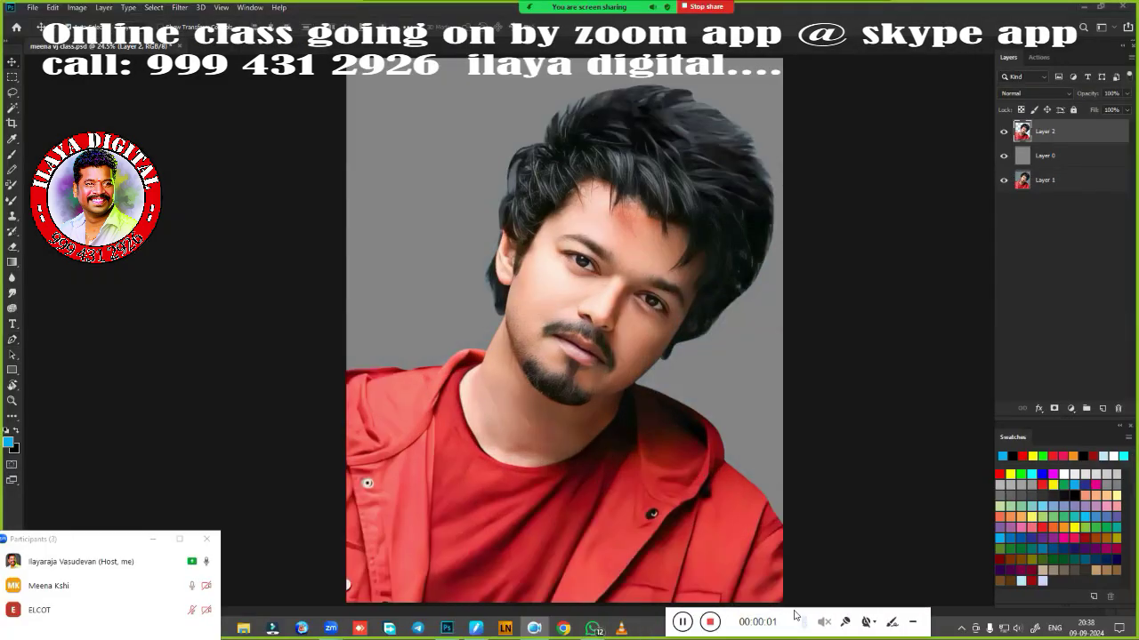
Duplicate Layer 2 into a new portrait copy, Layer 2 copy.
left_click(1002, 132)
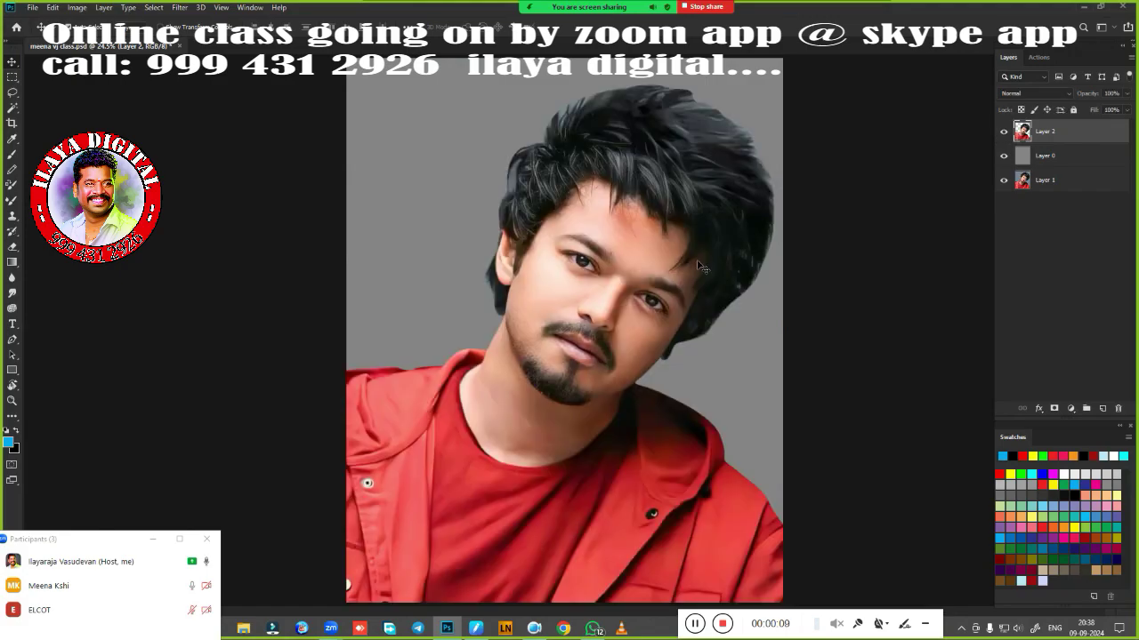
key("ctrl+j")
scroll(700, 327, "up", 3)
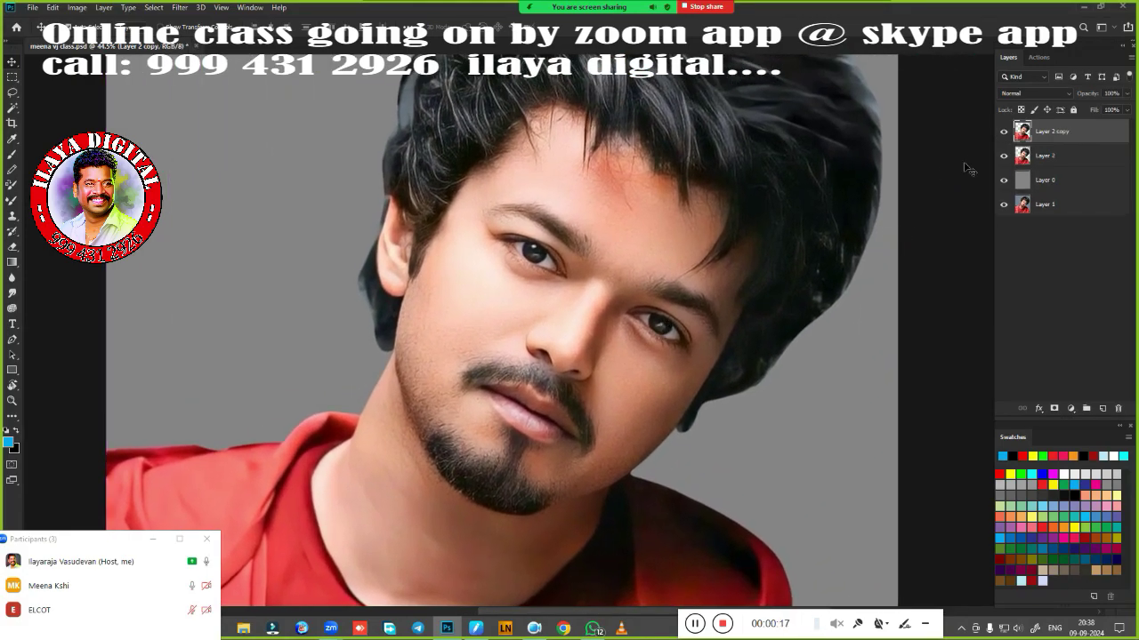
scroll(722, 336, "down", 3)
scroll(694, 334, "up", 3)
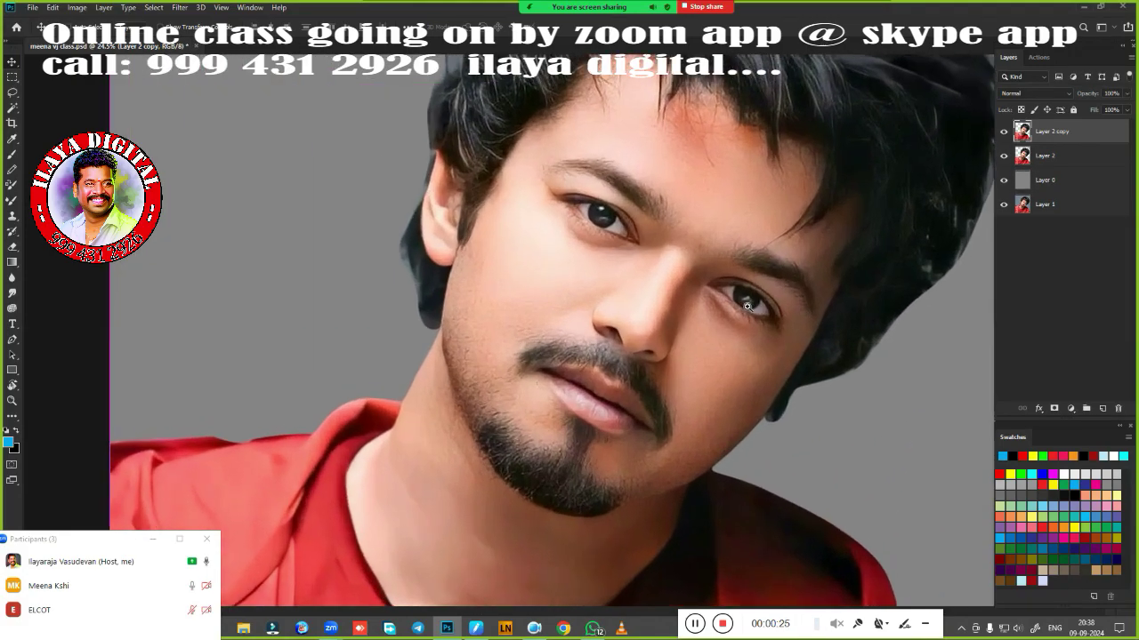
scroll(670, 333, "down", 1)
scroll(670, 333, "up", 2)
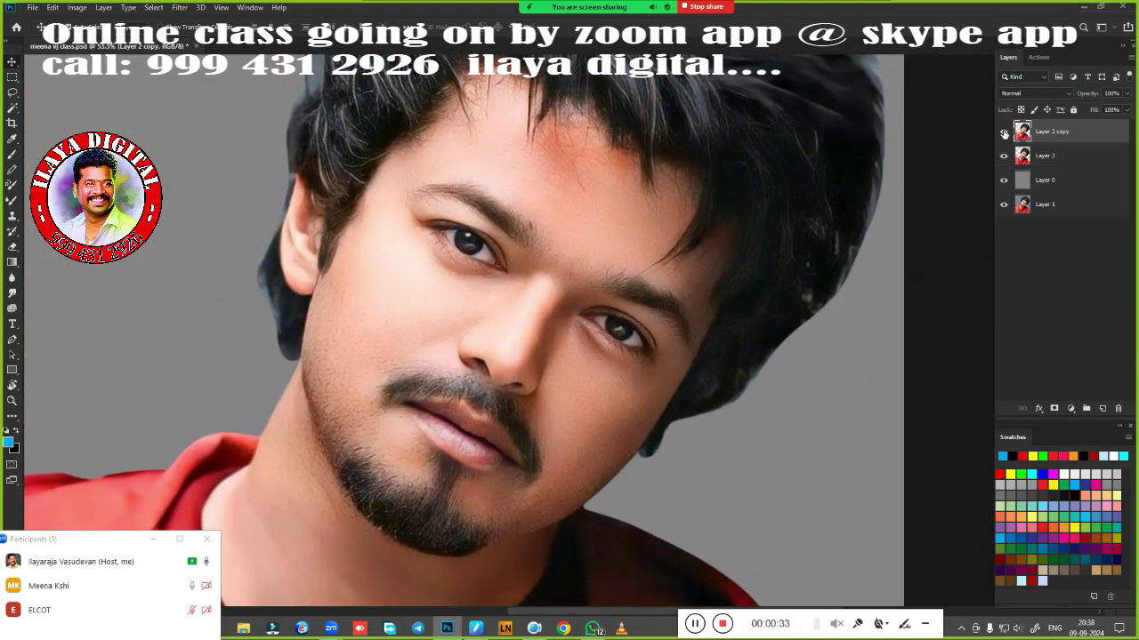
Apply Brightness -12 and Contrast 33 to the copy and compare before and after.
key("alt+i")
key("j")
key("c")
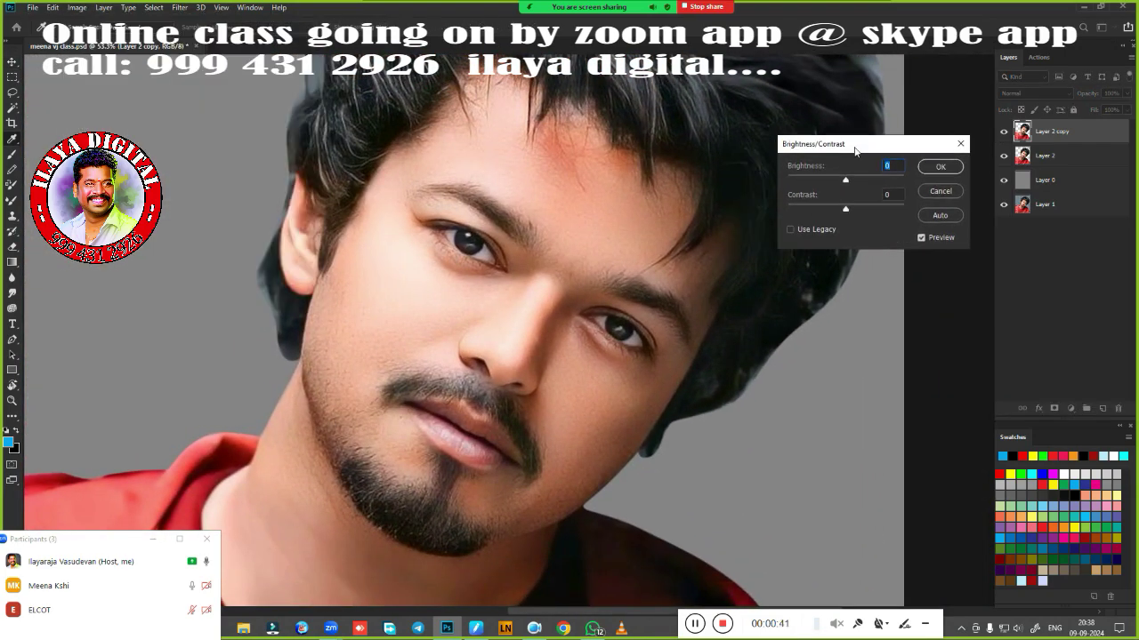
left_click_drag(849, 212, 852, 213)
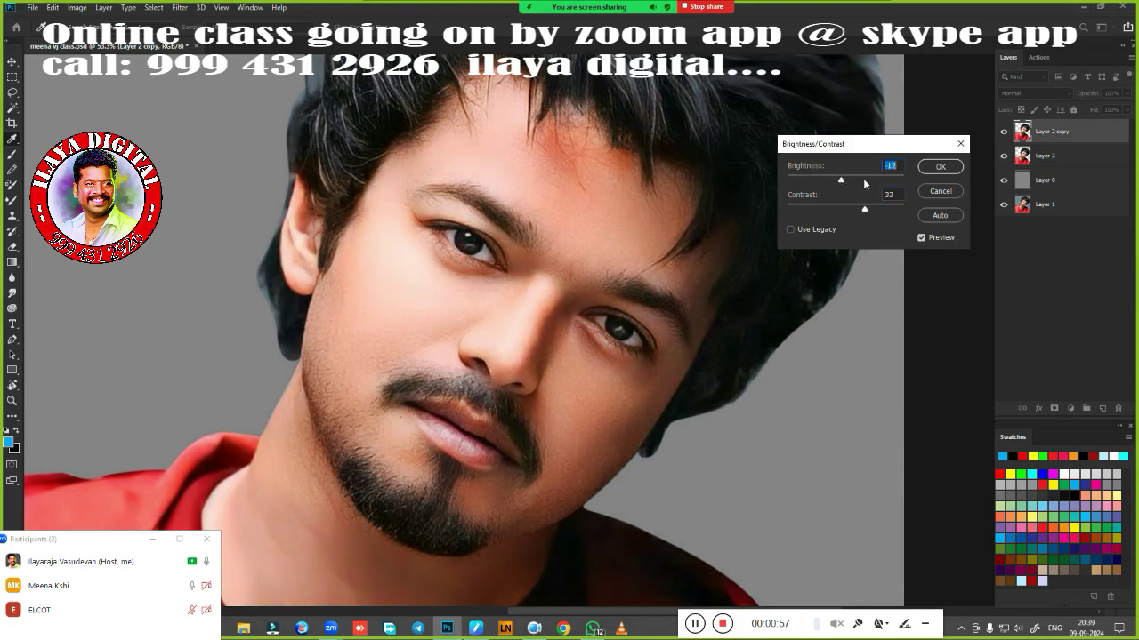
left_click(940, 166)
left_click(1002, 131)
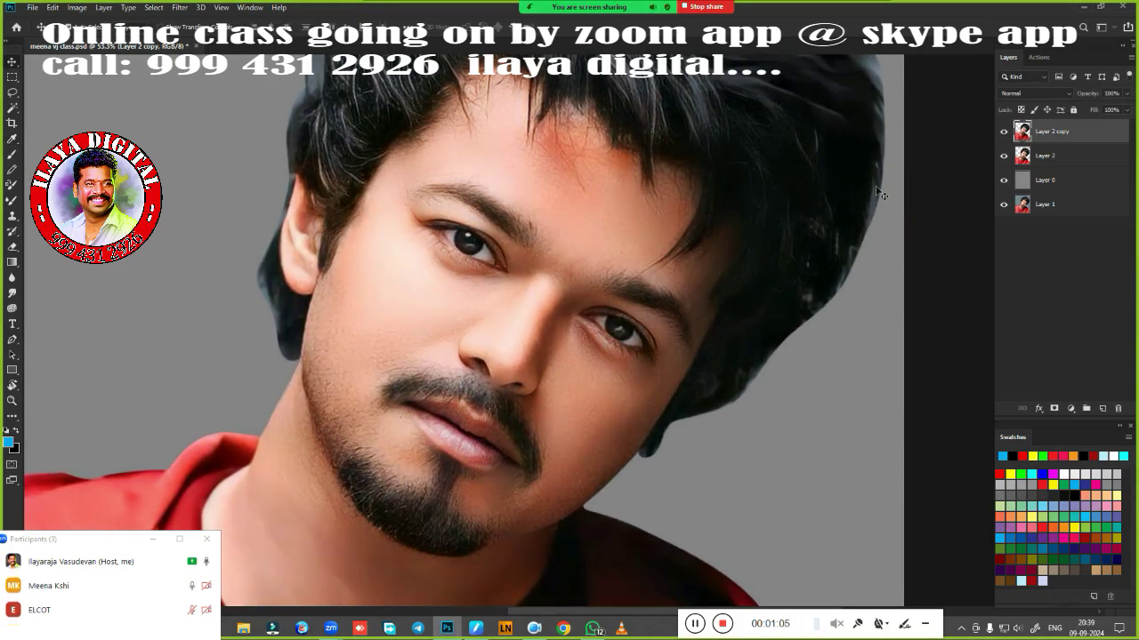
key("alt+i")
Add yellow to the Reds with Selective Color on the portrait copy.
key("j")
key("s")
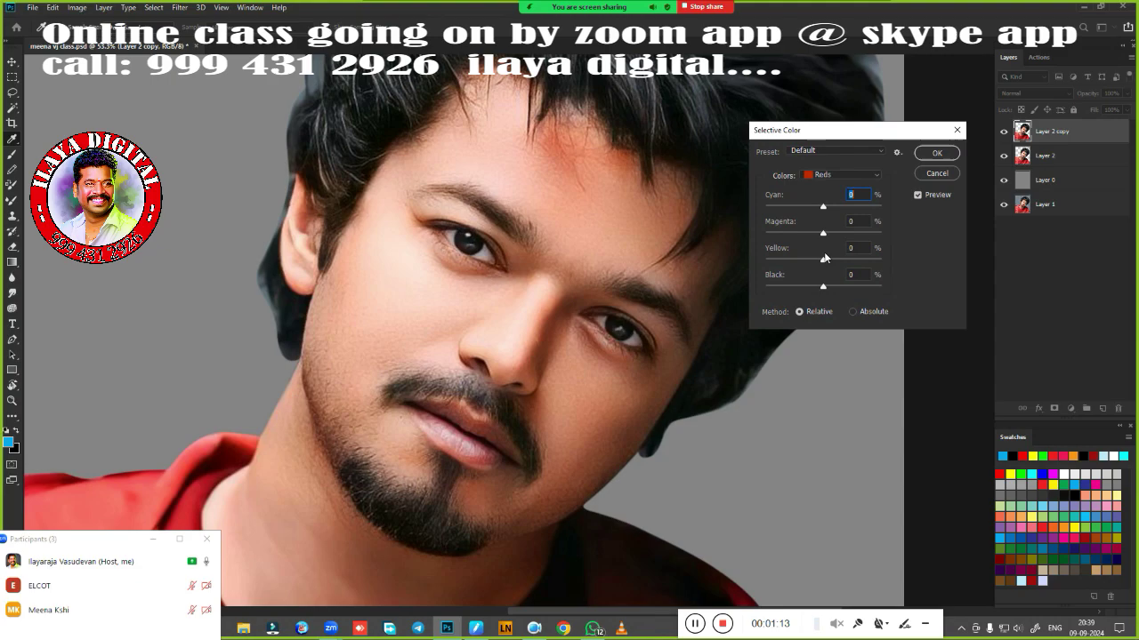
left_click_drag(823, 259, 837, 261)
mouse_move(823, 206)
left_mouse_down()
mouse_move(775, 206)
mouse_move(833, 218)
left_mouse_up()
key("Return")
key("ctrl+0")
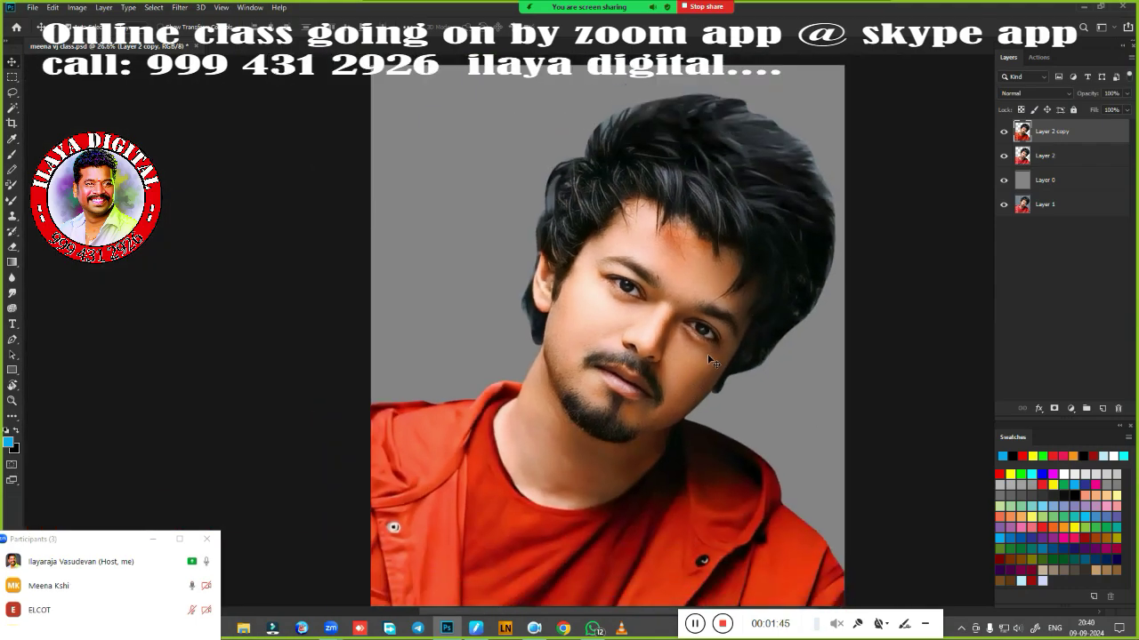
Brighten a feathered freehand selection of the face and shoulder, then deselect.
key("l")
left_click_drag(769, 303, 815, 322)
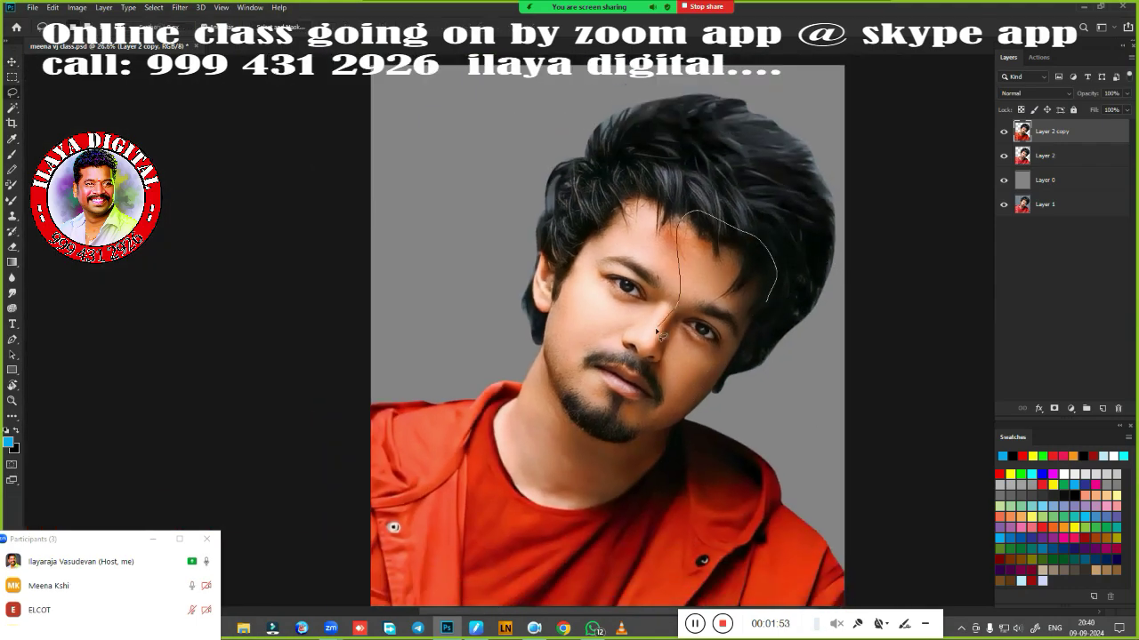
key("shift+F6")
key("Return")
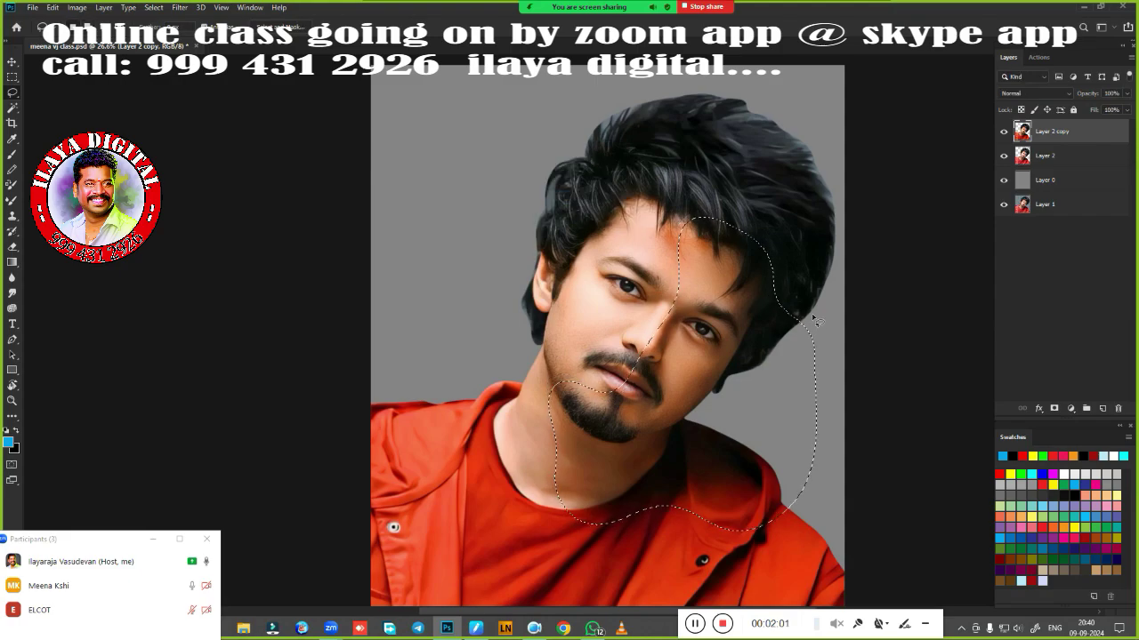
key("alt+i")
key("a")
key("c")
mouse_move(845, 183)
left_mouse_down()
mouse_move(863, 182)
mouse_move(831, 210)
left_mouse_up()
left_click(937, 168)
key("ctrl+d")
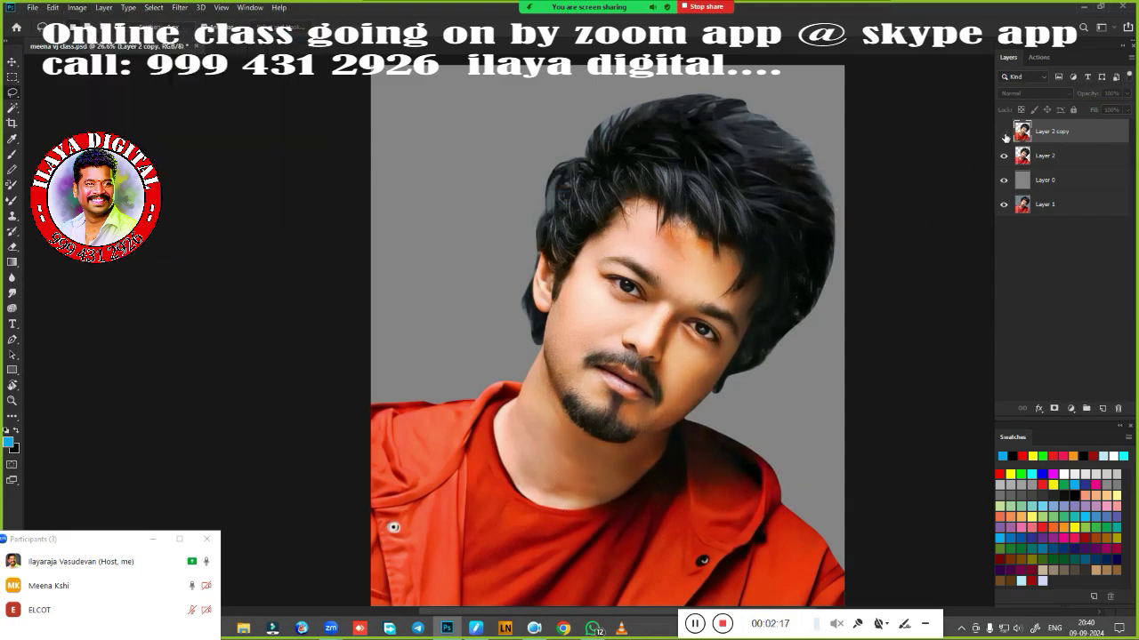
Warm the highlights with a Color Balance adjustment.
key("ctrl+b")
scroll(764, 431, "up", 2)
scroll(800, 409, "up", 2)
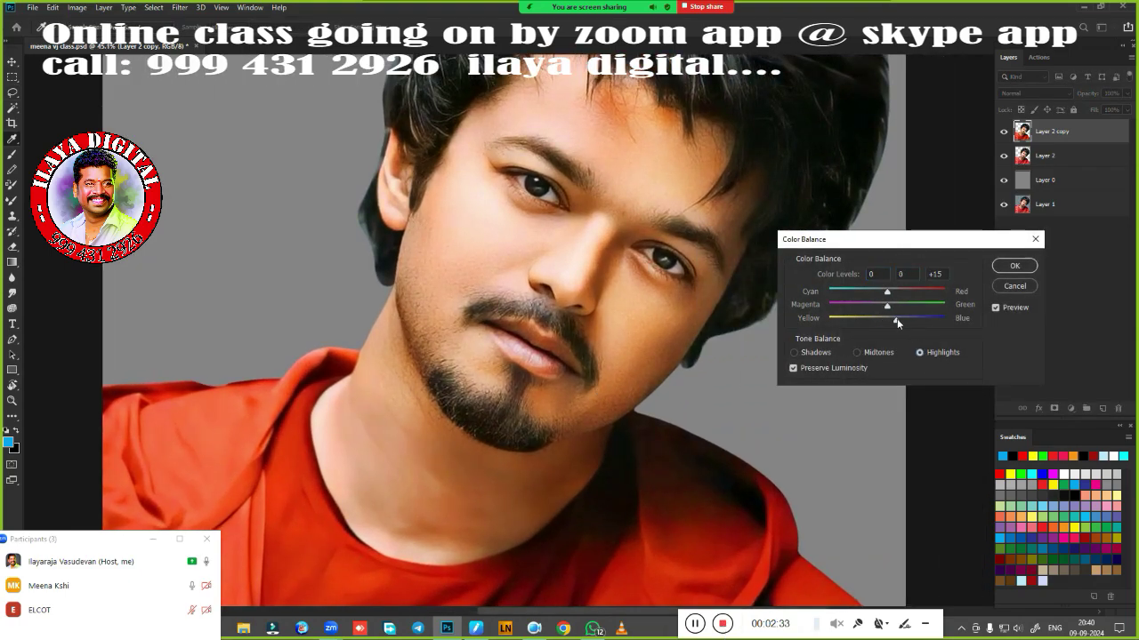
left_click(1012, 266)
key("ctrl+0")
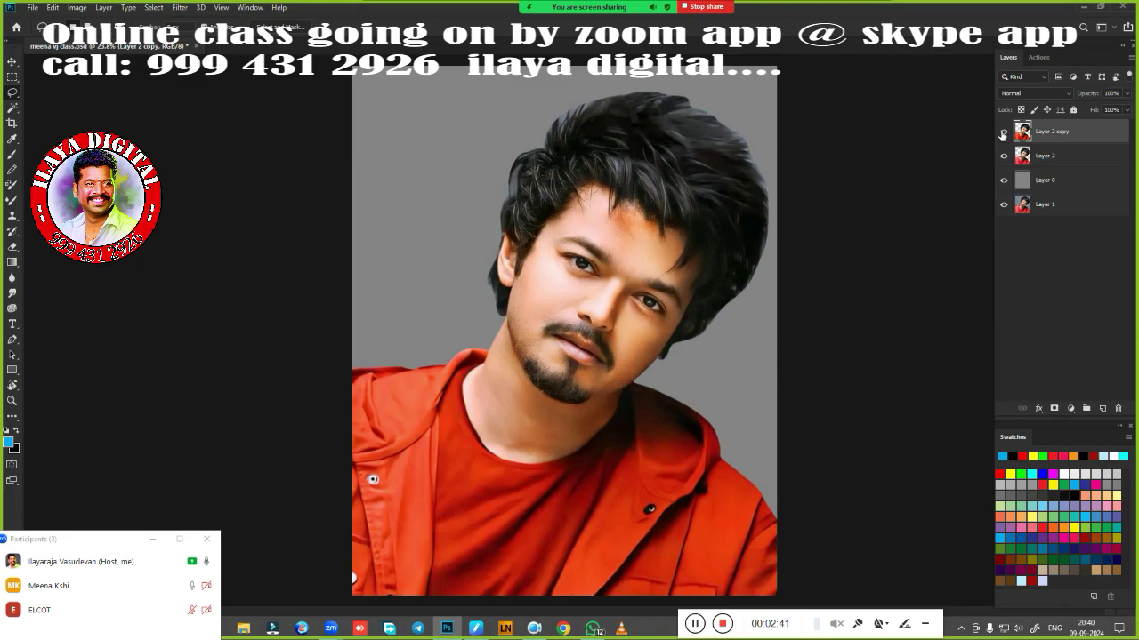
Add extra yellow to the reds and duplicate the layer as Layer 2 copy 2.
scroll(563, 324, "up", 2)
scroll(854, 249, "up", 15)
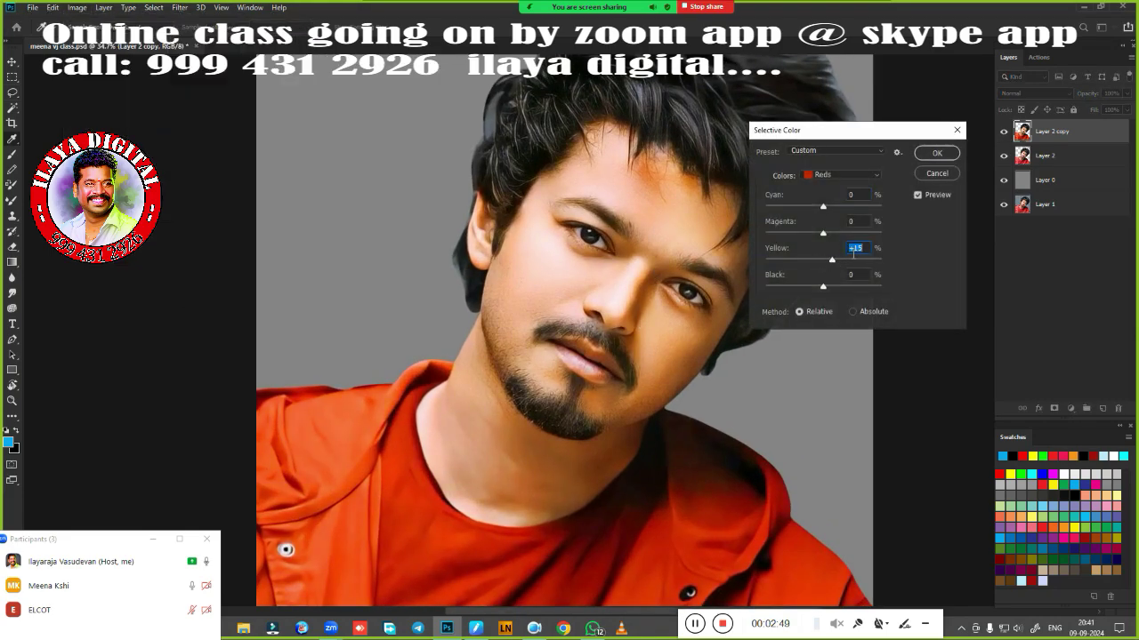
left_click(936, 153)
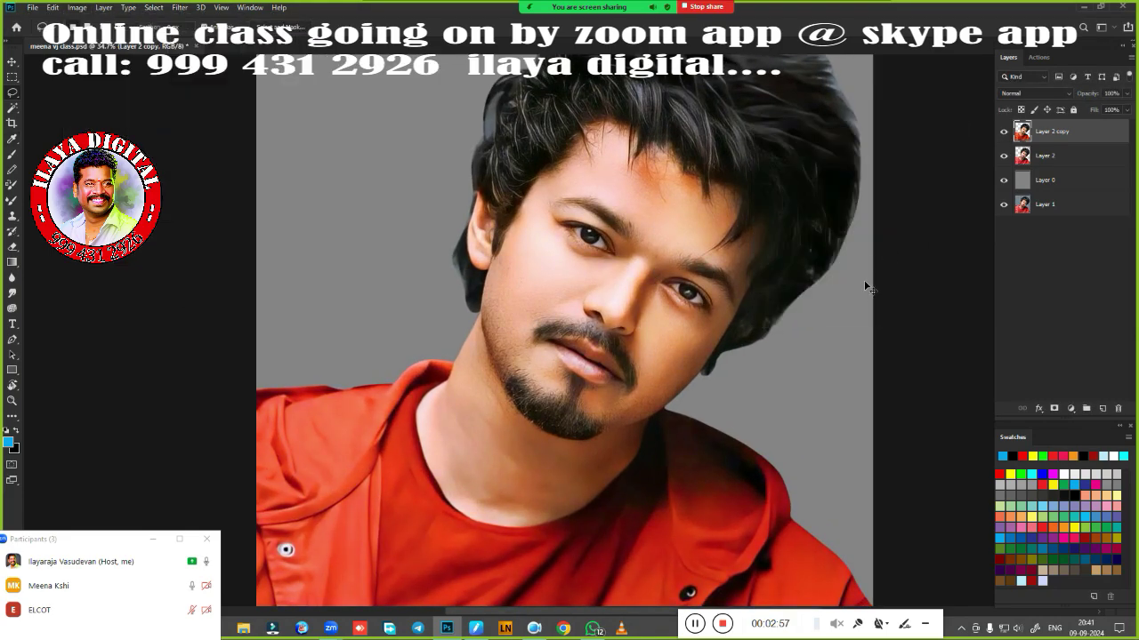
key("ctrl+j")
Sharpen the new copy with Unsharp Mask at 100% amount and 4 px radius.
left_click(180, 7)
left_click(356, 267)
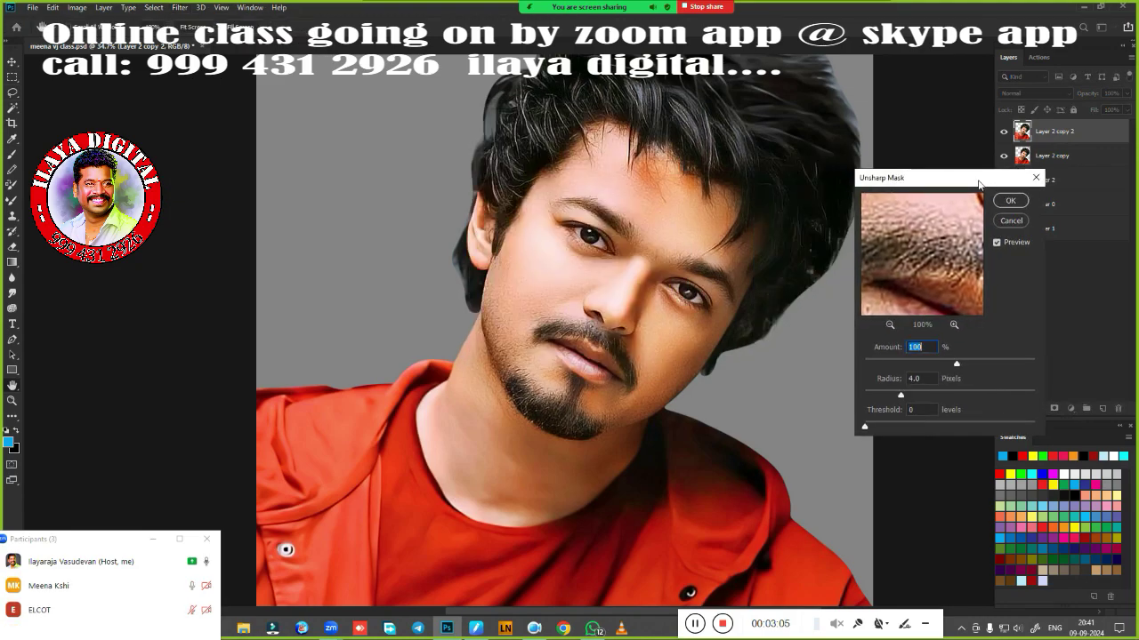
scroll(992, 248, "up", 5)
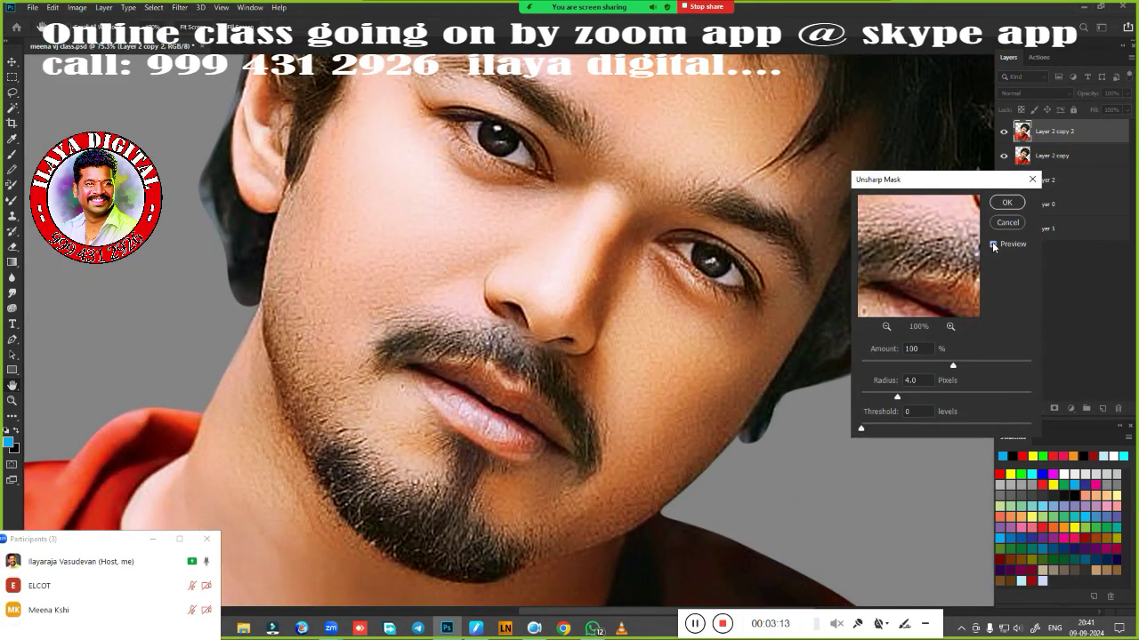
left_click(1007, 202)
key("ctrl+0")
Add empty Layer 3, hide Layer 2 copy and Layer 2, and rotate the face upright.
key("ctrl+shift+alt+n")
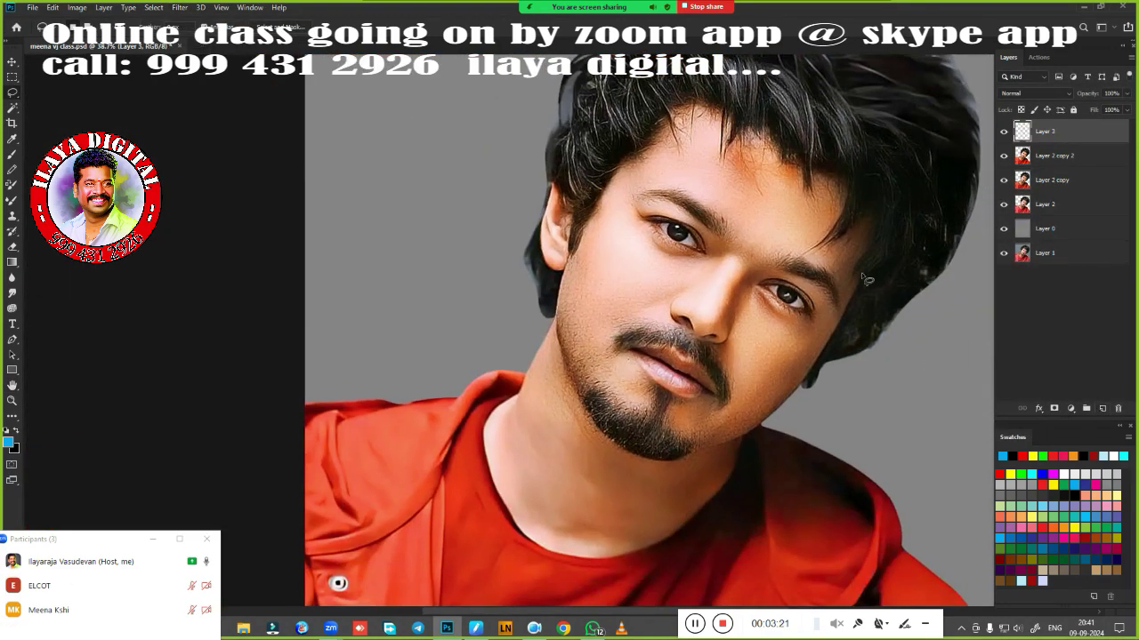
left_click(1004, 179)
left_click(1001, 205)
key("r")
left_click_drag(495, 326, 413, 271)
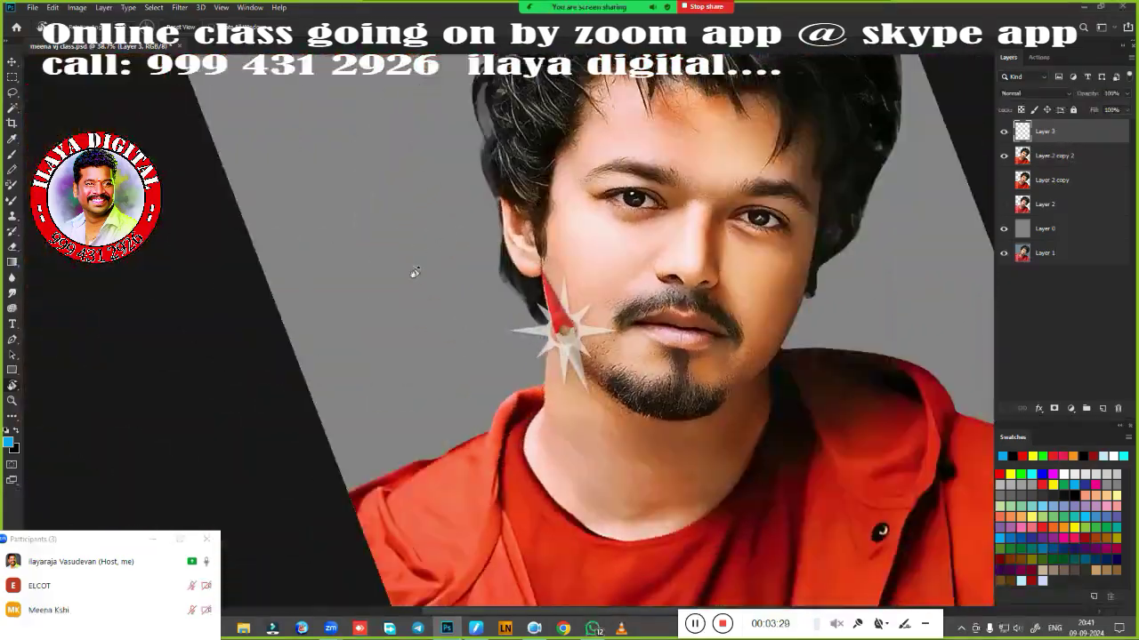
scroll(733, 250, "up", 4)
scroll(733, 250, "up", 1)
left_click_drag(733, 250, 620, 394)
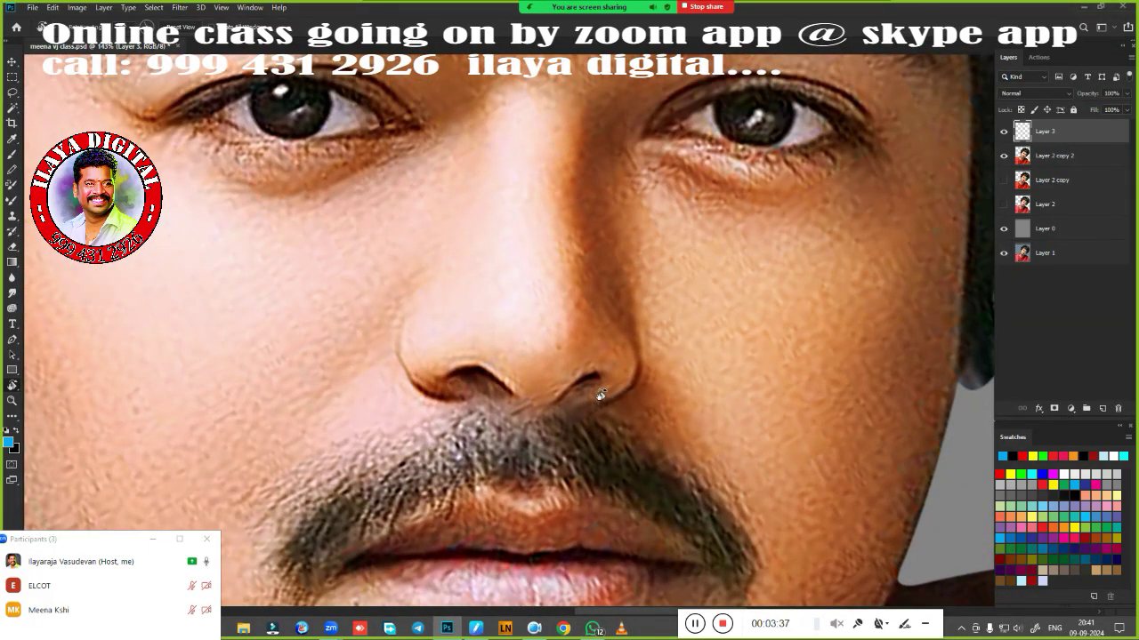
Choose a soft 300 px, 0% hardness mixer brush preset.
key("b")
right_click(430, 310)
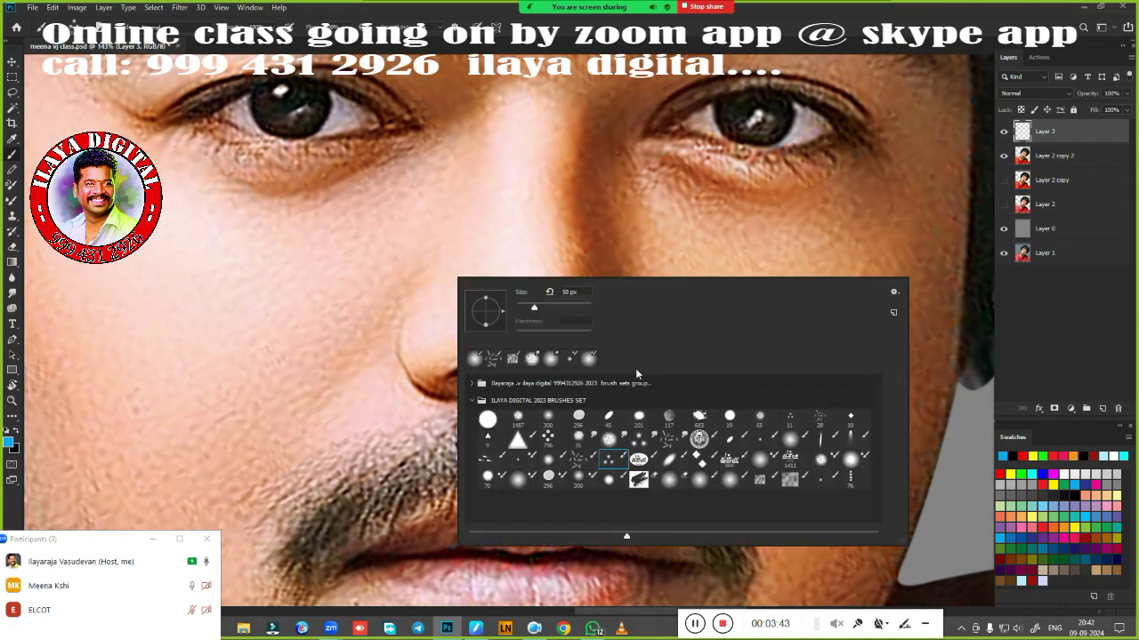
left_click(767, 459)
left_click(605, 443)
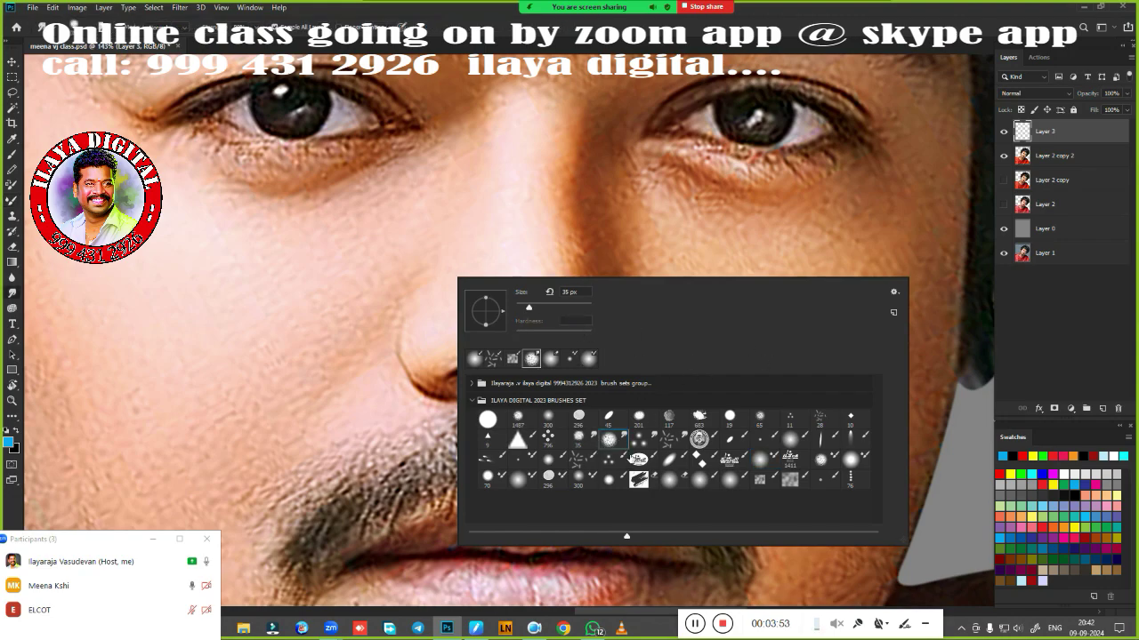
double_click(608, 440)
right_click(334, 204)
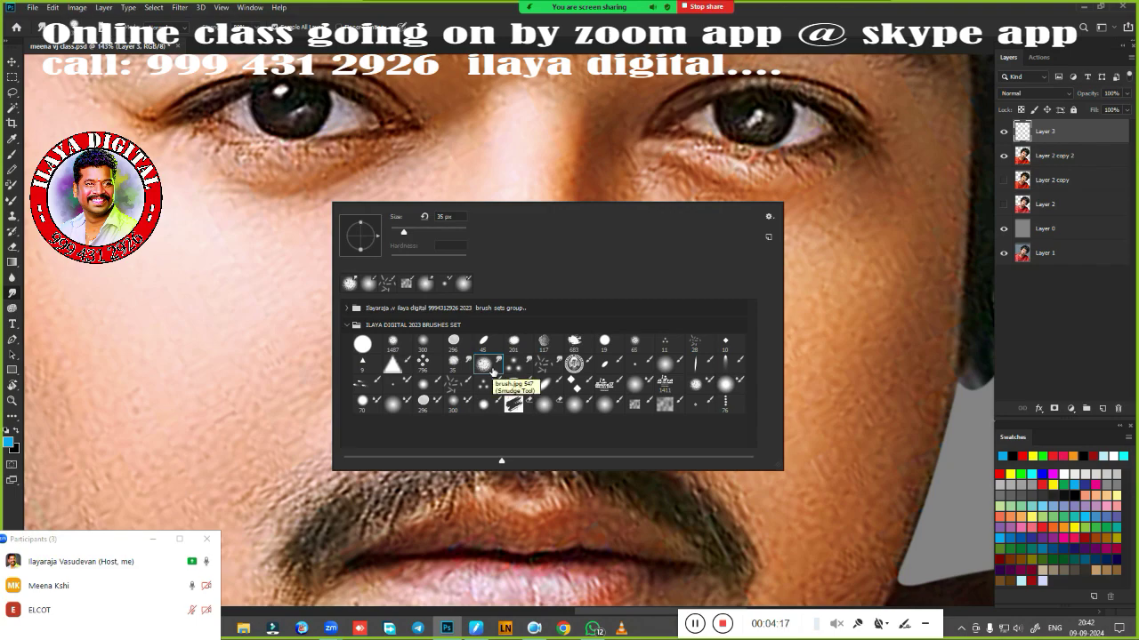
left_click(639, 384)
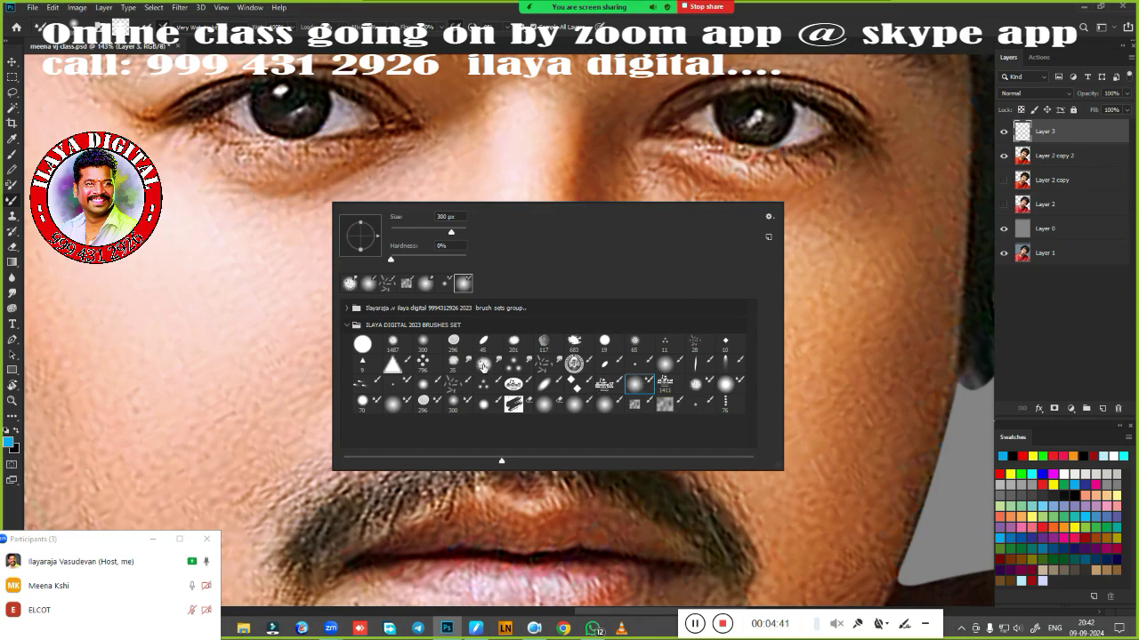
double_click(484, 365)
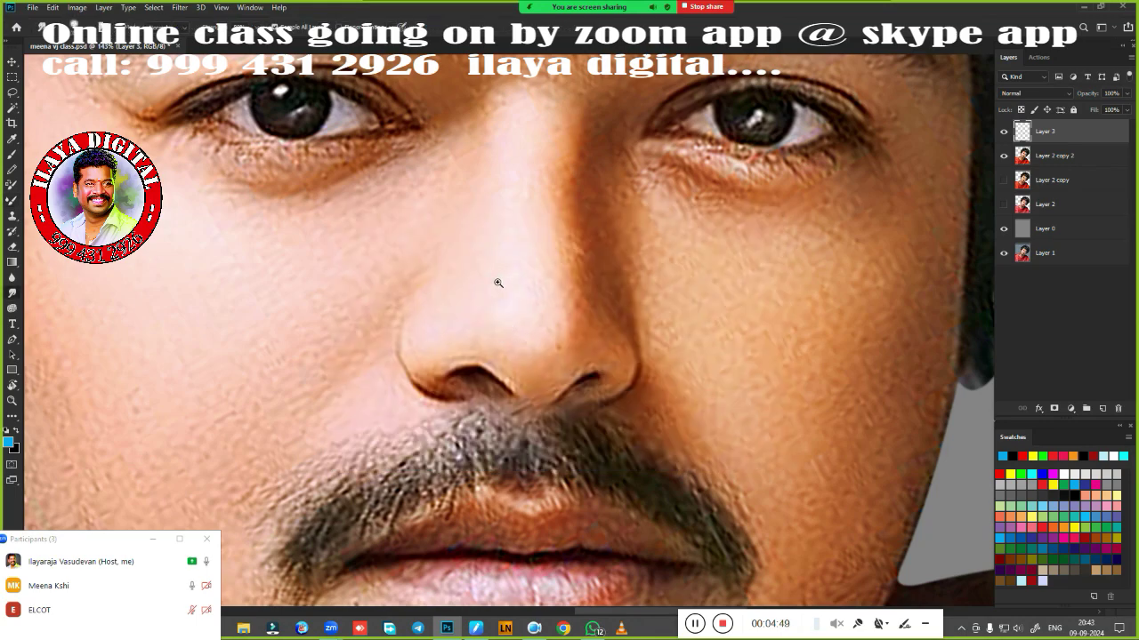
Use the mixer brush on Layer 3 to smooth the skin between the nostrils and nose tip.
key("shift+b")
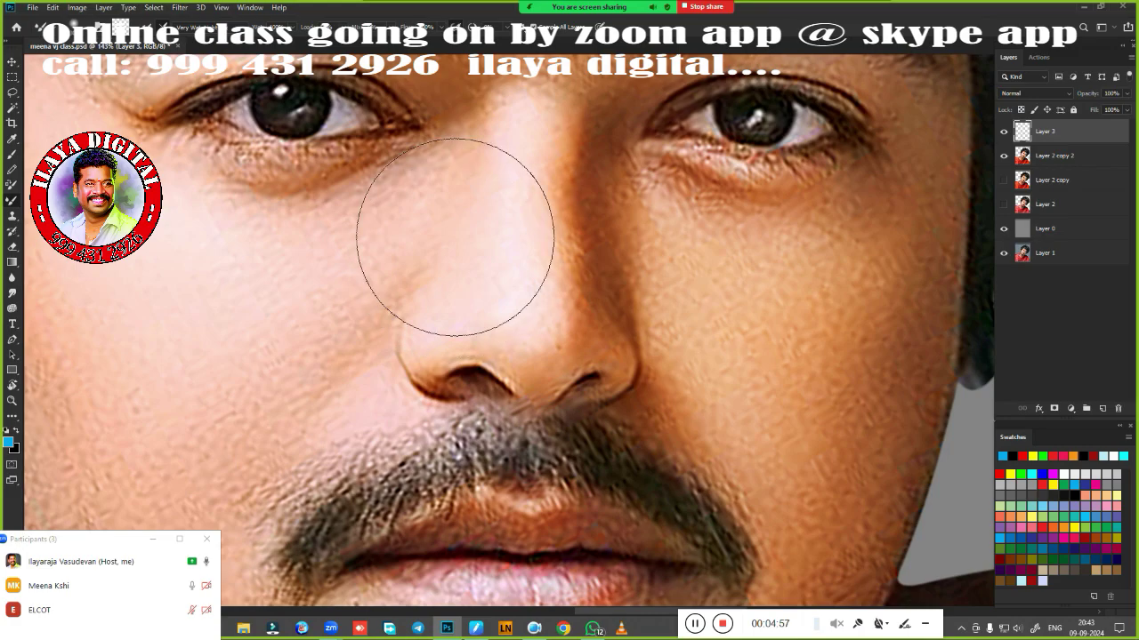
key("b")
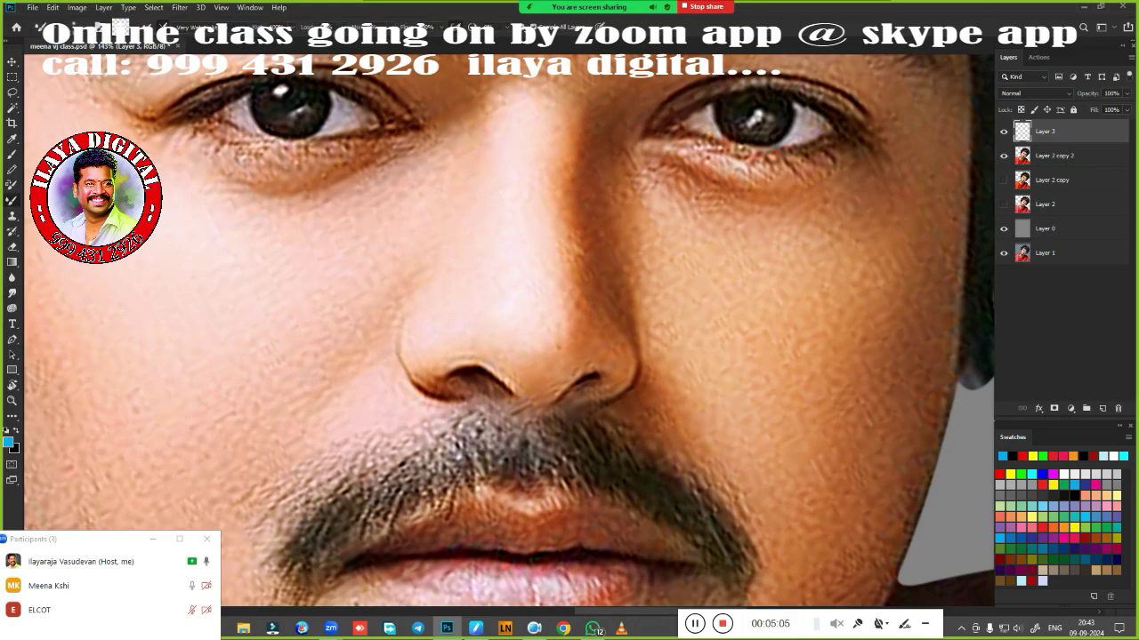
scroll(533, 400, "down", 3)
scroll(533, 400, "up", 4)
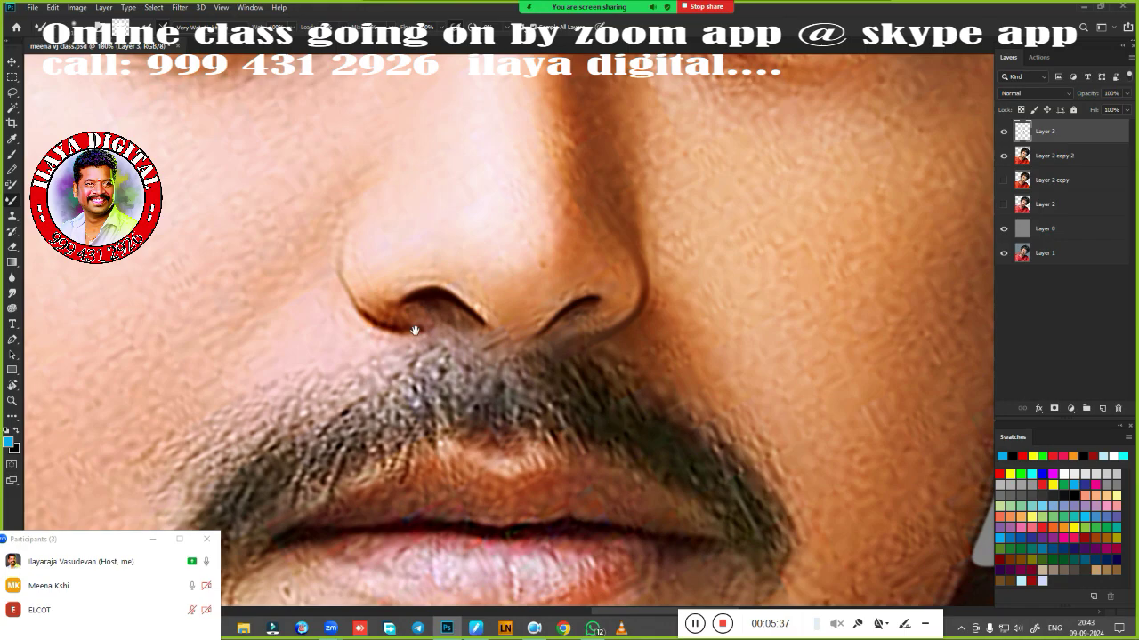
left_click_drag(415, 331, 560, 381)
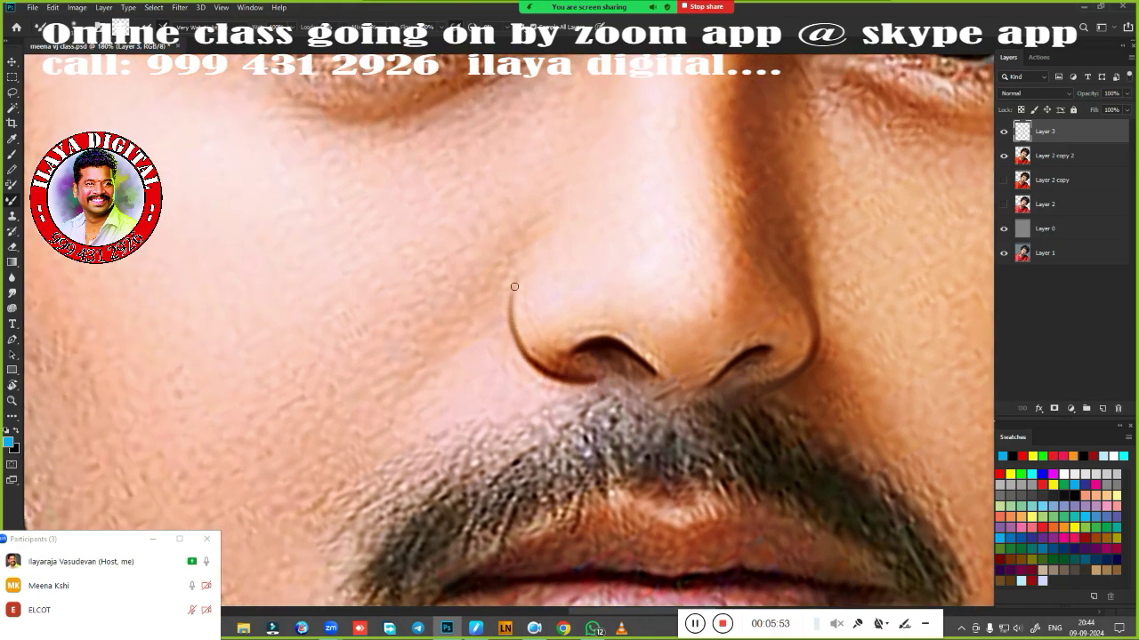
scroll(629, 413, "down", 3)
scroll(589, 326, "up", 2)
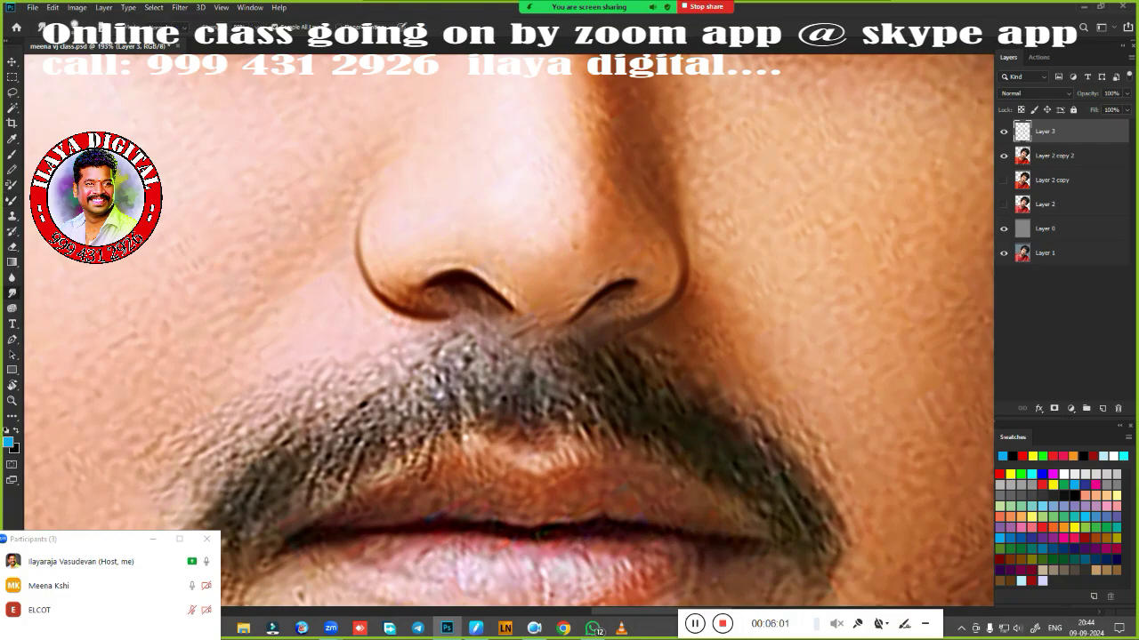
scroll(483, 360, "down", 1)
scroll(483, 360, "up", 1)
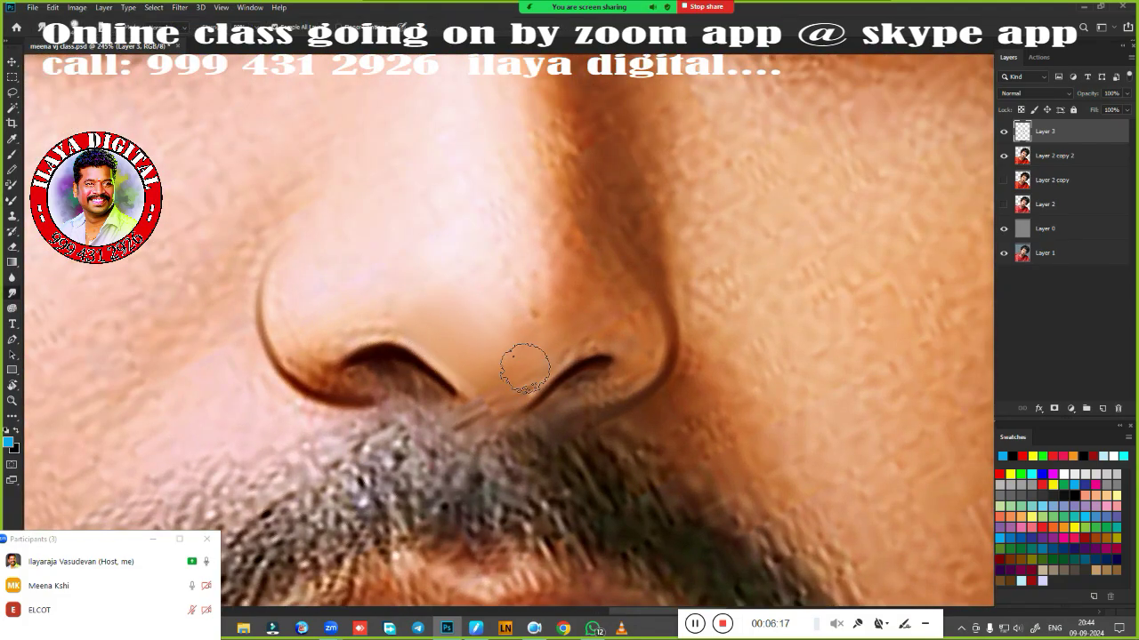
left_click_drag(520, 356, 519, 348)
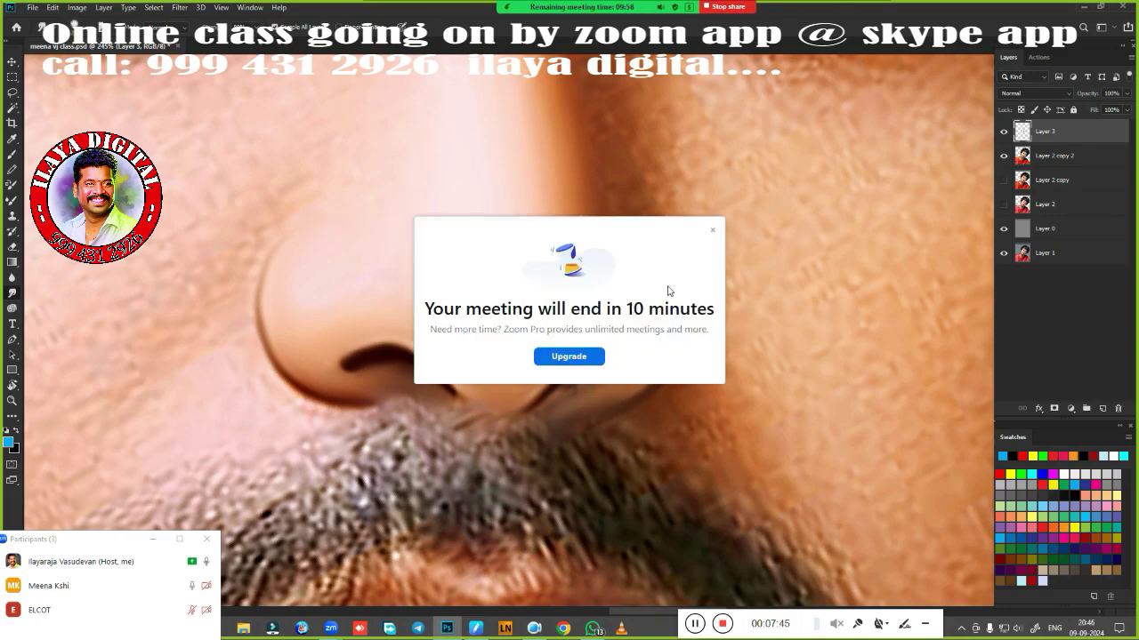
Paint a dark outline along the right nostril edge, then hide Layer 2 copy 2.
left_click(713, 229)
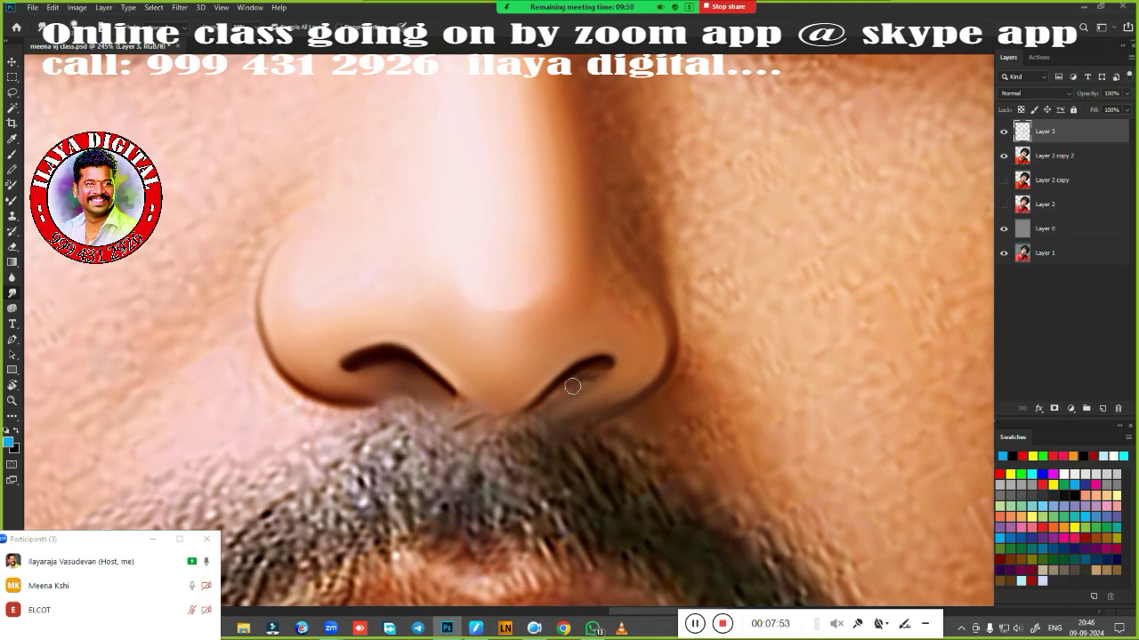
left_click_drag(603, 366, 539, 411)
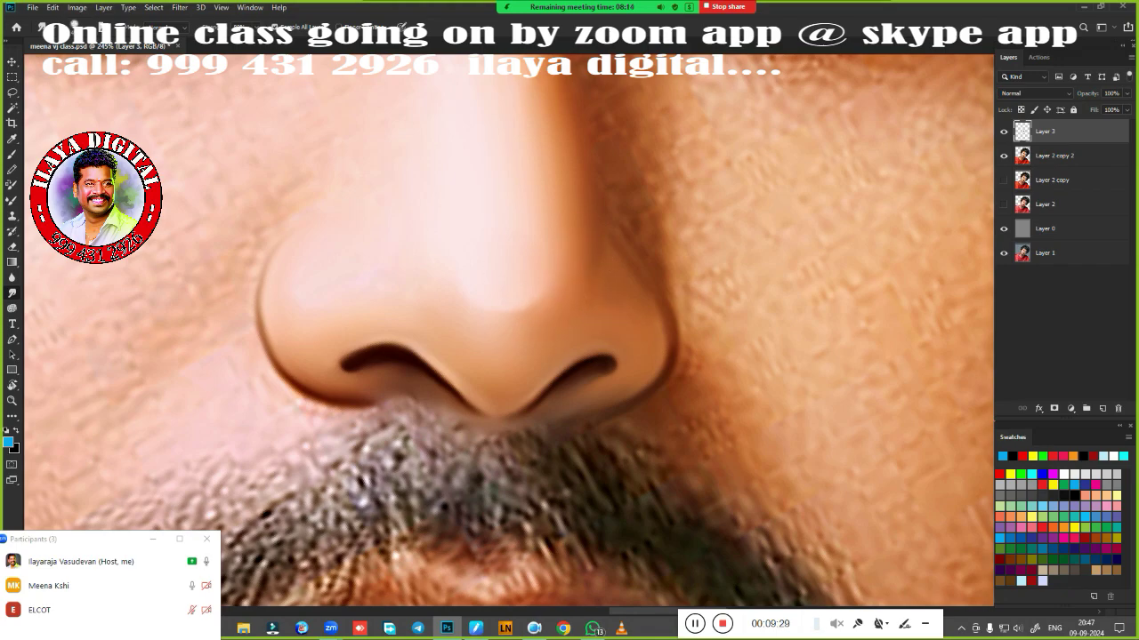
key("ctrl+0")
left_click(1003, 156)
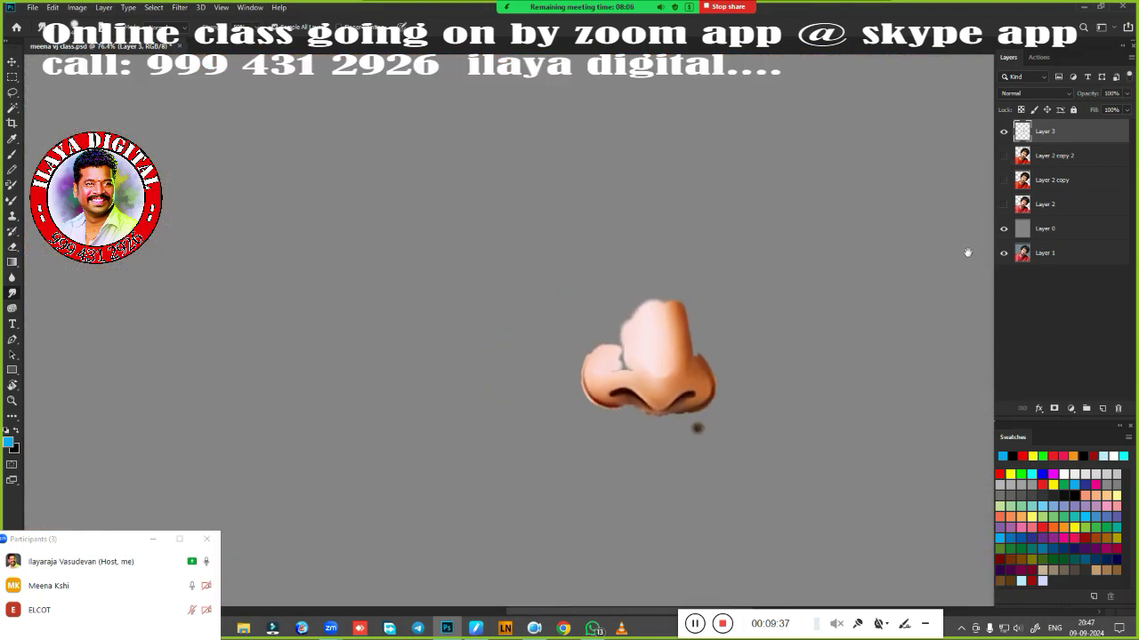
Fill Layer 0 with black and show Layer 2 copy 2 again.
key("alt+bracketleft")
key("alt+bracketleft")
key("ctrl+BackSpace")
scroll(765, 358, "up", 3)
left_click(1003, 156)
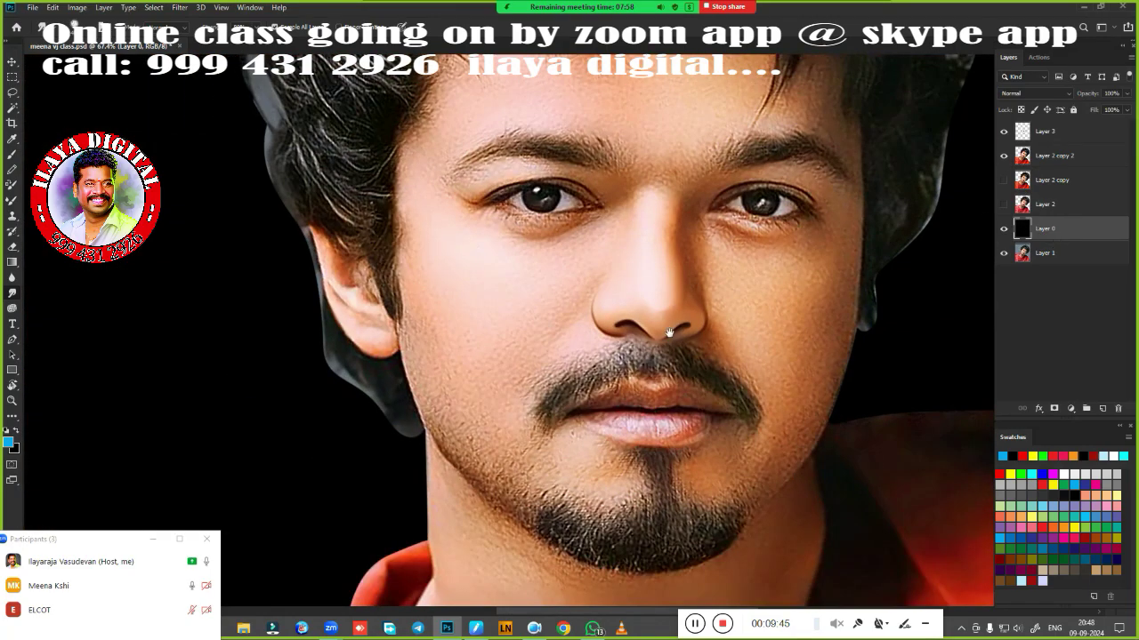
scroll(669, 333, "up", 5)
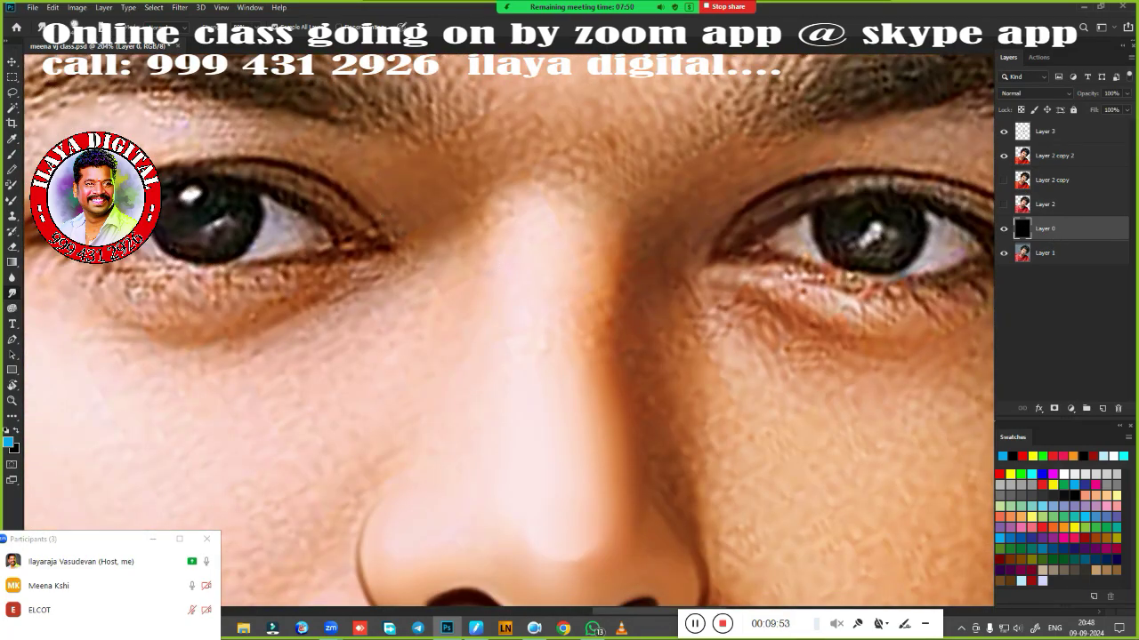
On Layer 3, blend the brows and paint a smooth light highlight down the nose bridge.
key("alt+period")
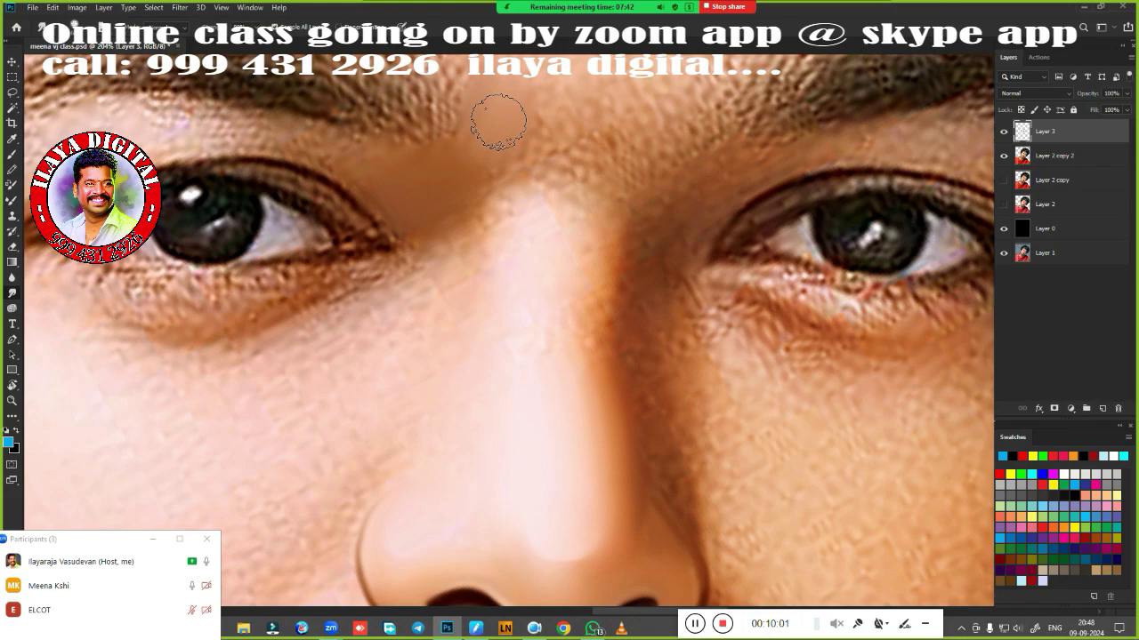
mouse_move(498, 122)
left_mouse_down()
mouse_move(630, 157)
mouse_move(546, 133)
mouse_move(533, 151)
mouse_move(496, 161)
left_mouse_up()
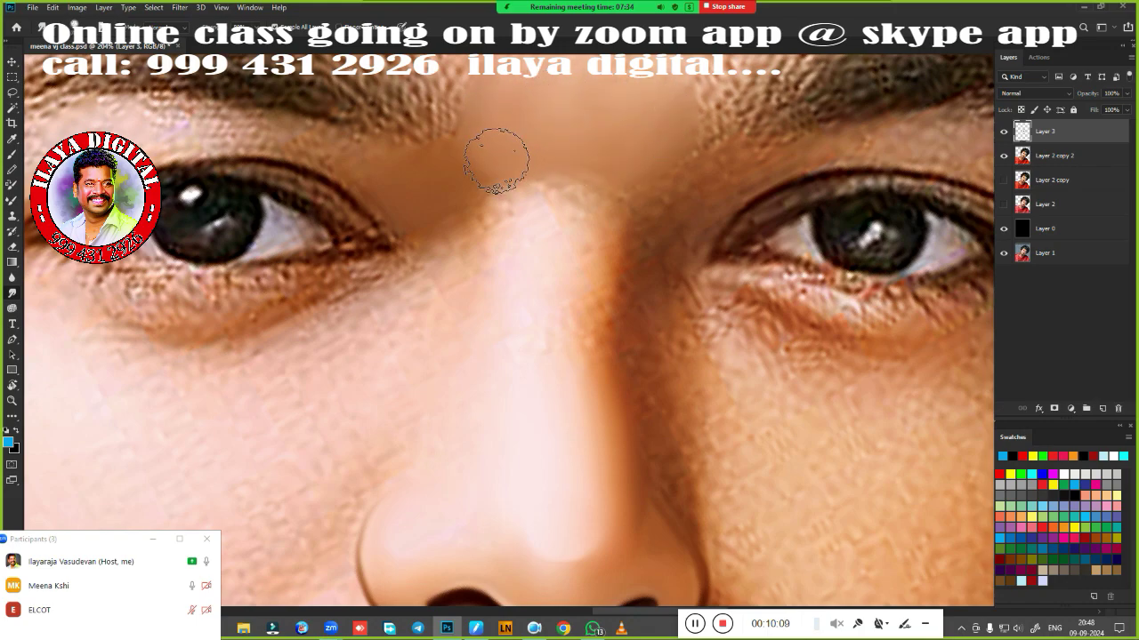
left_click_drag(466, 205, 471, 294)
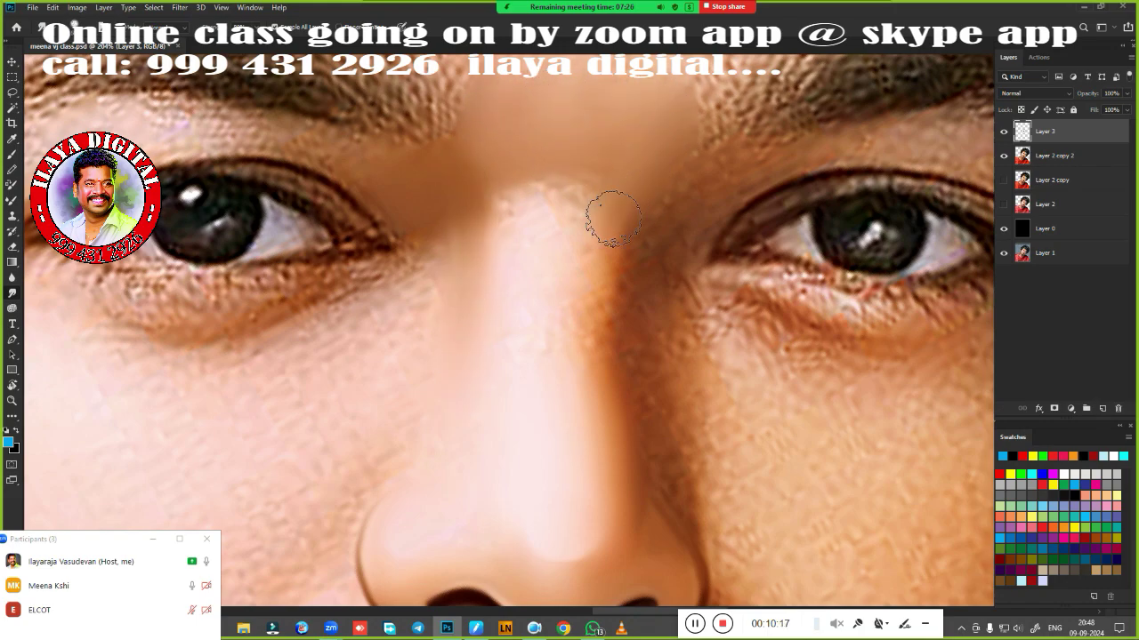
left_click_drag(613, 217, 610, 365)
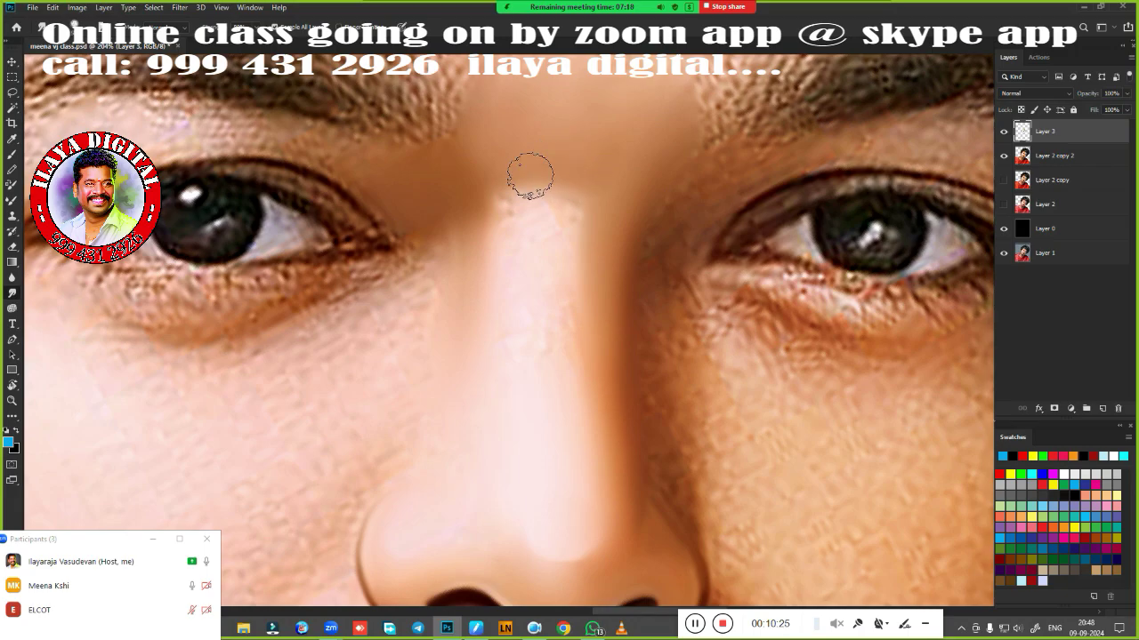
mouse_move(530, 176)
left_mouse_down()
mouse_move(523, 216)
mouse_move(556, 264)
left_mouse_up()
left_click_drag(495, 298, 496, 194)
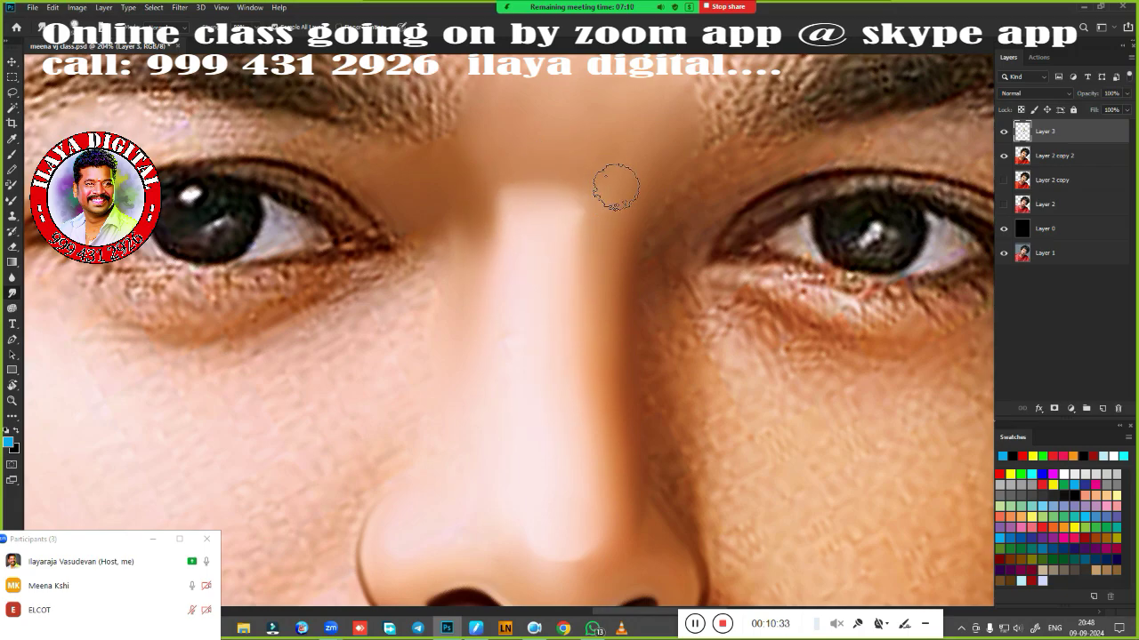
scroll(594, 175, "down", 5)
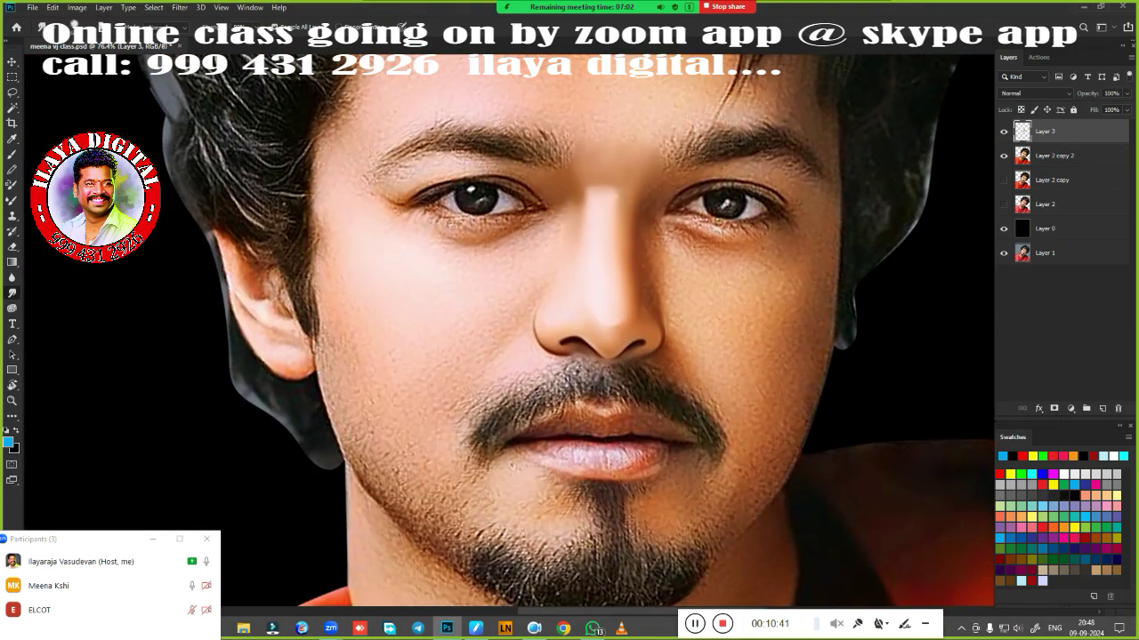
scroll(622, 397, "up", 3)
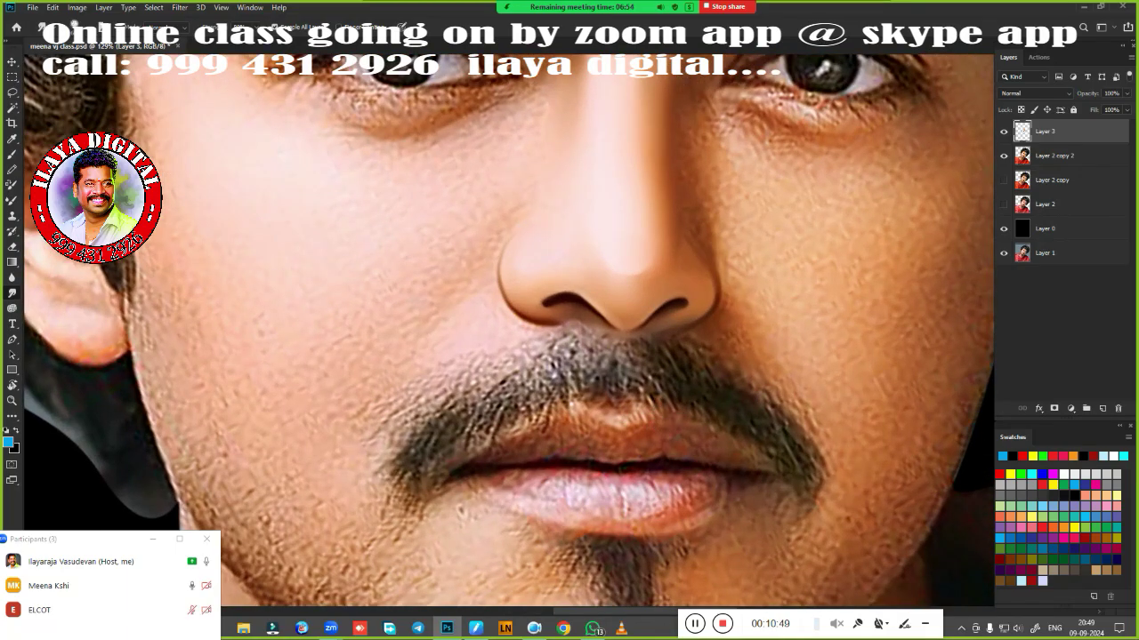
Start a pen path with an anchor beside the nose.
key("p")
scroll(525, 357, "down", 3)
scroll(541, 378, "up", 2)
scroll(550, 301, "up", 2)
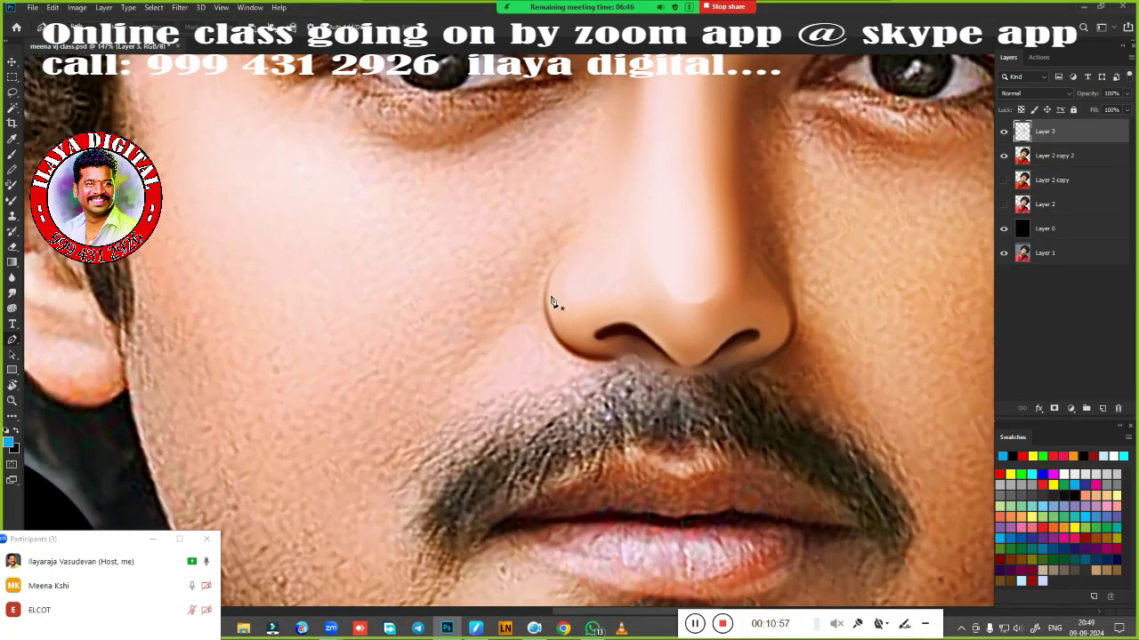
scroll(569, 259, "down", 3)
scroll(561, 280, "up", 2)
left_click(558, 274)
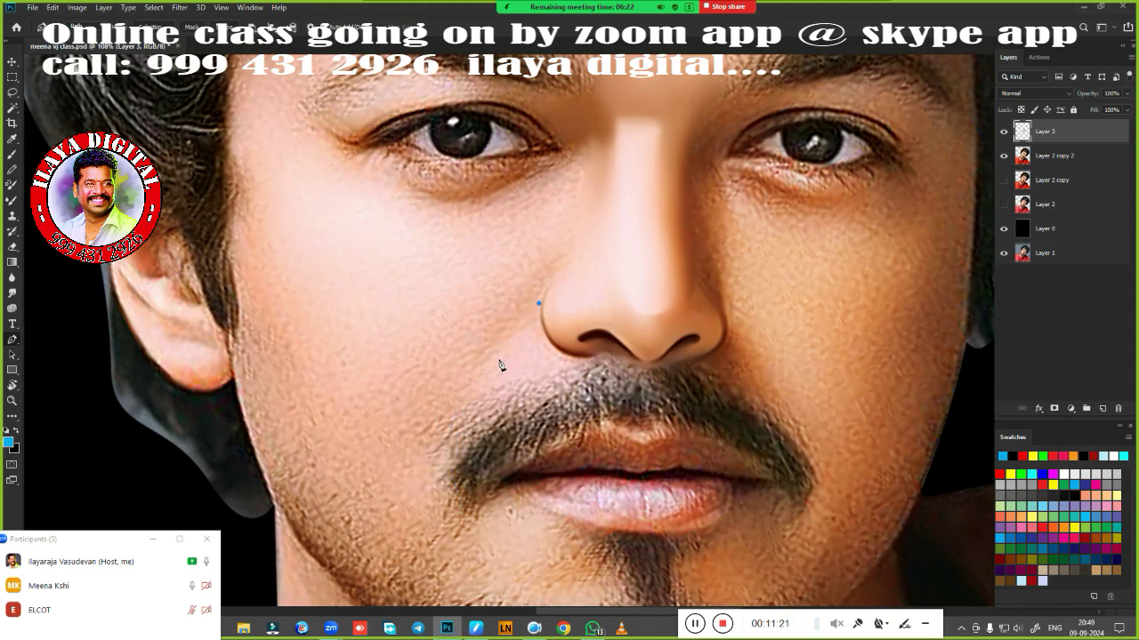
Finish the path below the left moustache corner and turn it into a feathered selection.
left_click_drag(455, 477, 467, 514)
scroll(592, 434, "up", 2)
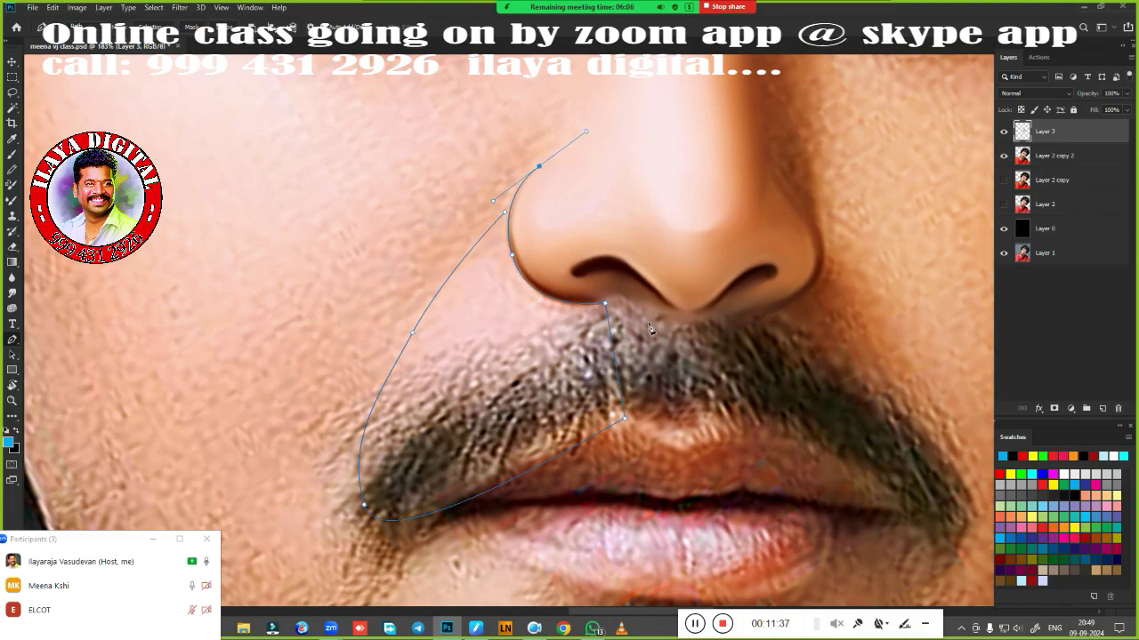
key("ctrl+Return")
scroll(528, 324, "down", 2)
key("shift+F6")
key("Return")
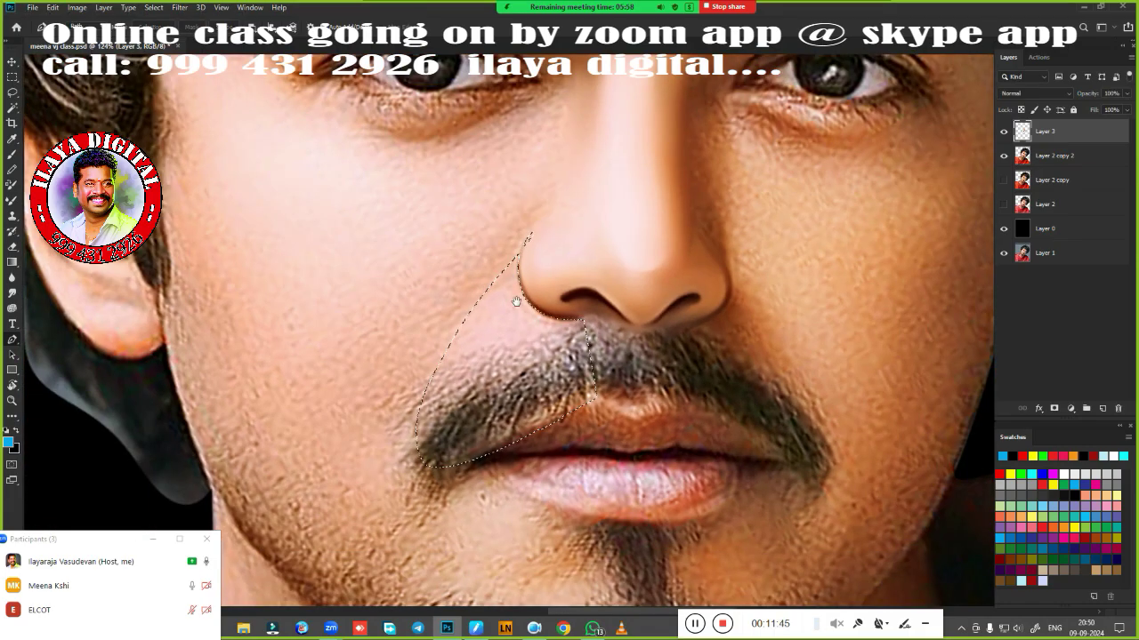
scroll(516, 302, "up", 3)
key("b")
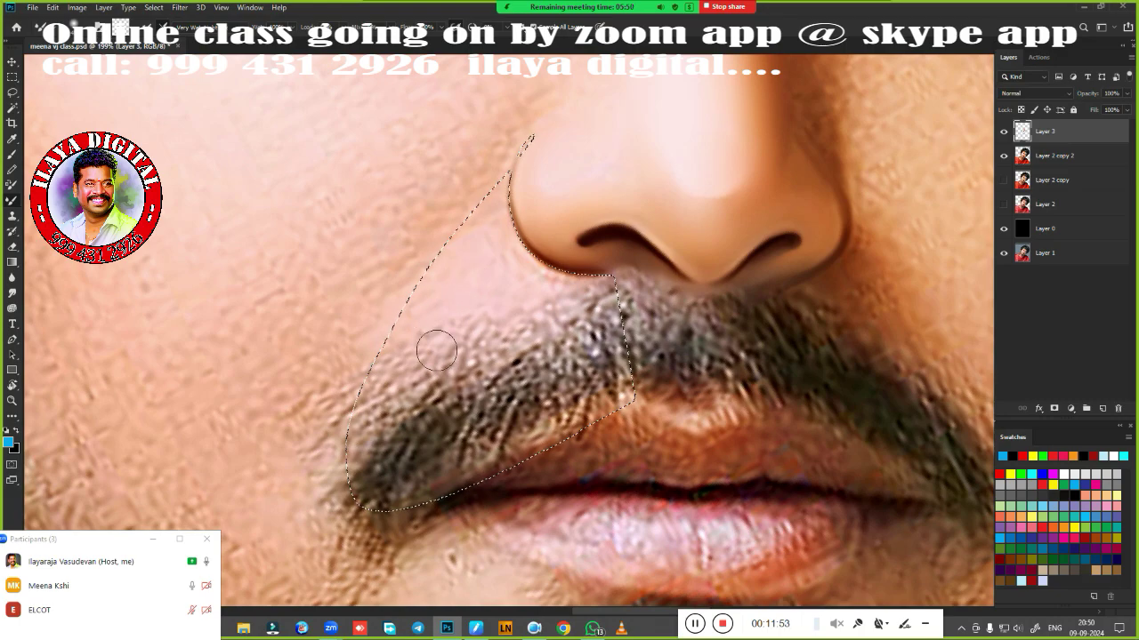
key("shift+F6")
key("Return")
Paint light pink skin above and over part of the left moustache.
mouse_move(419, 315)
left_mouse_down()
mouse_move(389, 366)
mouse_move(578, 266)
left_mouse_up()
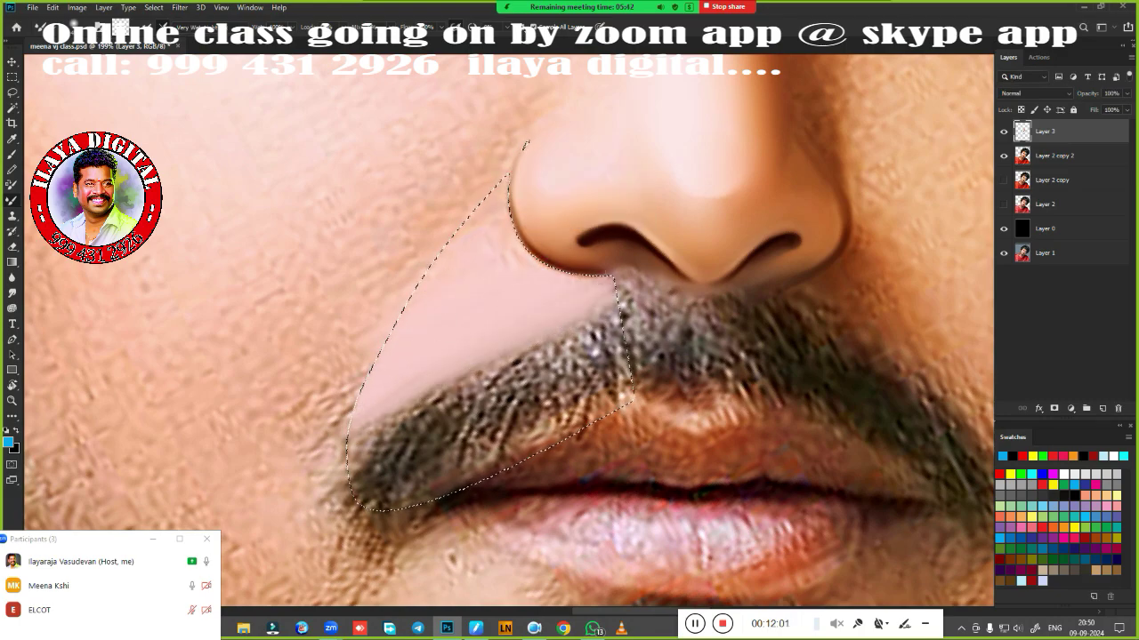
left_click_drag(525, 356, 503, 449)
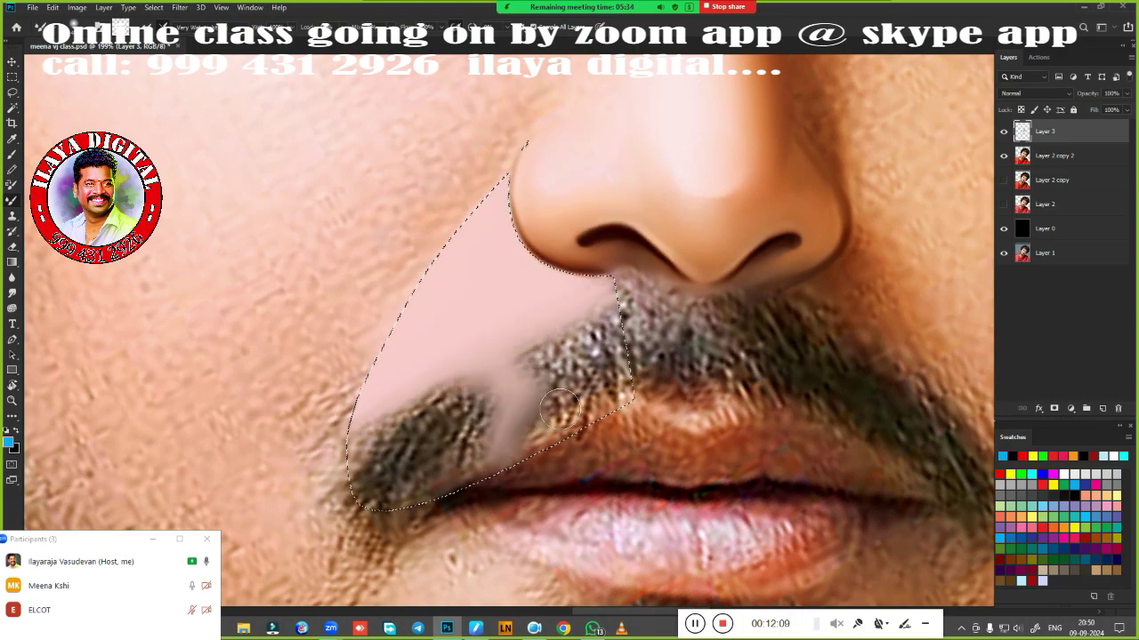
scroll(559, 408, "down", 3)
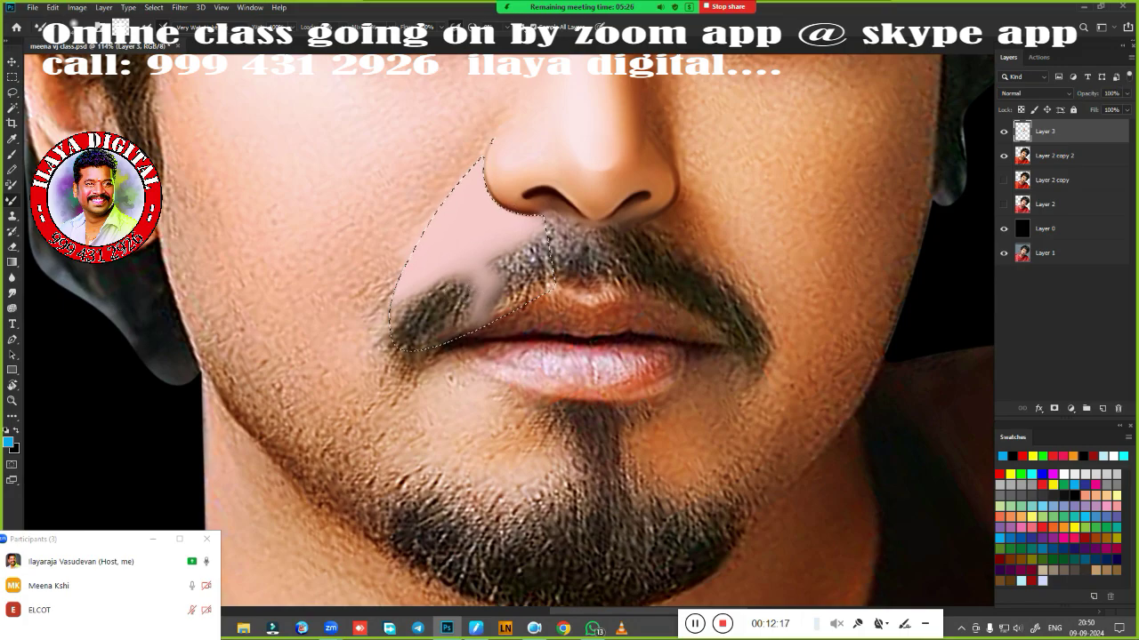
scroll(479, 78, "up", 2)
scroll(479, 78, "up", 2)
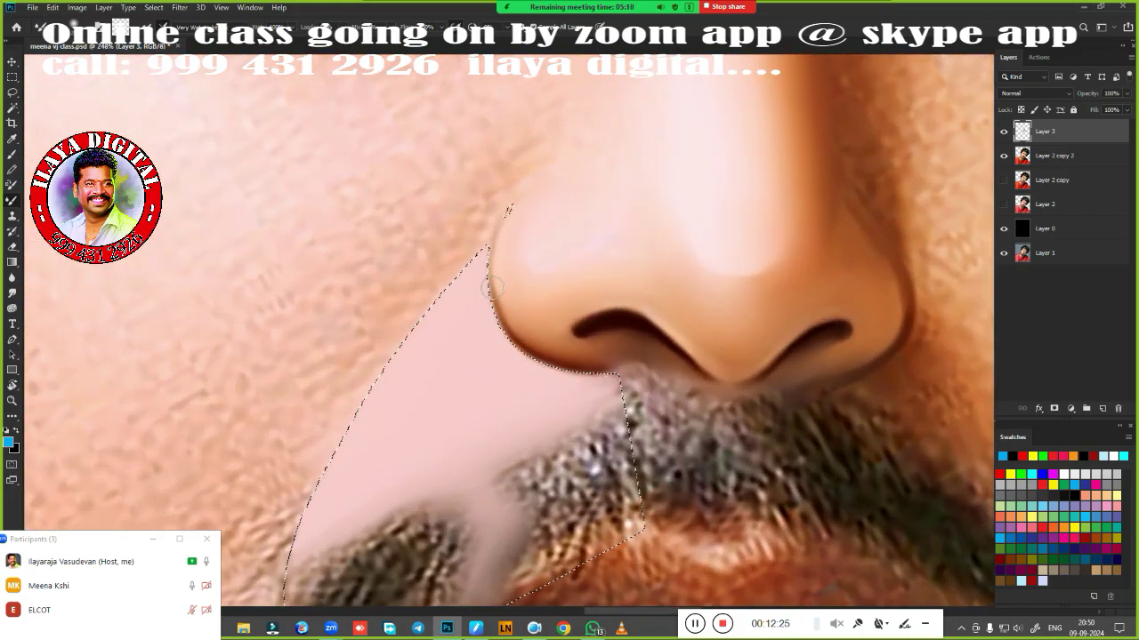
Enlarge the brush and paint dark moustache hair back into the pink gap.
key("]")
key("]")
key("]")
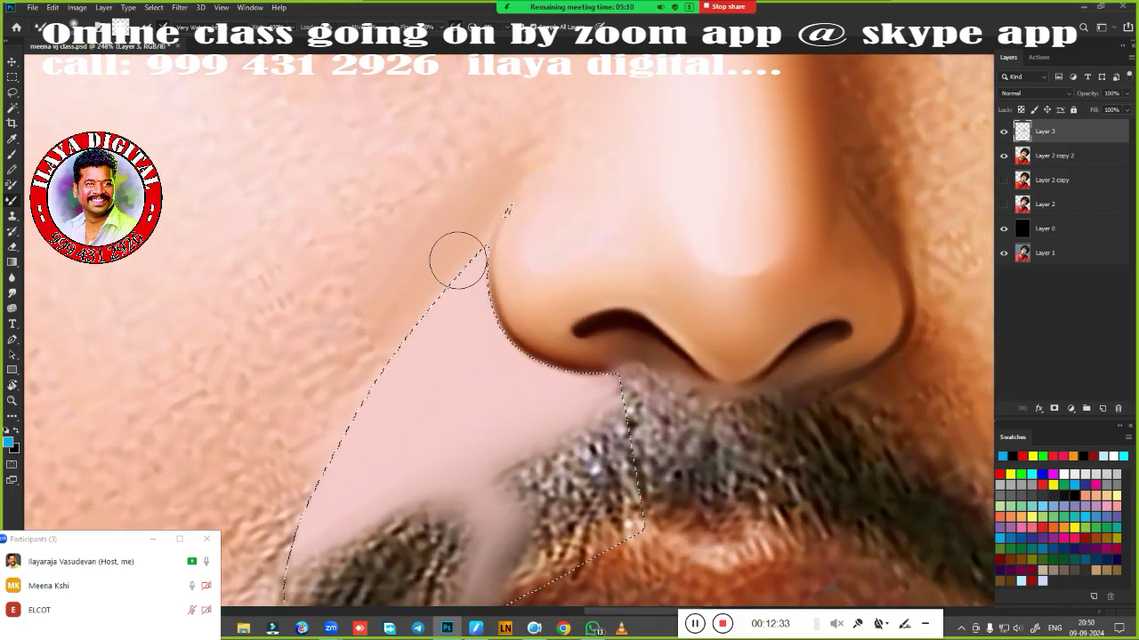
scroll(419, 419, "down", 3)
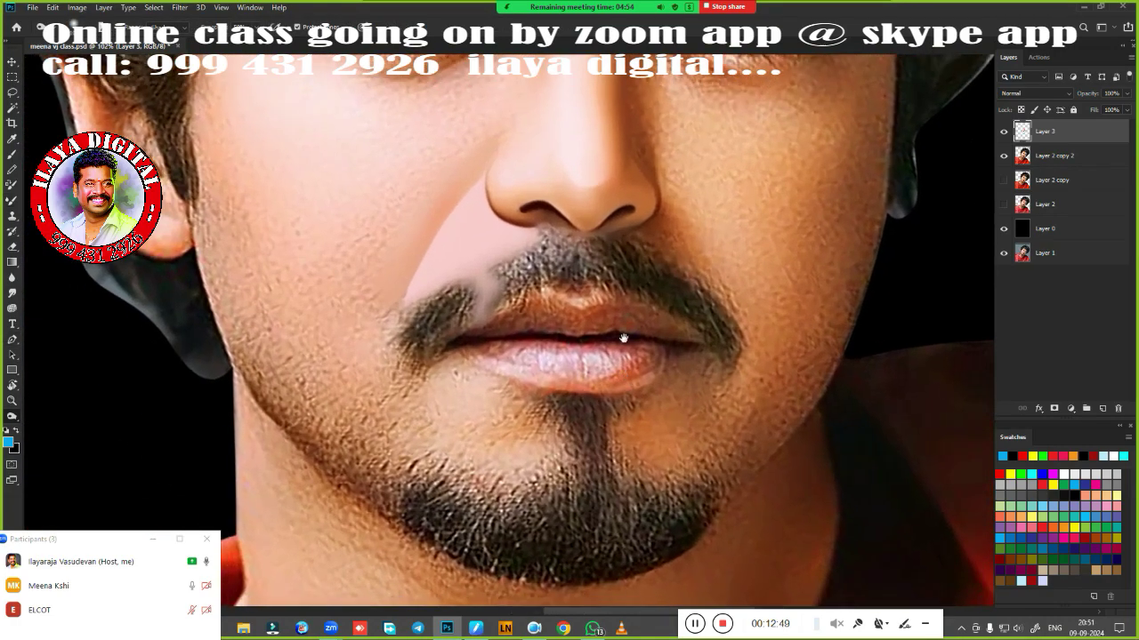
scroll(428, 413, "down", 1)
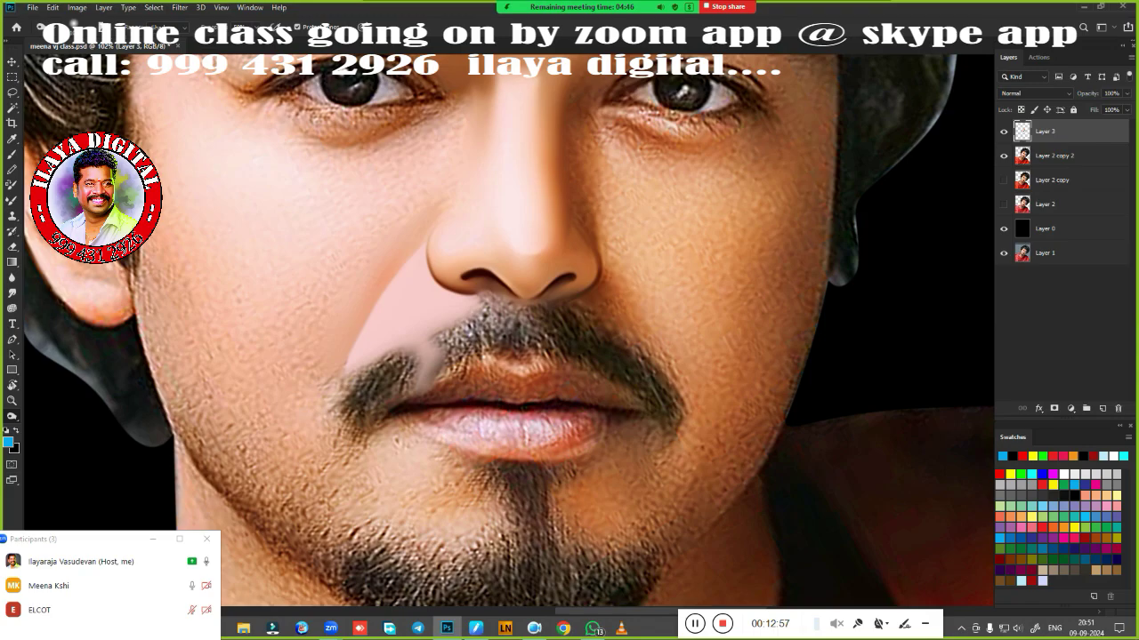
scroll(435, 405, "up", 1)
scroll(441, 391, "up", 1)
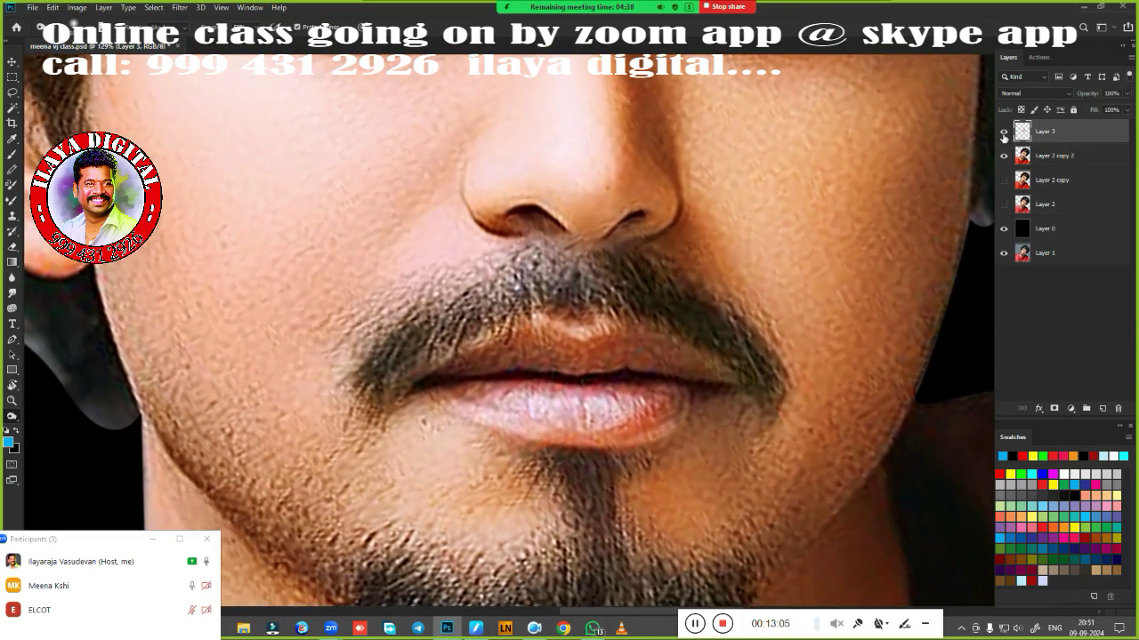
scroll(447, 377, "down", 3)
left_click_drag(430, 356, 481, 328)
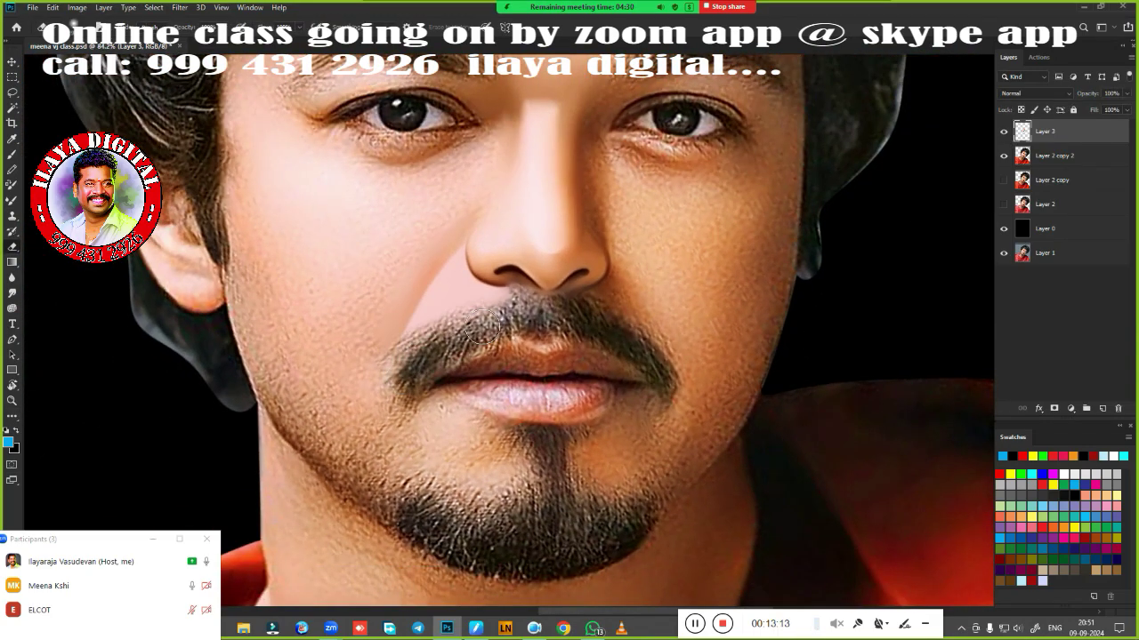
scroll(543, 434, "down", 3)
scroll(589, 333, "up", 2)
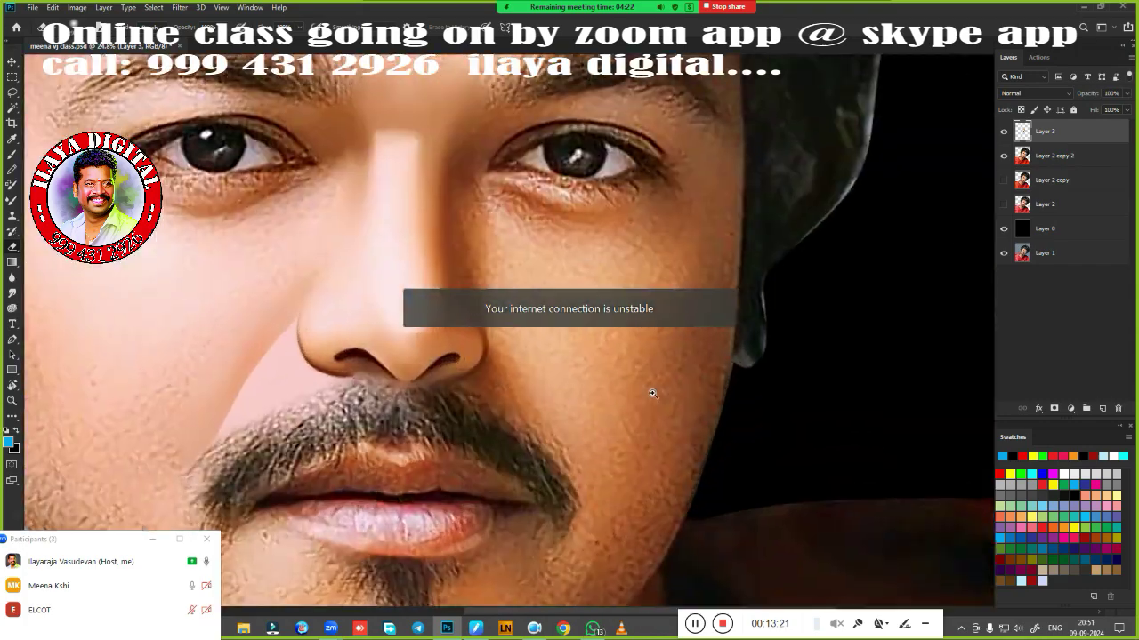
scroll(589, 333, "up", 1)
scroll(589, 333, "up", 1)
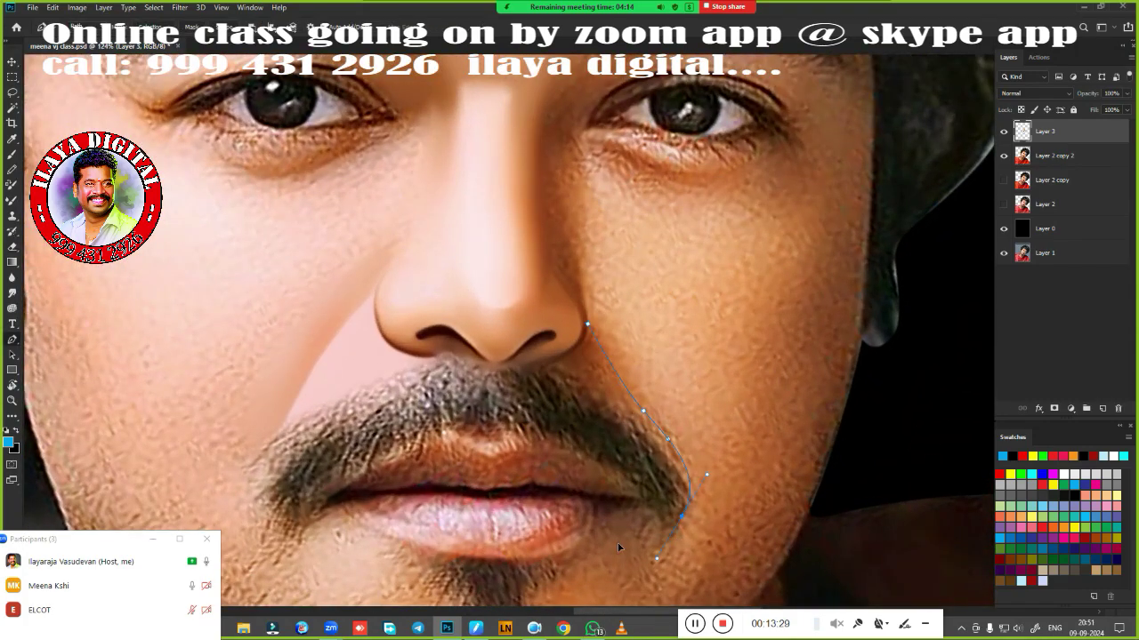
Close the path around the right moustache side and make it a feathered selection.
left_click(589, 326)
scroll(593, 338, "up", 2)
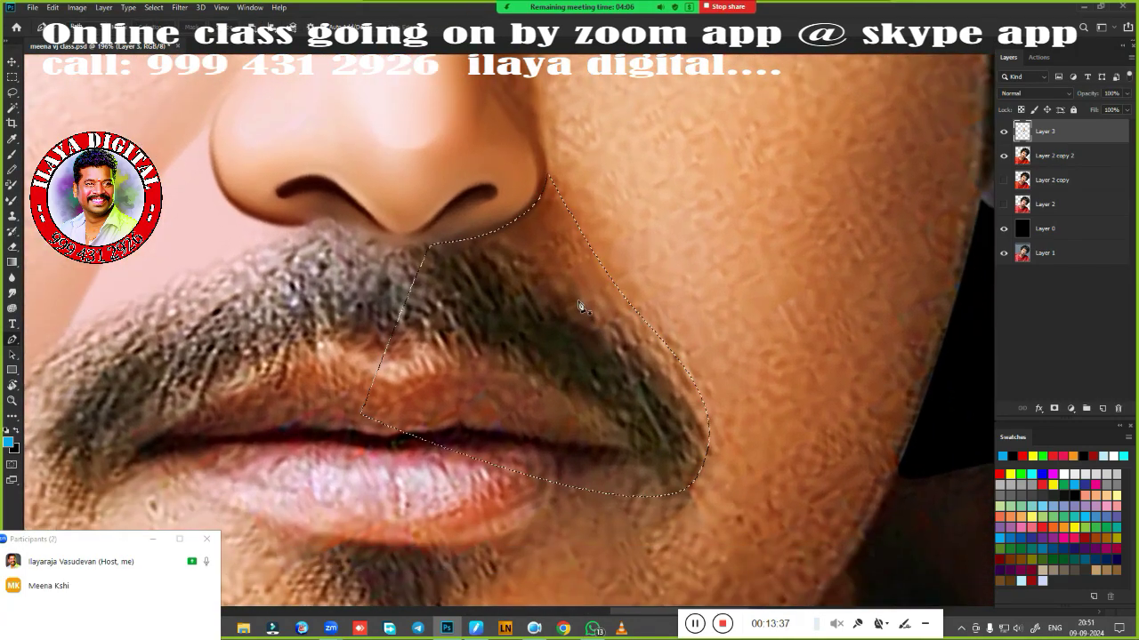
key("ctrl+Return")
key("shift+F6")
key("Return")
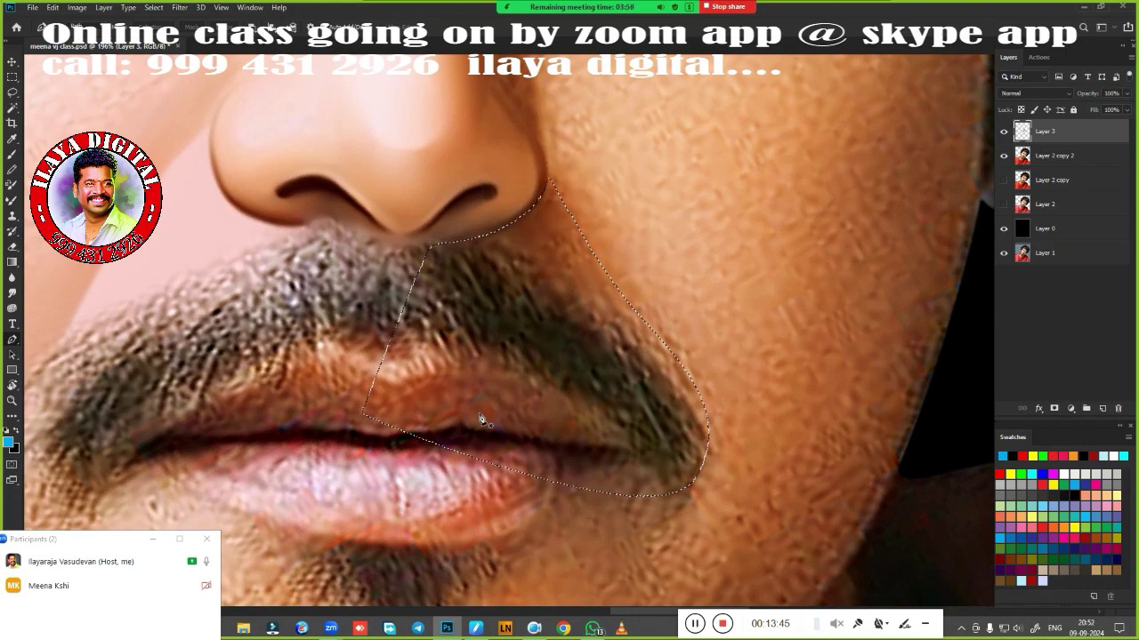
Smooth the skin and moustache under the nose and beside the right nostril, then deselect.
key("j")
mouse_move(595, 300)
left_mouse_down()
mouse_move(542, 246)
mouse_move(498, 231)
mouse_move(445, 253)
left_mouse_up()
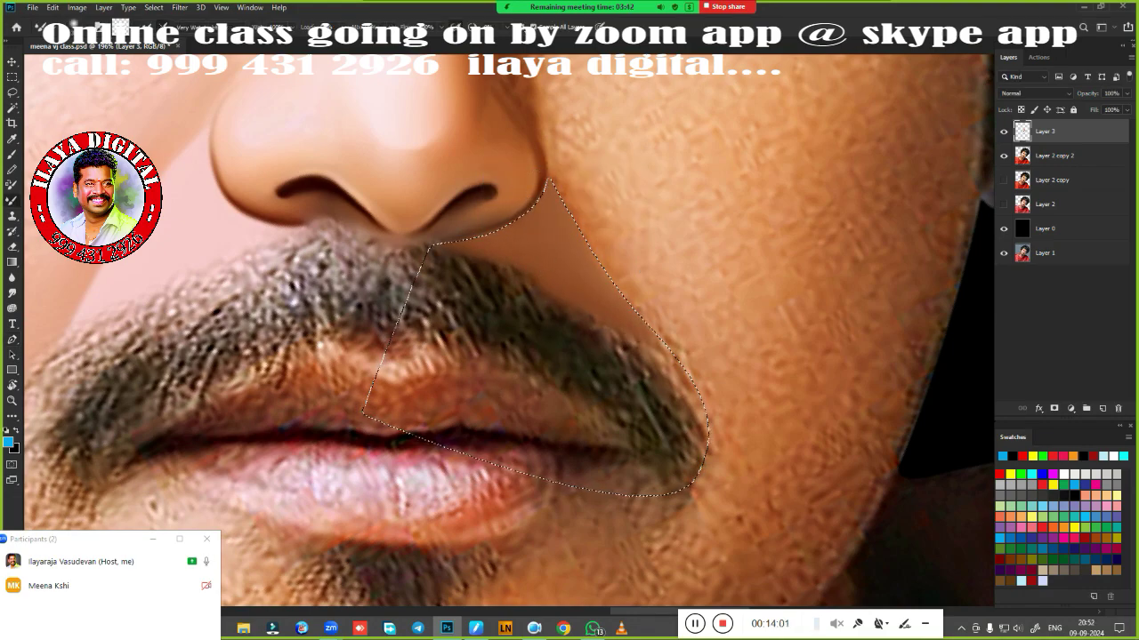
left_click_drag(627, 317, 540, 275)
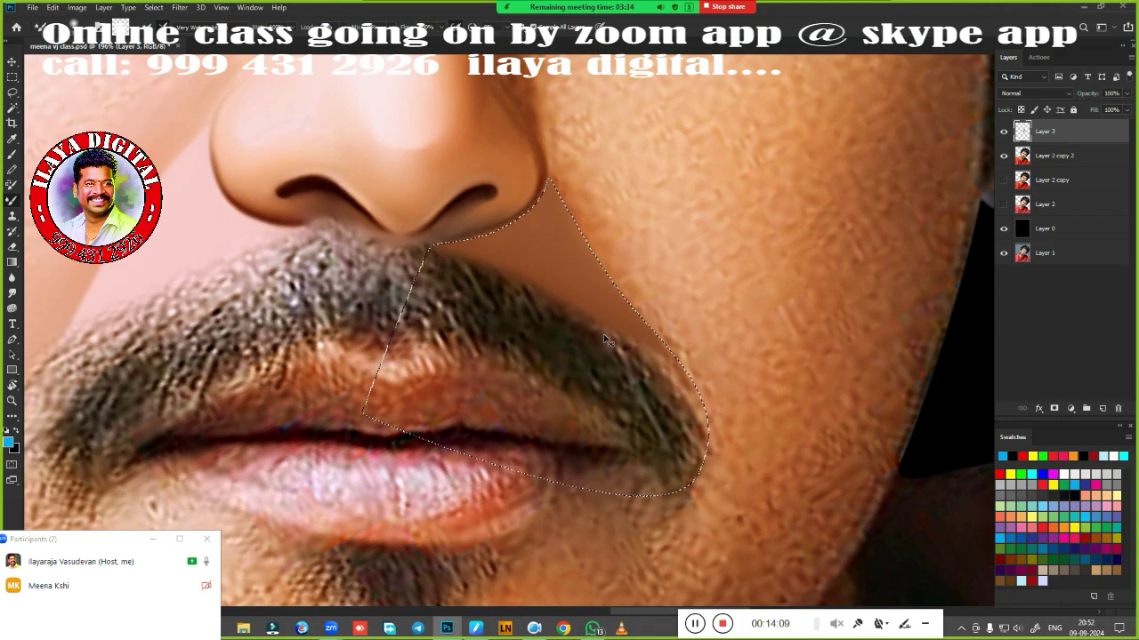
scroll(458, 112, "up", 2)
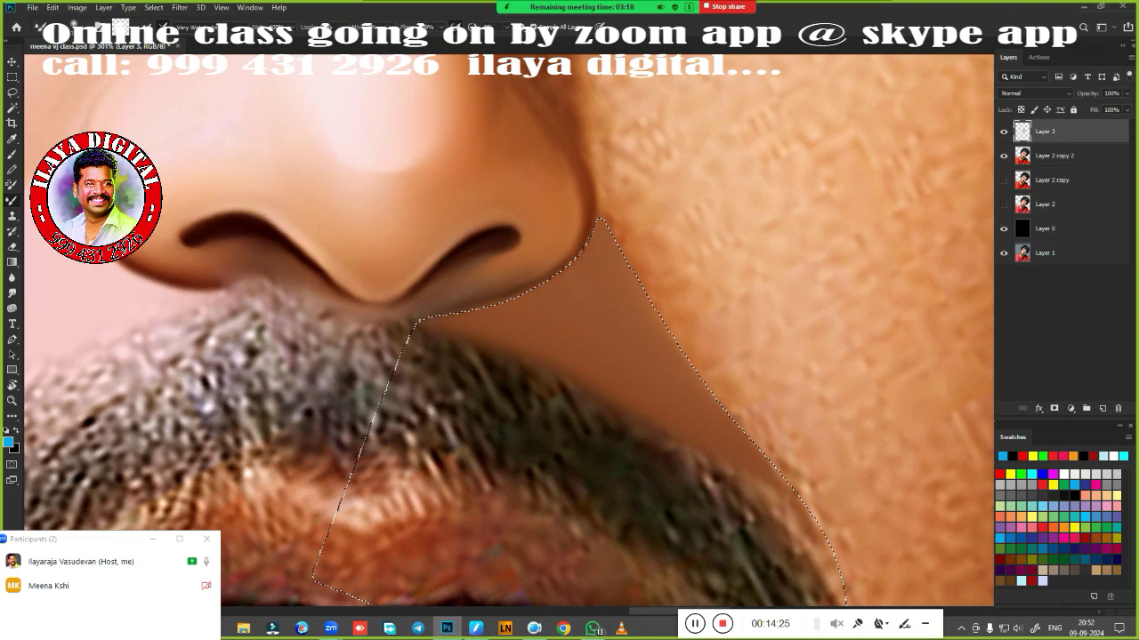
mouse_move(538, 284)
left_mouse_down()
mouse_move(476, 298)
mouse_move(526, 282)
left_mouse_up()
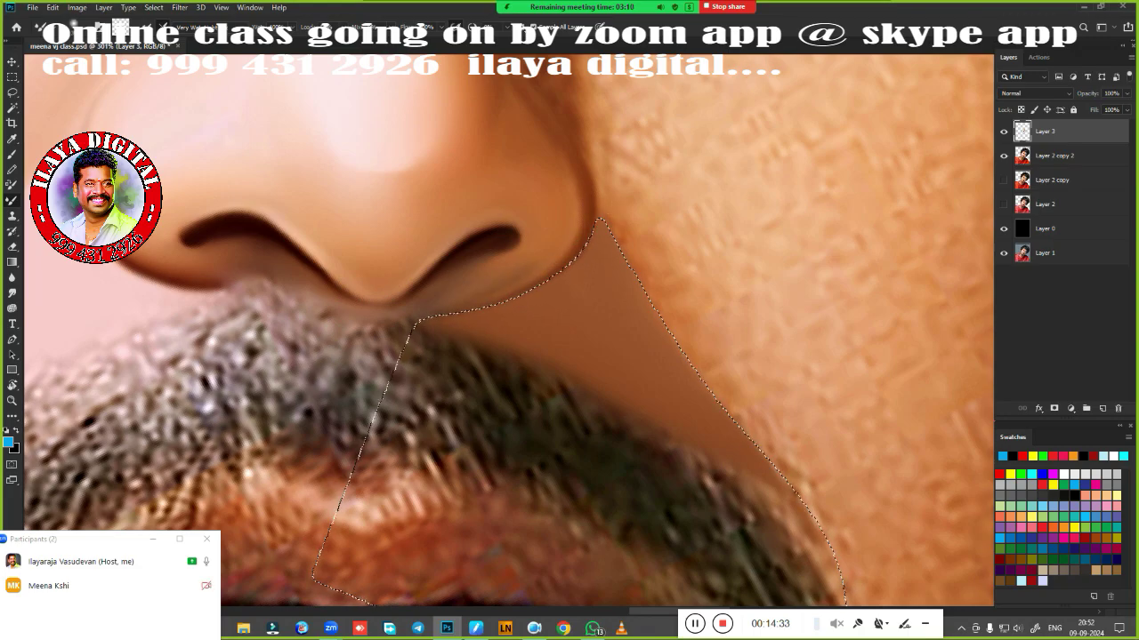
key("bracketright")
key("bracketright")
key("bracketright")
key("ctrl+d")
scroll(635, 254, "down", 5)
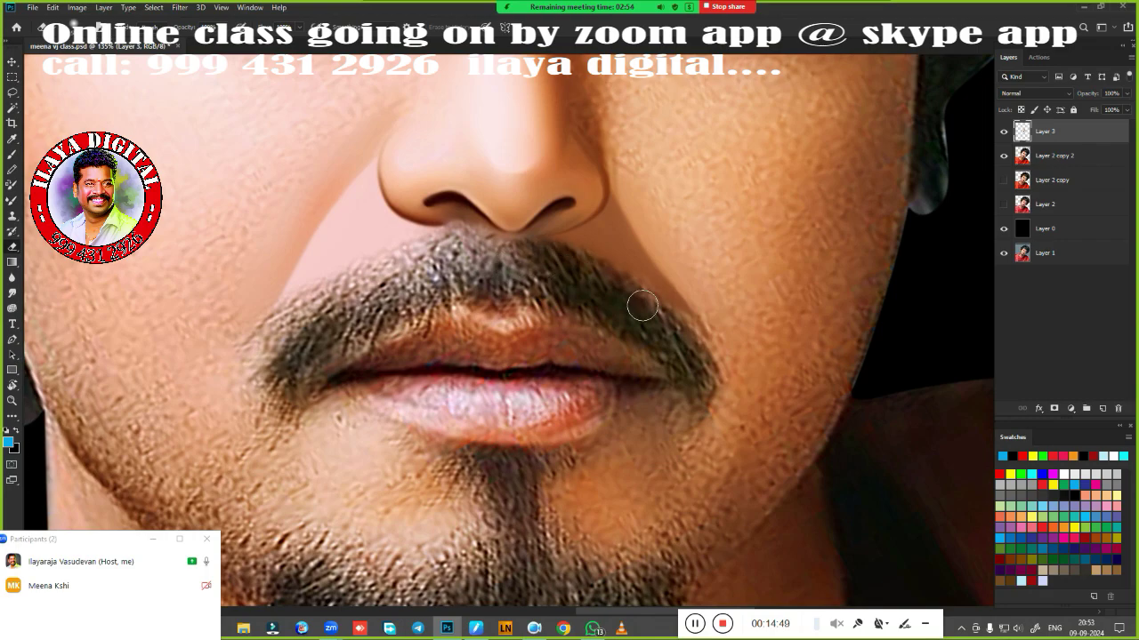
Repaint the upper lip in a smooth, soft brown tone with brush strokes.
scroll(549, 328, "up", 1)
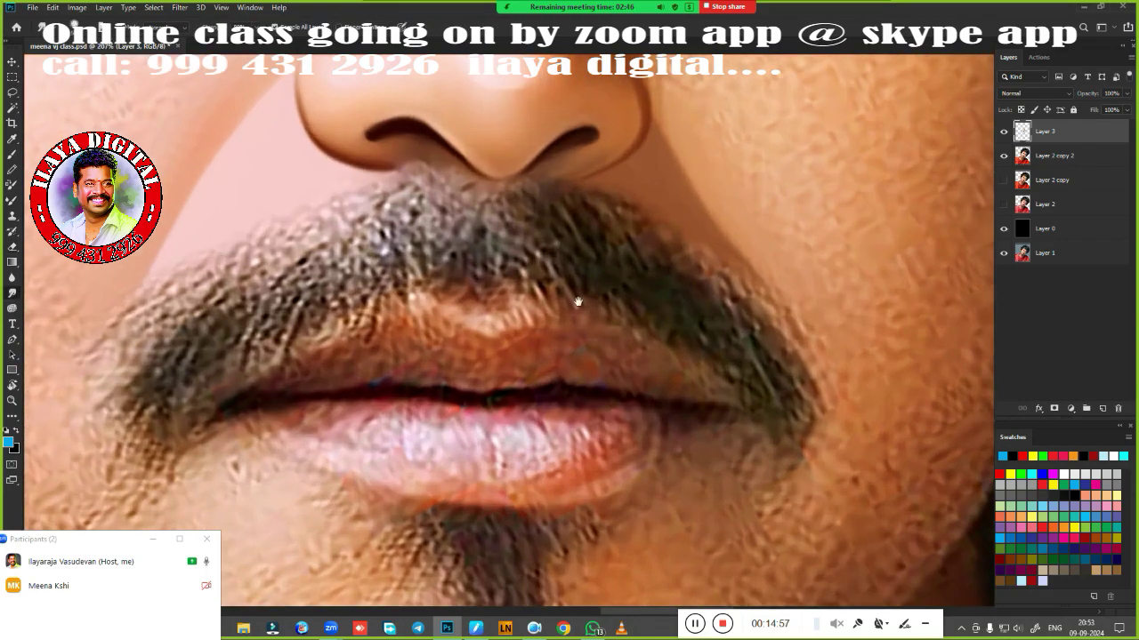
scroll(594, 276, "up", 1)
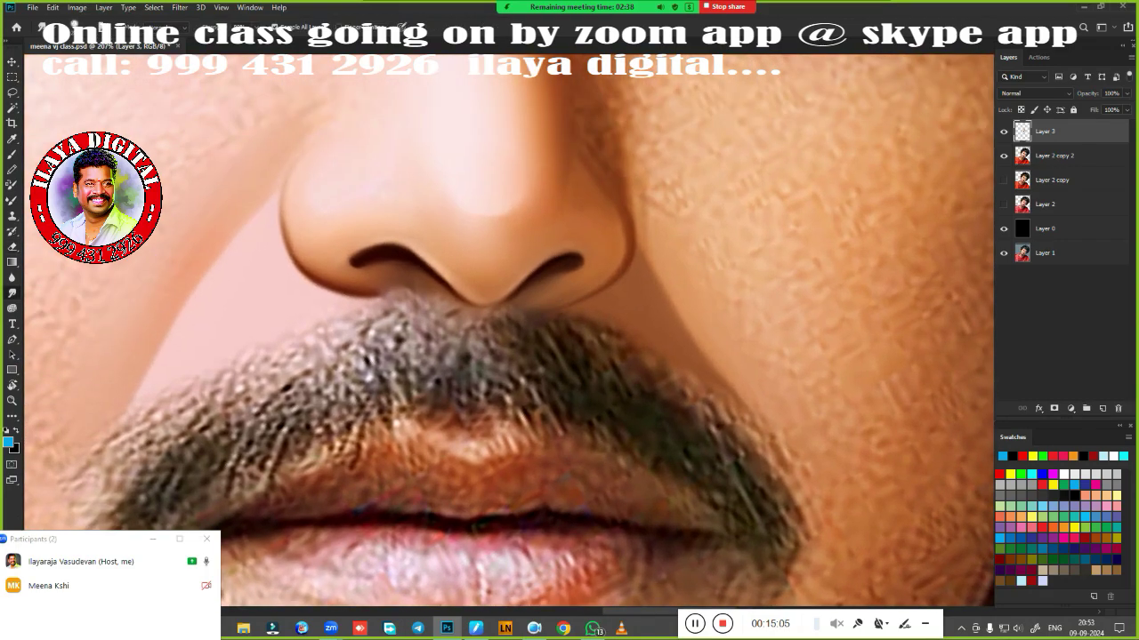
scroll(606, 389, "down", 2)
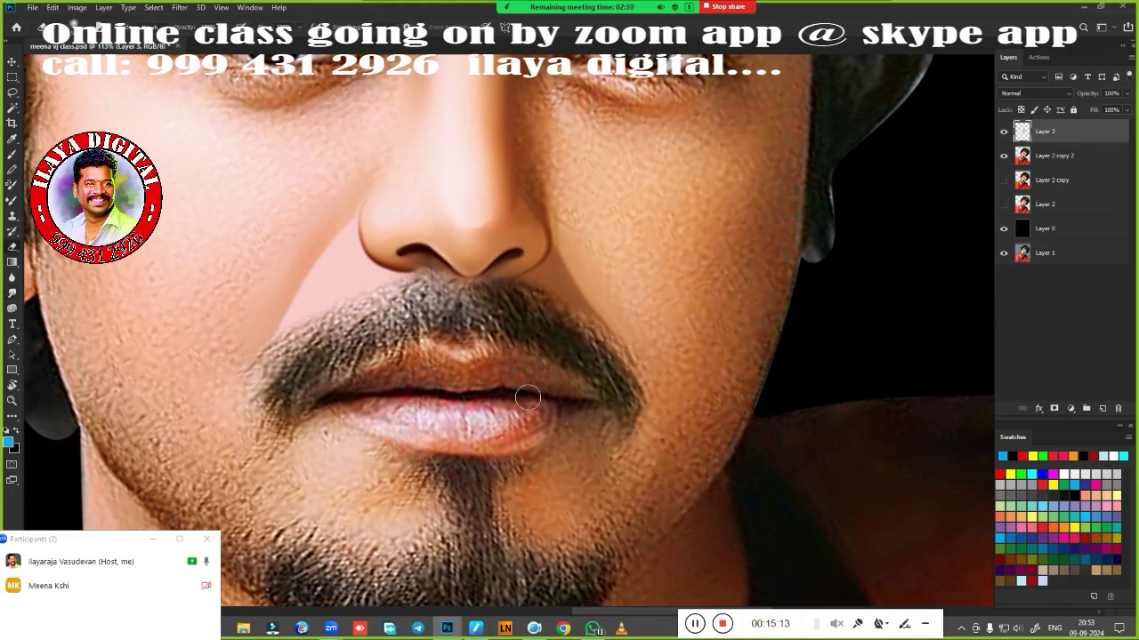
scroll(527, 398, "down", 1)
scroll(527, 397, "up", 2)
scroll(534, 373, "up", 1)
scroll(551, 294, "up", 1)
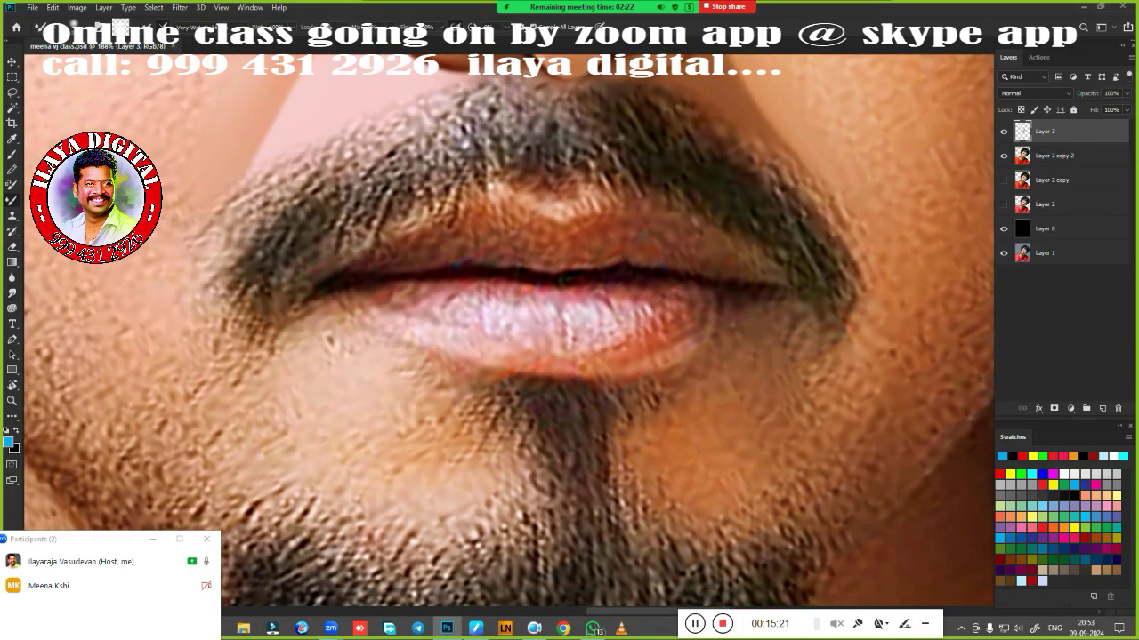
left_click_drag(507, 191, 342, 261)
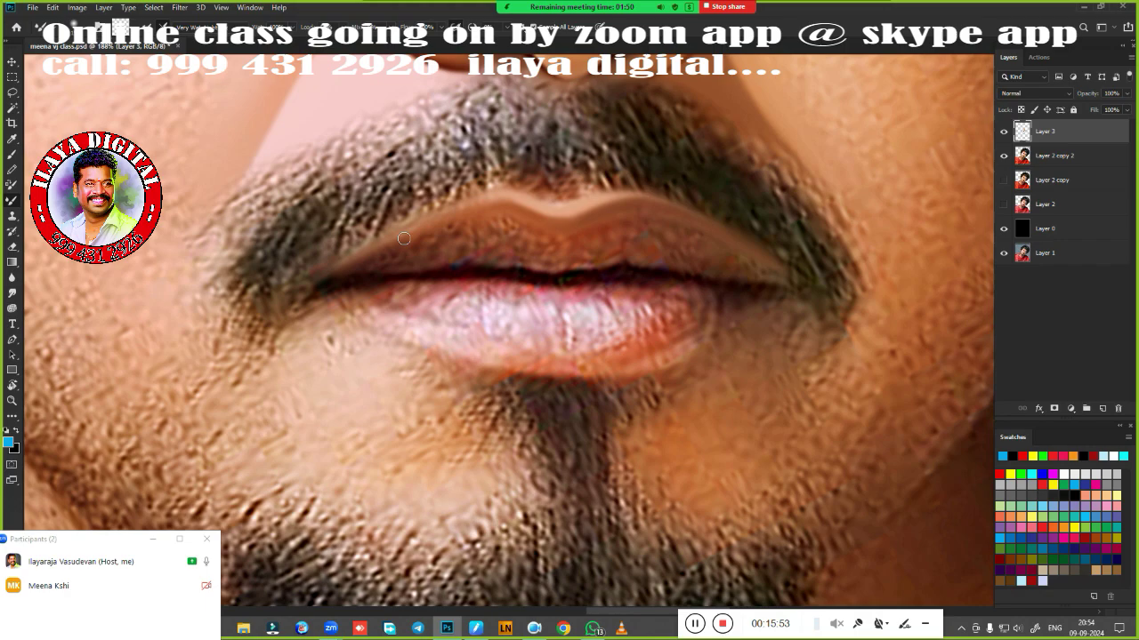
left_click_drag(404, 238, 485, 192)
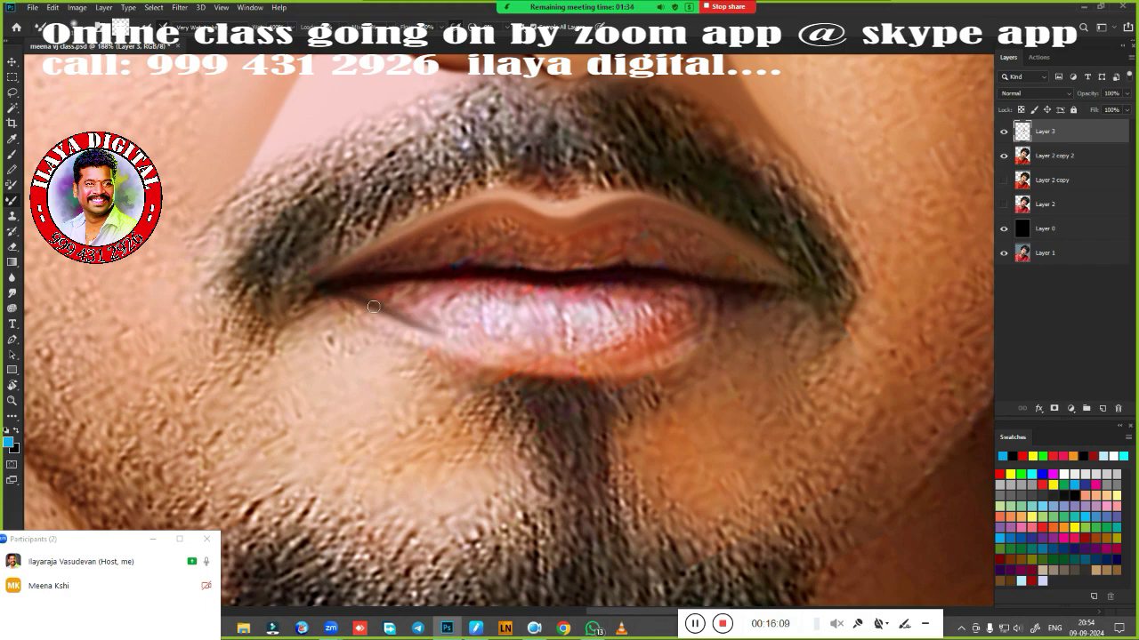
Outline the lower lip with thin dark strokes running in from each corner.
left_click_drag(342, 292, 466, 344)
mouse_move(725, 308)
left_mouse_down()
mouse_move(581, 359)
mouse_move(438, 337)
left_mouse_up()
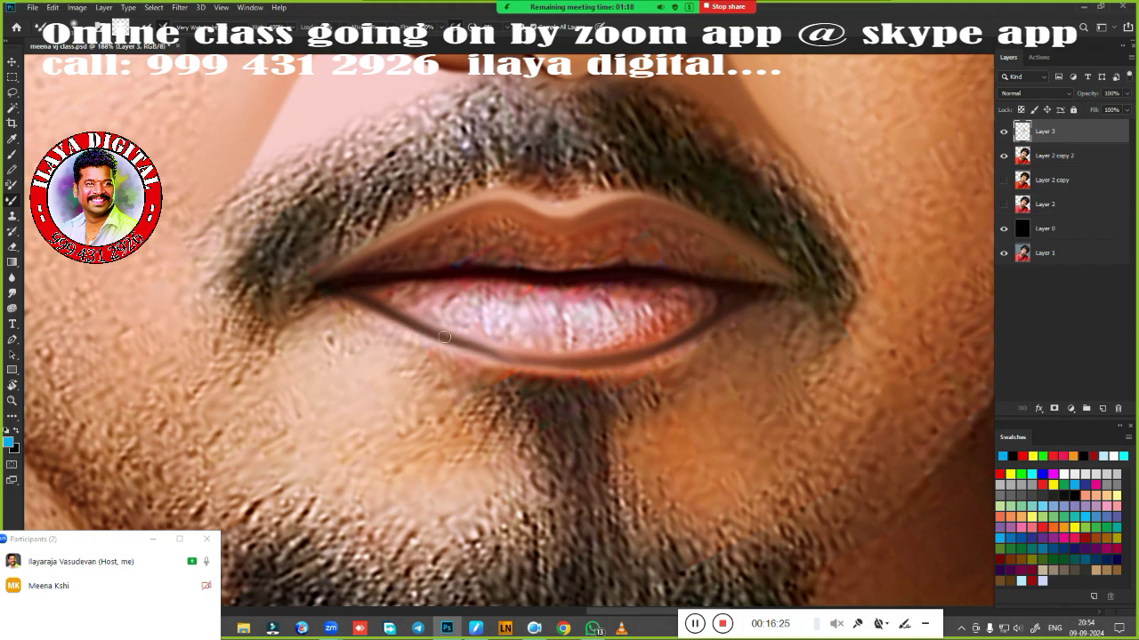
scroll(697, 251, "down", 3)
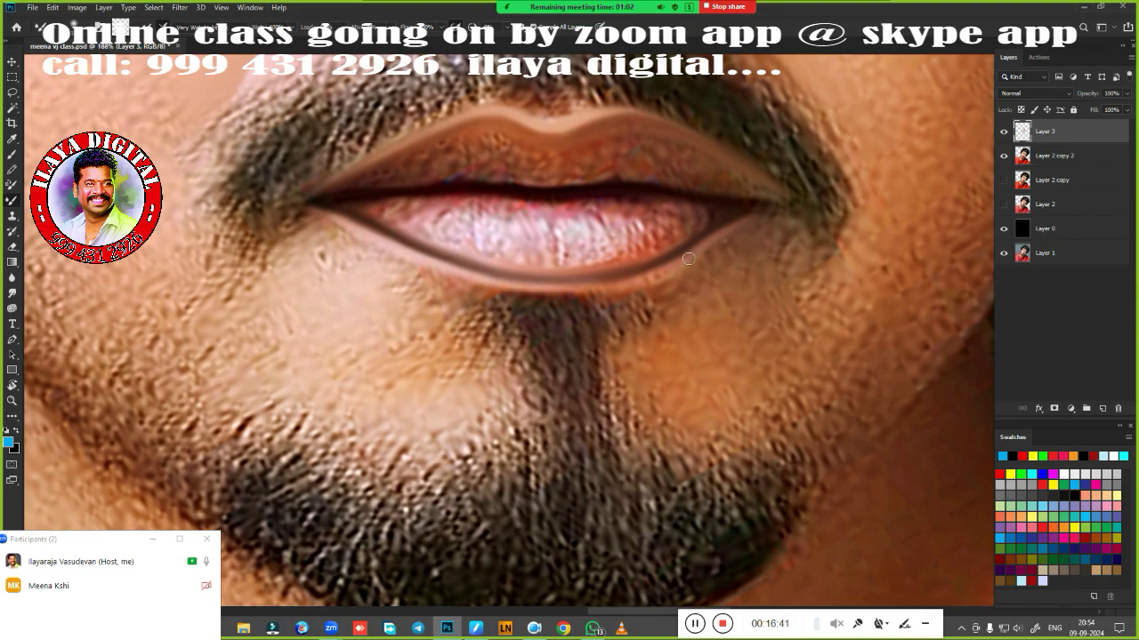
scroll(584, 354, "down", 3)
scroll(584, 354, "up", 2)
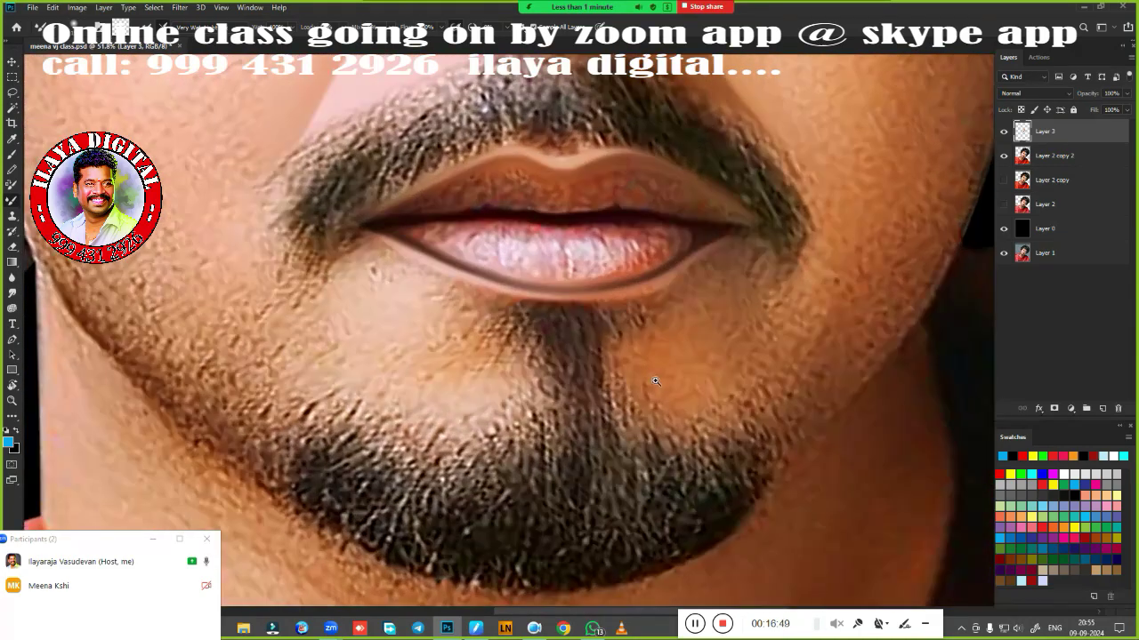
Add a new empty layer above a hidden Layer 3 and turn the chin path into a selection.
left_click(1103, 408)
left_click(1003, 155)
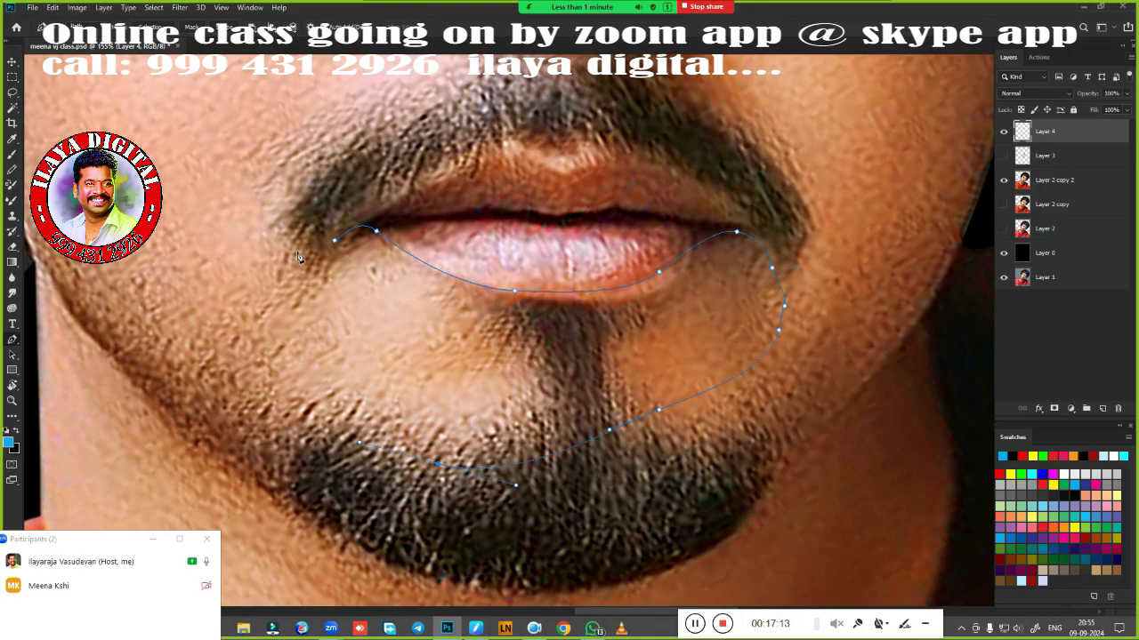
key("ctrl+Return")
scroll(430, 356, "up", 2)
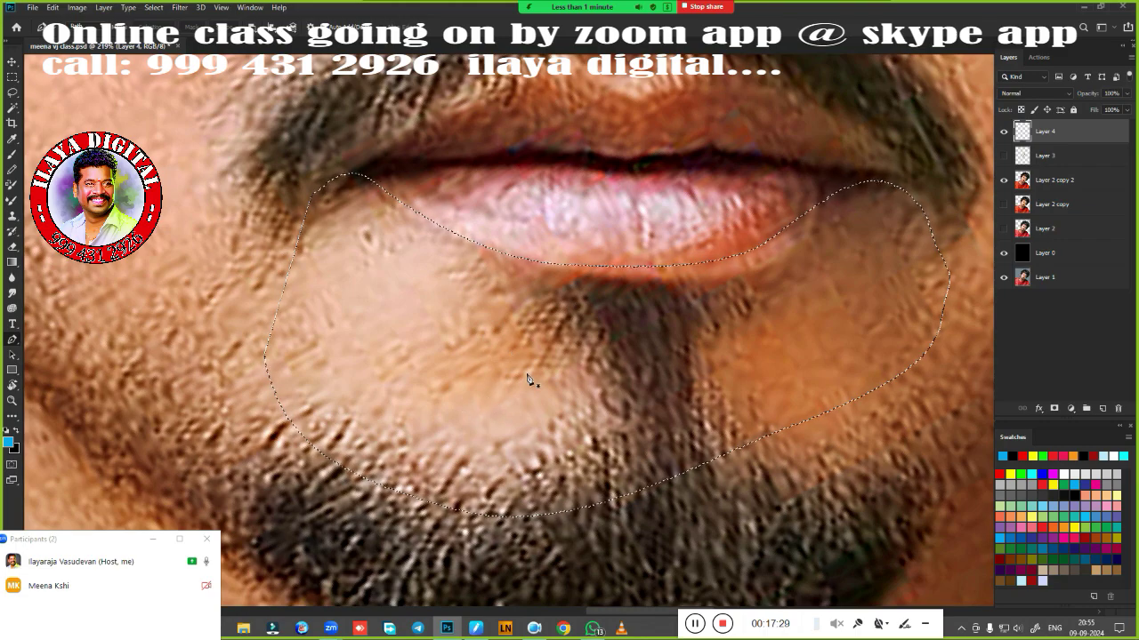
left_click_drag(529, 380, 467, 420)
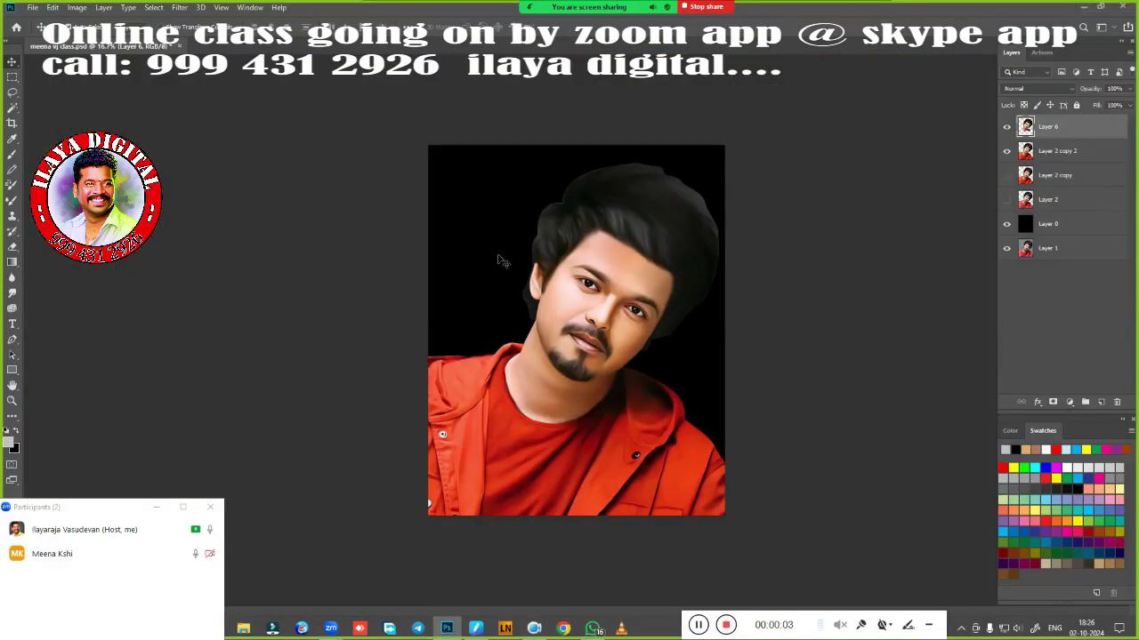
Rotate the view onto the shirt and smudge away the fold in the collar.
key("ctrl+0")
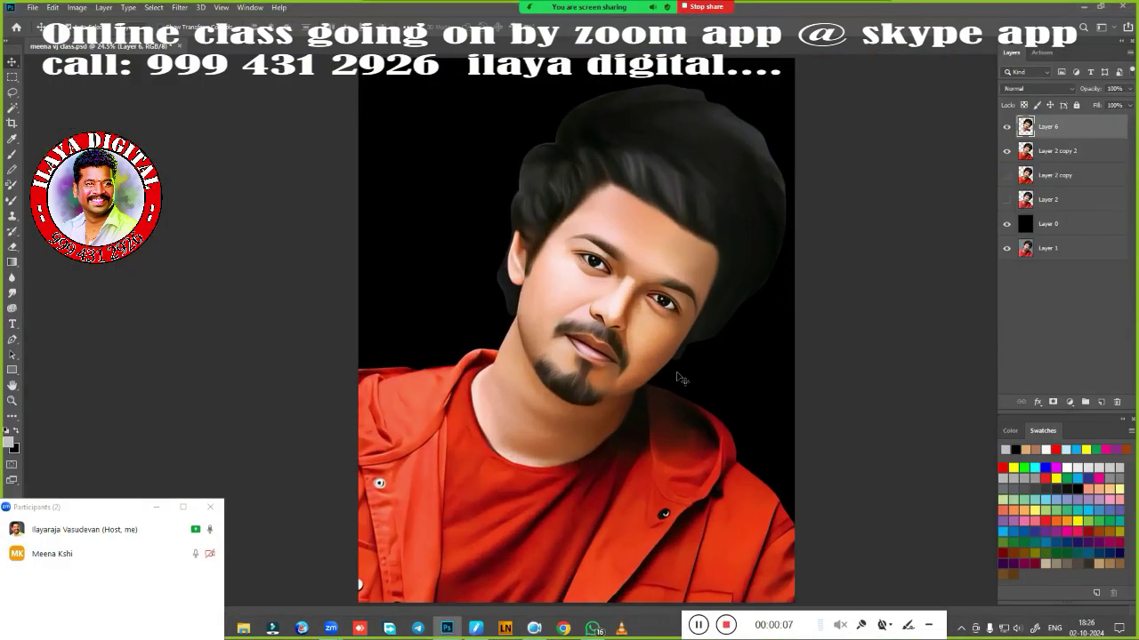
scroll(699, 355, "up", 3)
scroll(732, 323, "up", 2)
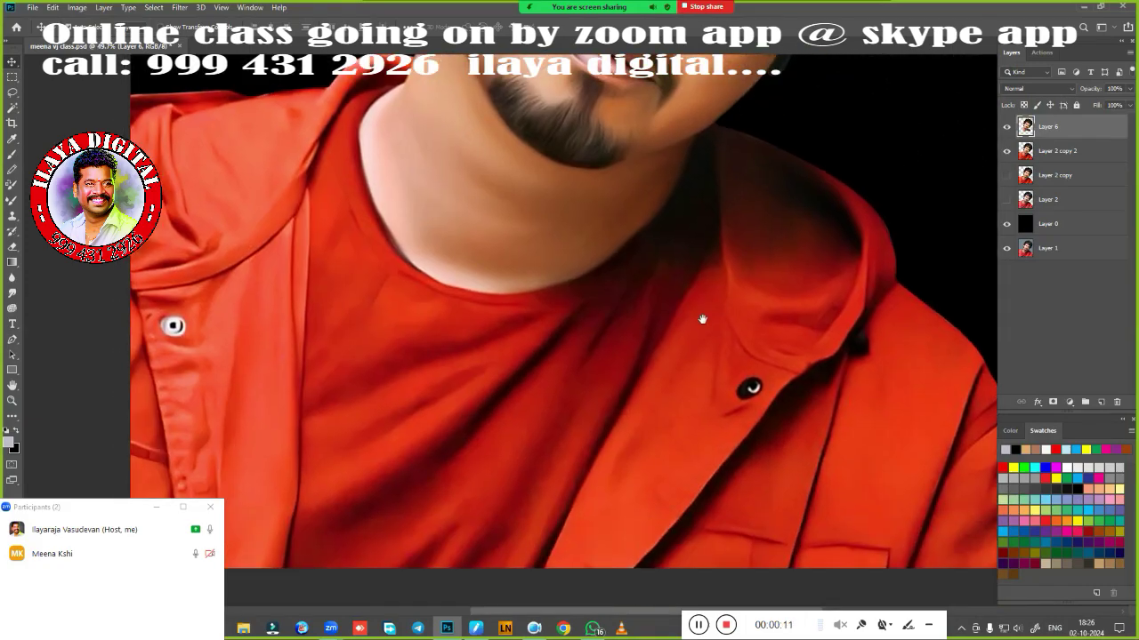
scroll(699, 320, "down", 3)
scroll(741, 382, "down", 3)
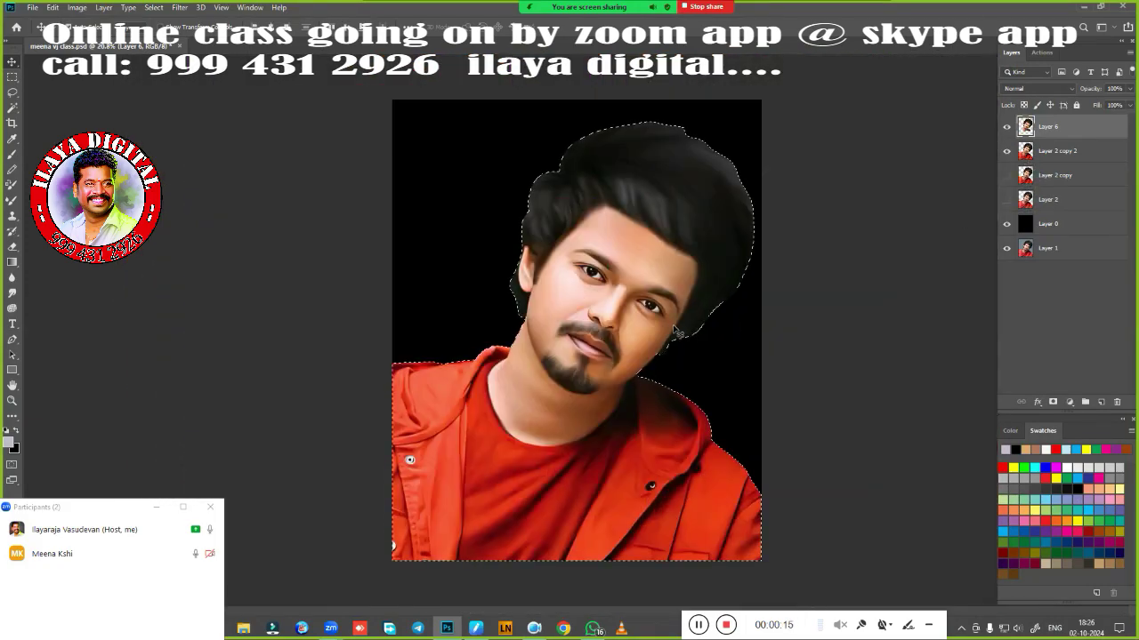
key("r")
left_click_drag(533, 400, 444, 427)
key("Escape")
scroll(697, 400, "up", 5)
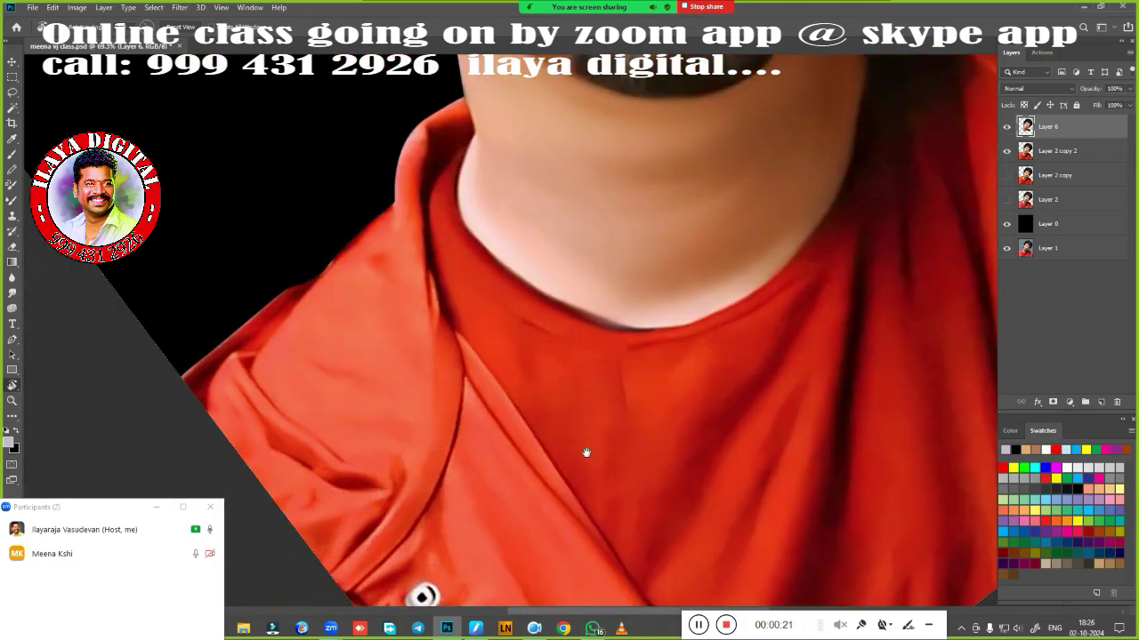
left_click_drag(697, 399, 541, 413)
key("w")
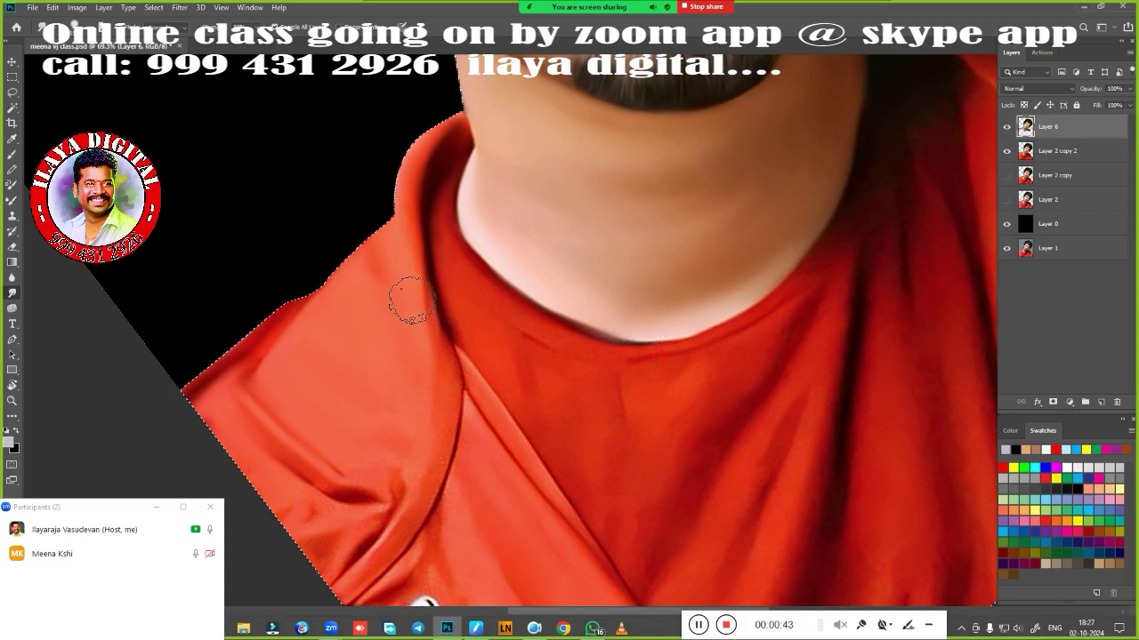
left_click_drag(383, 533, 347, 489)
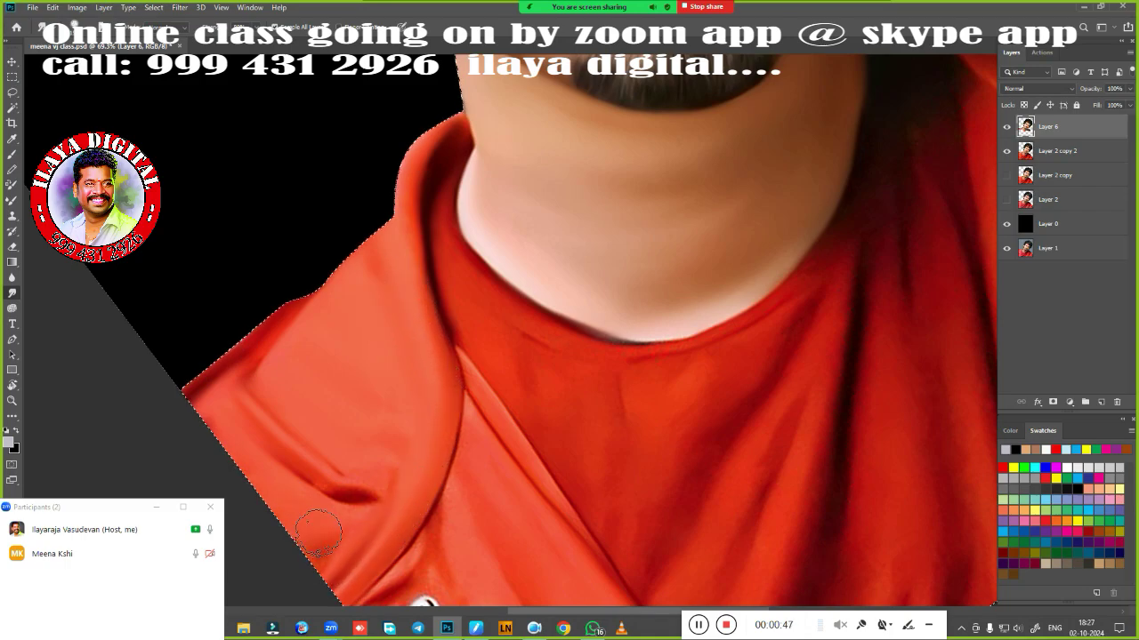
Smudge the placket wrinkles, the dark spot on the button and the fold down the shirt.
left_click_drag(498, 513, 386, 287)
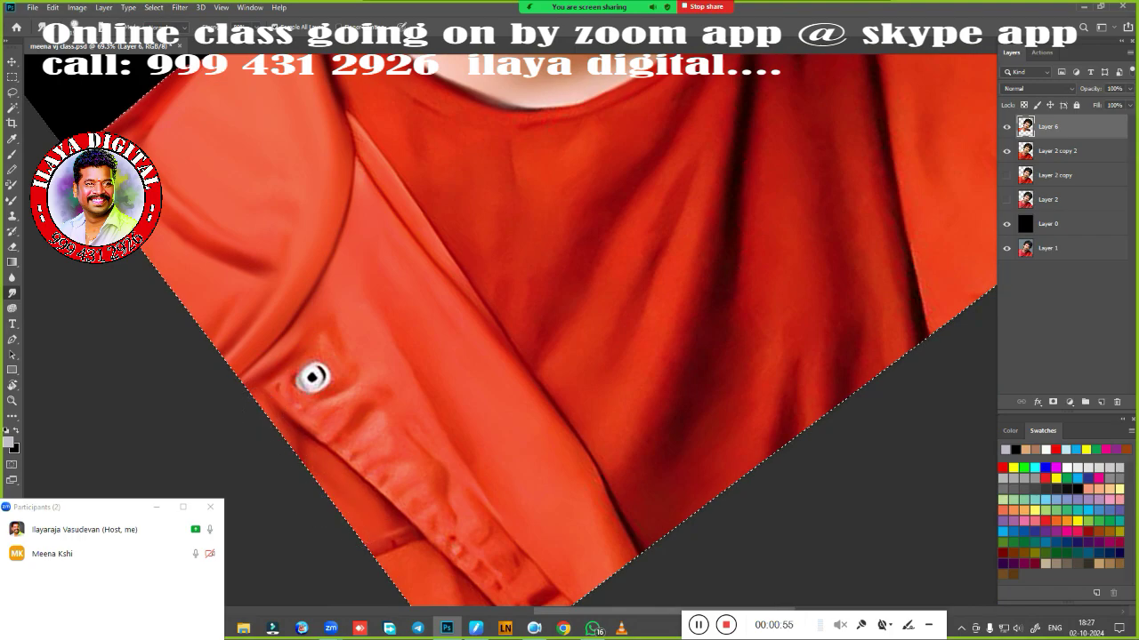
left_click_drag(416, 563, 338, 432)
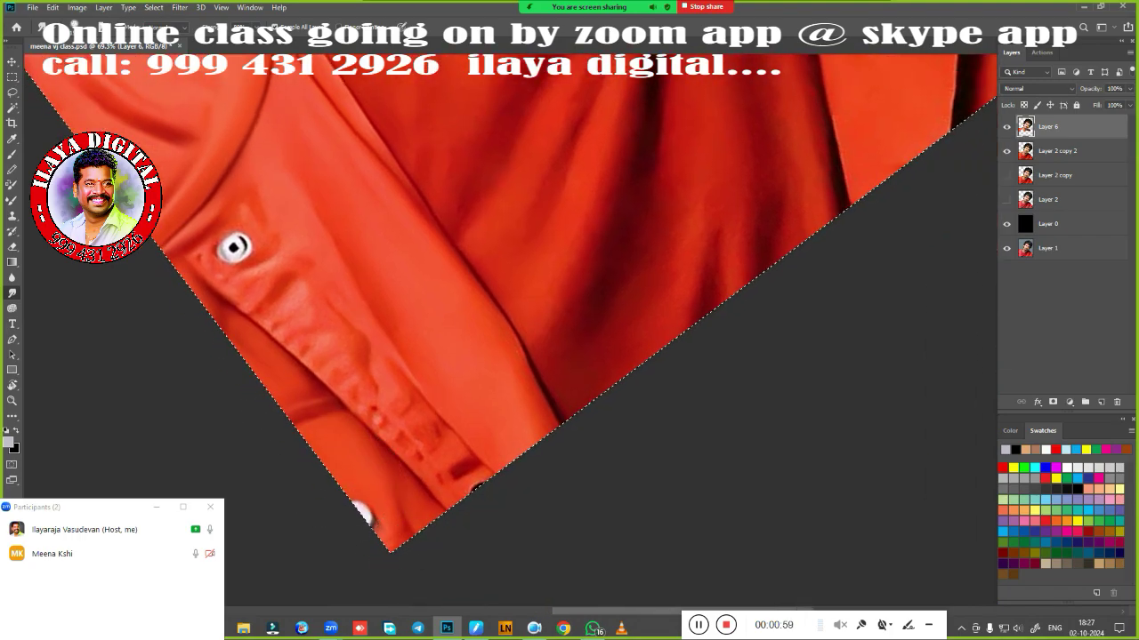
key("ctrl+z")
key("ctrl+z")
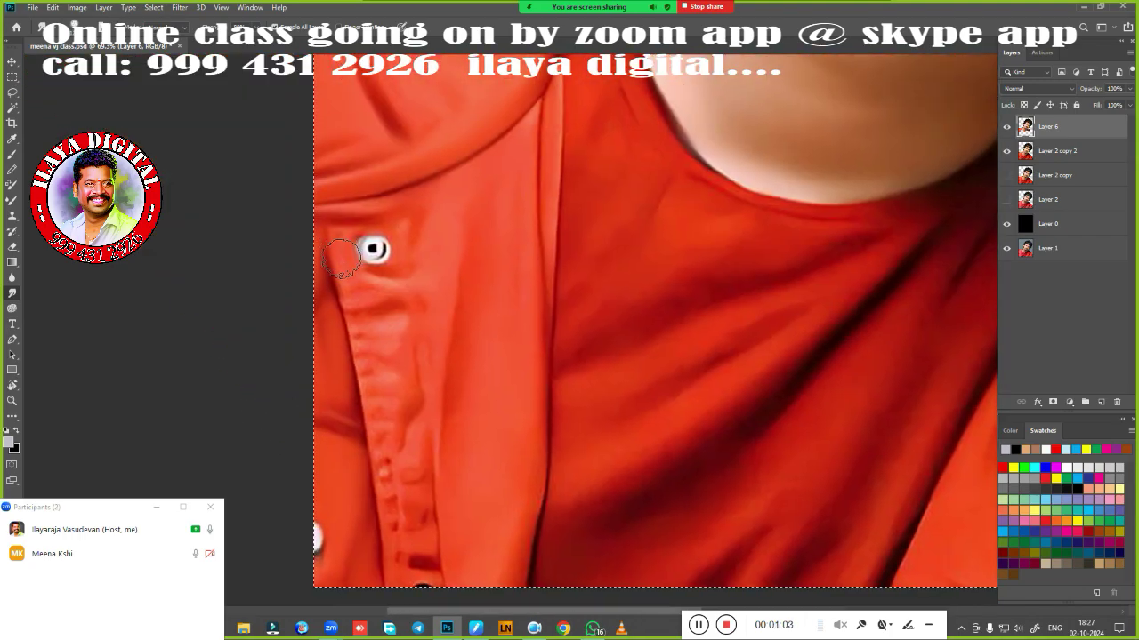
left_click_drag(341, 259, 380, 399)
left_click_drag(389, 495, 403, 576)
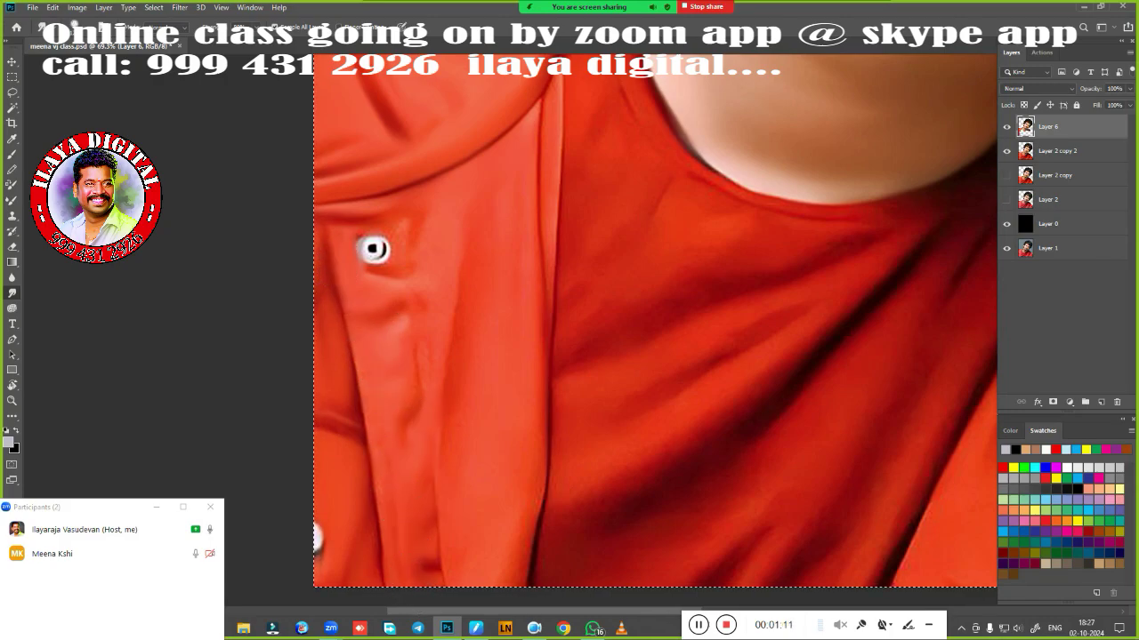
left_click(374, 249)
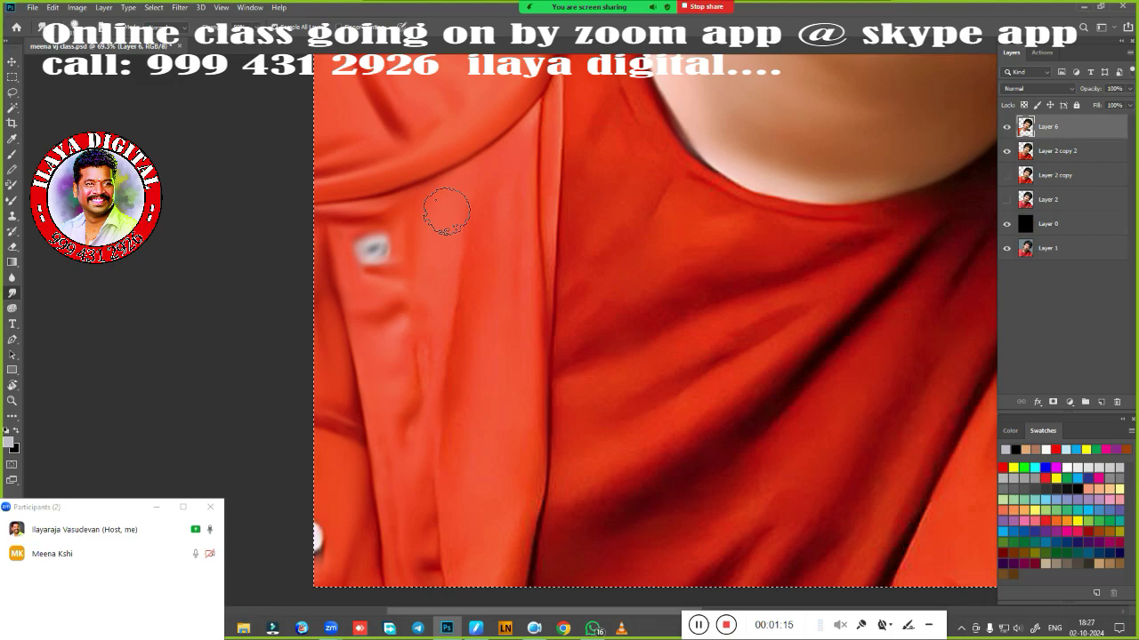
left_click_drag(538, 106, 532, 578)
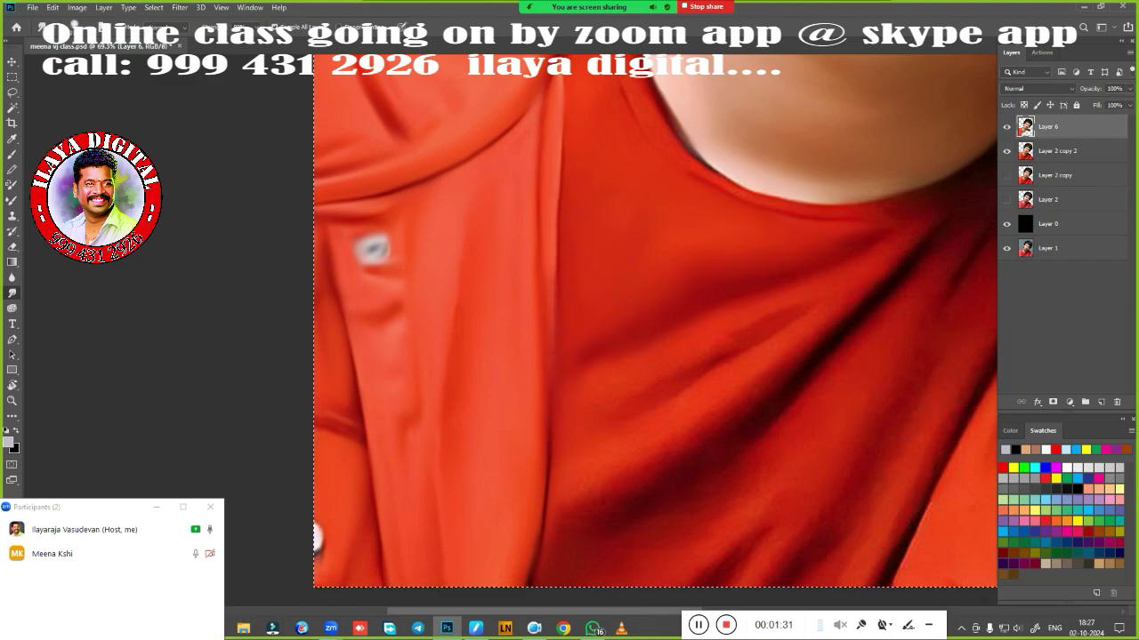
Paint out the shine on the right shirt button.
mouse_move(702, 420)
left_mouse_down()
mouse_move(554, 309)
mouse_move(494, 387)
left_mouse_up()
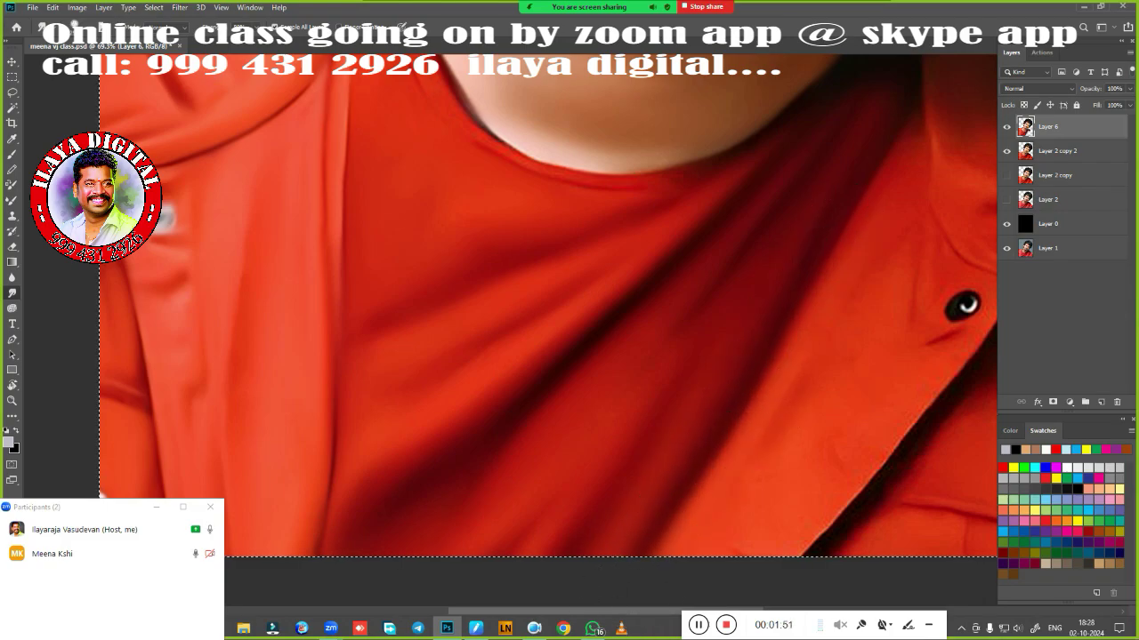
left_click_drag(758, 338, 456, 349)
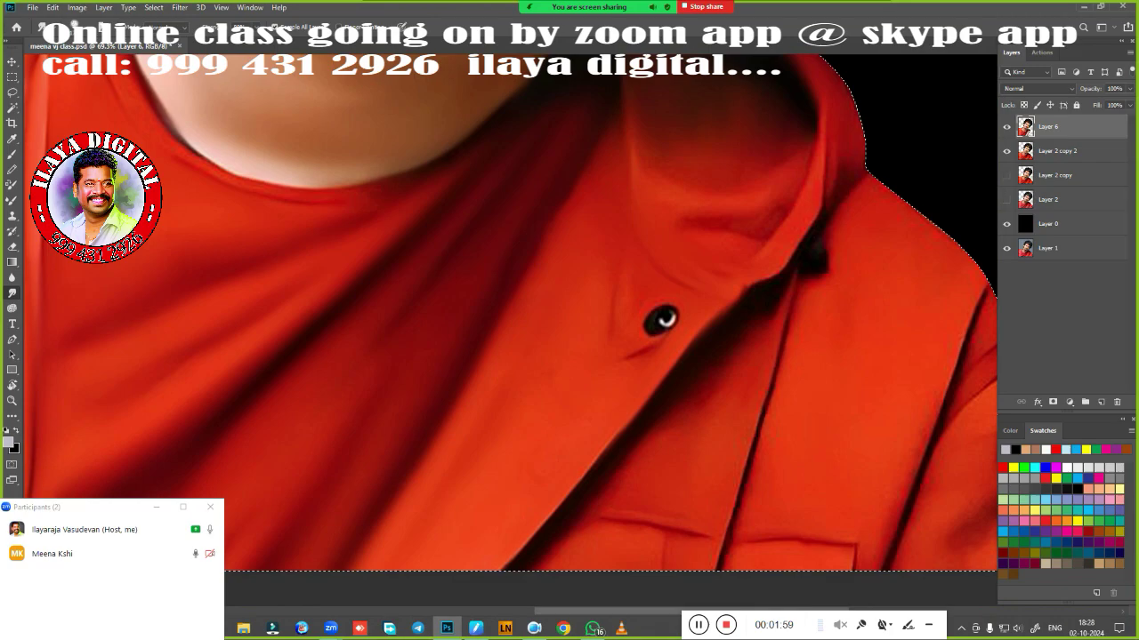
left_click(658, 319)
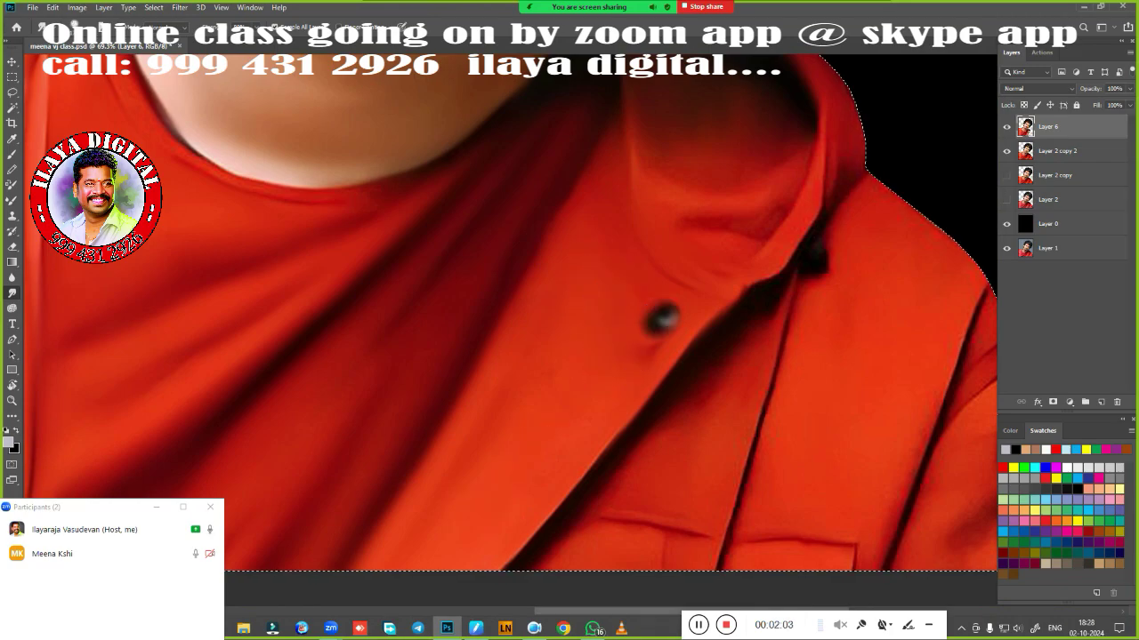
left_click_drag(657, 267, 592, 478)
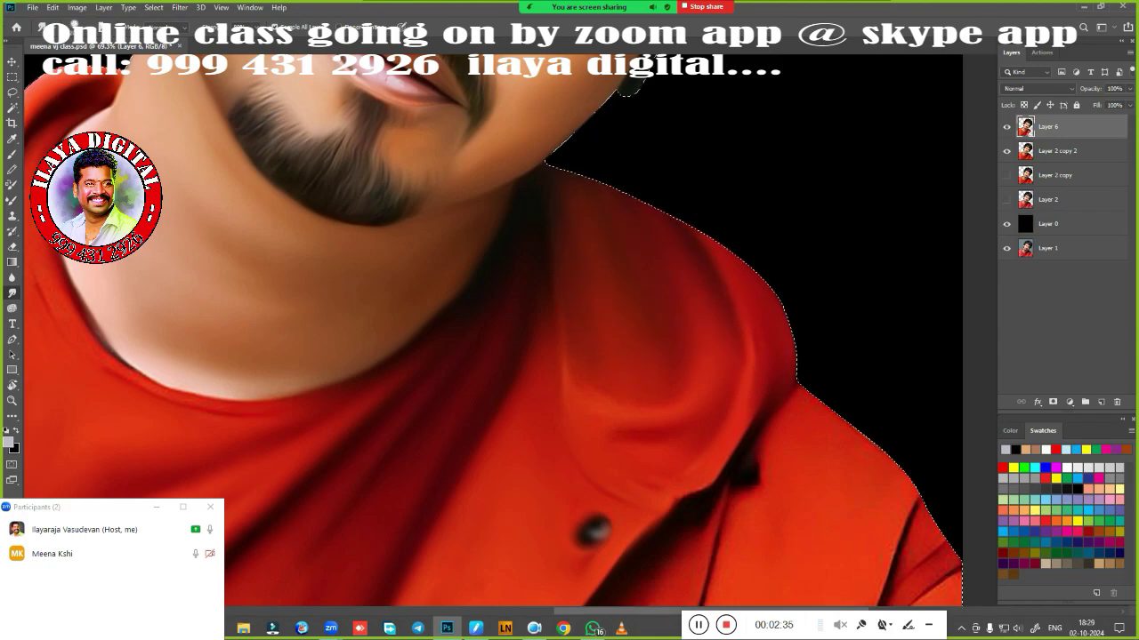
scroll(601, 392, "down", 5)
scroll(667, 237, "down", 1)
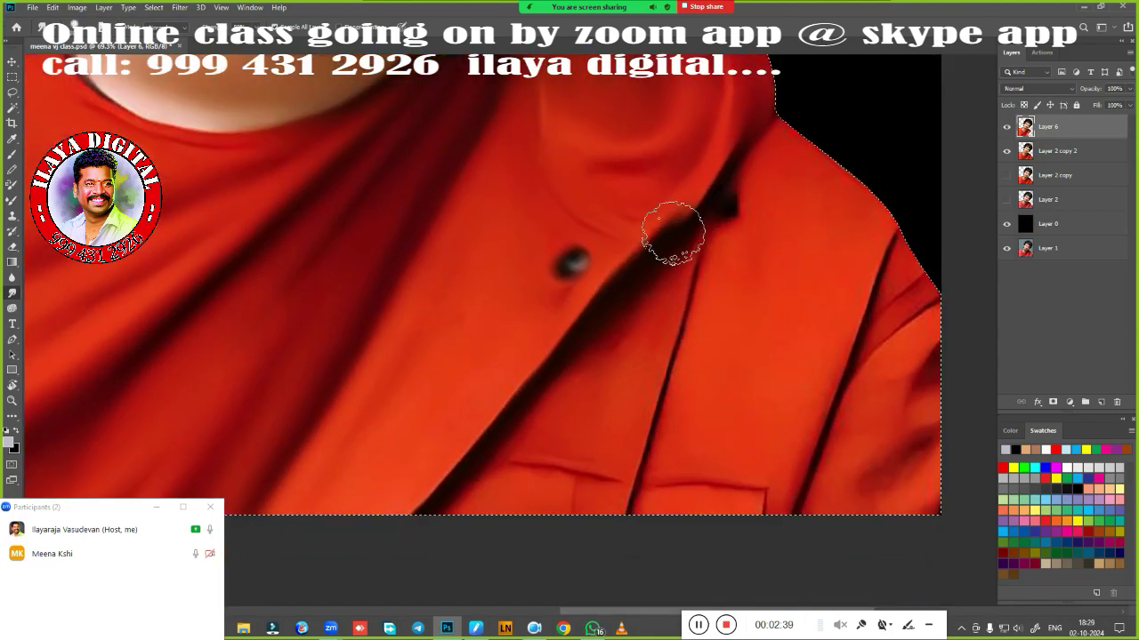
Smudge away the pocket seams, the lower fold line and the dark collar blob.
left_click_drag(512, 469, 614, 480)
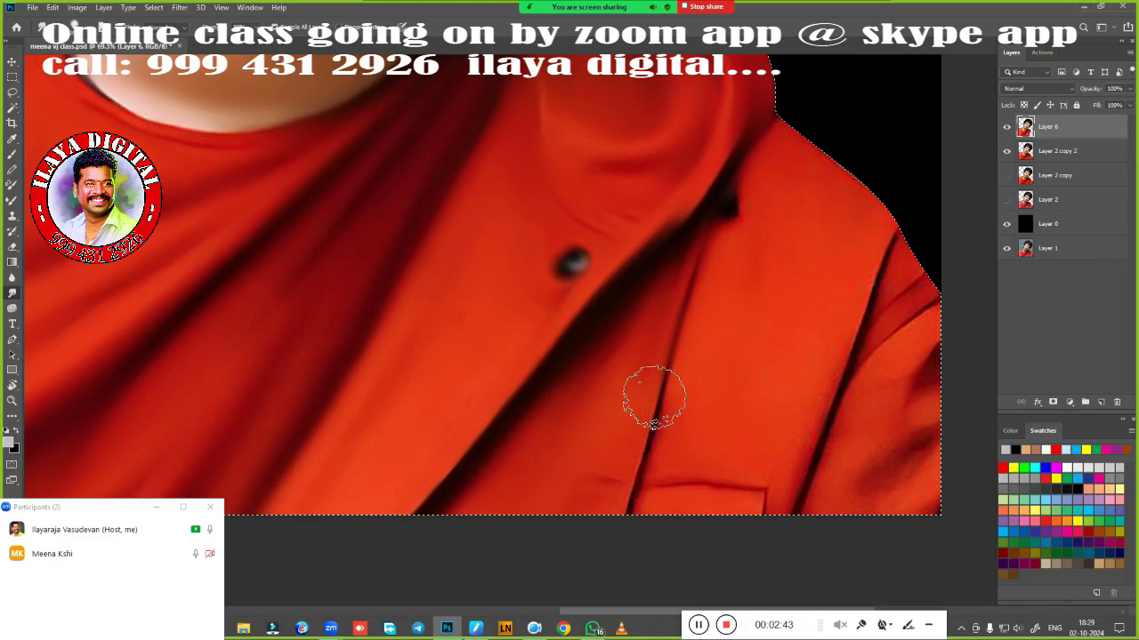
mouse_move(653, 399)
left_mouse_down()
mouse_move(680, 485)
mouse_move(752, 498)
left_mouse_up()
mouse_move(742, 236)
left_mouse_down()
mouse_move(737, 199)
mouse_move(775, 124)
left_mouse_up()
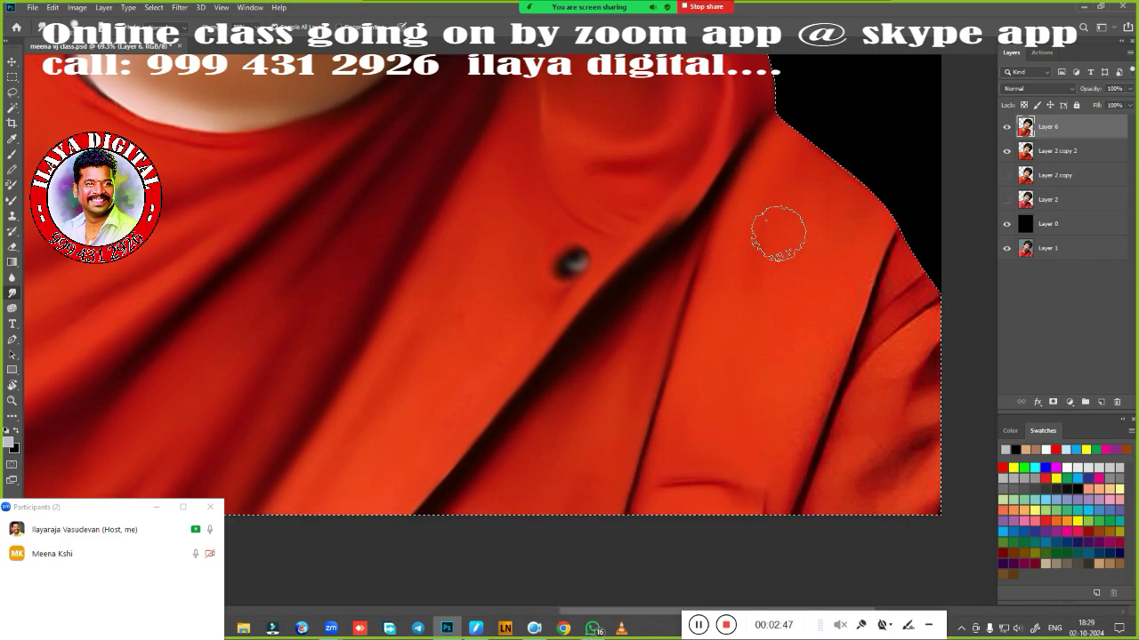
scroll(726, 242, "right", 3)
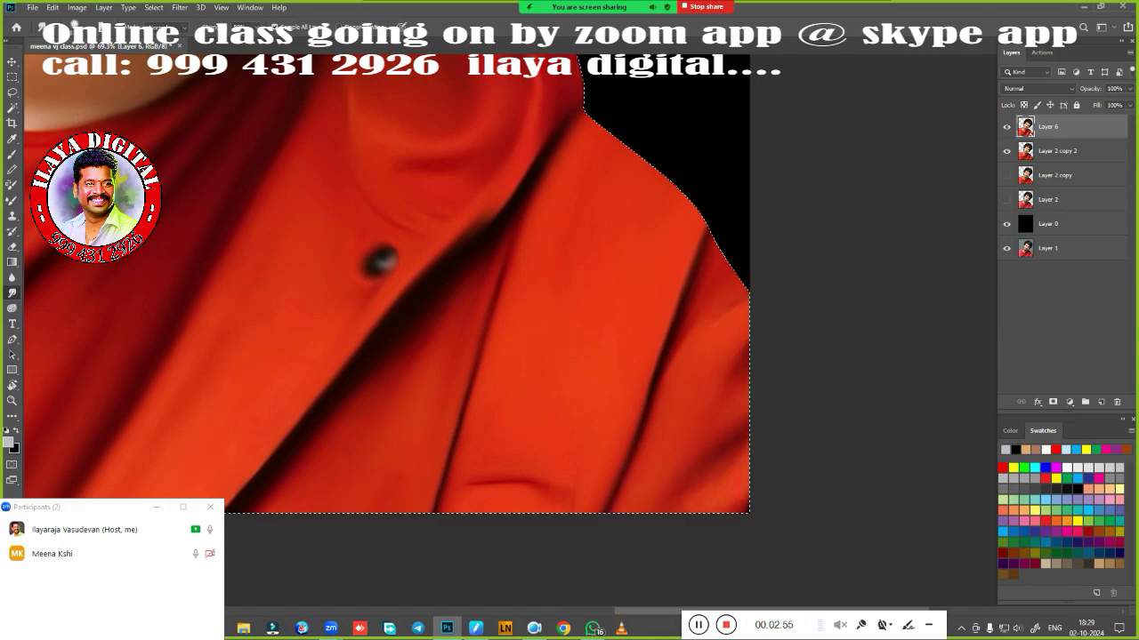
scroll(632, 432, "up", 5)
scroll(632, 433, "left", 5)
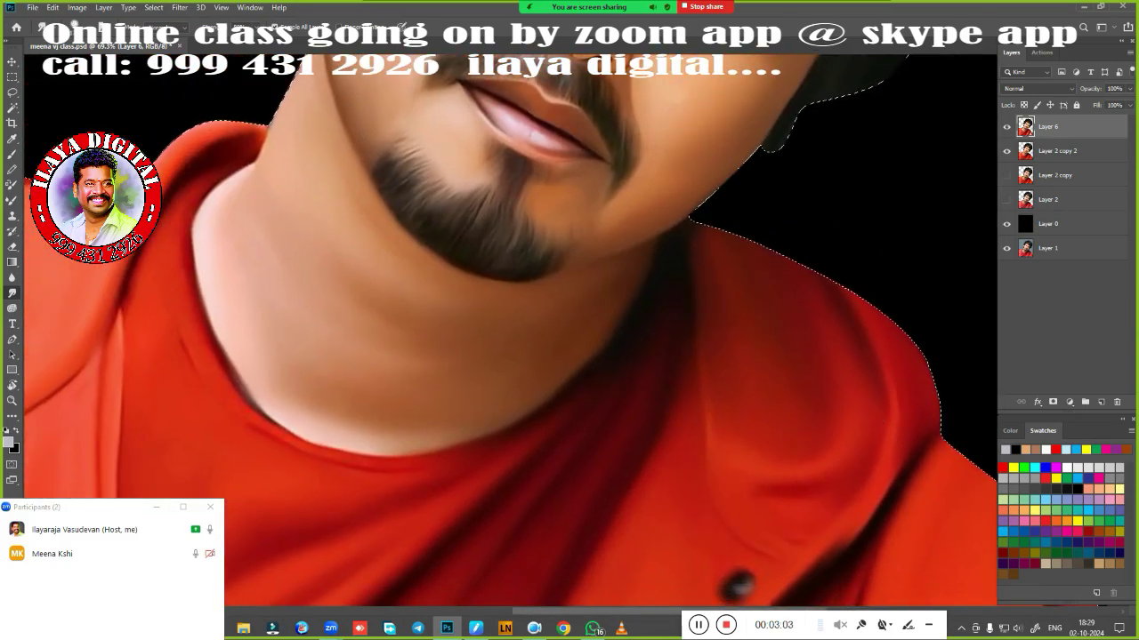
key("ctrl+0")
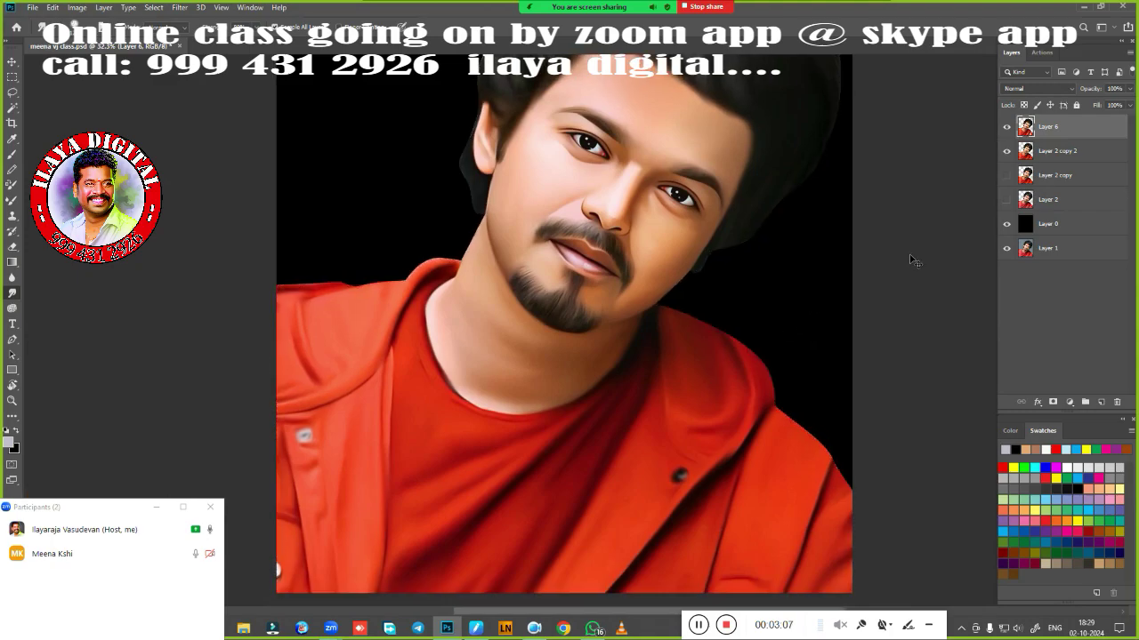
Drop the selection, fit the image on screen and delete Layer 2 copy 2.
key("ctrl+d")
key("ctrl+0")
left_click(1006, 129)
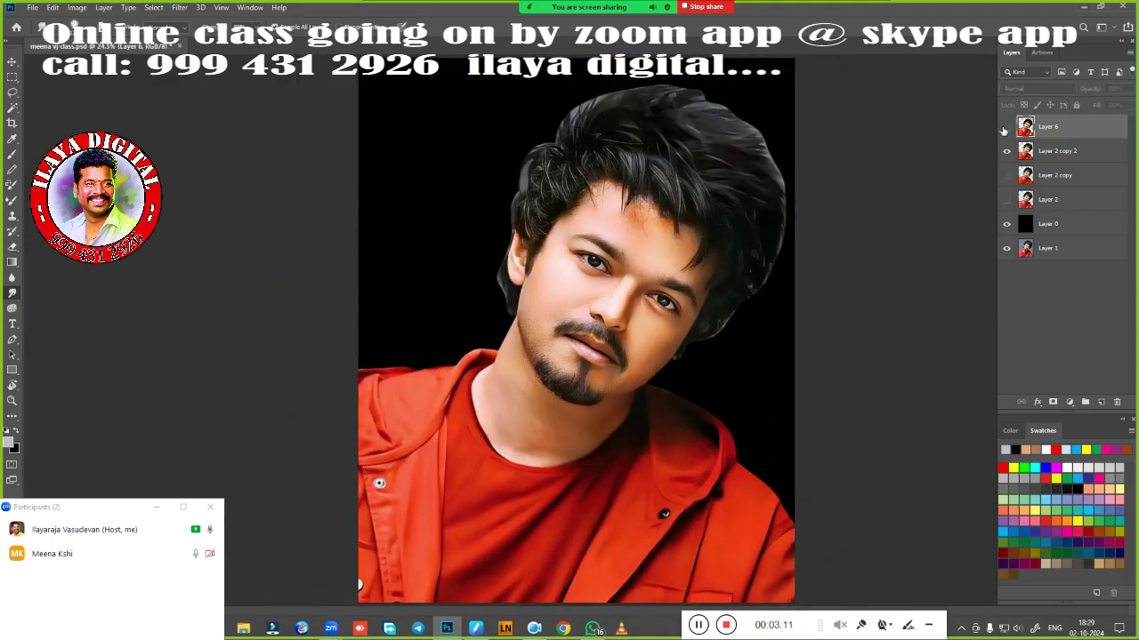
left_click(1025, 151)
key("Delete")
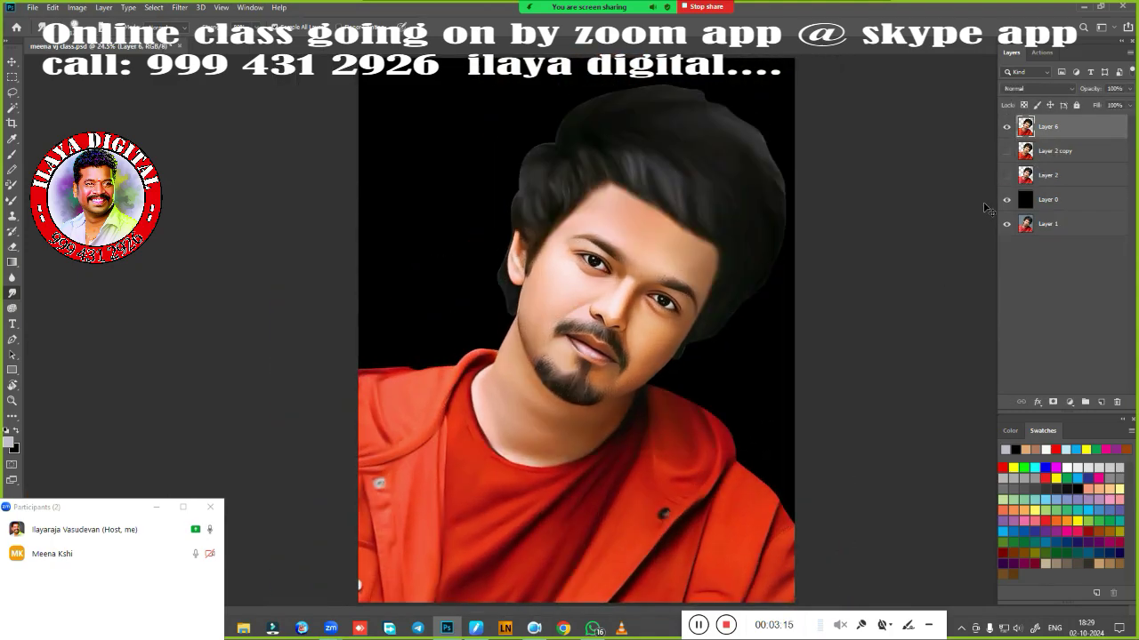
Duplicate Layer 6 as Layer 6 copy, then hide layers to check the background and photo.
key("ctrl+j")
left_click(1006, 127)
left_click(1006, 151)
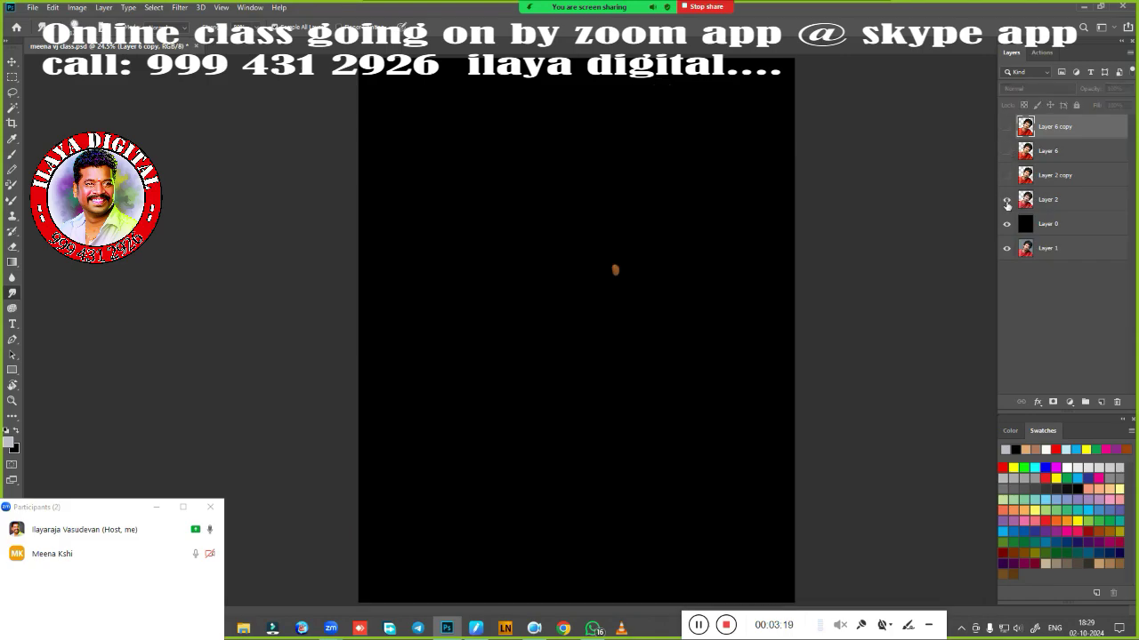
left_click(1006, 199)
left_click(1006, 225)
left_click(1045, 224)
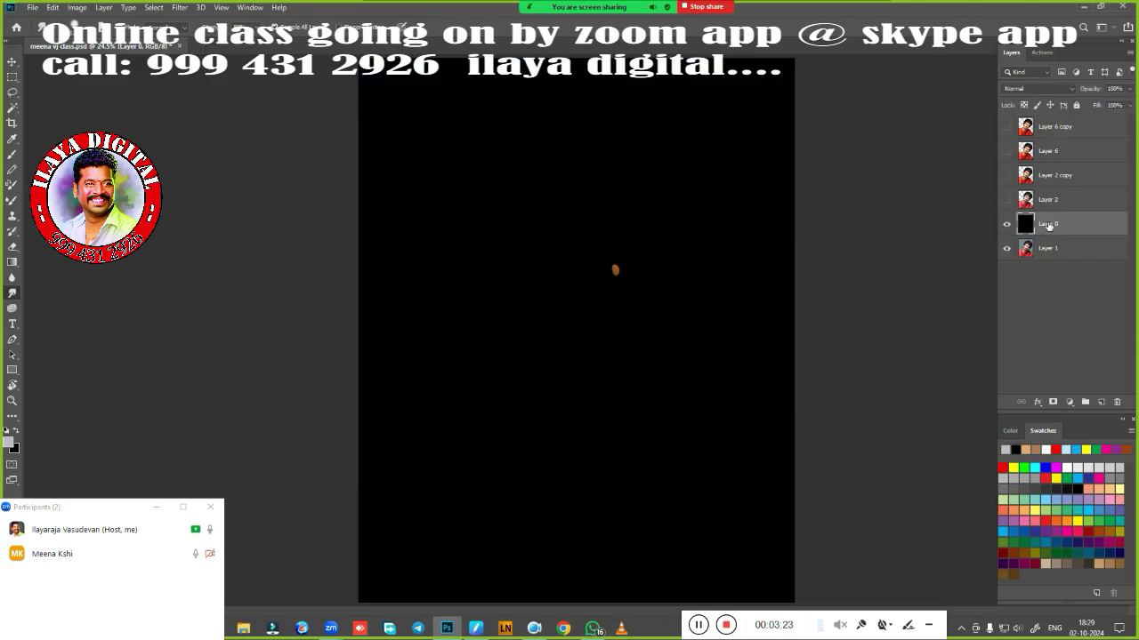
left_click(1003, 200)
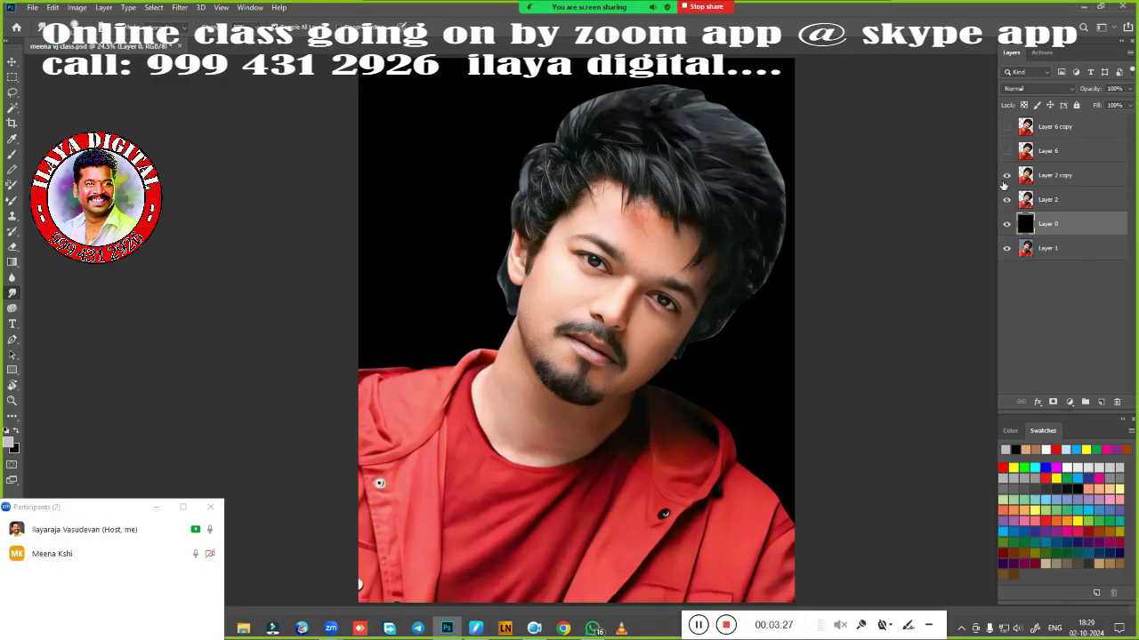
Toggle Layer 2, Layer 2 copy and Layer 6 visibility to compare versions, leaving all visible.
scroll(698, 332, "up", 3)
left_click(1006, 175)
left_click(1006, 200)
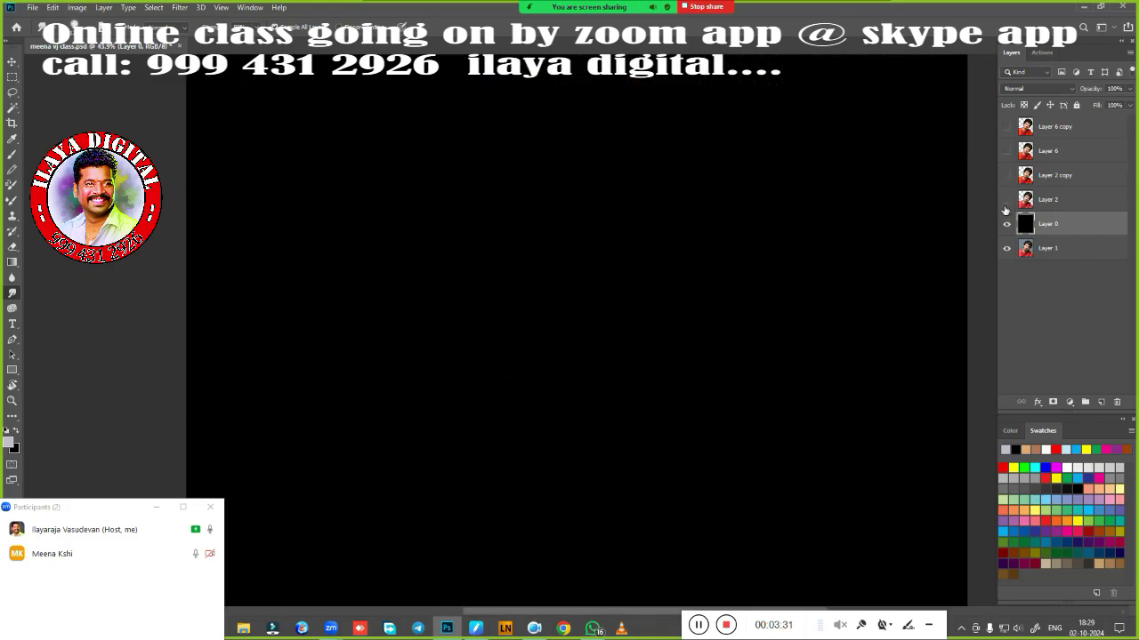
left_click(1006, 224)
left_click(1006, 199)
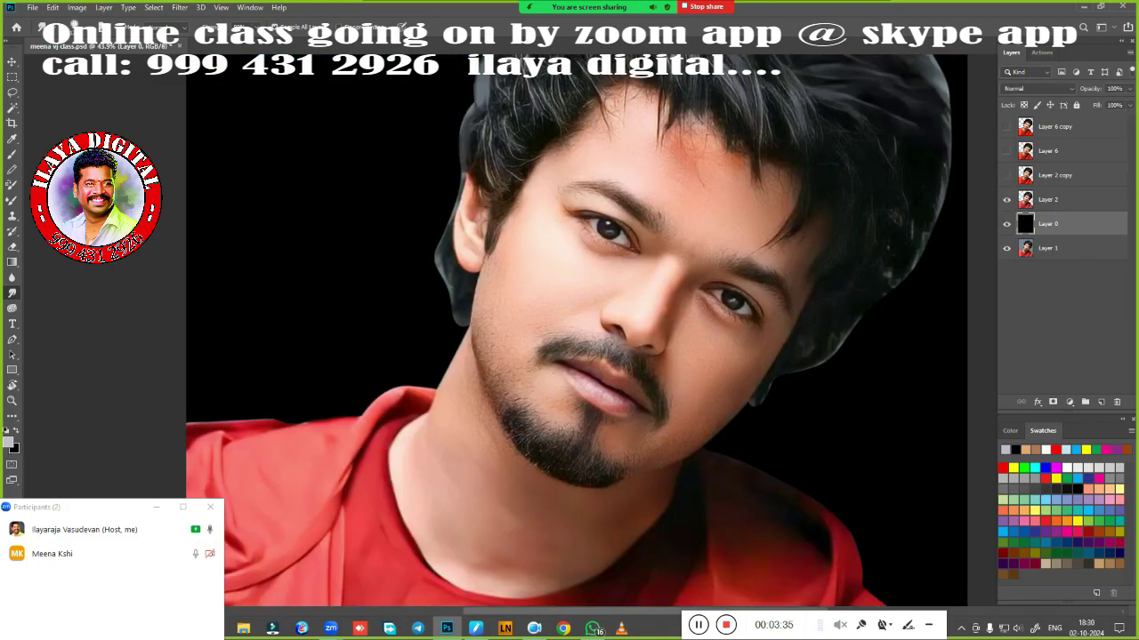
left_click_drag(578, 330, 470, 354)
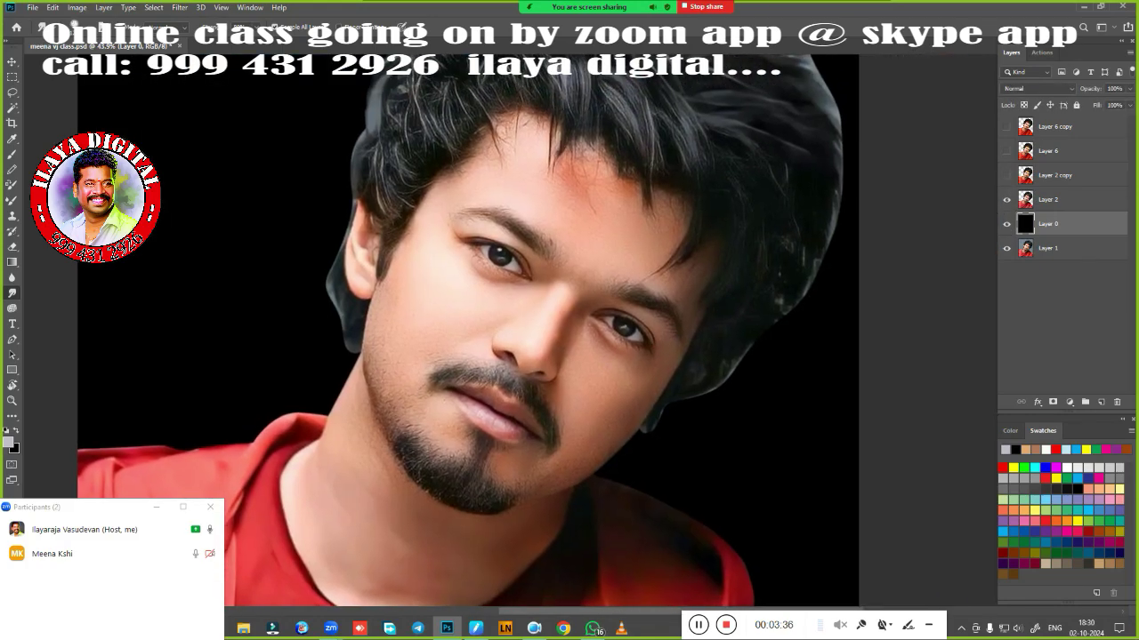
left_click(1006, 175)
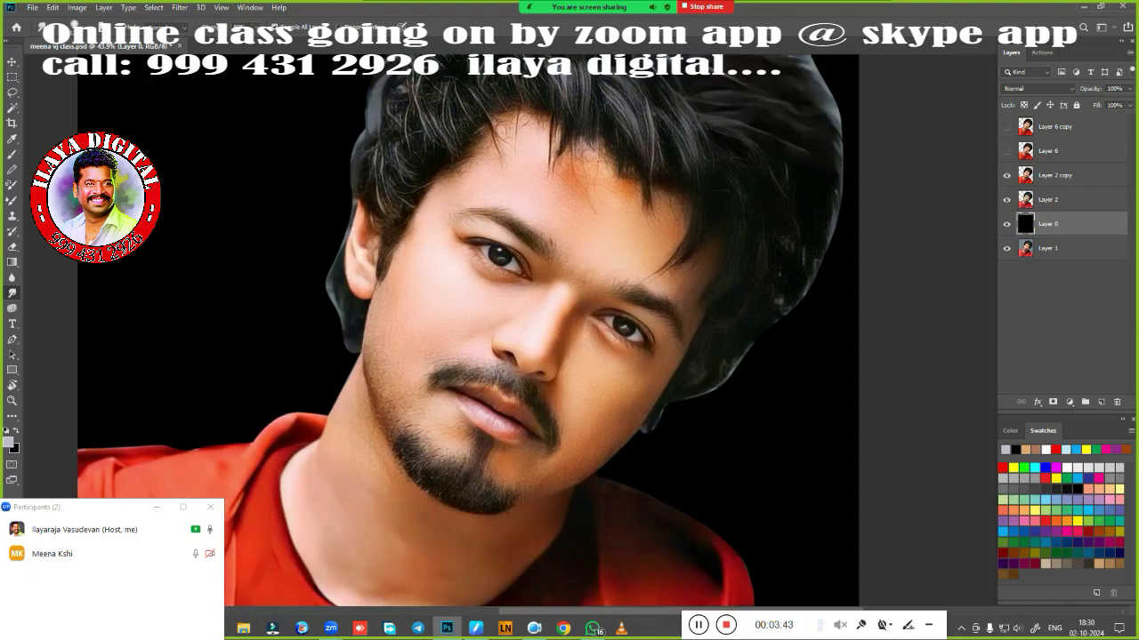
left_click(1006, 151)
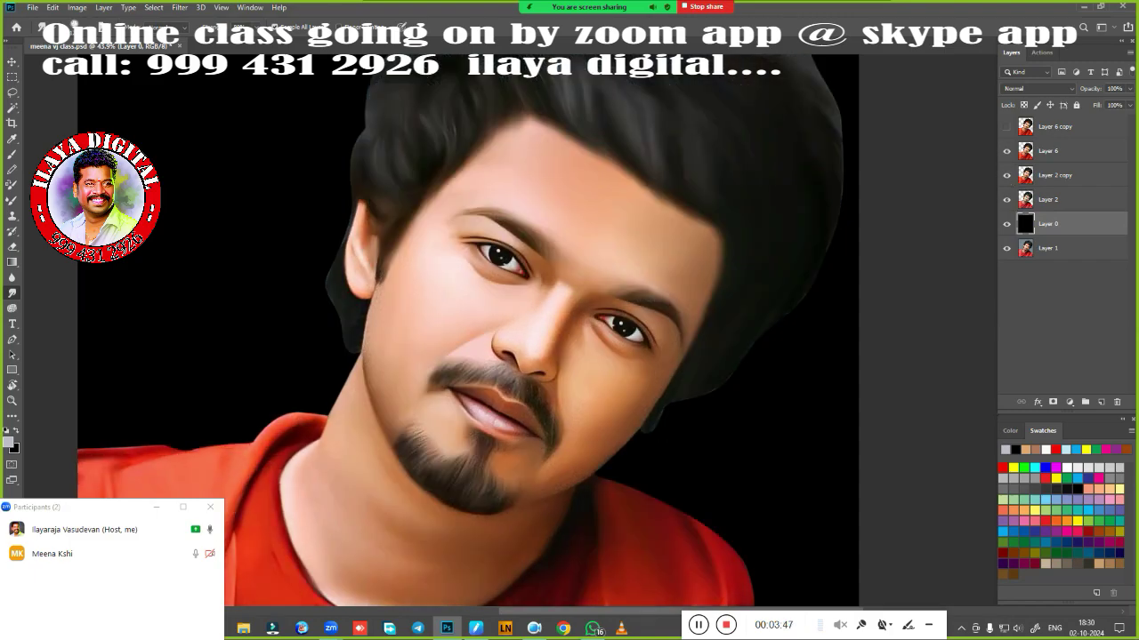
Select Layer 6 copy, fit the image and rotate the view so the face is upright.
left_click(1090, 128)
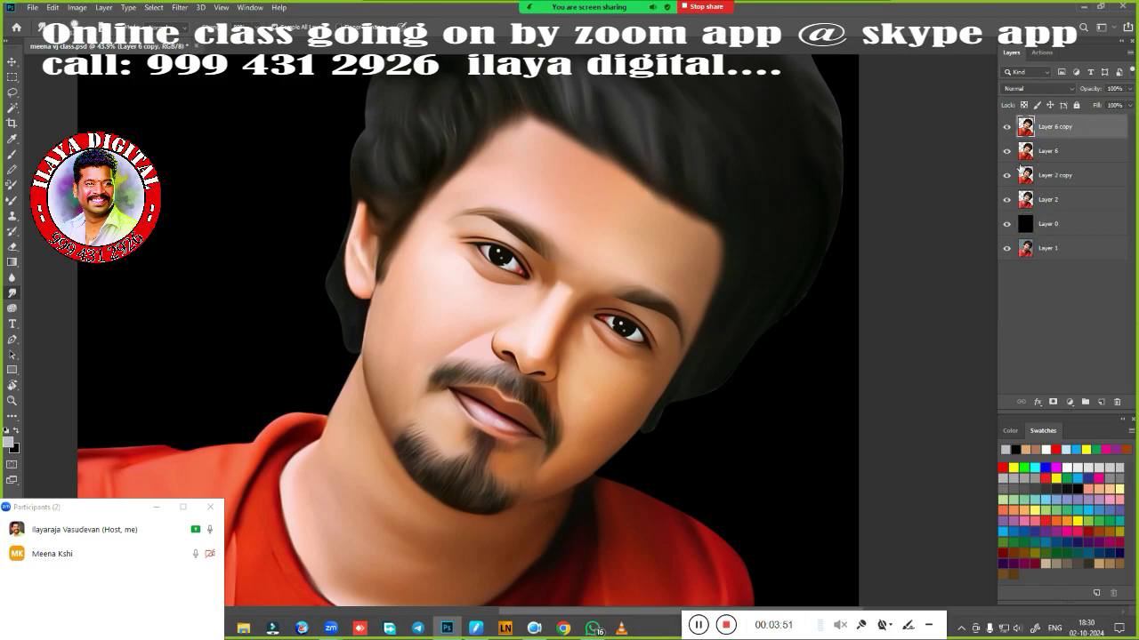
key("ctrl+0")
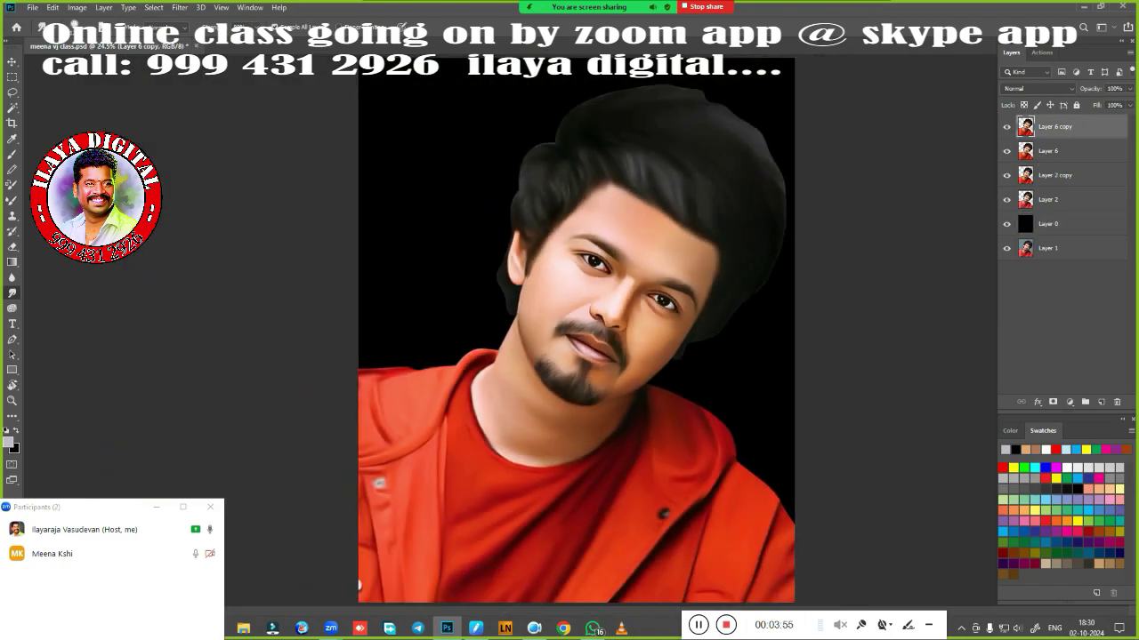
key("r")
left_click_drag(359, 584, 680, 401)
scroll(679, 401, "up", 2)
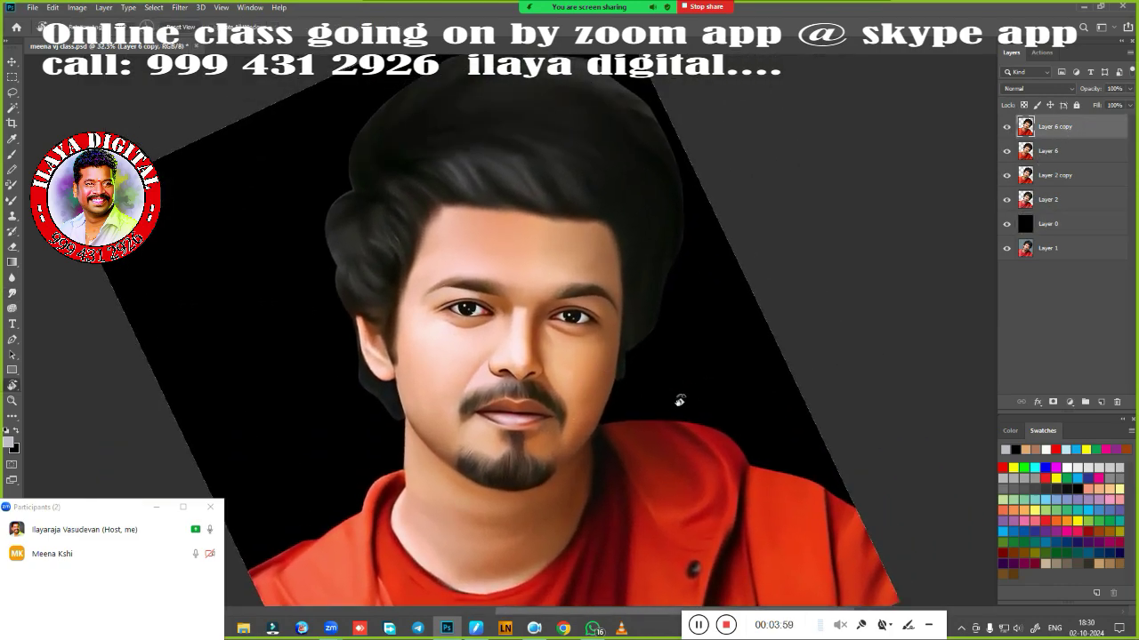
Raise Layer 6 copy's saturation to +23 with Hue/Saturation.
key("ctrl+u")
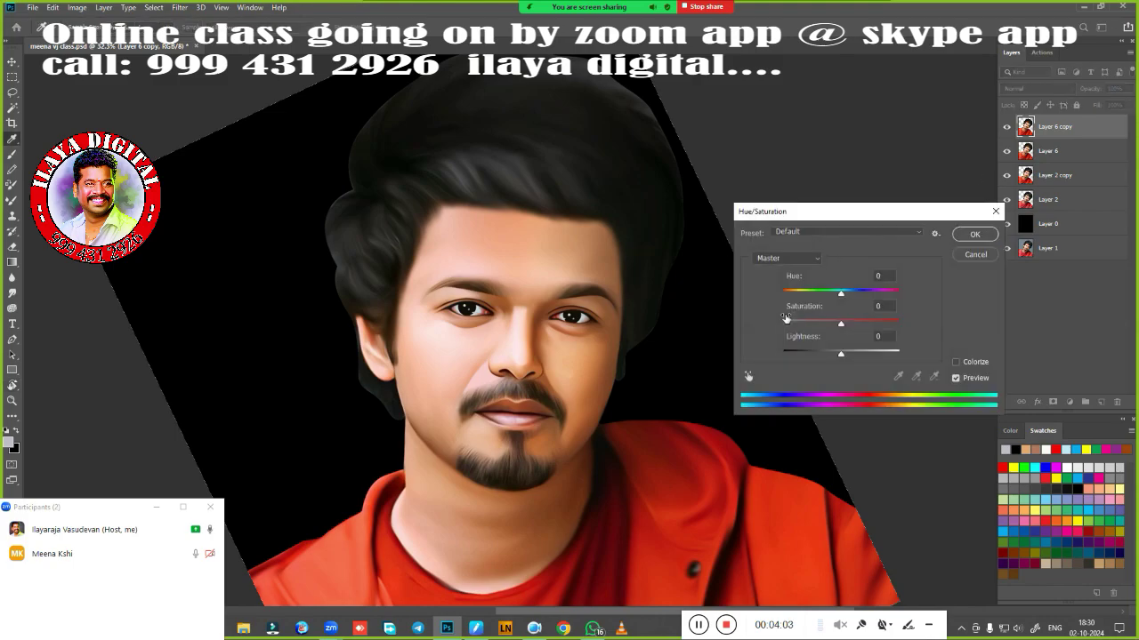
left_click_drag(785, 214, 784, 155)
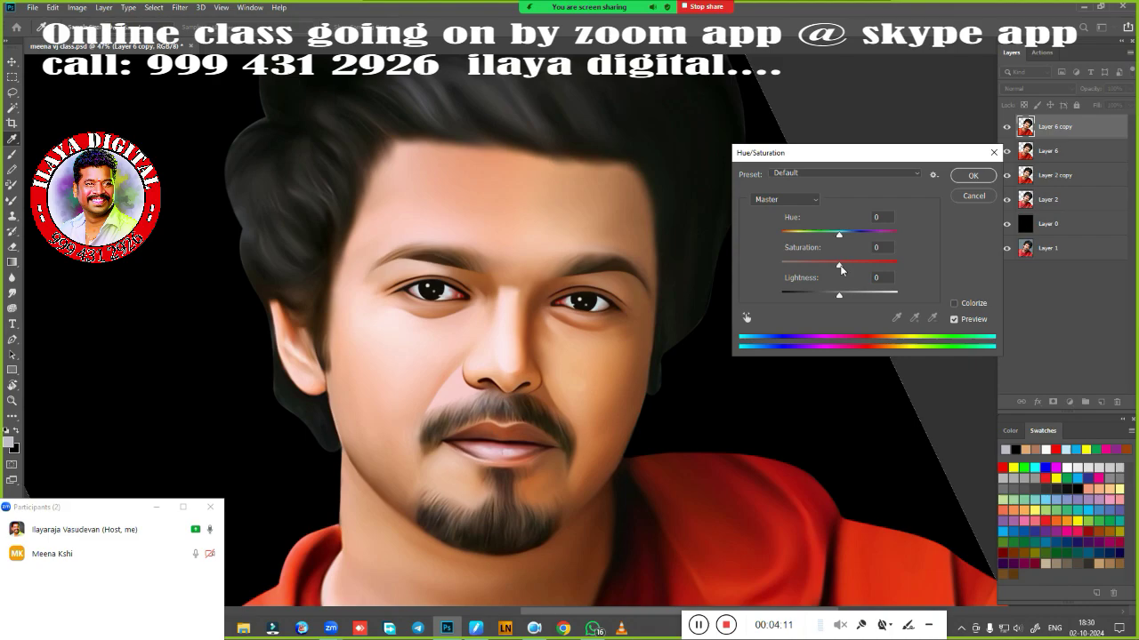
left_click_drag(841, 267, 754, 283)
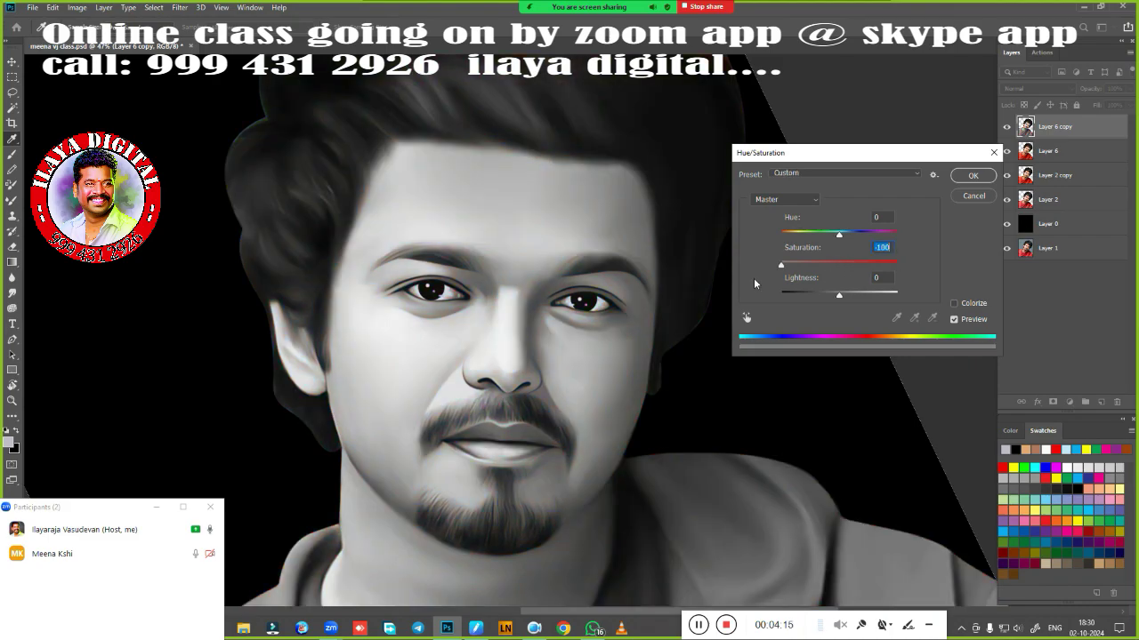
mouse_move(780, 264)
left_mouse_down()
mouse_move(853, 265)
mouse_move(827, 233)
mouse_move(777, 234)
mouse_move(842, 237)
left_mouse_up()
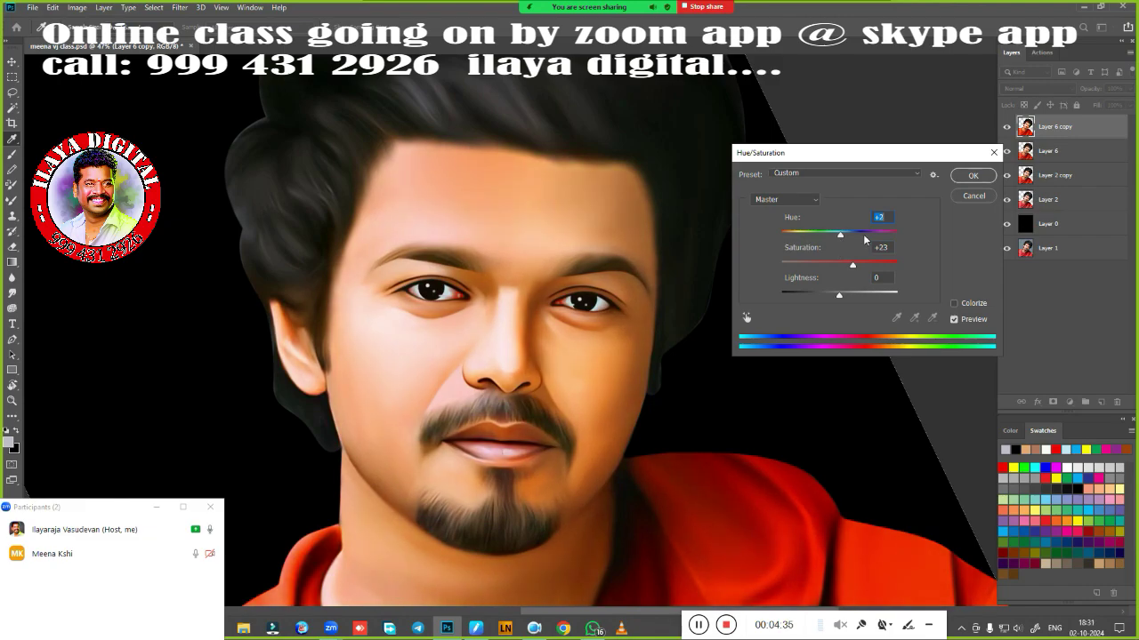
left_click(973, 175)
Add Yellow +19 to the Reds with Selective Color.
key("ctrl+0")
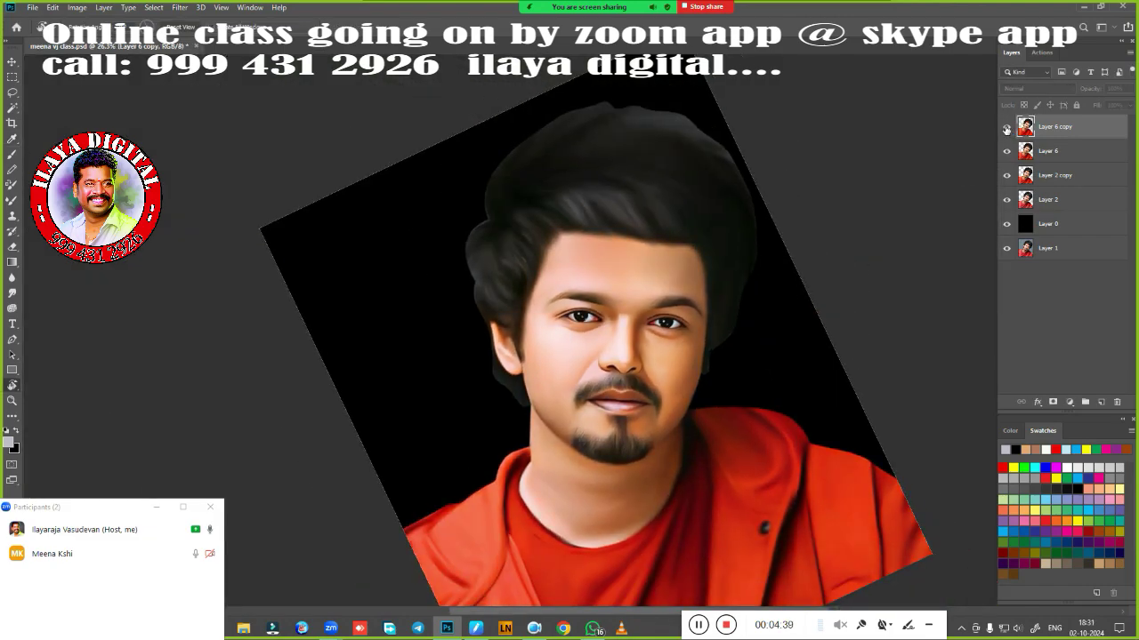
left_click_drag(725, 330, 757, 327)
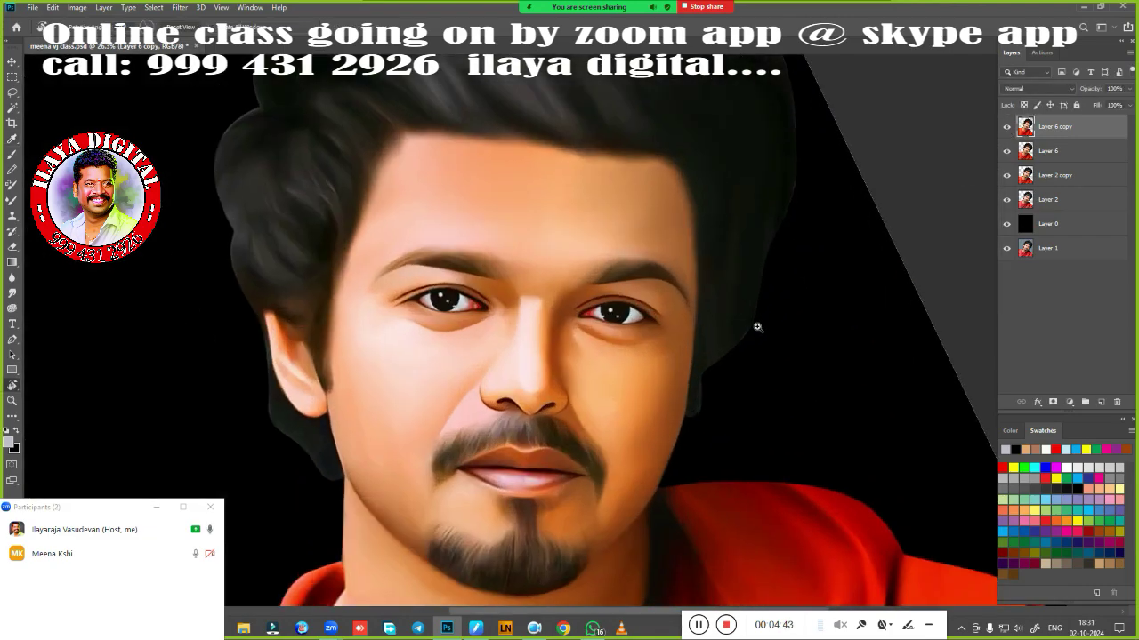
key("alt+i")
key("j")
key("s")
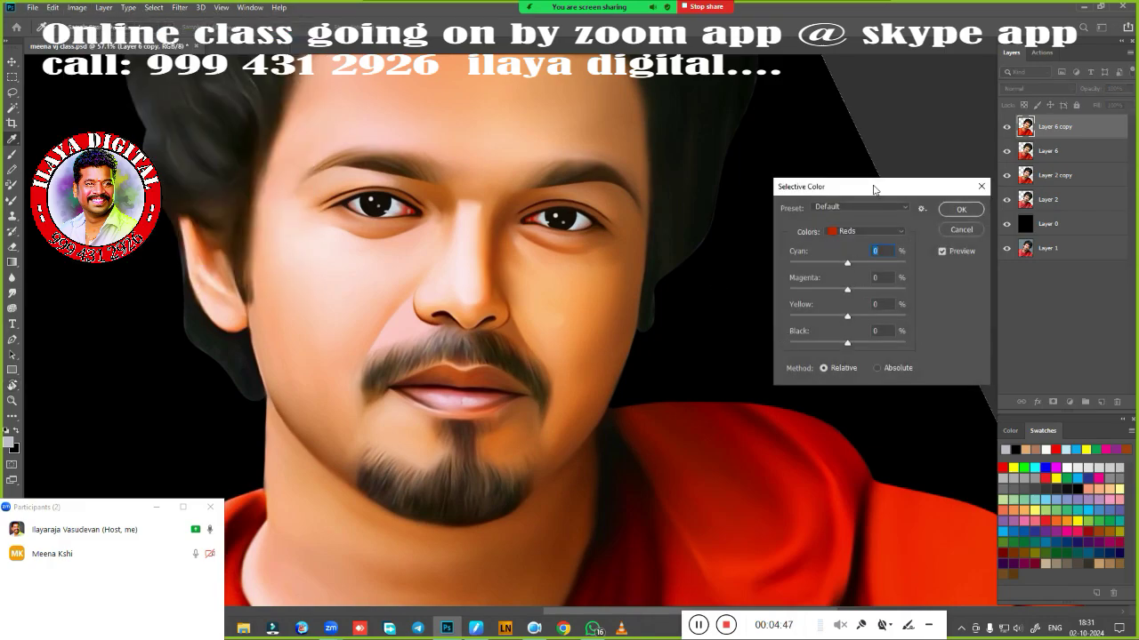
left_click_drag(873, 188, 860, 139)
left_click_drag(834, 266, 844, 265)
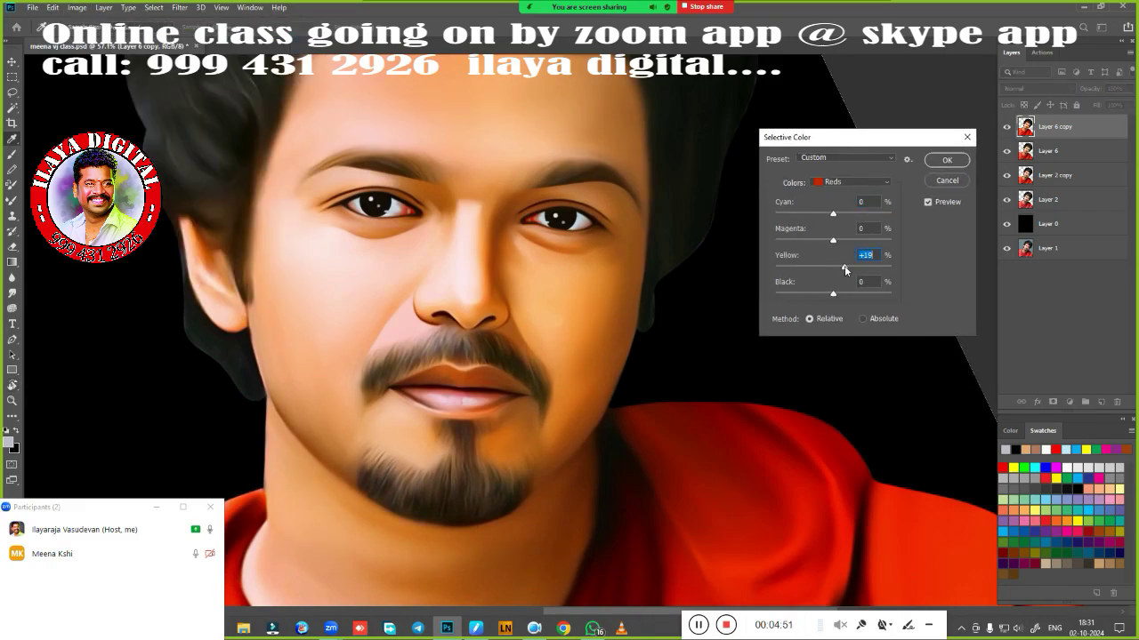
left_click(947, 160)
Shift Color Balance midtones toward magenta and yellow, and highlights toward blue +32.
key("ctrl+b")
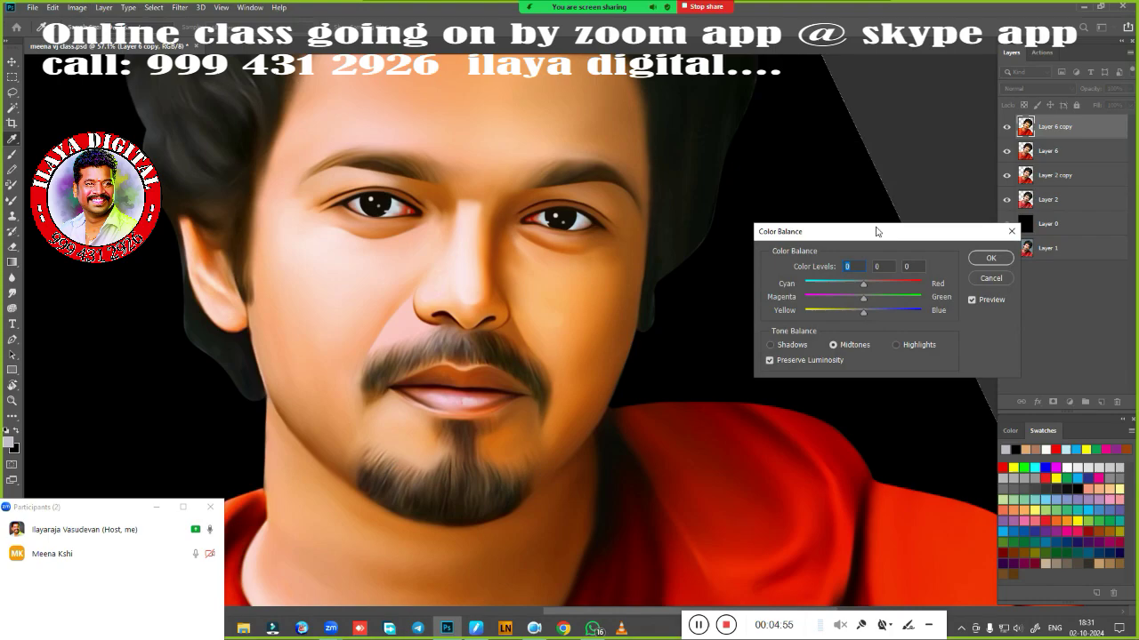
left_click_drag(877, 230, 854, 139)
mouse_move(837, 220)
left_mouse_down()
mouse_move(829, 205)
mouse_move(822, 217)
left_mouse_up()
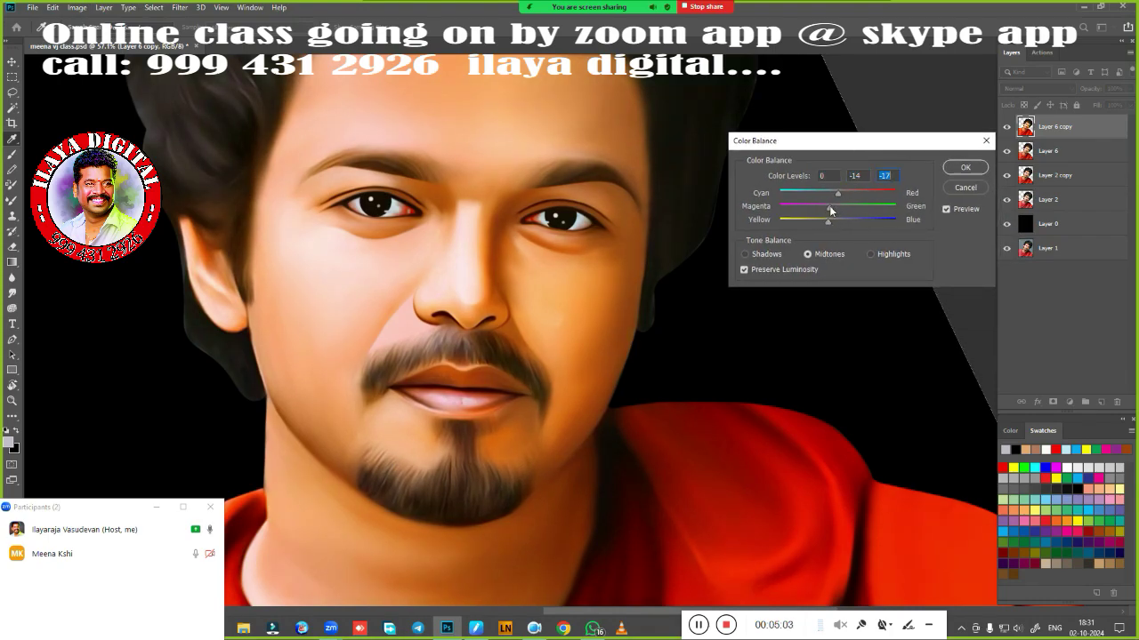
left_click(870, 254)
left_click_drag(839, 225, 856, 220)
key("ctrl+0")
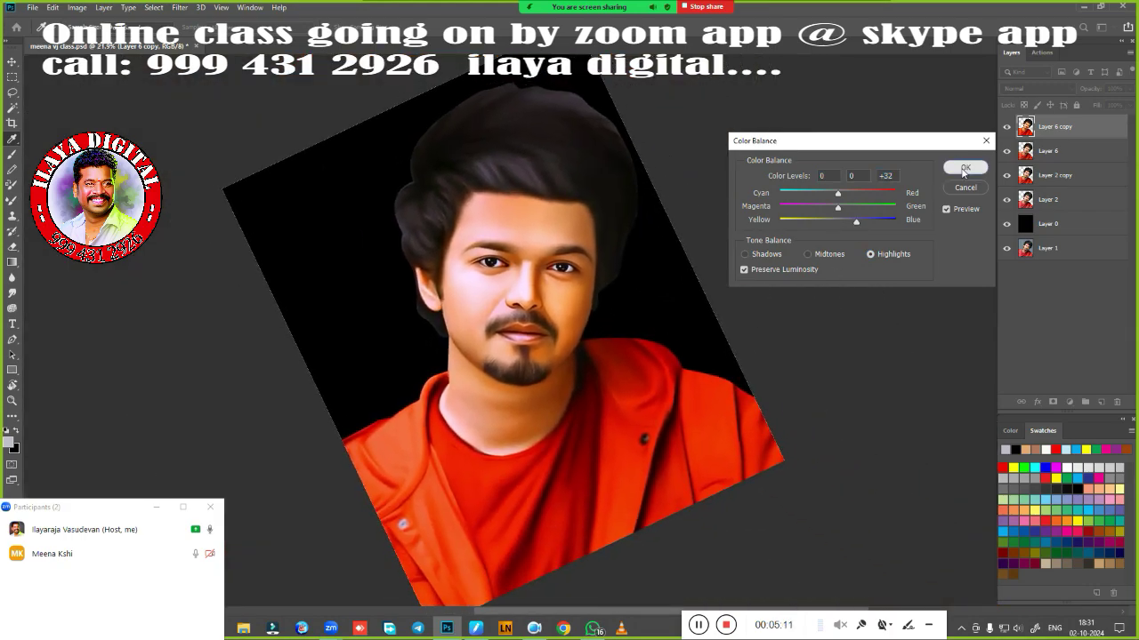
left_click(964, 169)
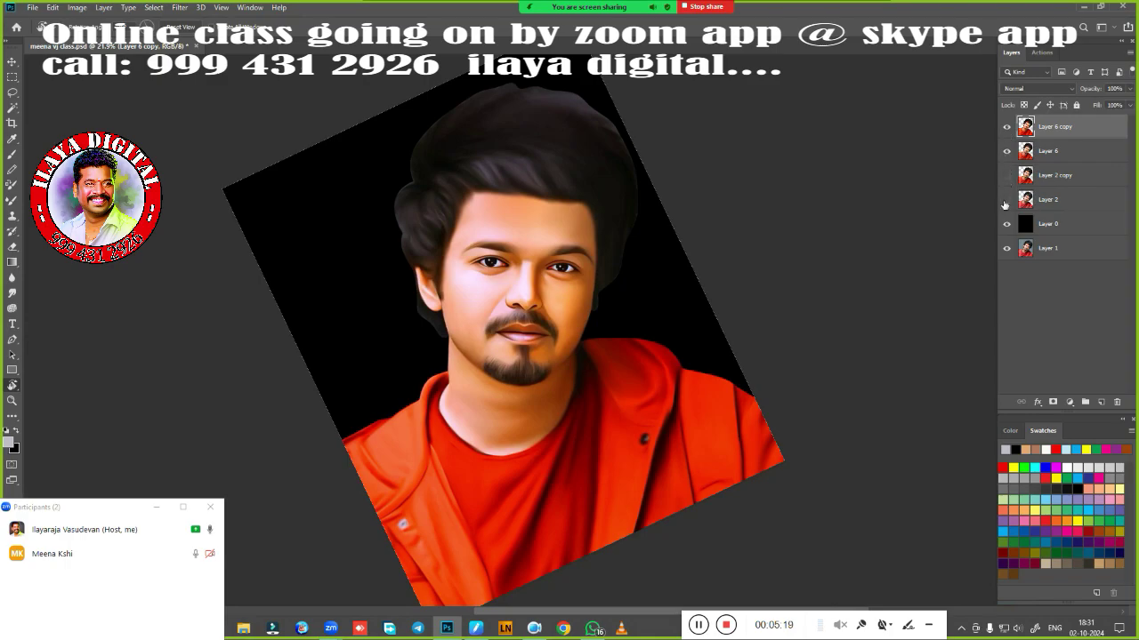
Lasso the lips and feather the selection by 20 px.
scroll(718, 241, "up", 5)
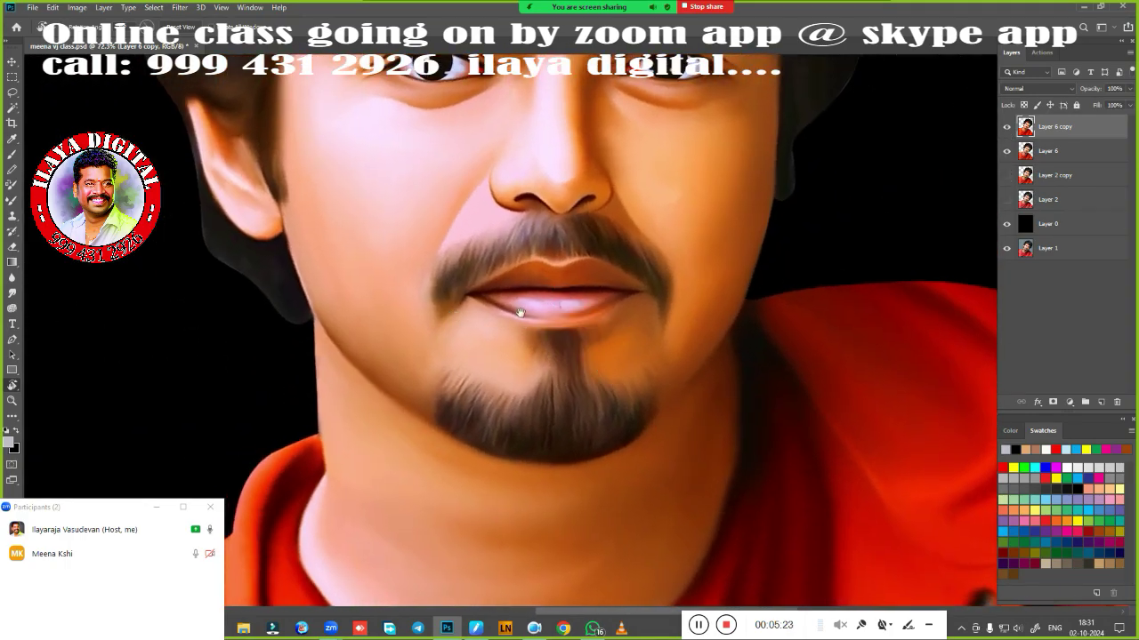
scroll(520, 311, "up", 2)
scroll(649, 330, "down", 2)
left_click(473, 300)
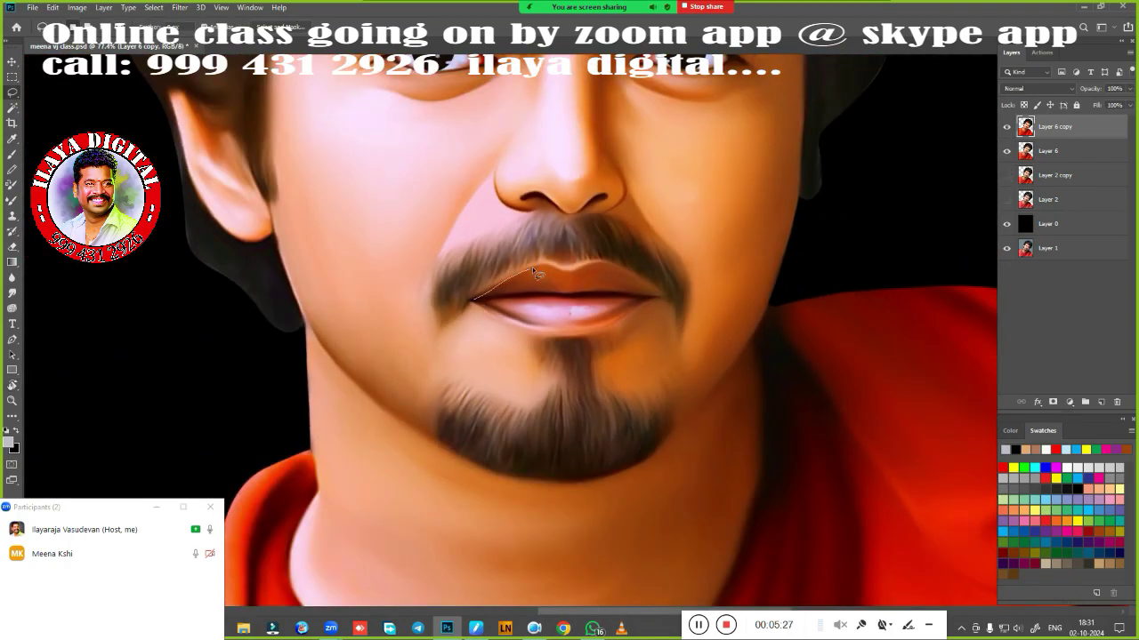
left_click(562, 278)
left_click_drag(614, 326, 474, 301)
key("shift+F6")
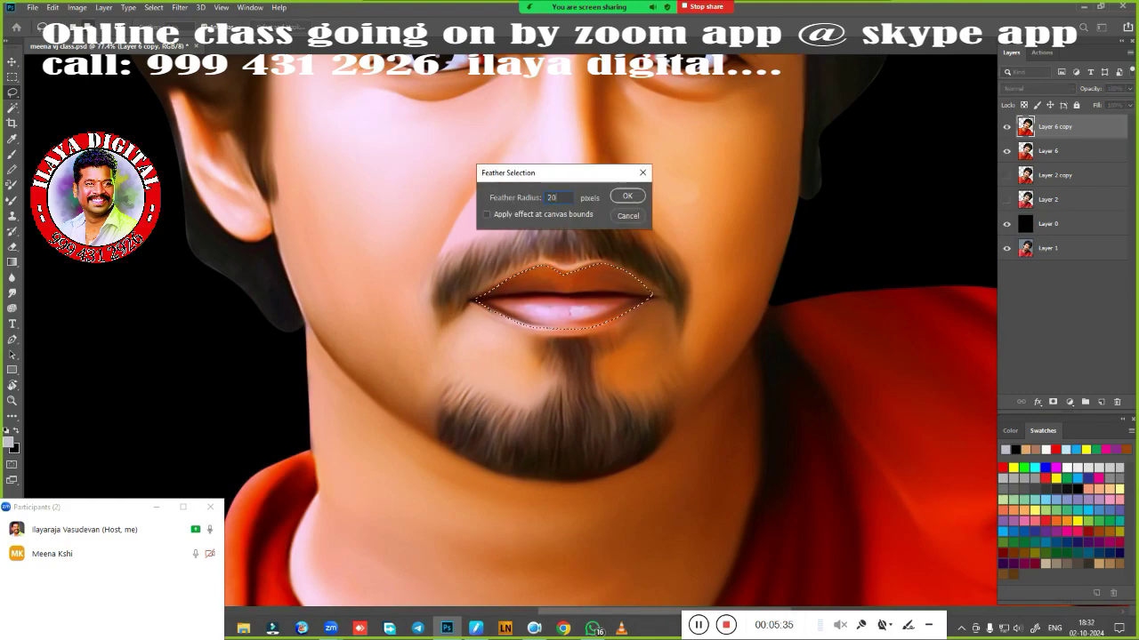
key("Return")
scroll(711, 347, "down", 3)
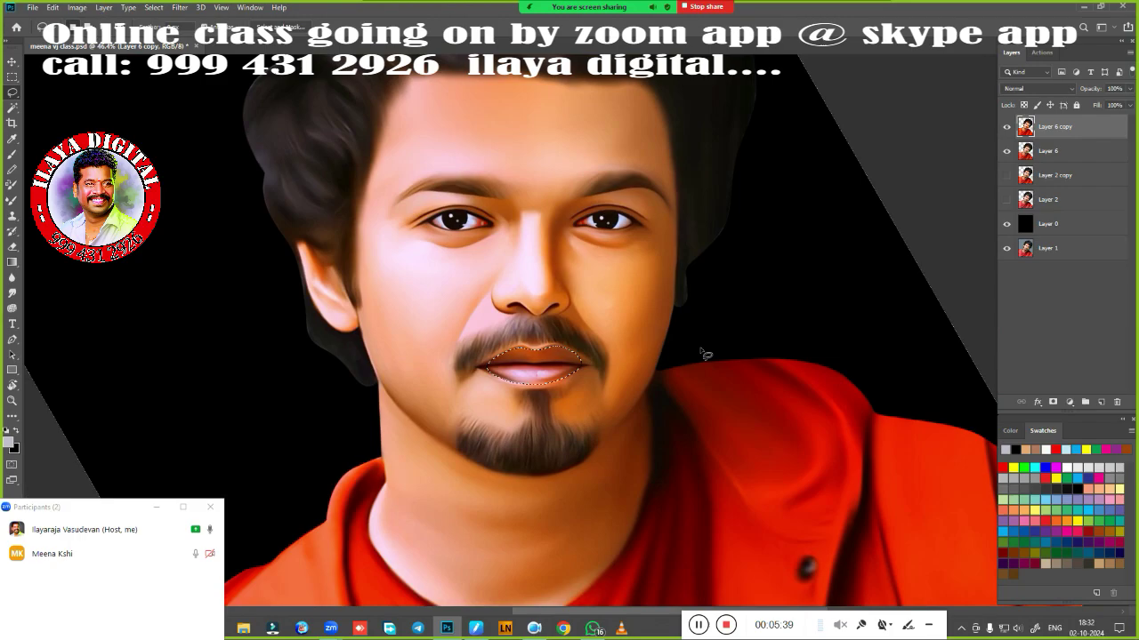
Boost the lips to Saturation +21 and Hue +1, then deselect.
key("ctrl+u")
left_click_drag(839, 266, 832, 234)
mouse_move(518, 364)
left_mouse_down()
mouse_move(576, 369)
mouse_move(543, 369)
left_mouse_up()
left_click_drag(831, 234, 840, 234)
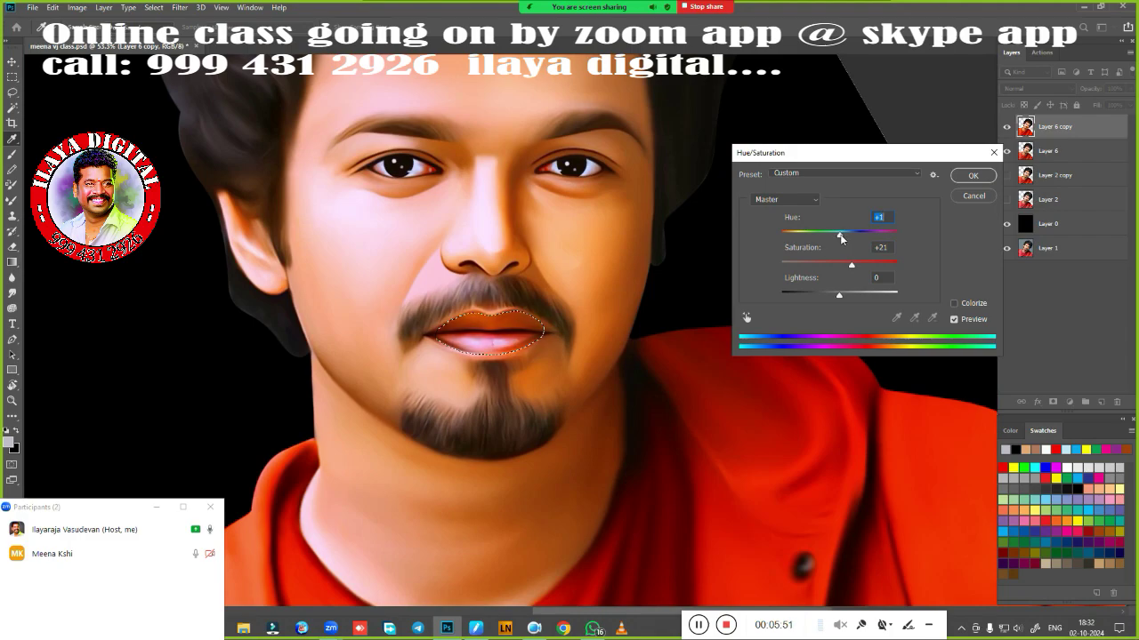
key("Return")
key("ctrl+d")
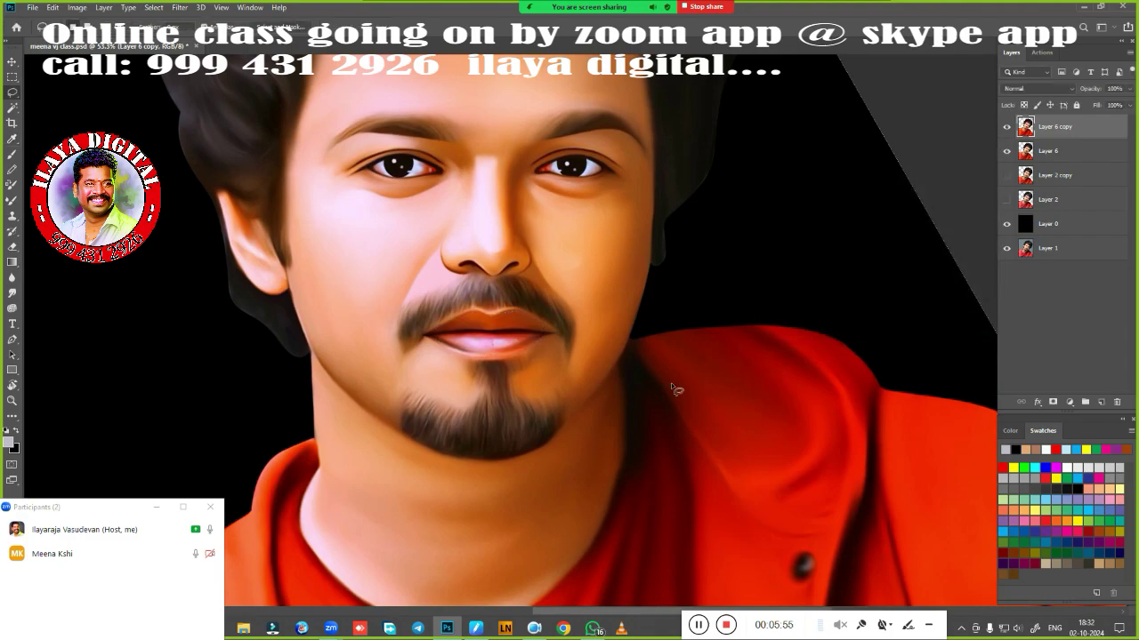
left_click_drag(670, 383, 658, 361)
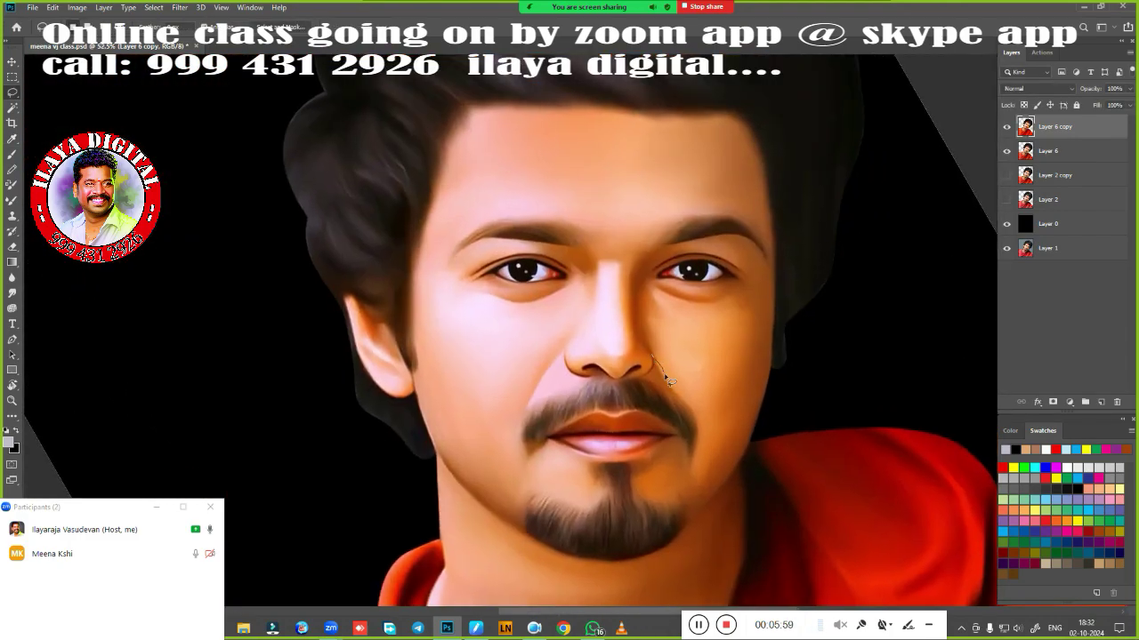
Lasso and feather the forehead, under-eye and cheek skin, then apply Magenta/Green -29.
mouse_move(714, 449)
left_mouse_down()
mouse_move(642, 300)
mouse_move(527, 199)
left_mouse_up()
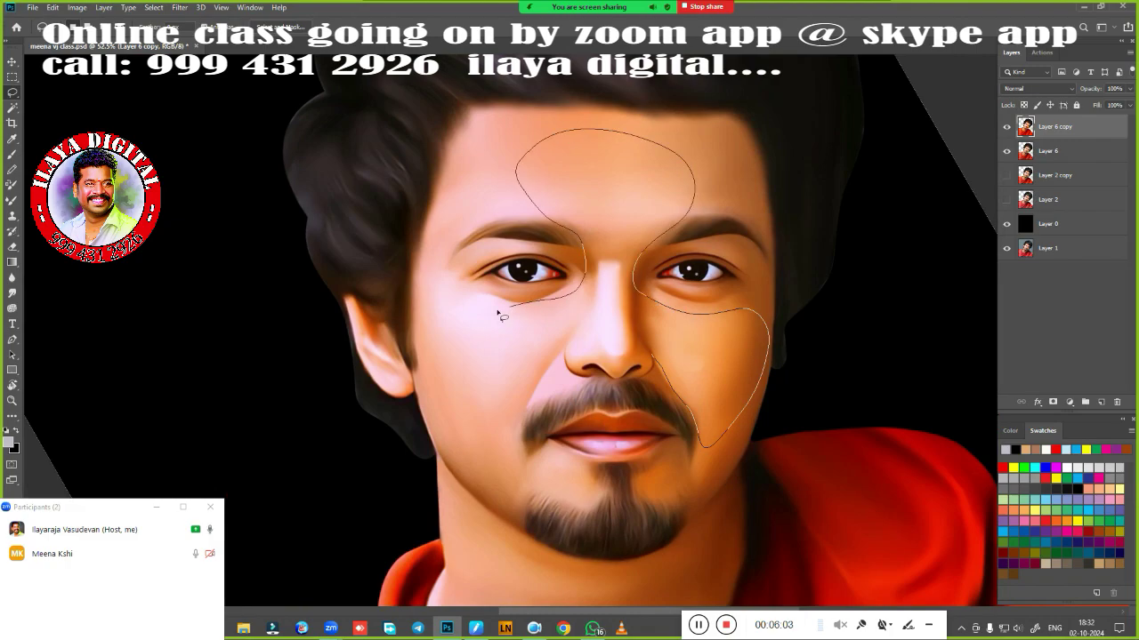
left_click_drag(500, 315, 591, 347)
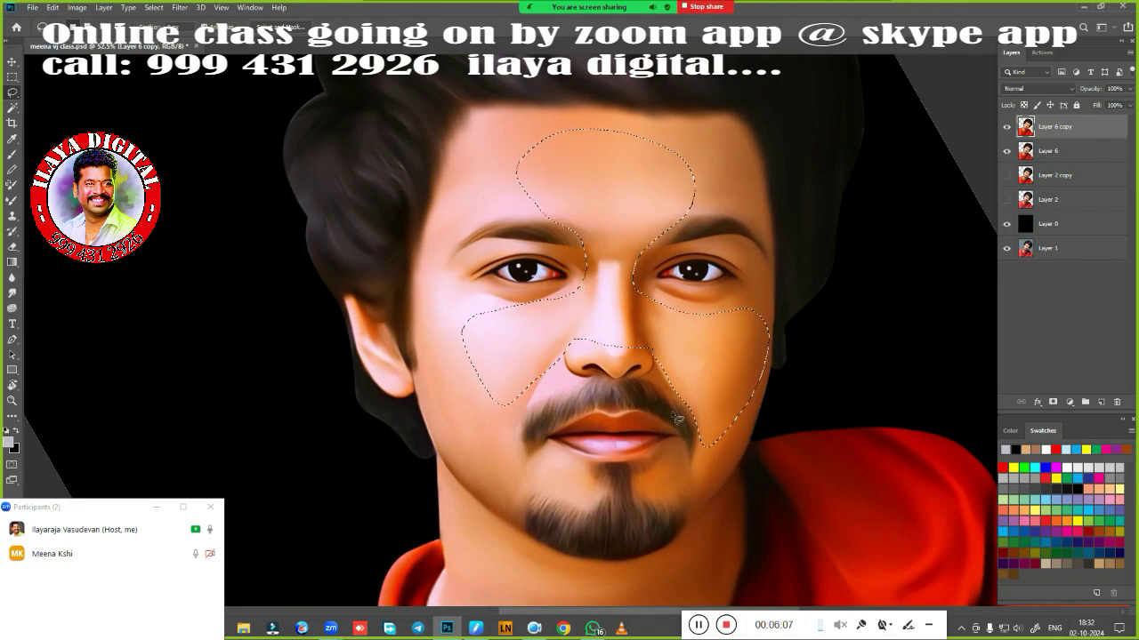
key("shift+F6")
key("Return")
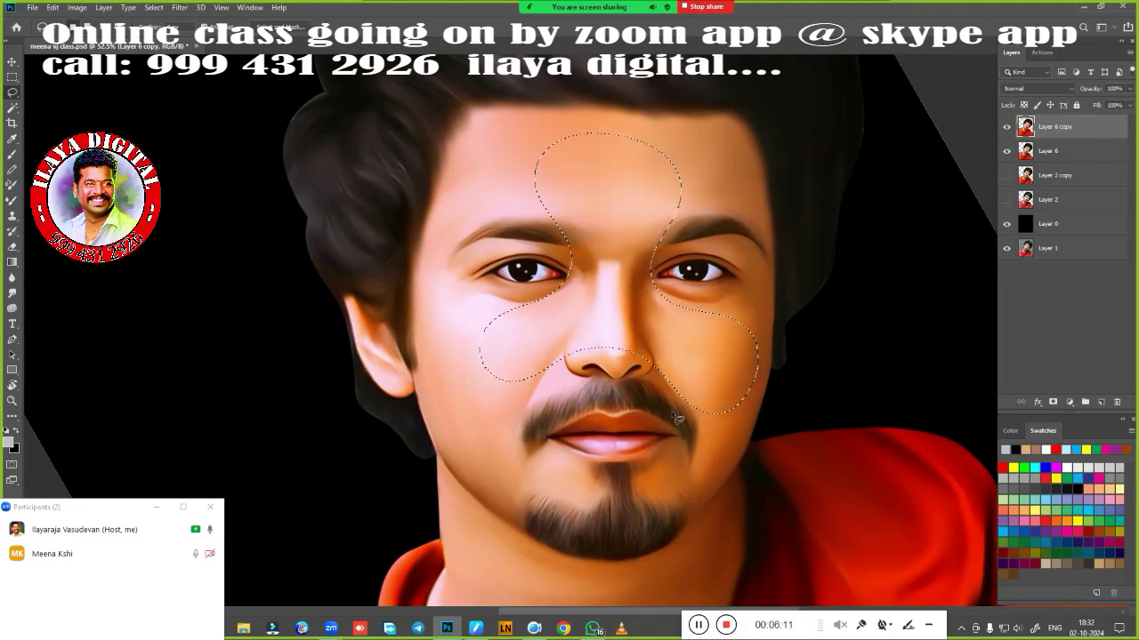
key("ctrl+b")
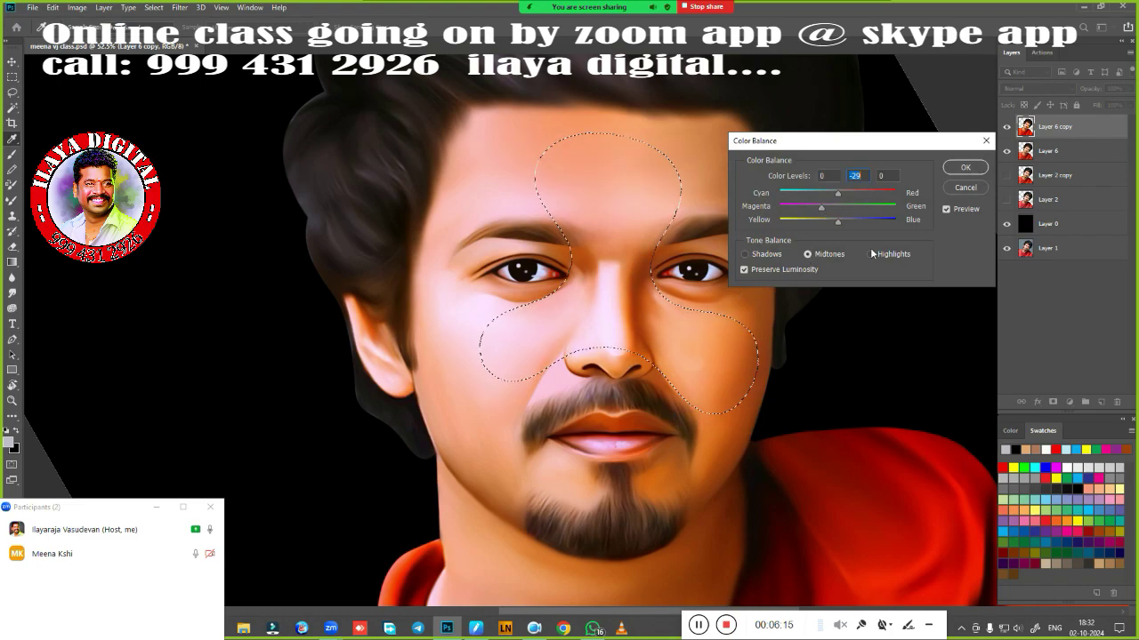
left_click(965, 167)
key("ctrl+d")
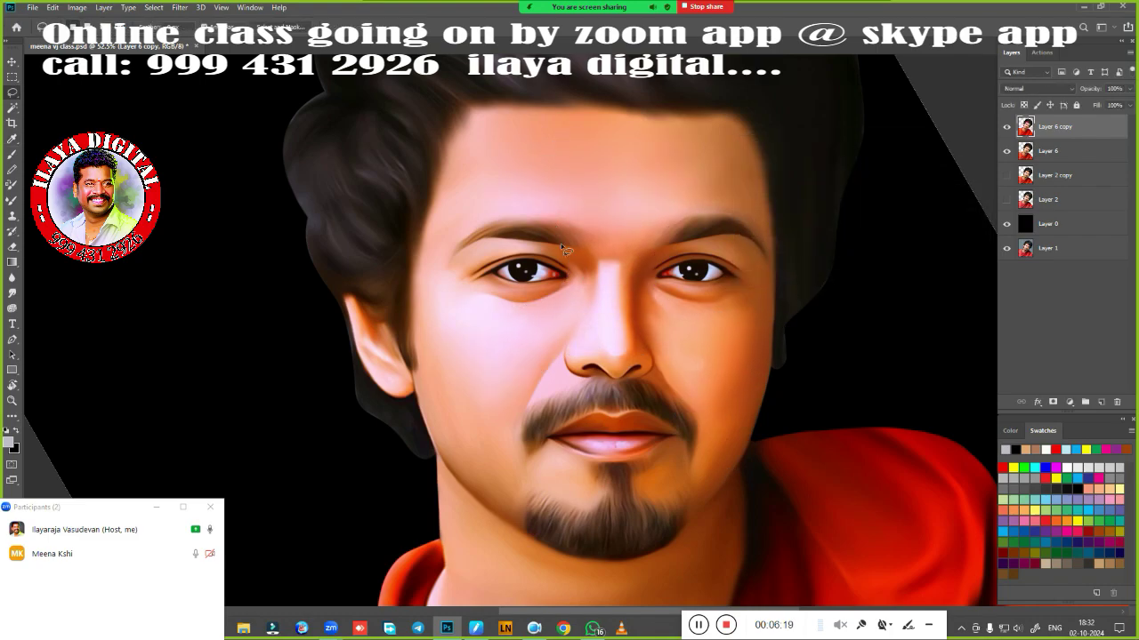
scroll(653, 436, "down", 2)
Lasso the jaw, chin and moustache area and feather the selection.
scroll(622, 400, "down", 3)
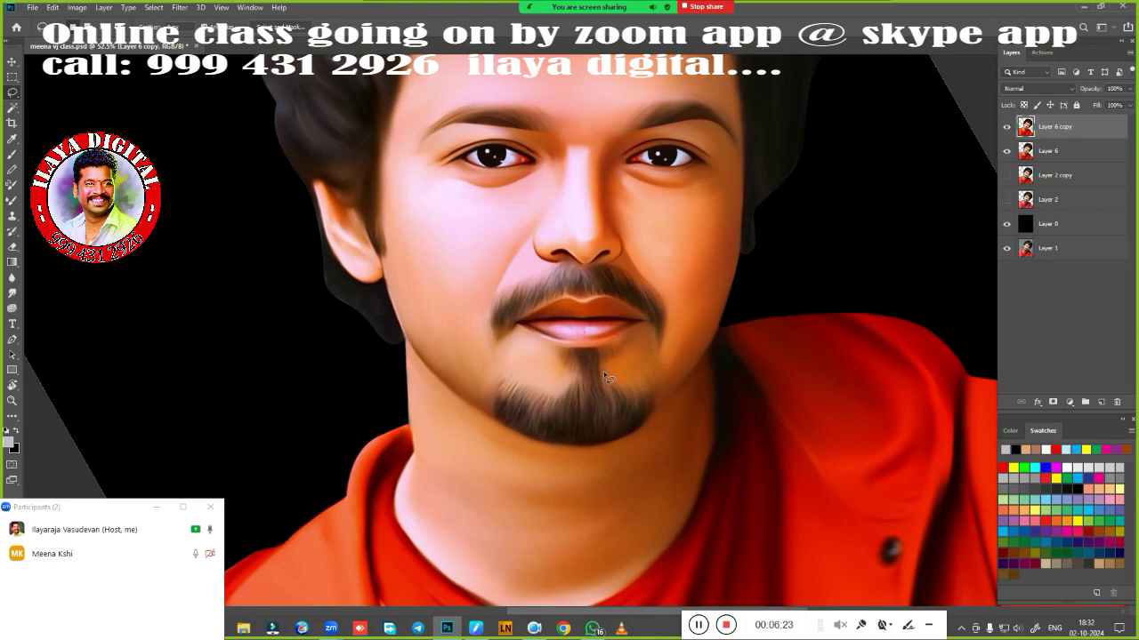
mouse_move(389, 257)
left_mouse_down()
mouse_move(468, 411)
mouse_move(703, 366)
mouse_move(675, 354)
left_mouse_up()
left_click_drag(541, 393, 391, 258)
mouse_move(490, 323)
left_mouse_down()
mouse_move(622, 273)
mouse_move(637, 312)
left_mouse_up()
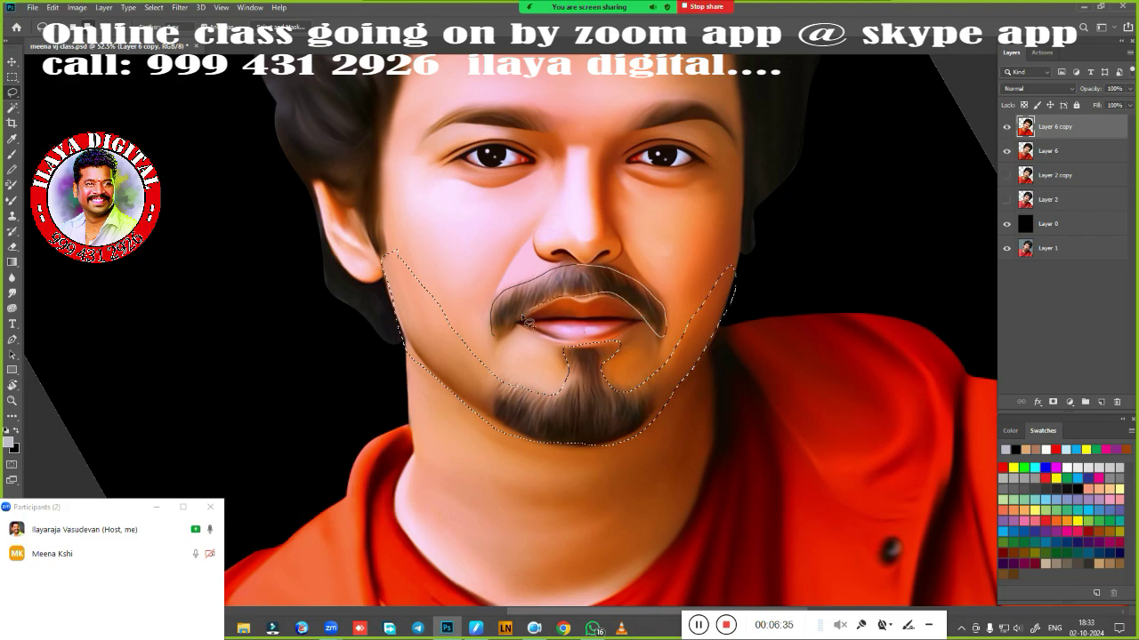
left_click_drag(526, 322, 494, 325)
key("shift+F6")
key("Return")
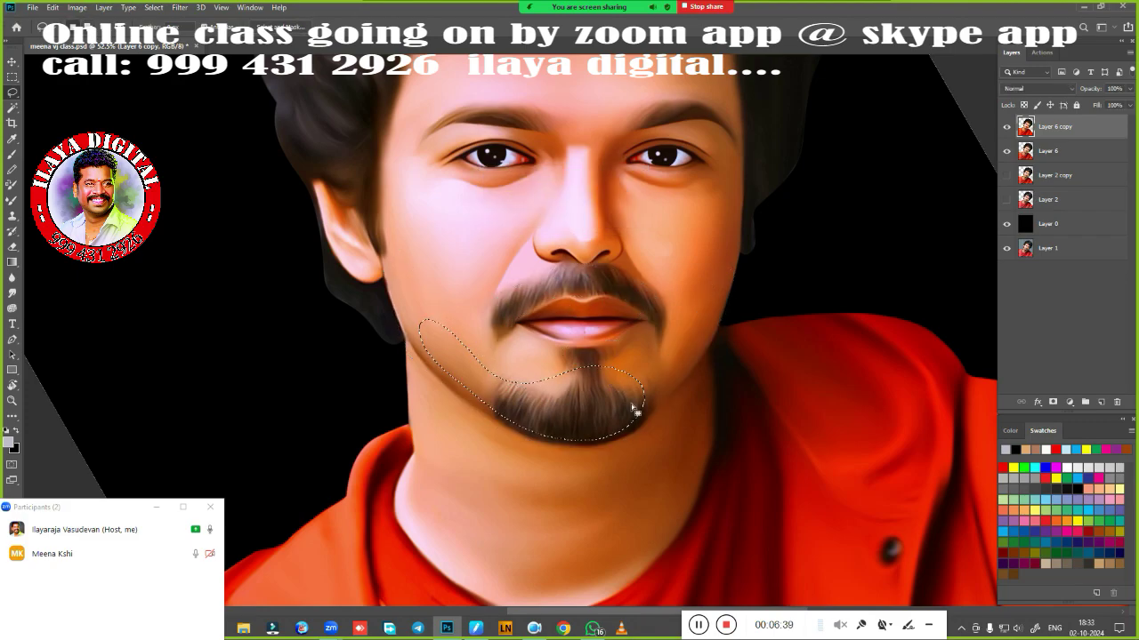
Apply Color Balance Magenta/Green +15 and Yellow/Blue -9 to the beard, then deselect.
key("ctrl+b")
left_click_drag(842, 207, 846, 207)
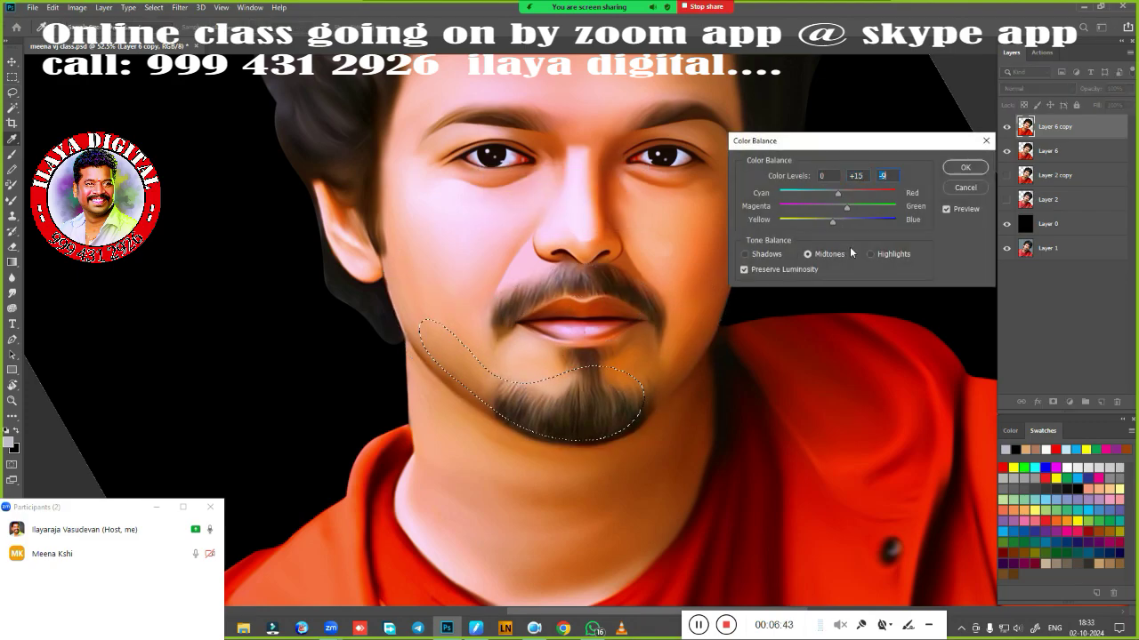
left_click(965, 168)
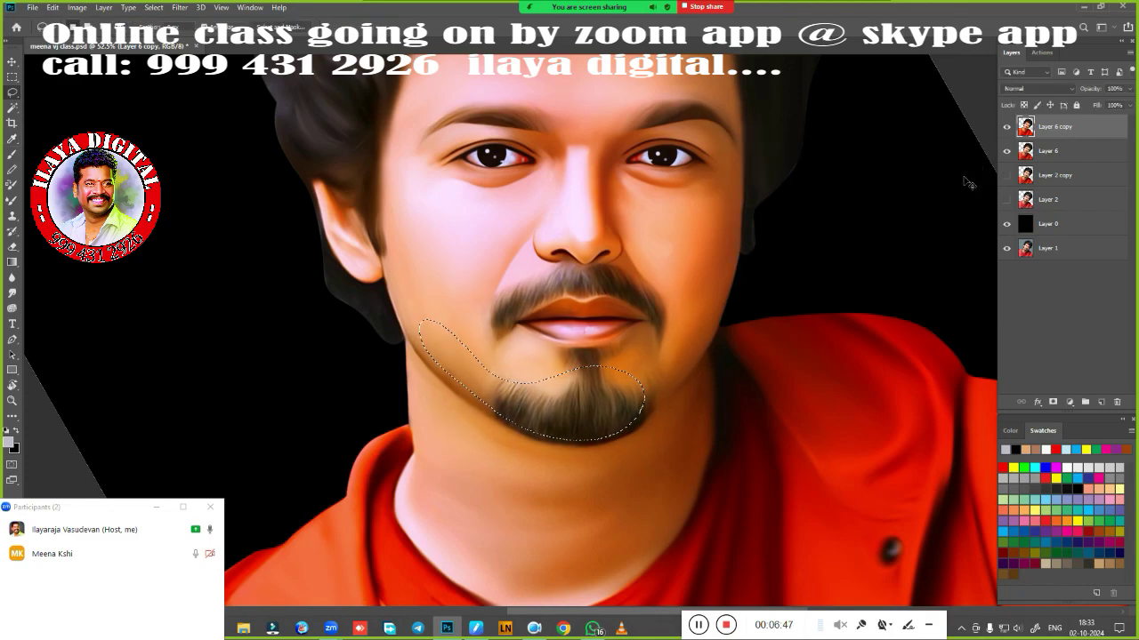
key("ctrl+d")
scroll(480, 409, "down", 3)
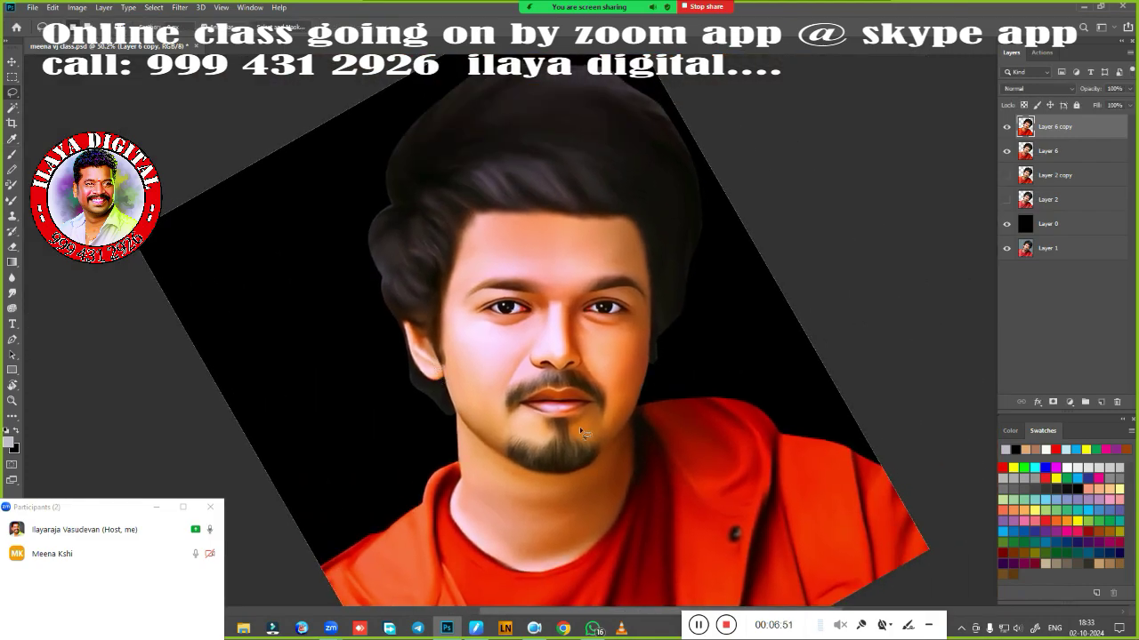
Add an empty Layer 7 on top and toggle layer visibility so the original photo shows.
key("ctrl+0")
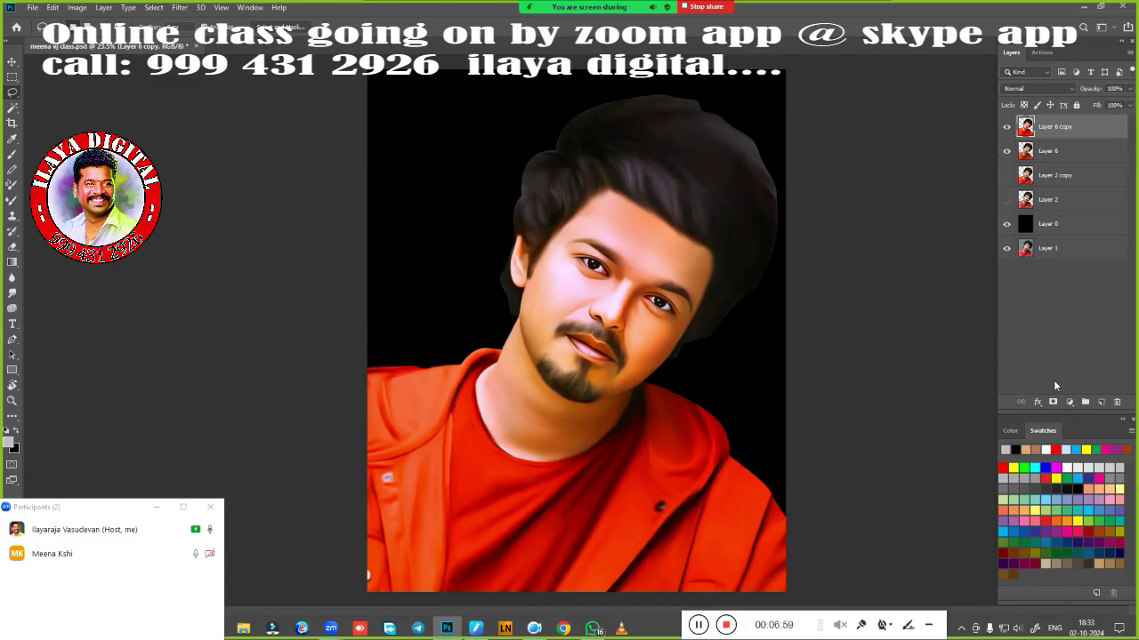
left_click(1100, 402)
left_click(1006, 175)
left_click(1006, 150)
left_click(1006, 223)
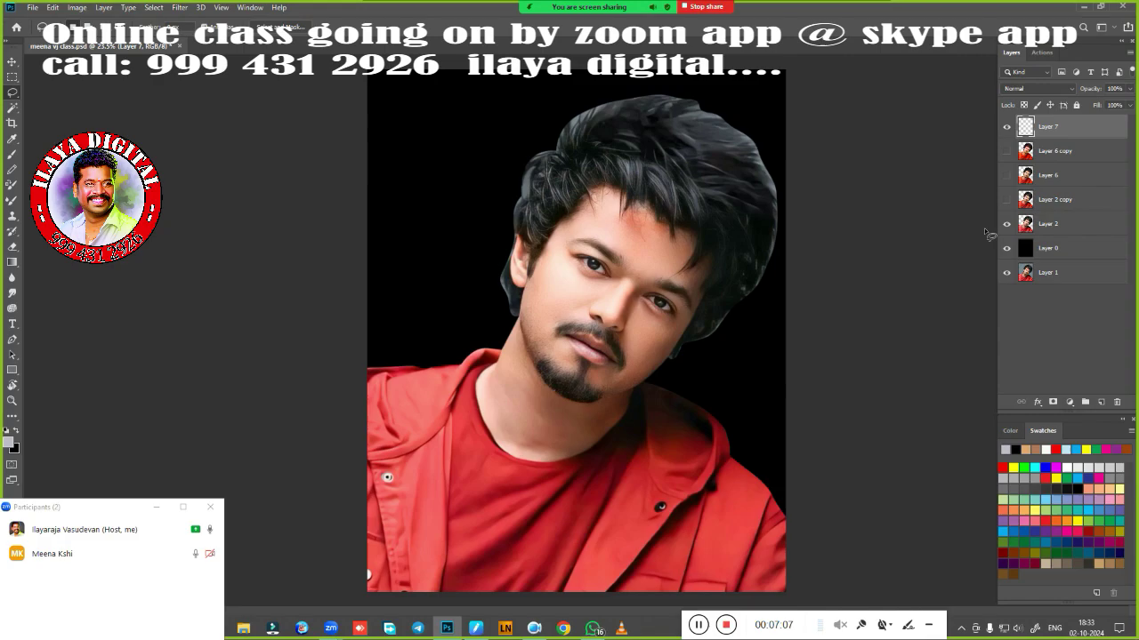
left_click(1006, 200)
left_click(1006, 174)
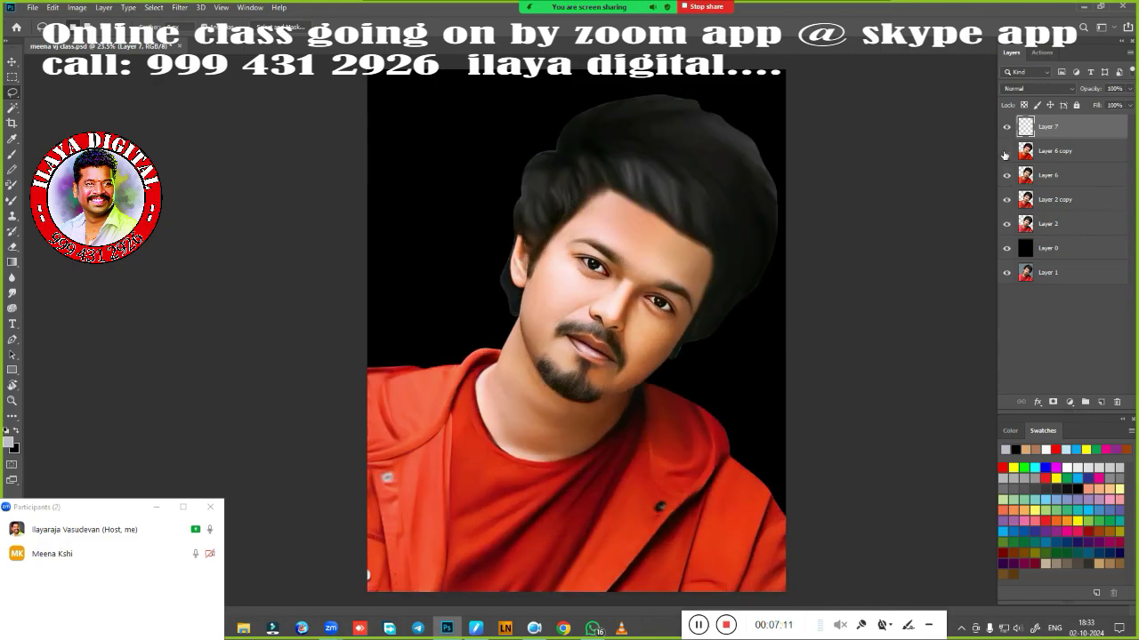
left_click(1006, 151)
left_click(1006, 174)
left_click(1006, 199)
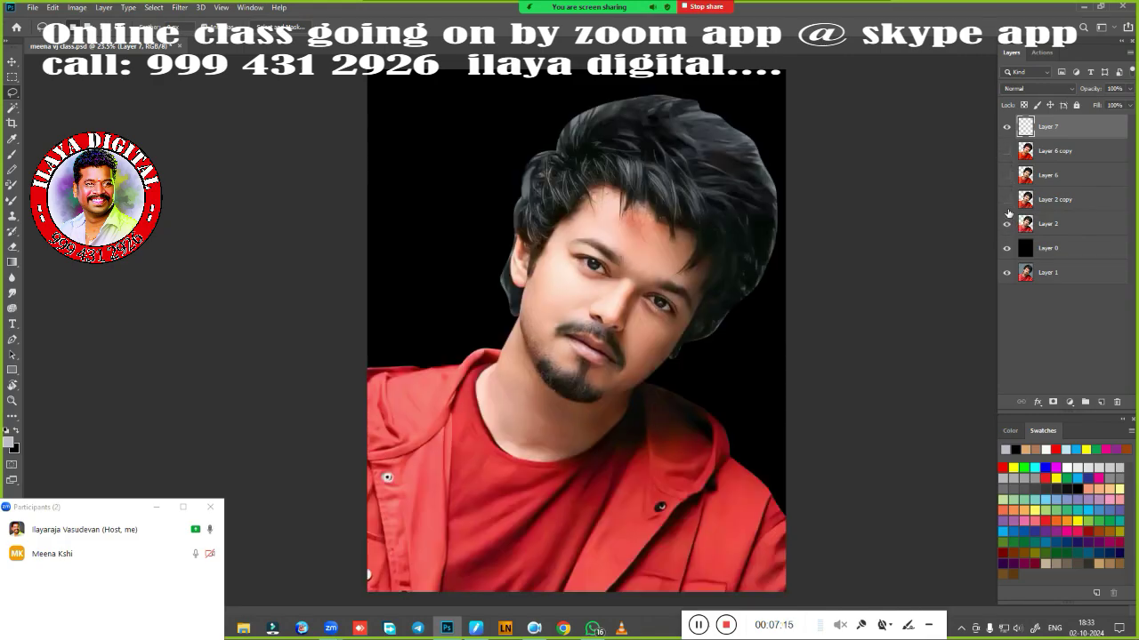
left_click(1006, 199)
left_click(1007, 176)
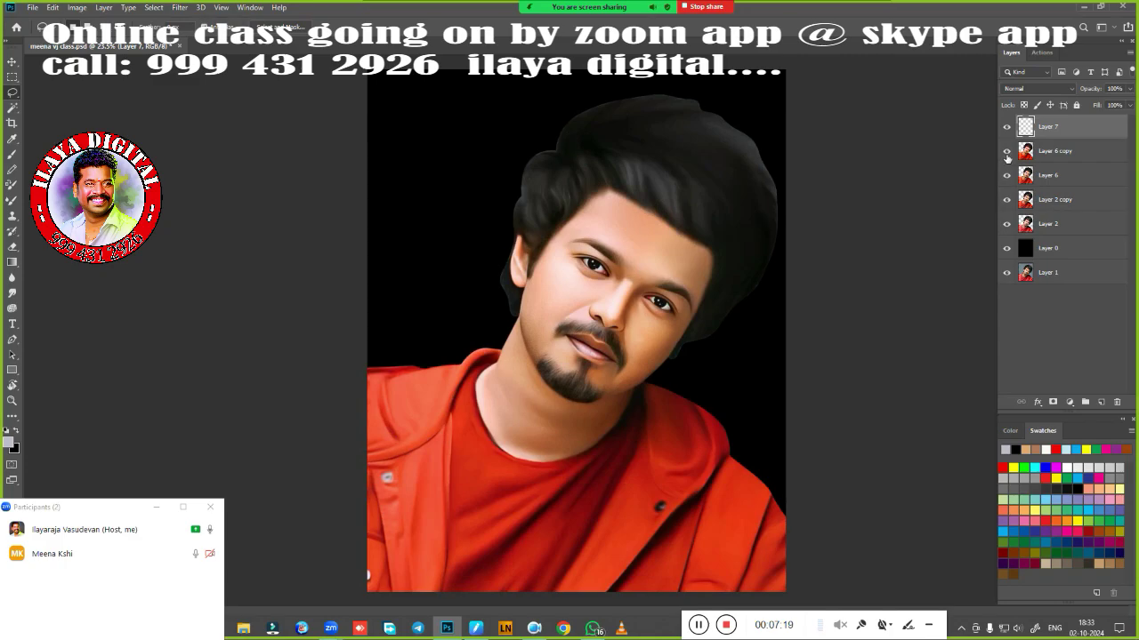
Zoom in on the hairline, hiding the painted layer to compare with the photo.
key("h")
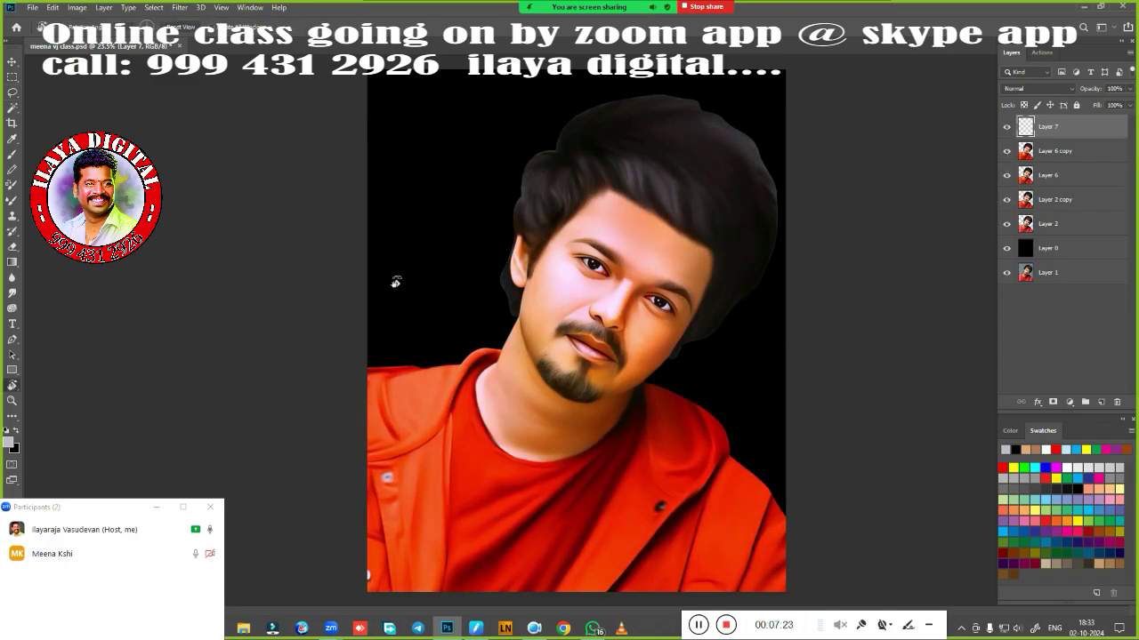
left_click_drag(396, 282, 447, 356)
scroll(737, 445, "up", 5)
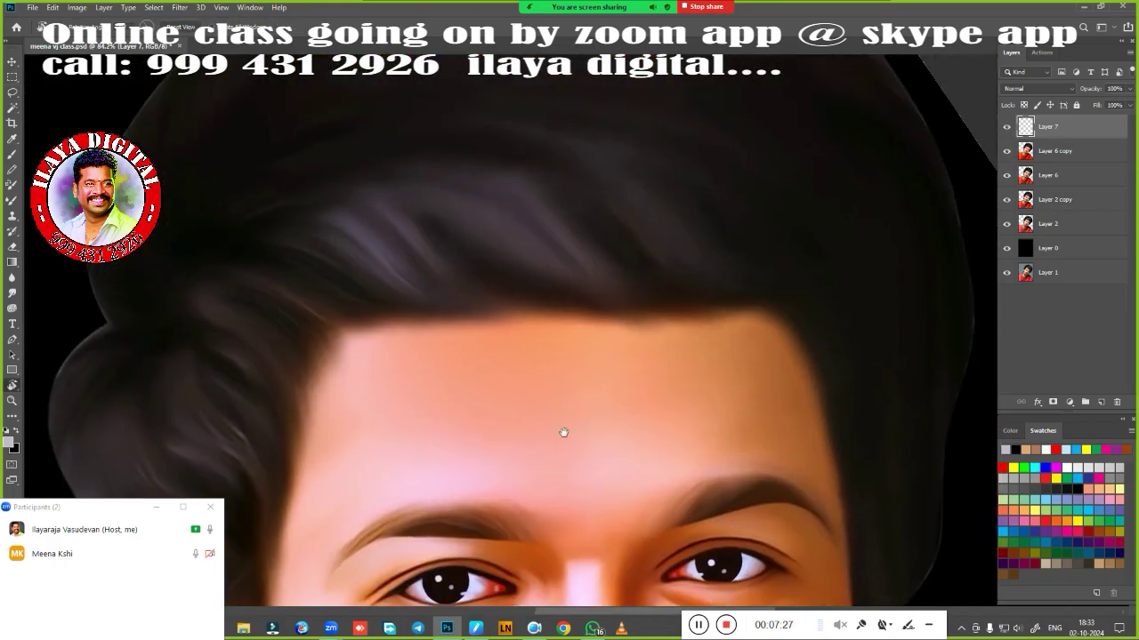
scroll(564, 432, "down", 2)
scroll(639, 340, "down", 2)
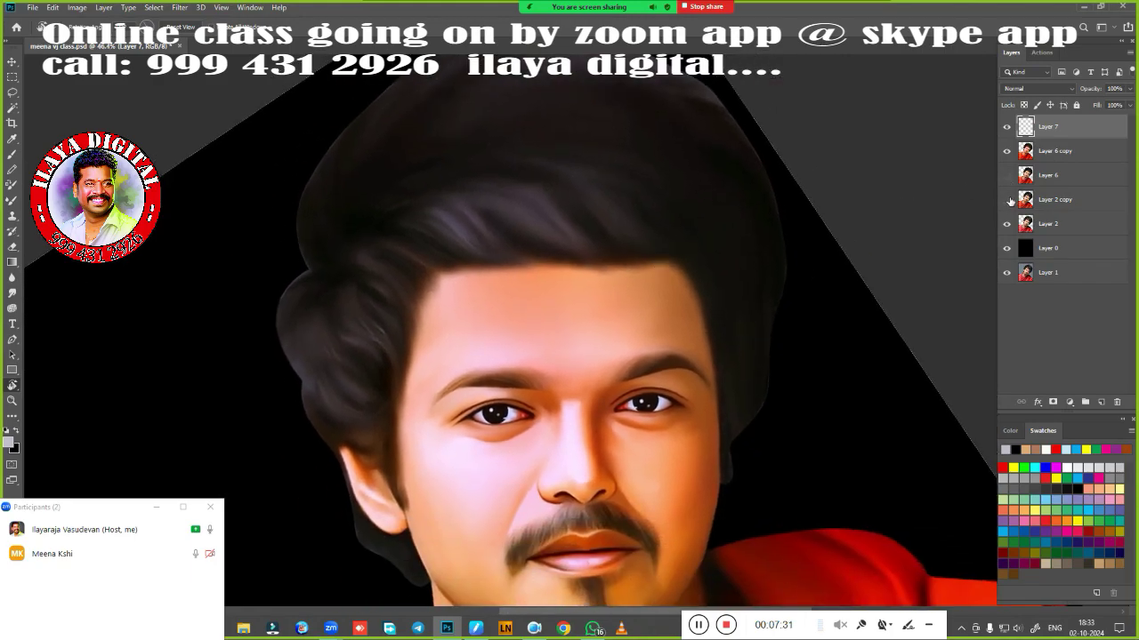
left_click(1006, 151)
scroll(570, 373, "up", 3)
scroll(511, 330, "down", 1)
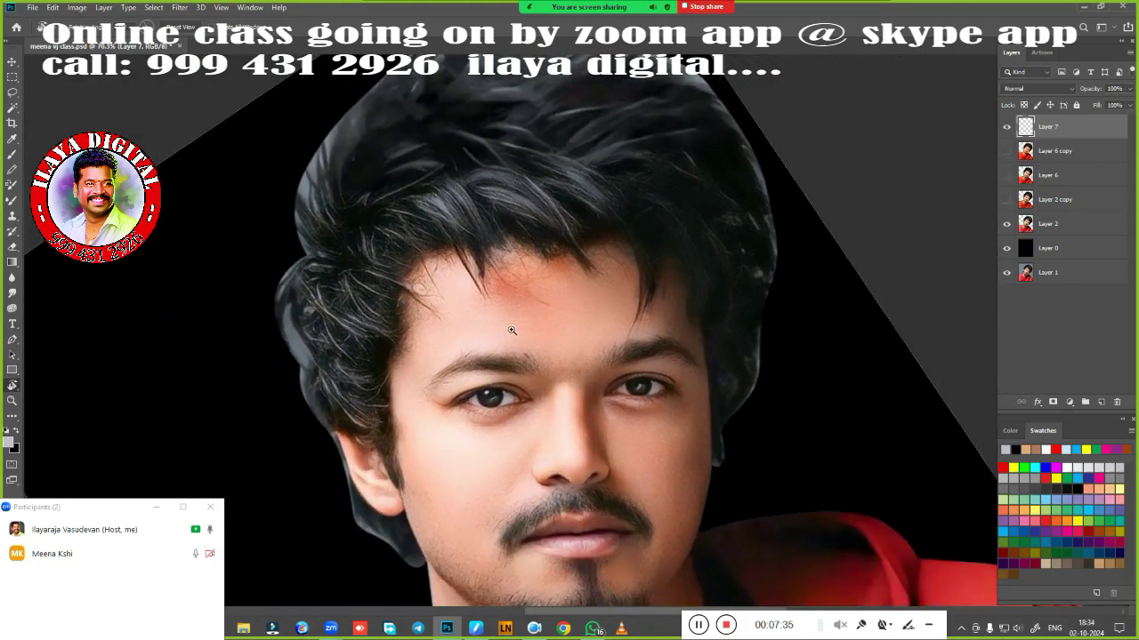
scroll(512, 330, "up", 1)
scroll(512, 330, "up", 1)
scroll(516, 303, "down", 1)
scroll(530, 234, "up", 3)
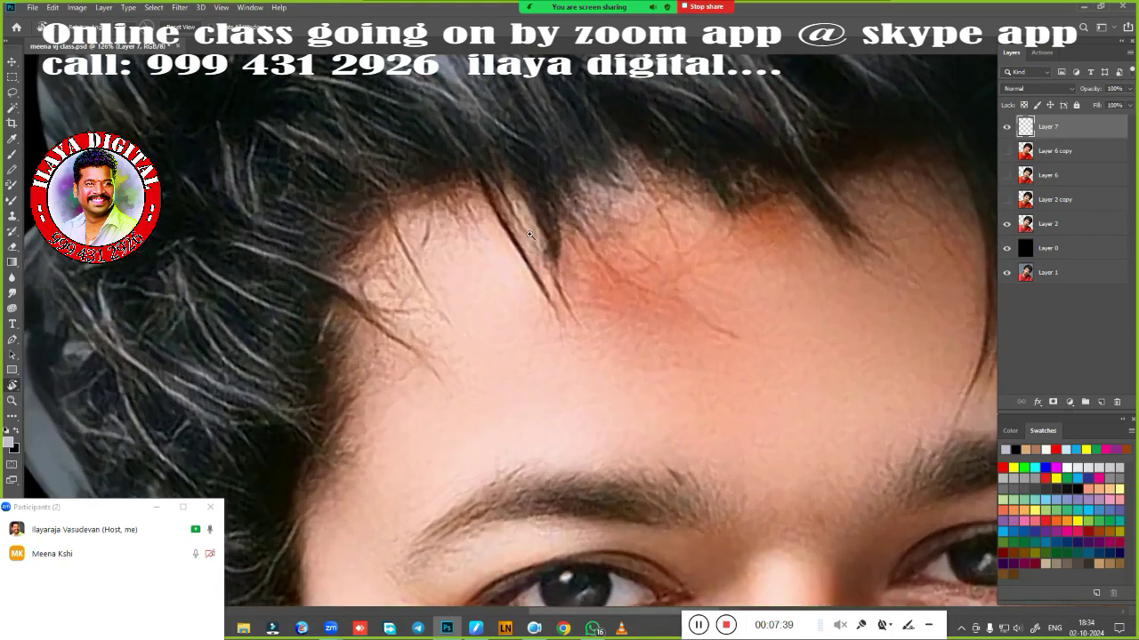
left_click_drag(529, 234, 610, 350)
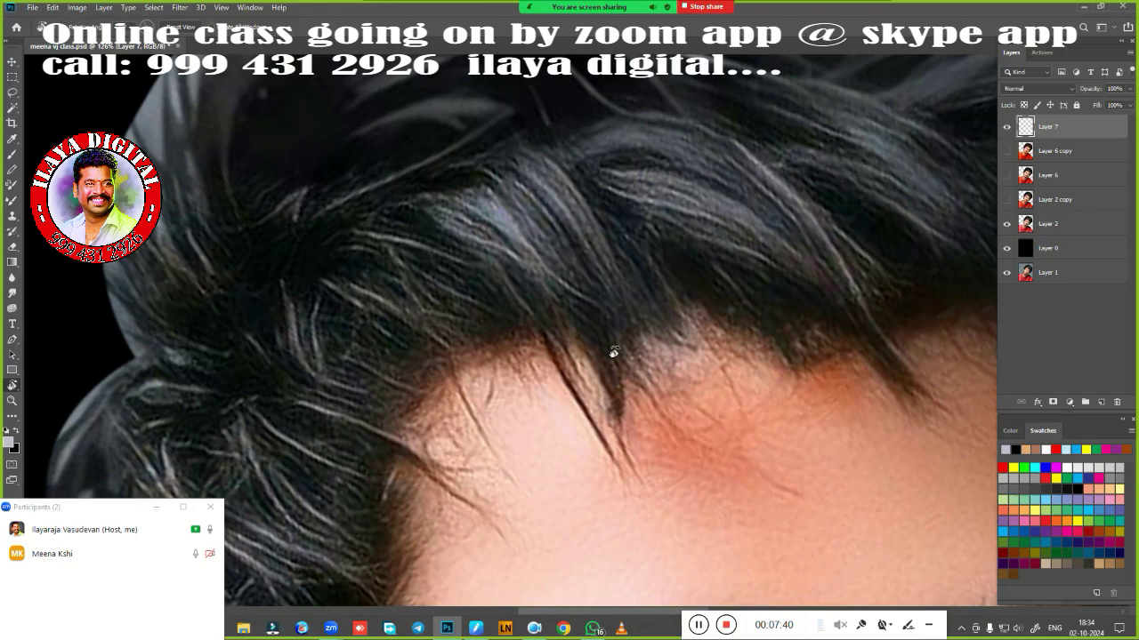
In the Huion Digital Pen settings, try the linear pressure curve, then settle on Hard.
left_click(482, 625)
left_click(538, 397)
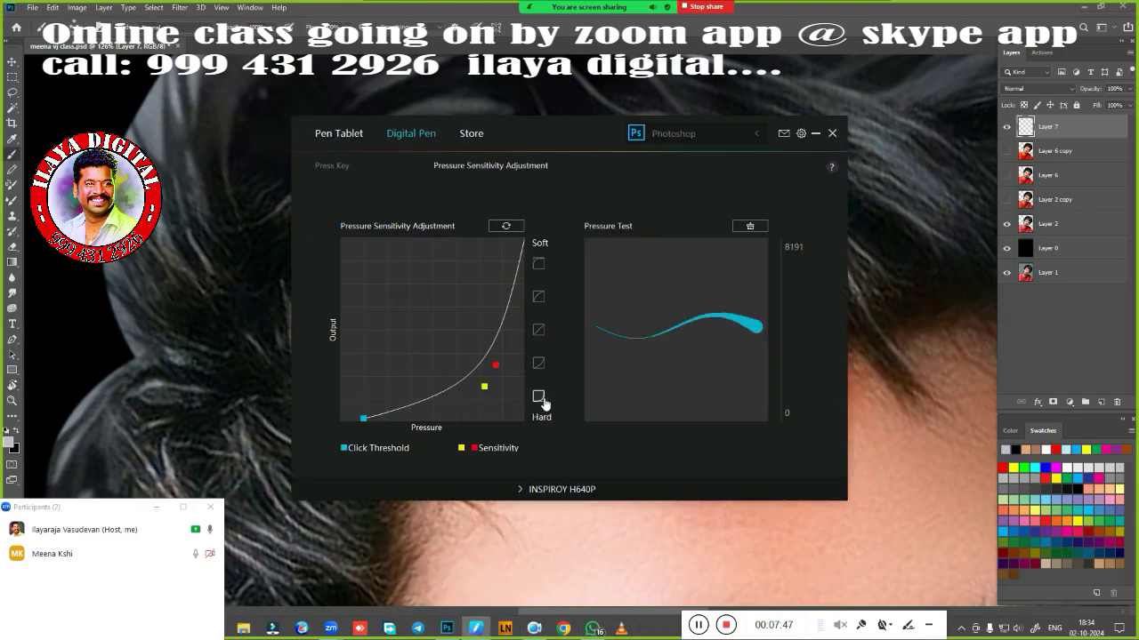
left_click(538, 331)
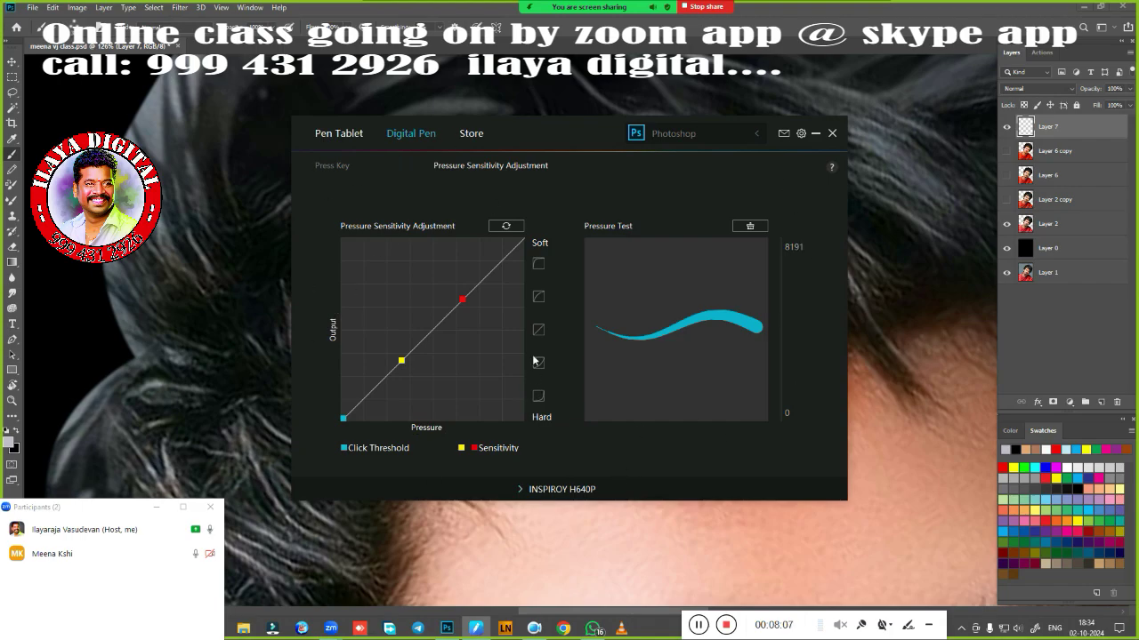
left_click(538, 396)
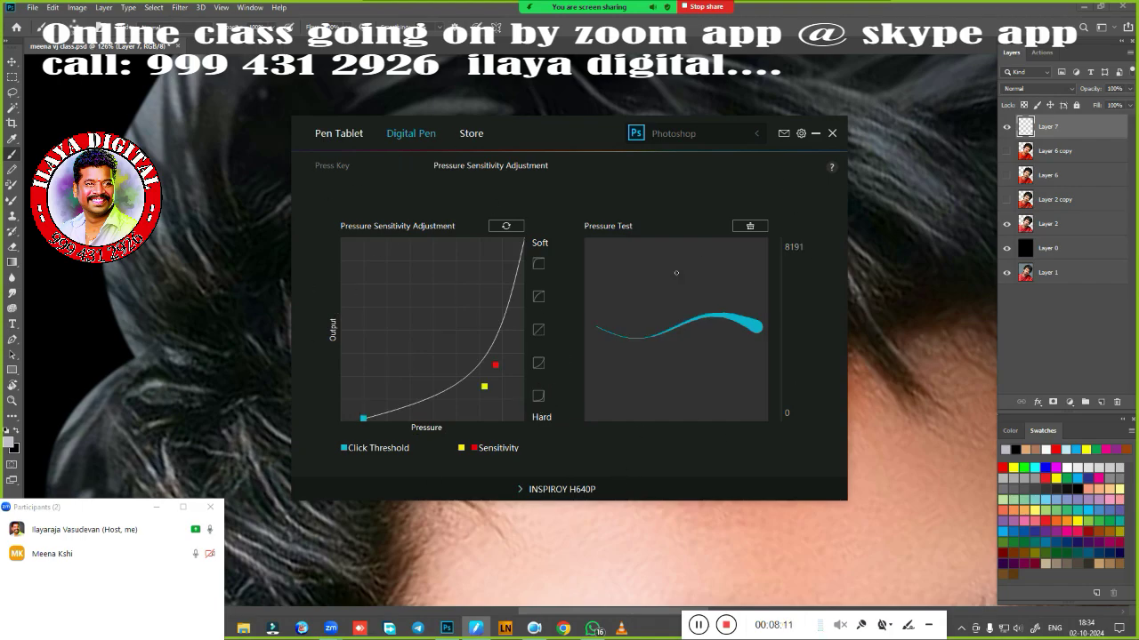
Back in Photoshop, choose the angled hair-strand brush and cyan as the foreground colour.
left_click(817, 134)
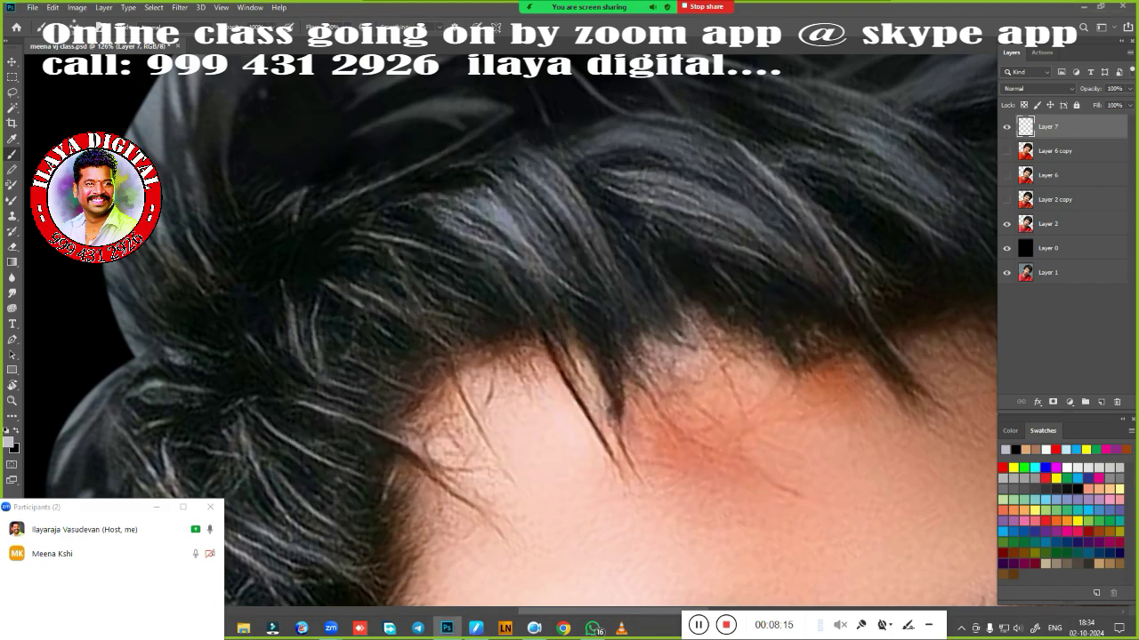
right_click(477, 250)
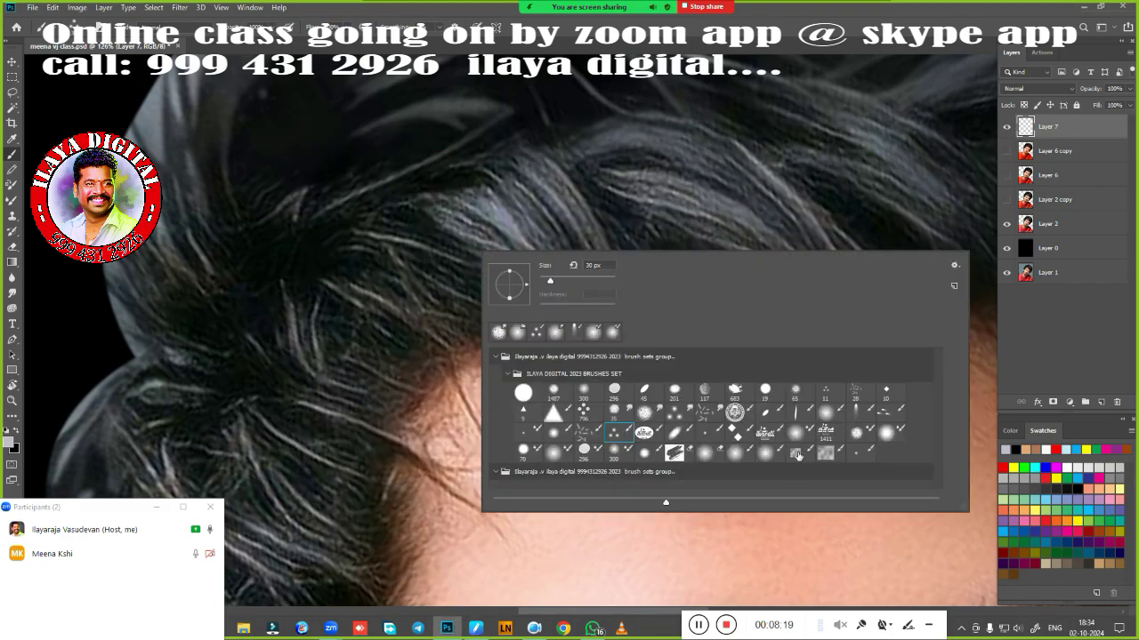
left_click(857, 411)
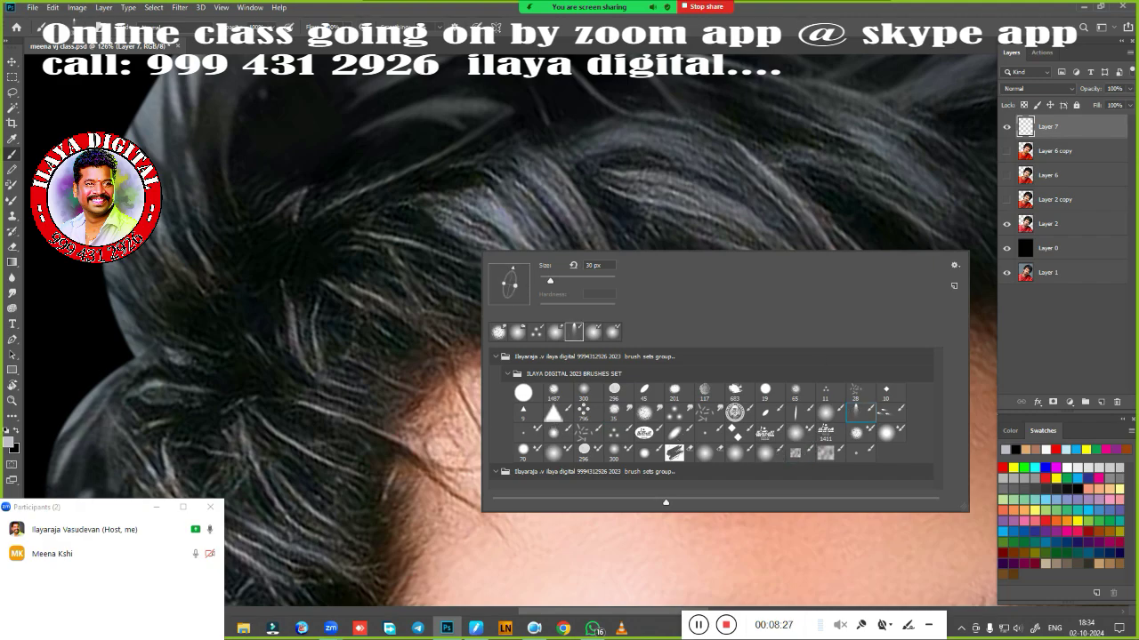
left_click(517, 367)
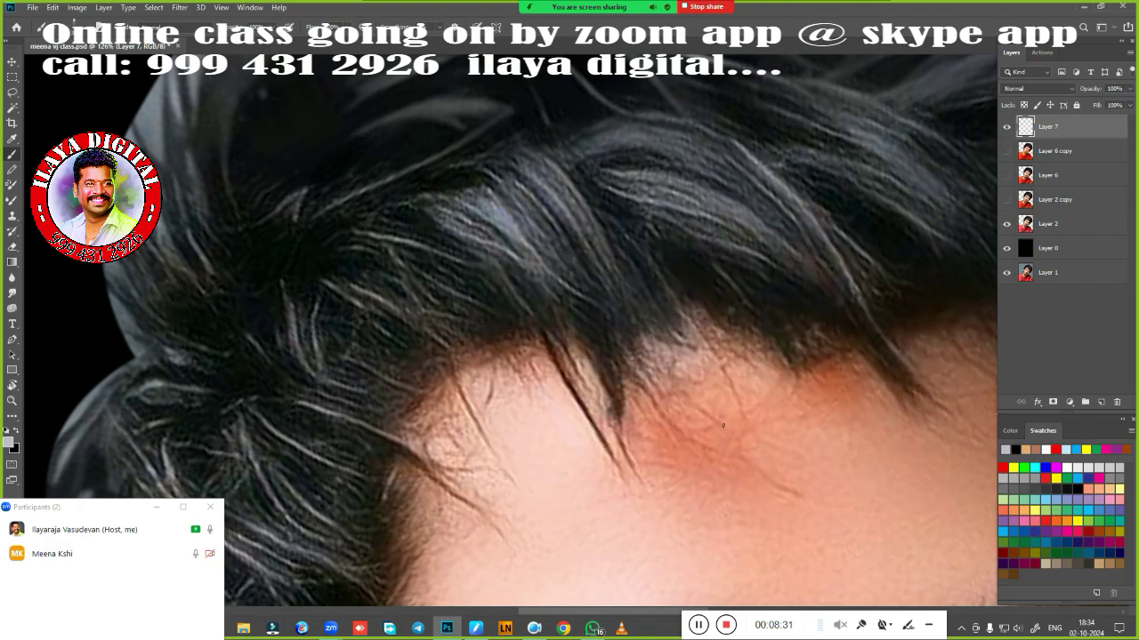
left_click(1083, 472)
Rotate the canvas view so the hair lies flatter.
scroll(478, 472, "down", 3)
scroll(478, 472, "up", 3)
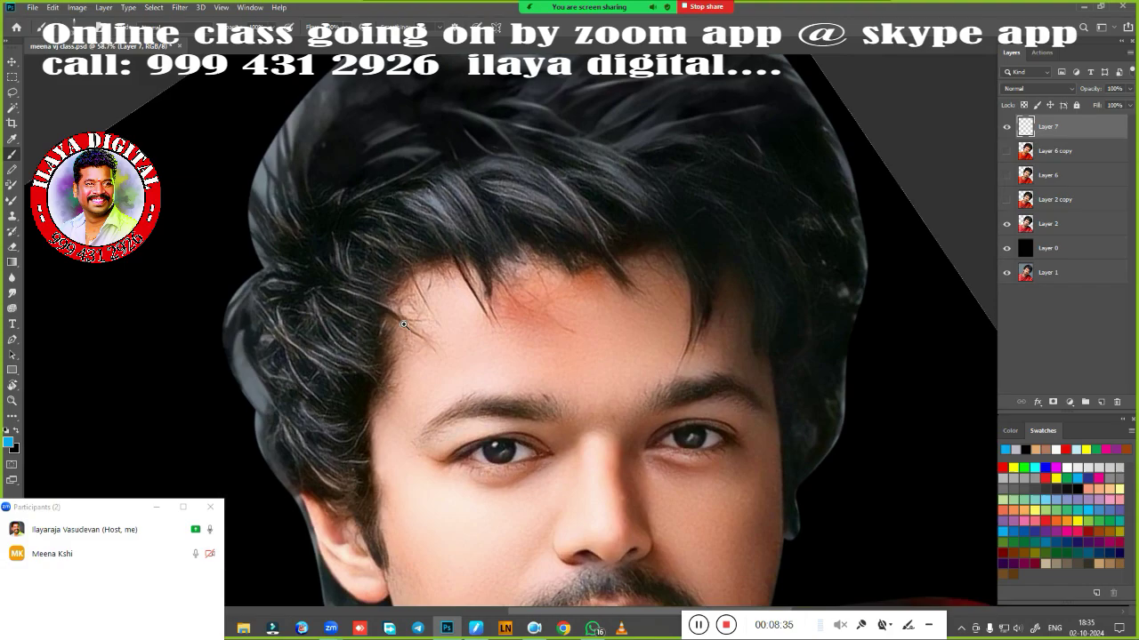
scroll(477, 471, "down", 2)
scroll(531, 389, "down", 3)
key("r")
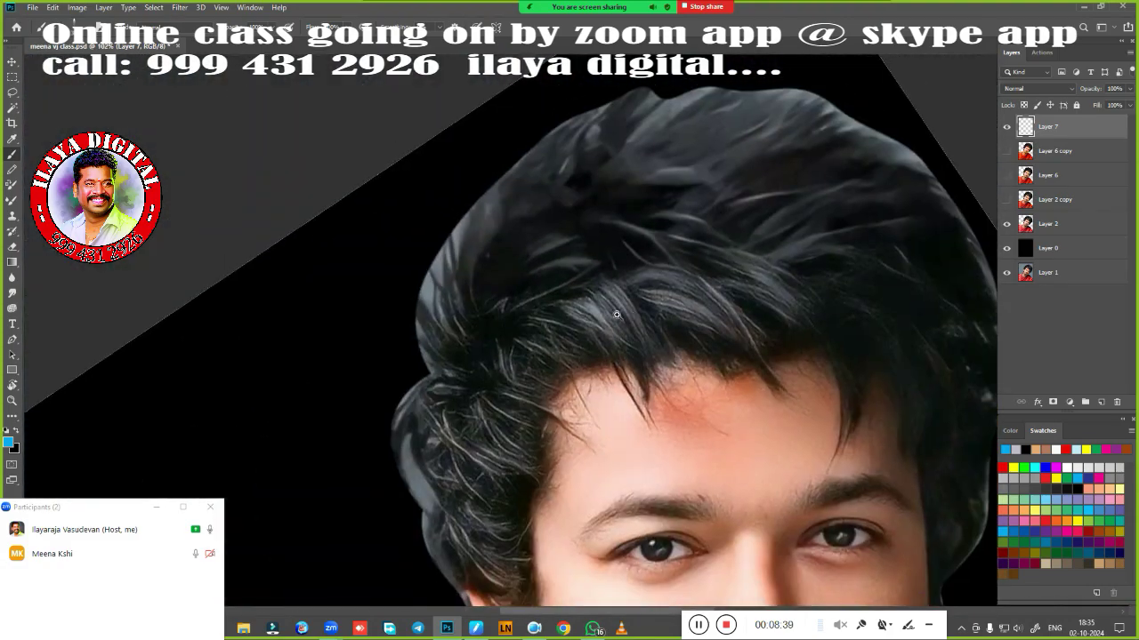
mouse_move(531, 389)
left_mouse_down()
mouse_move(423, 407)
mouse_move(444, 463)
left_mouse_up()
scroll(448, 472, "up", 5)
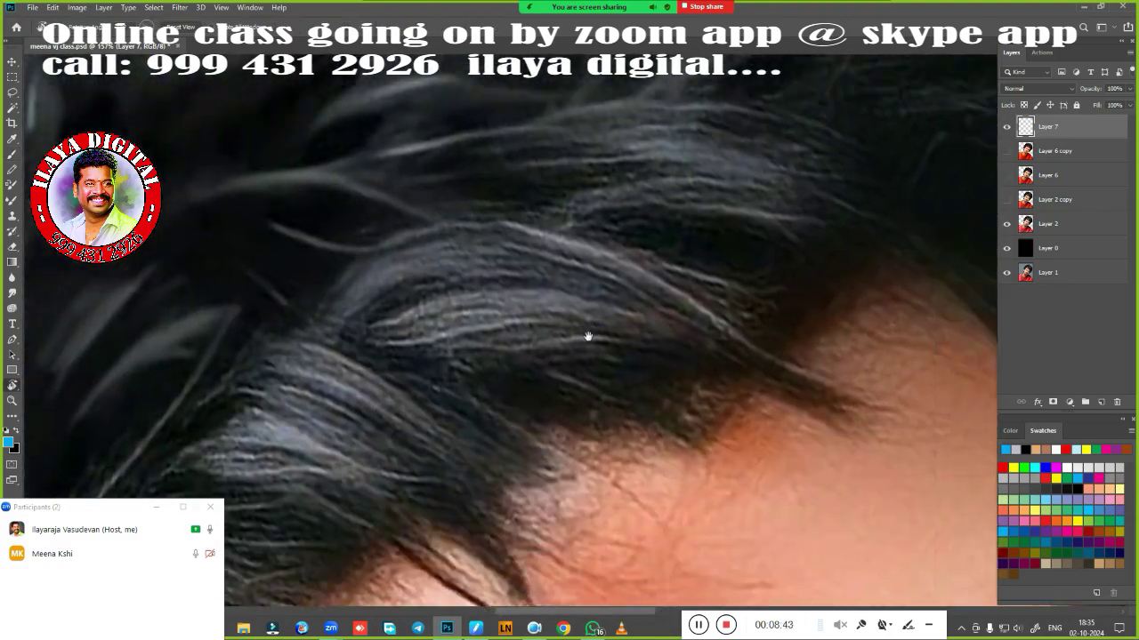
scroll(463, 415, "down", 3)
scroll(463, 416, "up", 2)
scroll(543, 387, "up", 2)
scroll(501, 228, "up", 2)
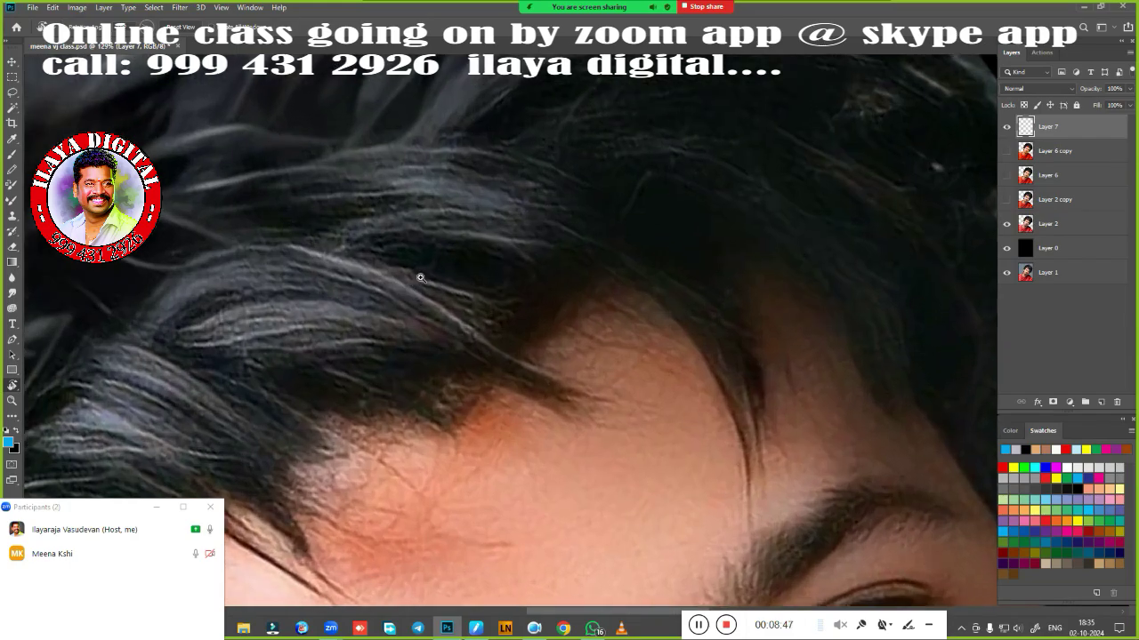
scroll(419, 275, "up", 2)
left_click_drag(601, 314, 673, 308)
Paint trial cyan strands across the hair, undoing the first.
key("b")
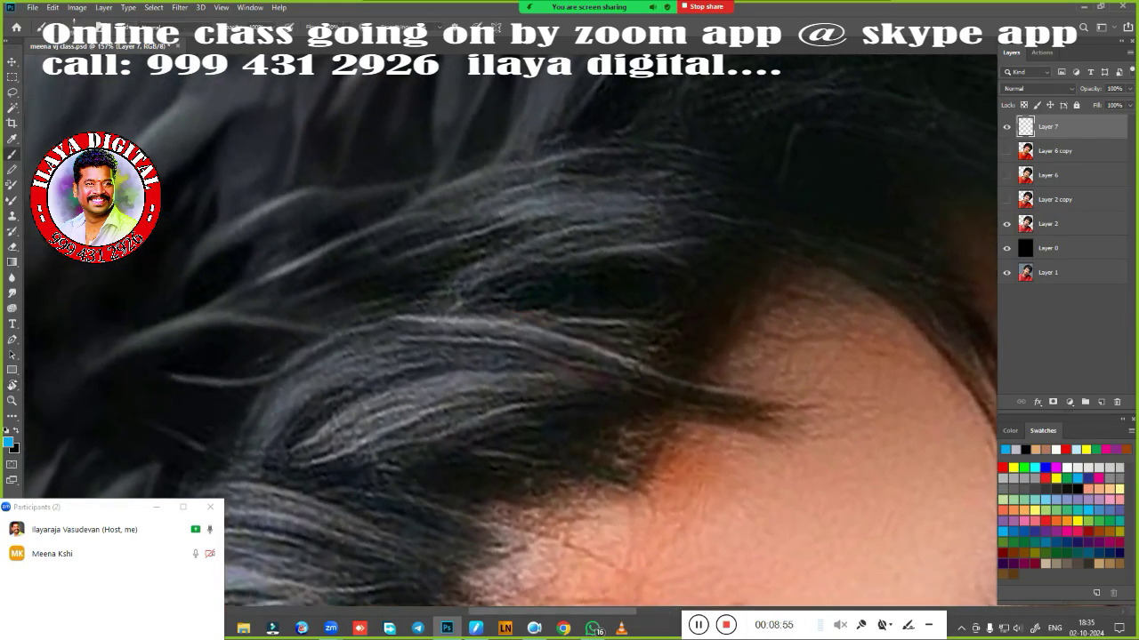
left_click_drag(303, 272, 743, 162)
key("ctrl+z")
left_click_drag(383, 242, 660, 192)
Undo the second trial stroke and set the image resolution to 300 pixels/inch.
key("ctrl+z")
key("ctrl+alt+i")
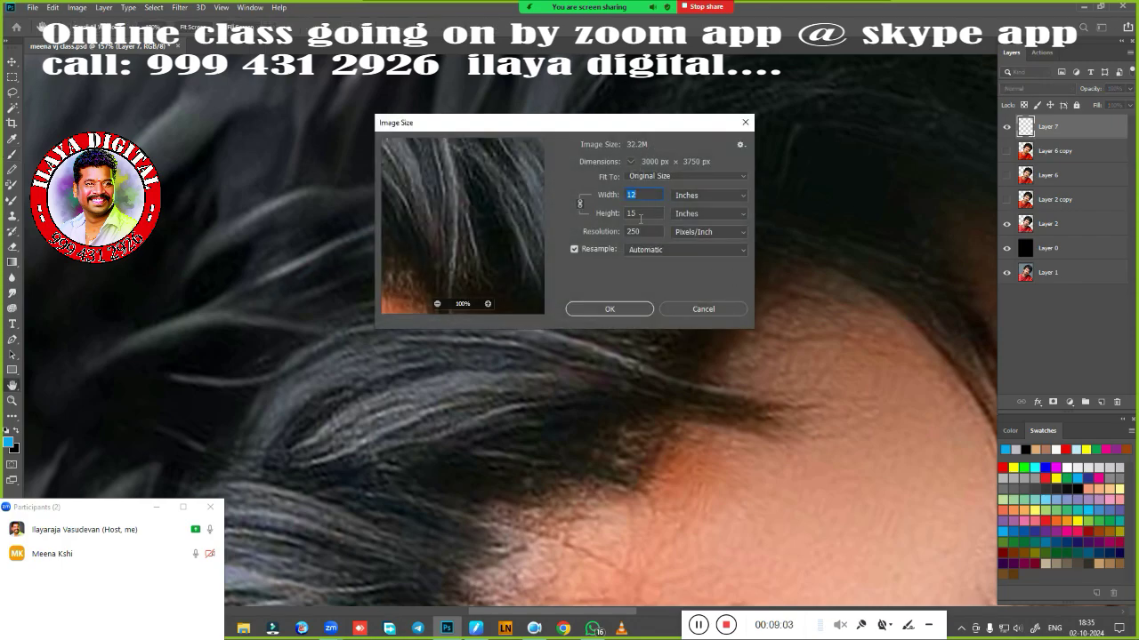
double_click(633, 231)
type("300")
key("Return")
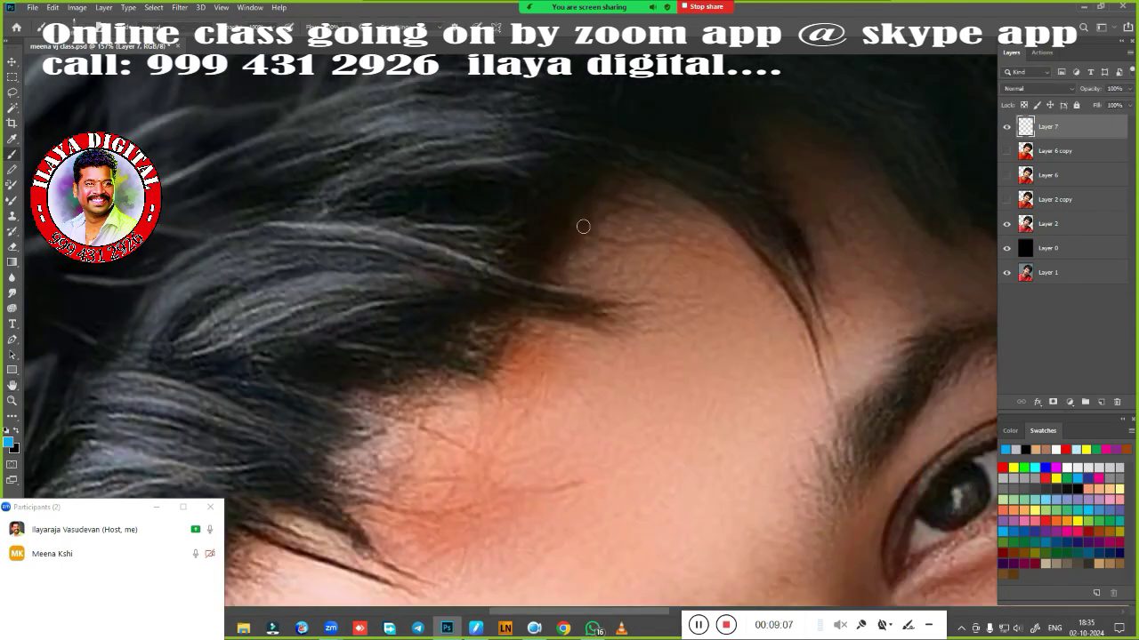
Show Layer 6 copy and lower its fill to 54%.
scroll(560, 326, "up", 3)
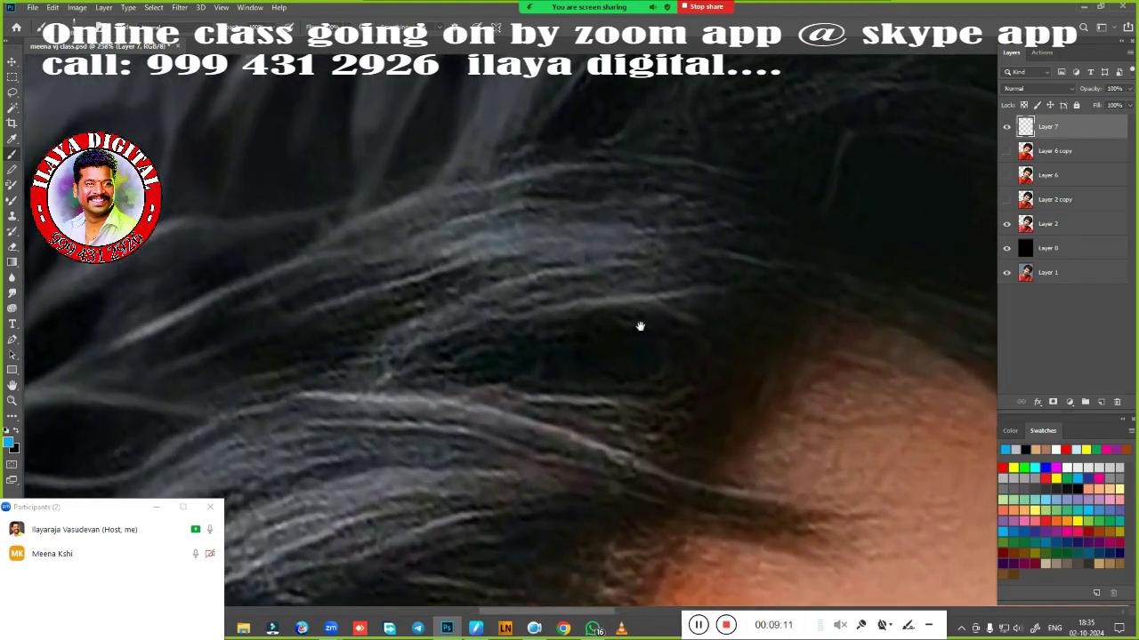
scroll(516, 375, "down", 3)
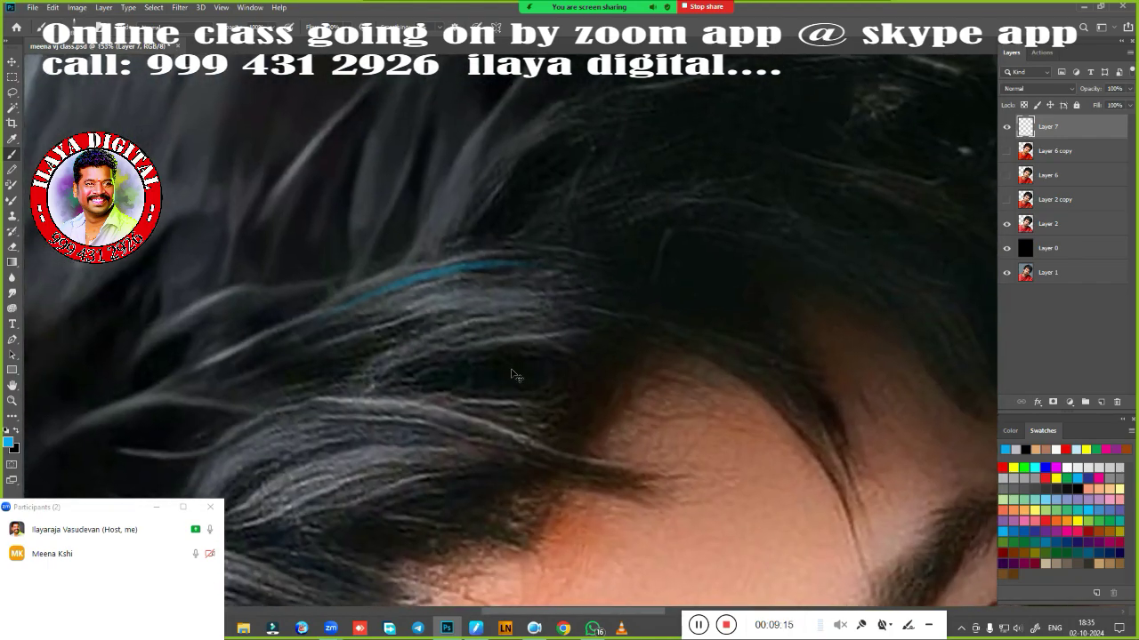
left_click(1006, 152)
left_click(1058, 151)
left_click(1123, 105)
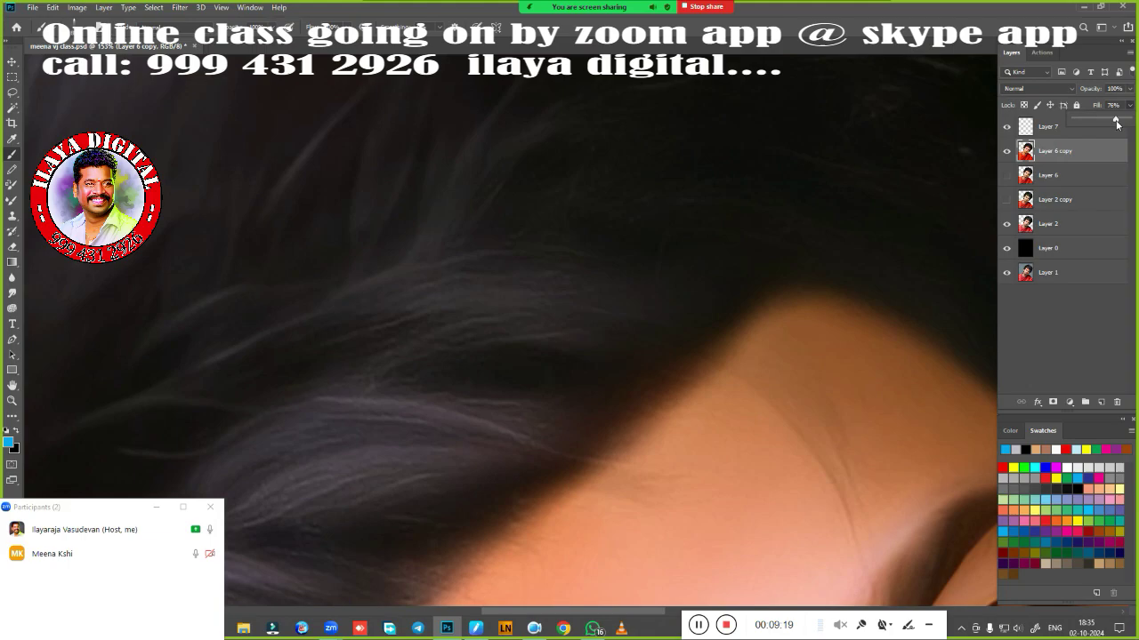
left_click_drag(1122, 121, 1103, 121)
Try cyan strands on Layer 6 copy, then undo them.
scroll(725, 337, "up", 3)
scroll(668, 293, "down", 1)
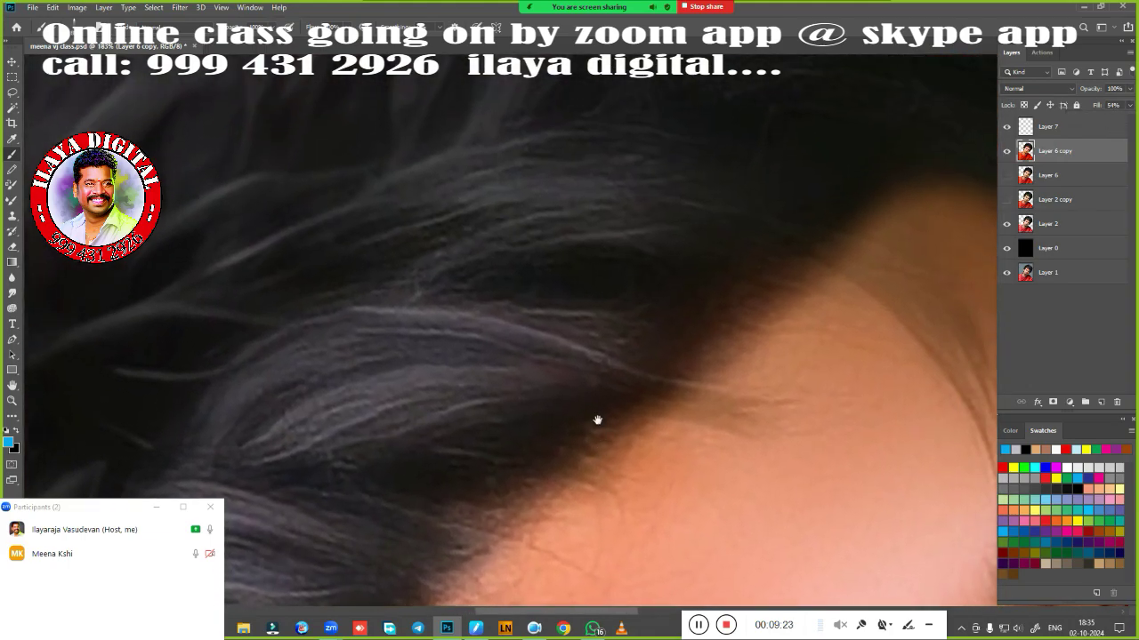
left_click_drag(506, 193, 432, 247)
left_click_drag(464, 192, 669, 186)
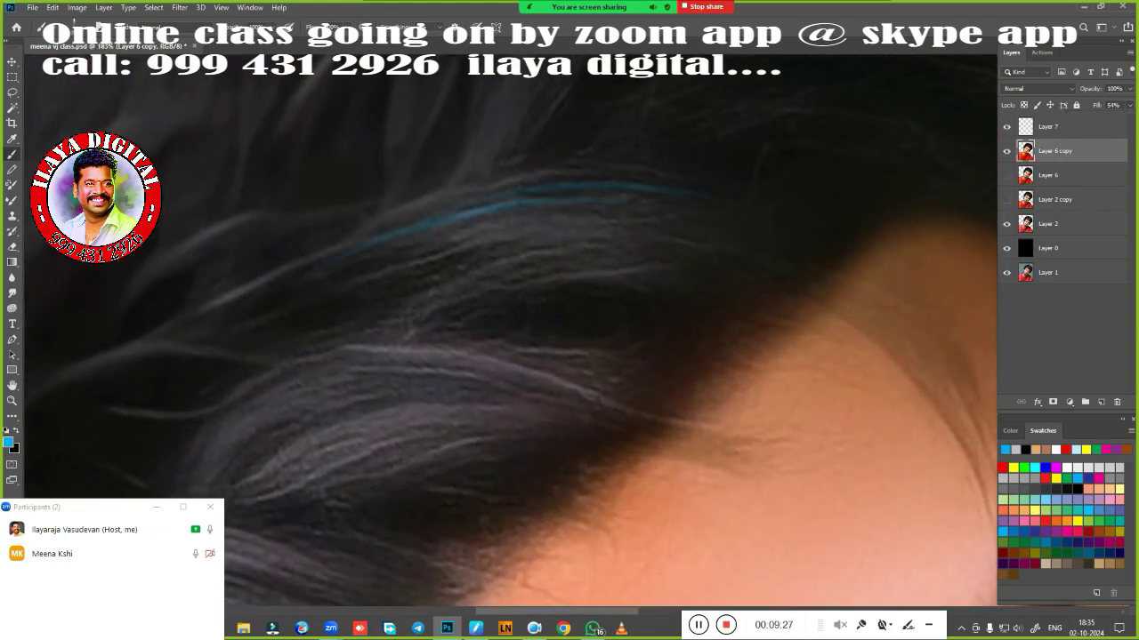
left_click_drag(372, 243, 722, 184)
key("ctrl+z")
key("ctrl+z")
key("ctrl+z")
key("ctrl+z")
On Layer 7, paint several cyan strands along the front hair.
left_click(1081, 131)
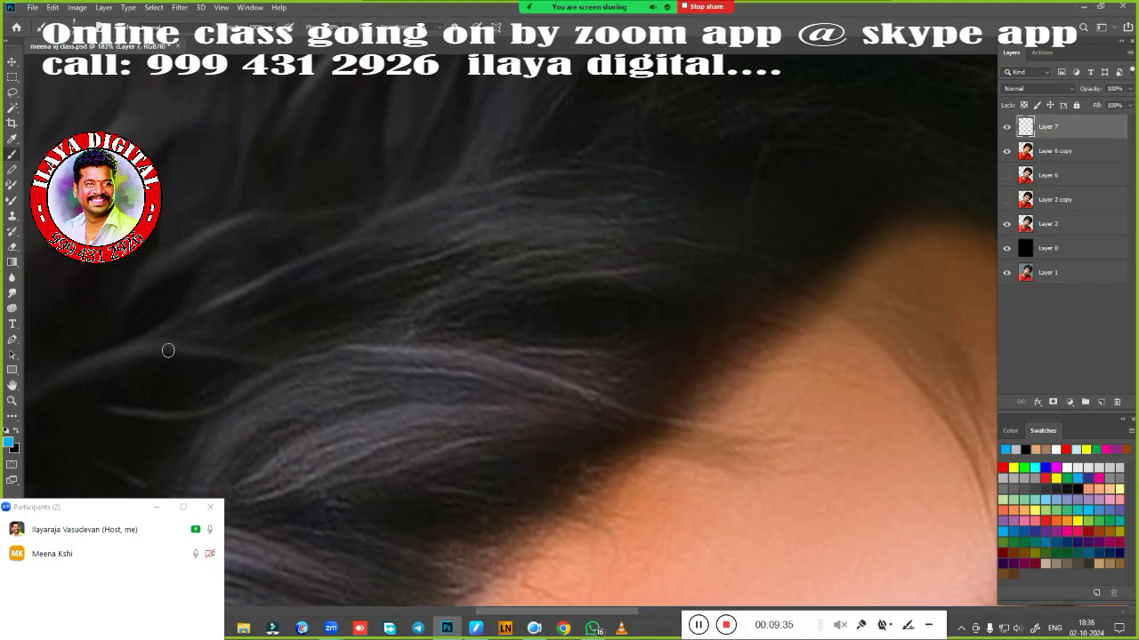
mouse_move(304, 267)
left_mouse_down()
mouse_move(478, 196)
mouse_move(630, 203)
left_mouse_up()
left_click_drag(445, 222, 691, 198)
left_click_drag(548, 192, 712, 189)
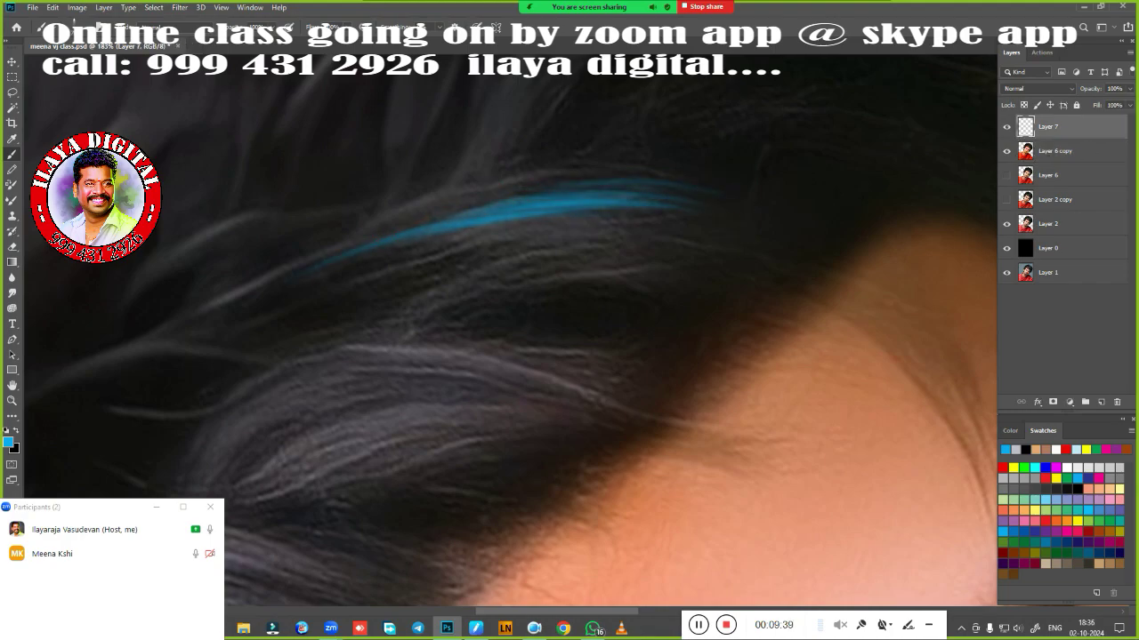
left_click_drag(515, 185, 673, 173)
left_click_drag(588, 178, 753, 185)
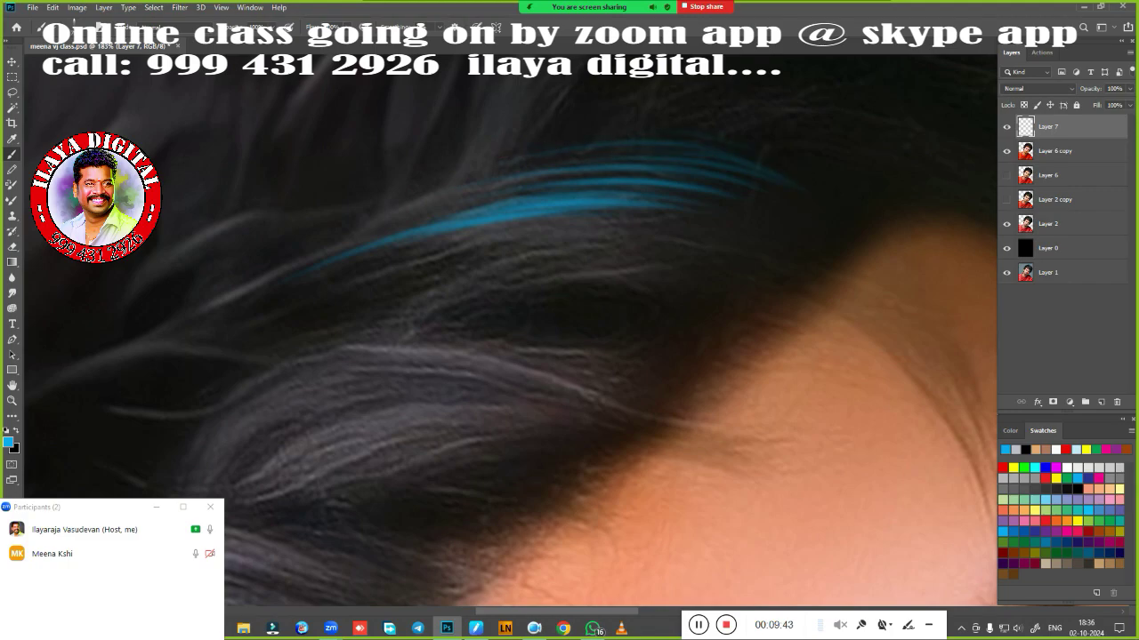
Try several long curved blue strands across the hair, undoing each attempt.
key("ctrl+0")
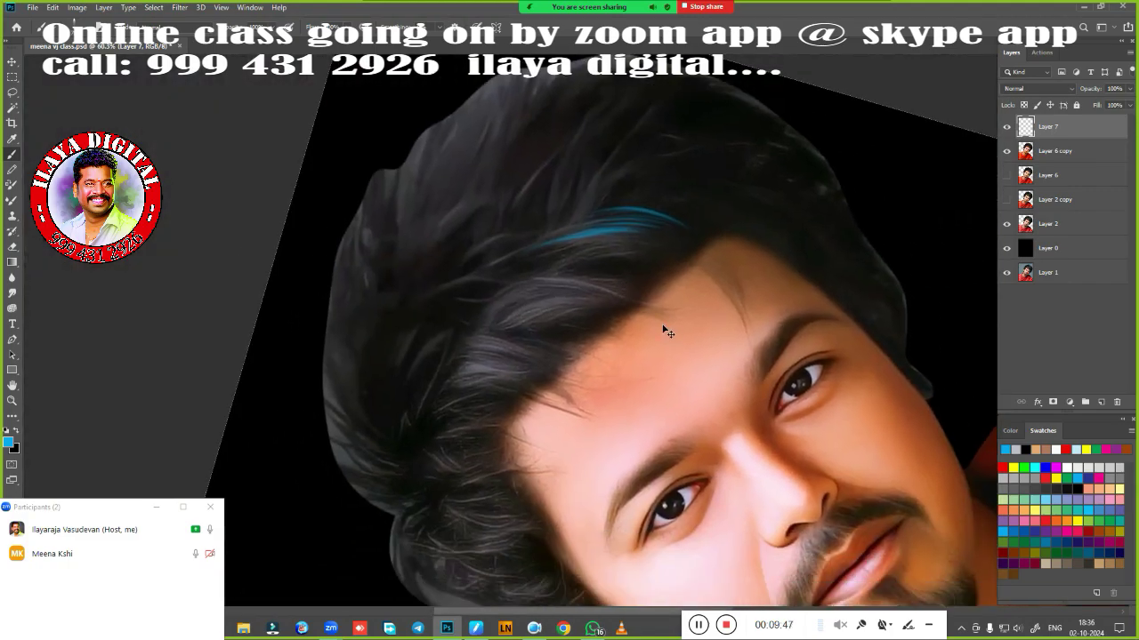
scroll(623, 373, "up", 2)
scroll(648, 336, "up", 2)
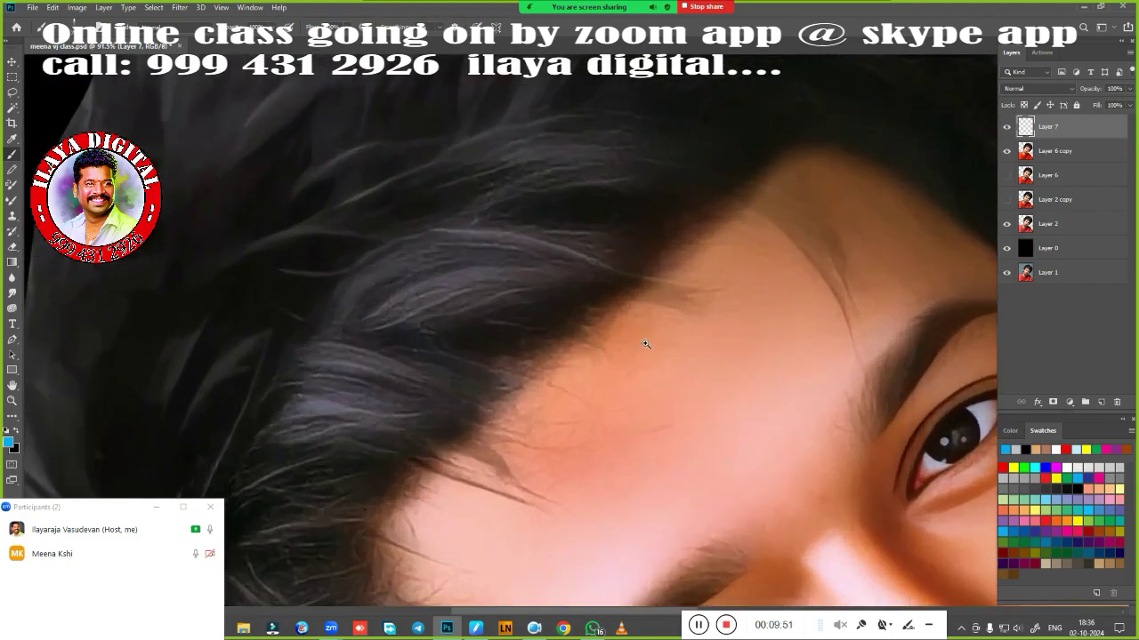
scroll(608, 433, "up", 2)
left_click_drag(608, 433, 619, 446)
left_click_drag(315, 263, 601, 185)
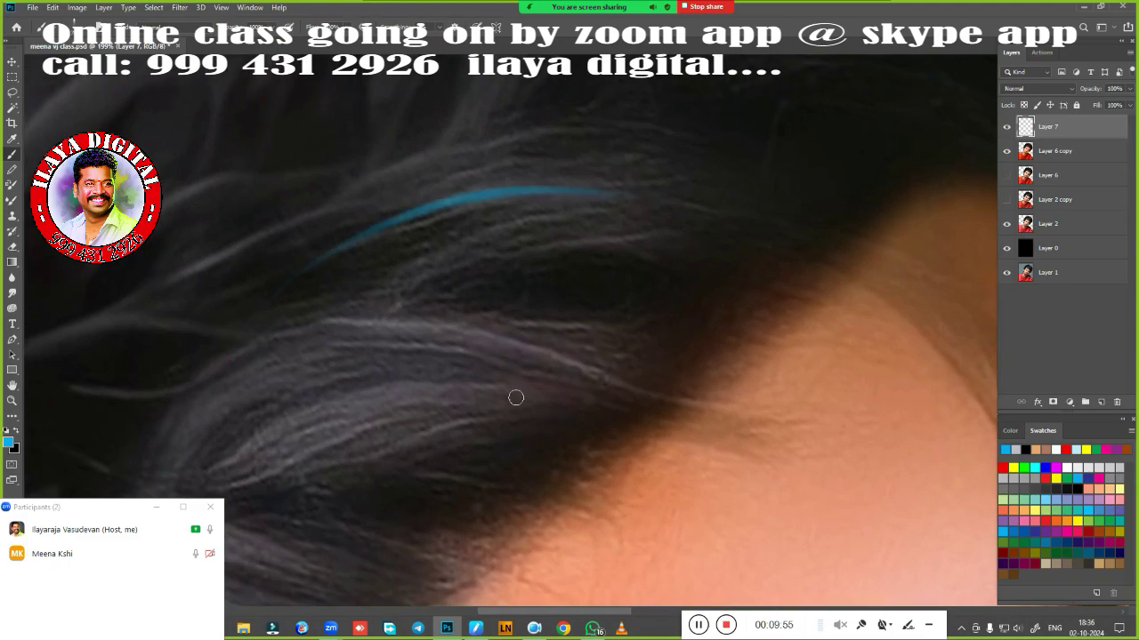
key("ctrl+z")
left_click_drag(133, 378, 739, 253)
key("ctrl+z")
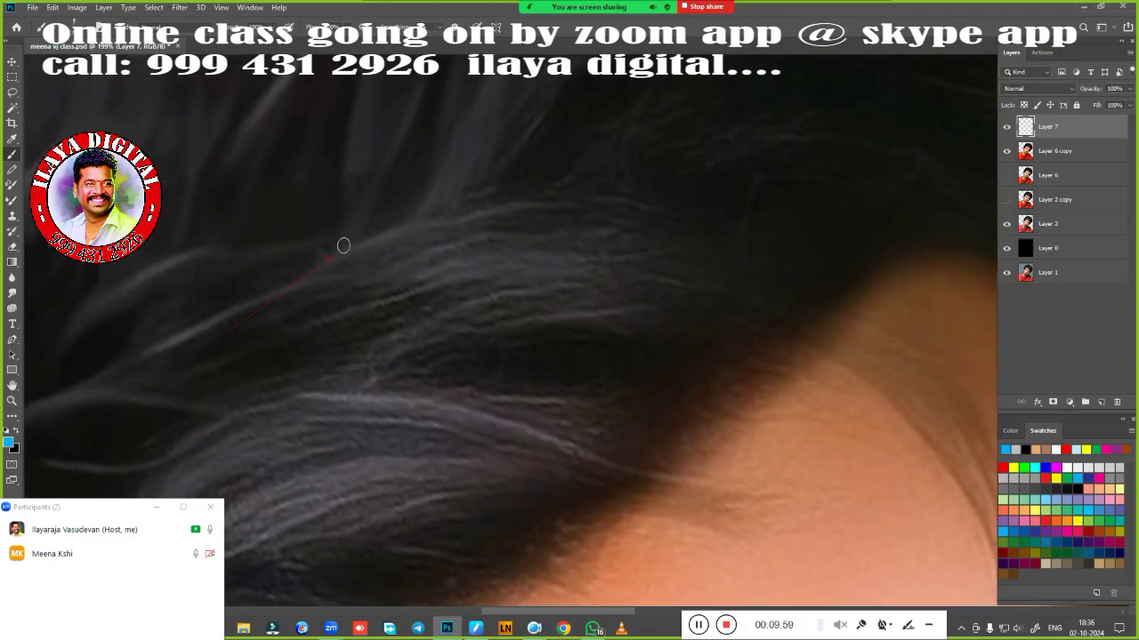
left_click_drag(254, 330, 686, 223)
key("ctrl+z")
left_click_drag(77, 351, 699, 234)
key("ctrl+z")
Paint a long blue strand, thin strands below it, and thin arcs higher up.
mouse_move(100, 377)
left_mouse_down()
mouse_move(685, 234)
mouse_move(410, 267)
left_mouse_up()
mouse_move(699, 247)
left_mouse_down()
mouse_move(464, 256)
mouse_move(439, 290)
mouse_move(436, 325)
left_mouse_up()
left_click_drag(718, 320, 427, 341)
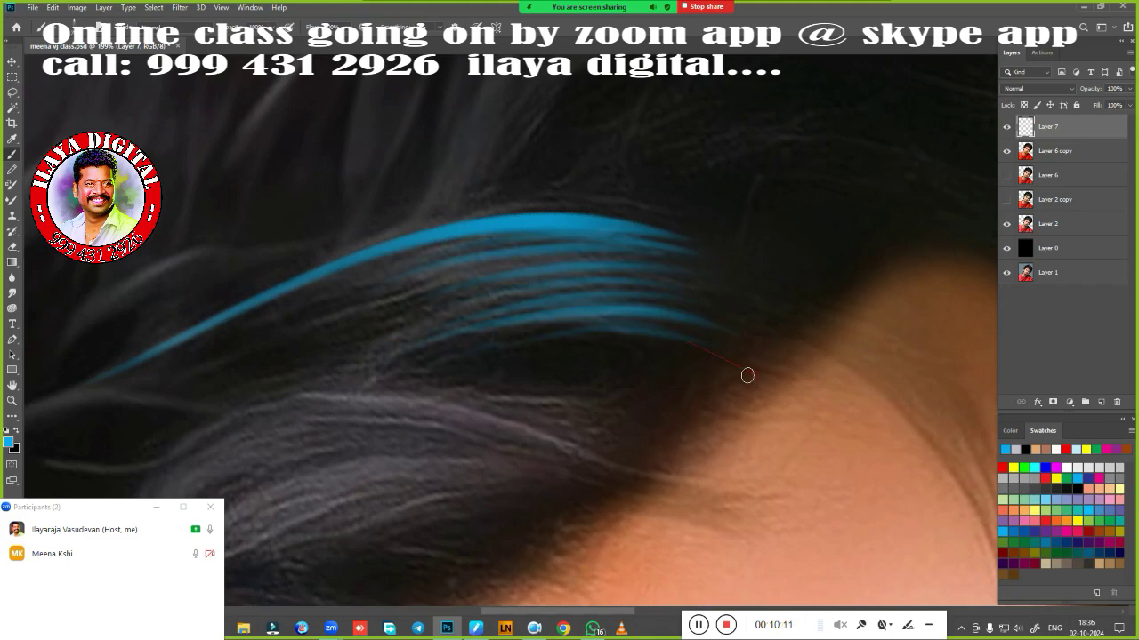
left_click_drag(667, 334, 584, 435)
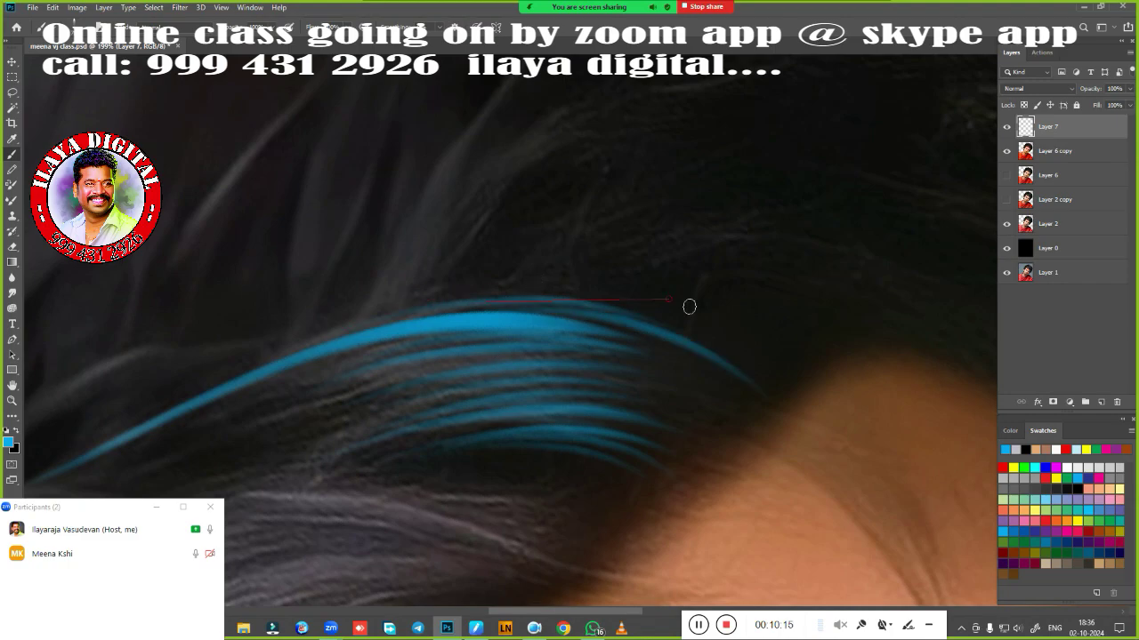
left_click_drag(685, 305, 501, 508)
left_click_drag(746, 356, 358, 394)
left_click_drag(712, 355, 391, 391)
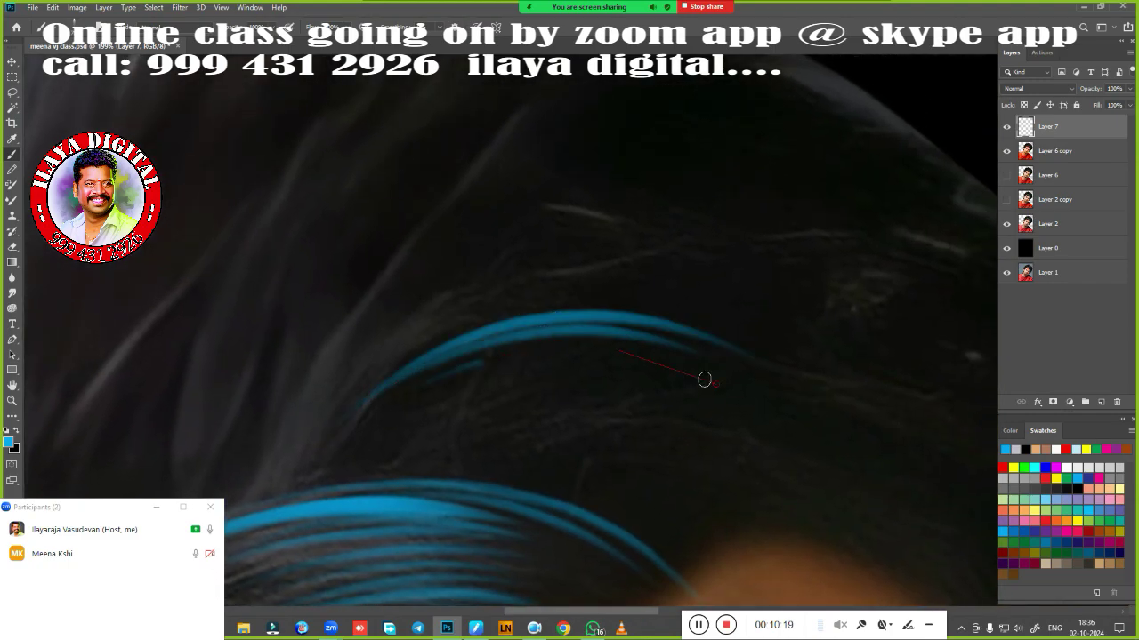
mouse_move(704, 379)
left_mouse_down()
mouse_move(463, 374)
mouse_move(453, 413)
left_mouse_up()
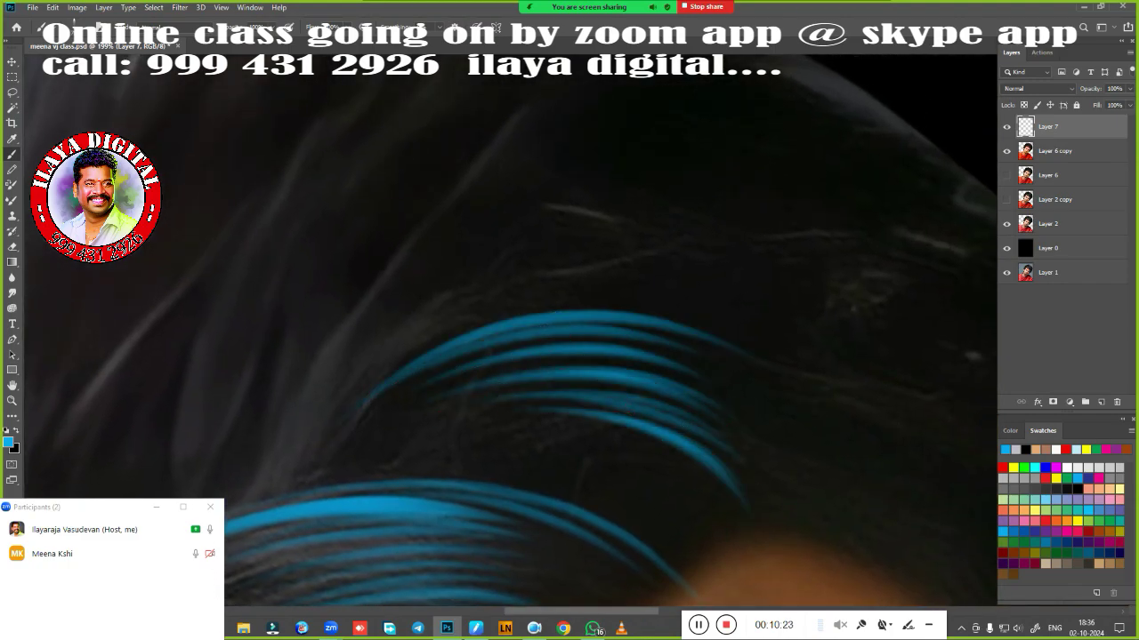
Add a long blue arc strand and more blue strands along the hair.
left_click_drag(635, 412, 629, 376)
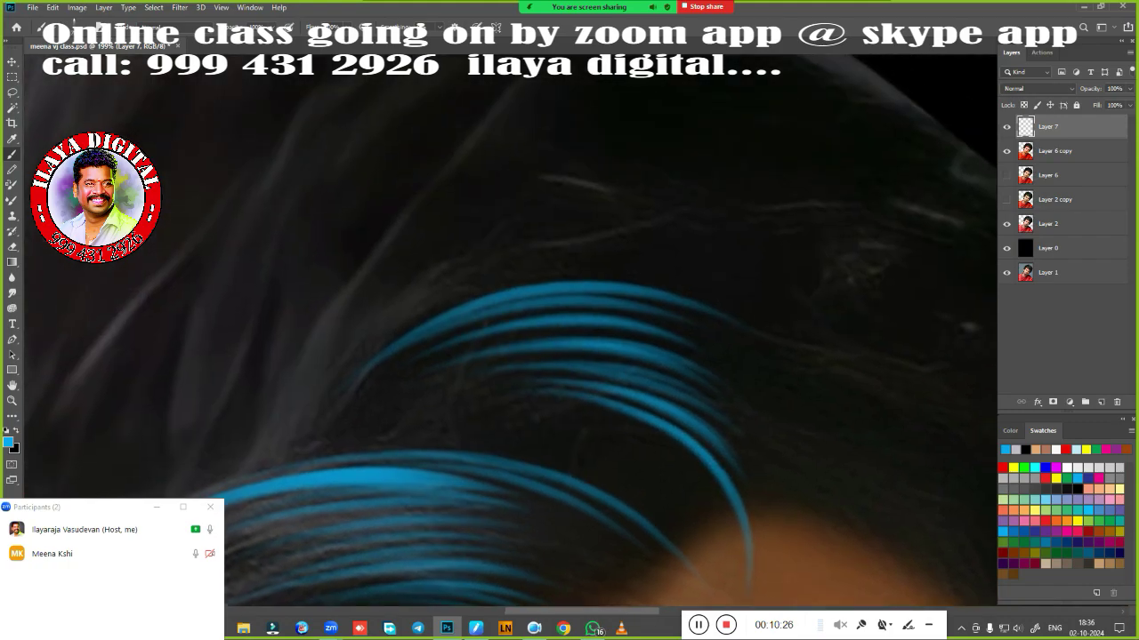
left_click_drag(836, 425, 570, 266)
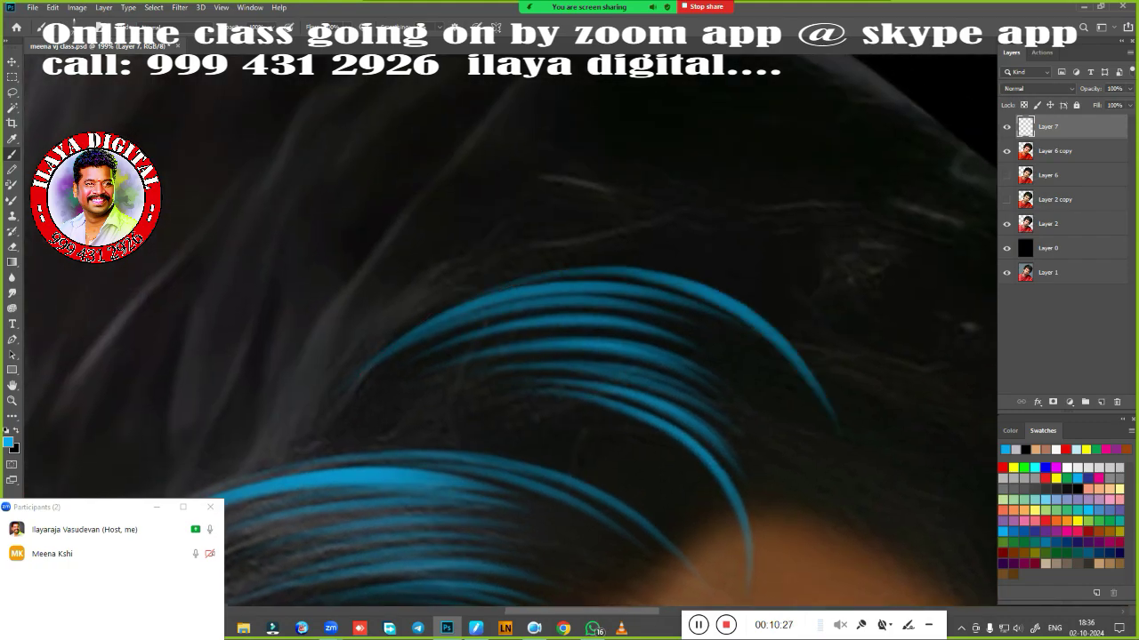
scroll(748, 168, "down", 3)
scroll(632, 312, "up", 4)
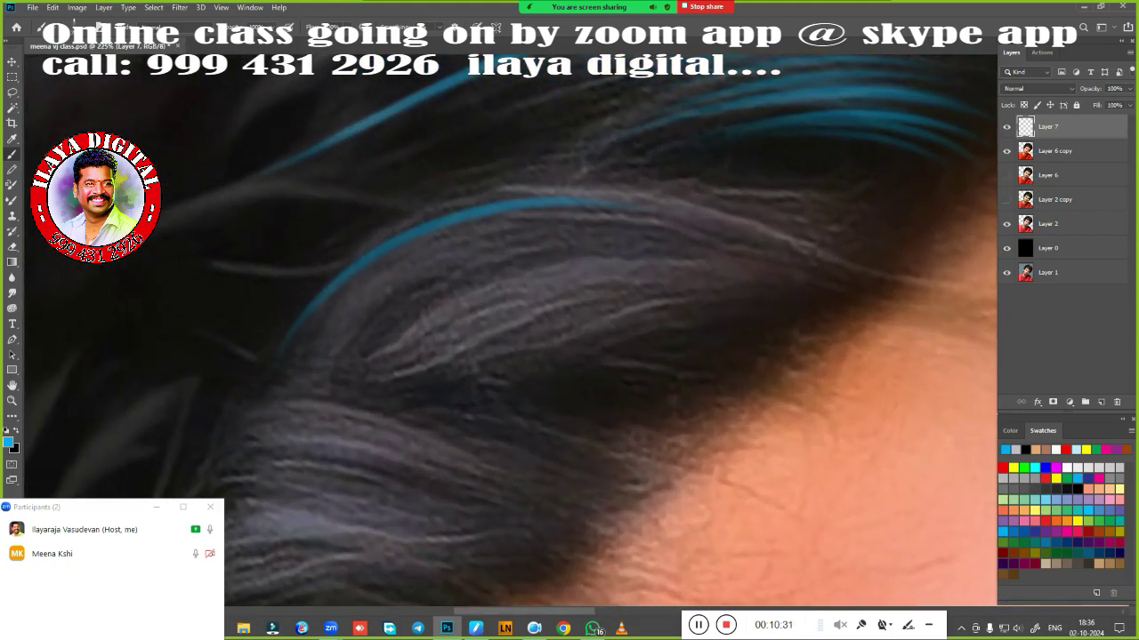
mouse_move(680, 205)
left_mouse_down()
mouse_move(363, 276)
mouse_move(704, 213)
left_mouse_up()
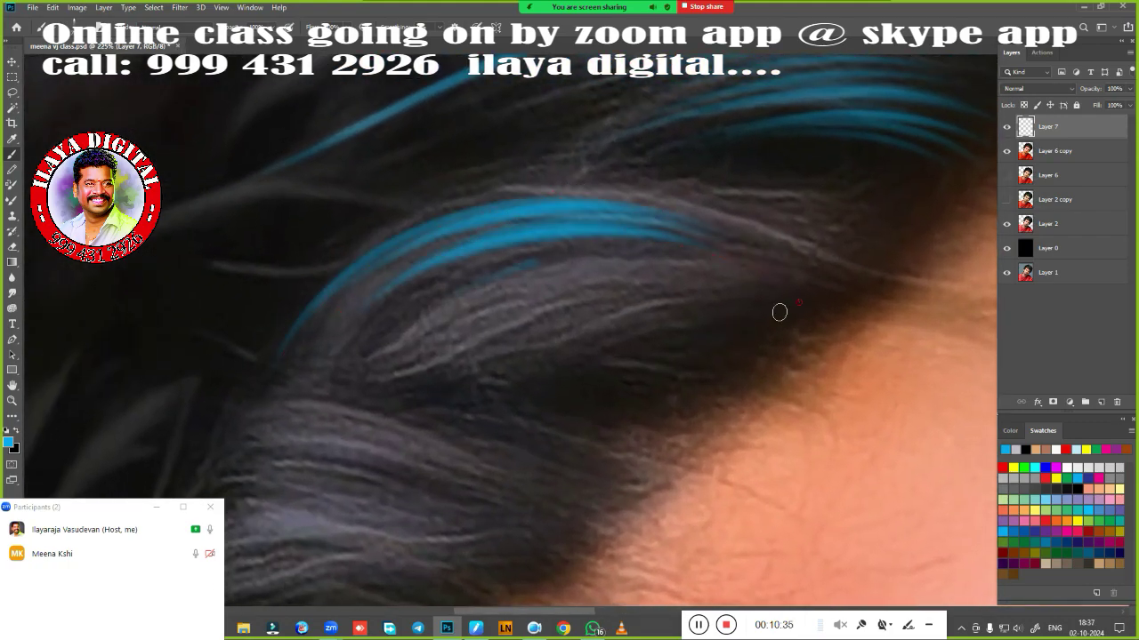
left_click_drag(498, 303, 789, 285)
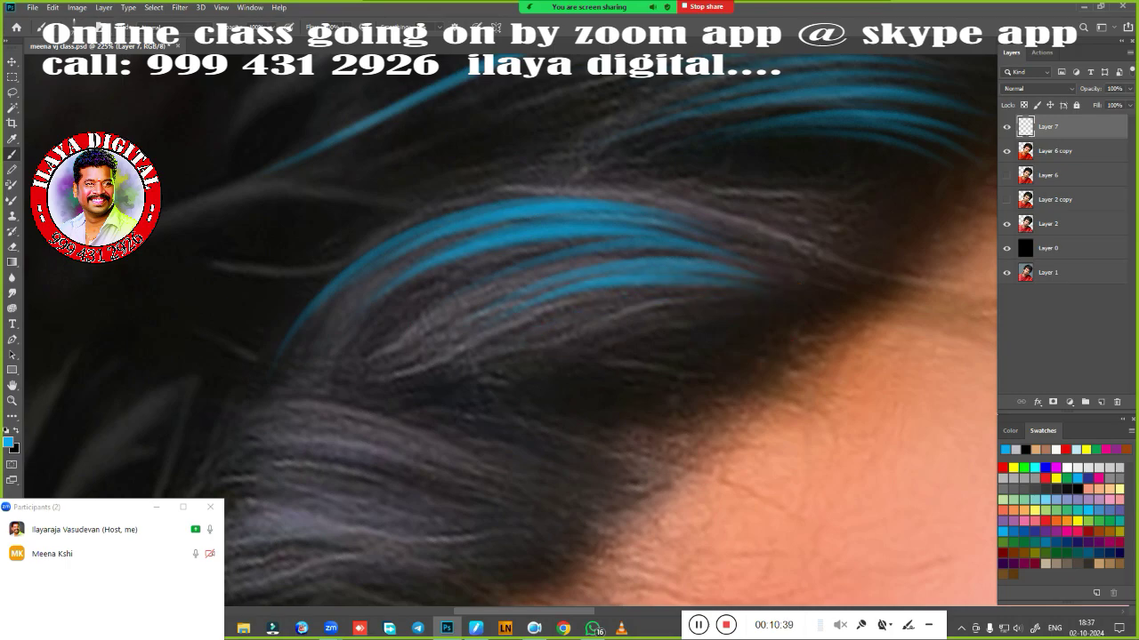
left_click_drag(427, 383, 810, 340)
Paint four more blue strands following the hair wave.
scroll(154, 360, "up", 2)
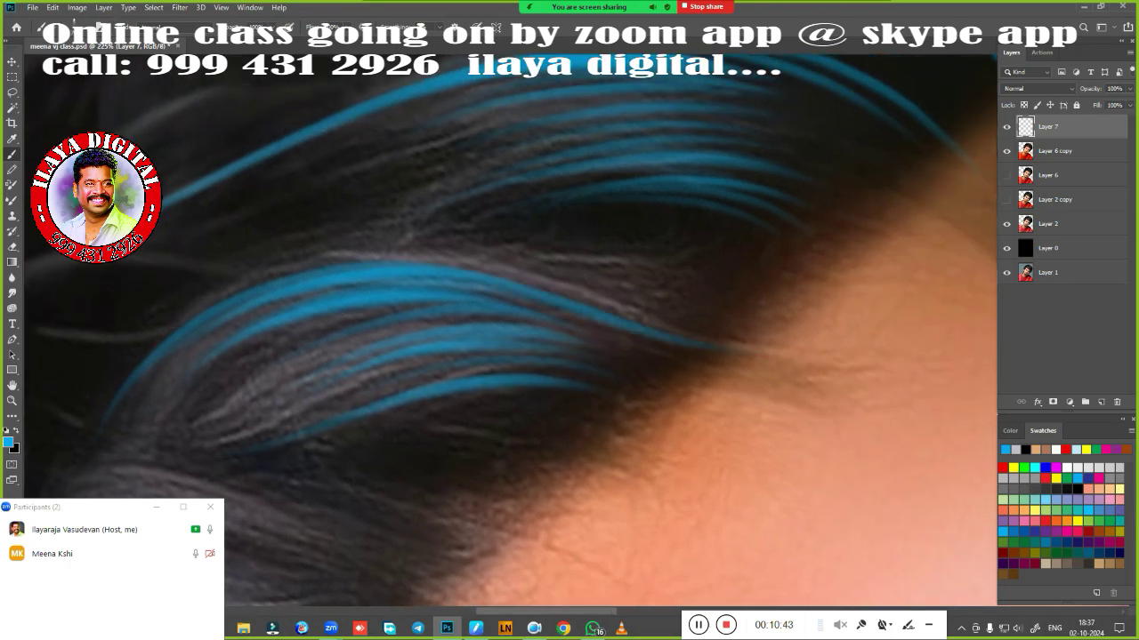
left_click_drag(515, 276, 740, 342)
left_click_drag(391, 257, 729, 349)
left_click_drag(489, 254, 765, 345)
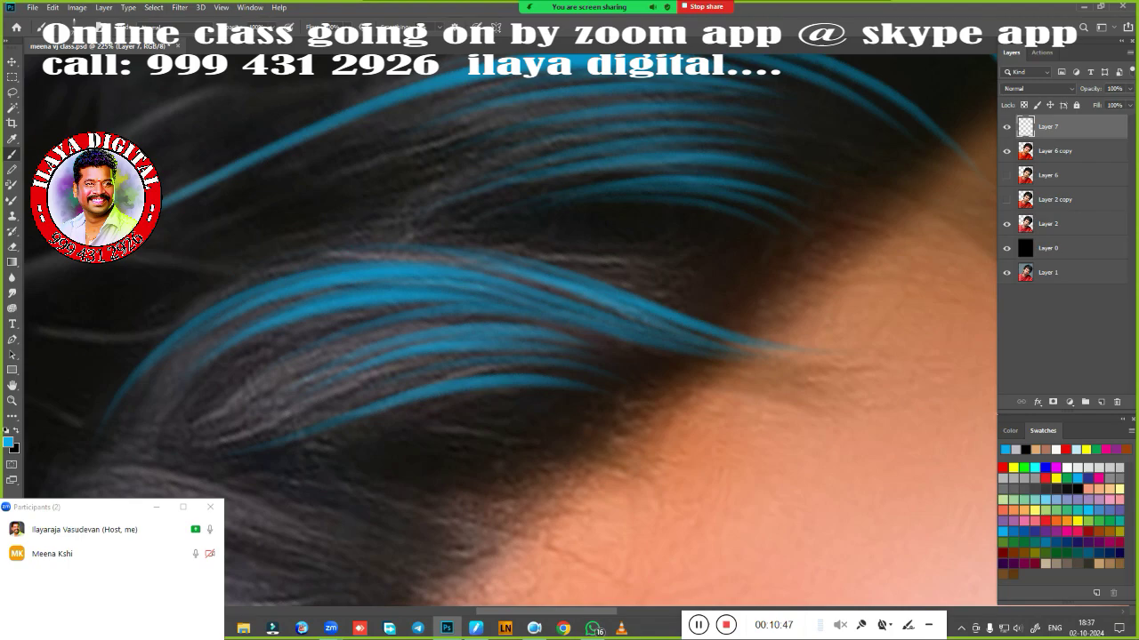
left_click_drag(176, 337, 819, 351)
Sweep blue strands up-right through the grey hair.
scroll(838, 157, "down", 2)
scroll(712, 222, "down", 2)
scroll(533, 329, "up", 1)
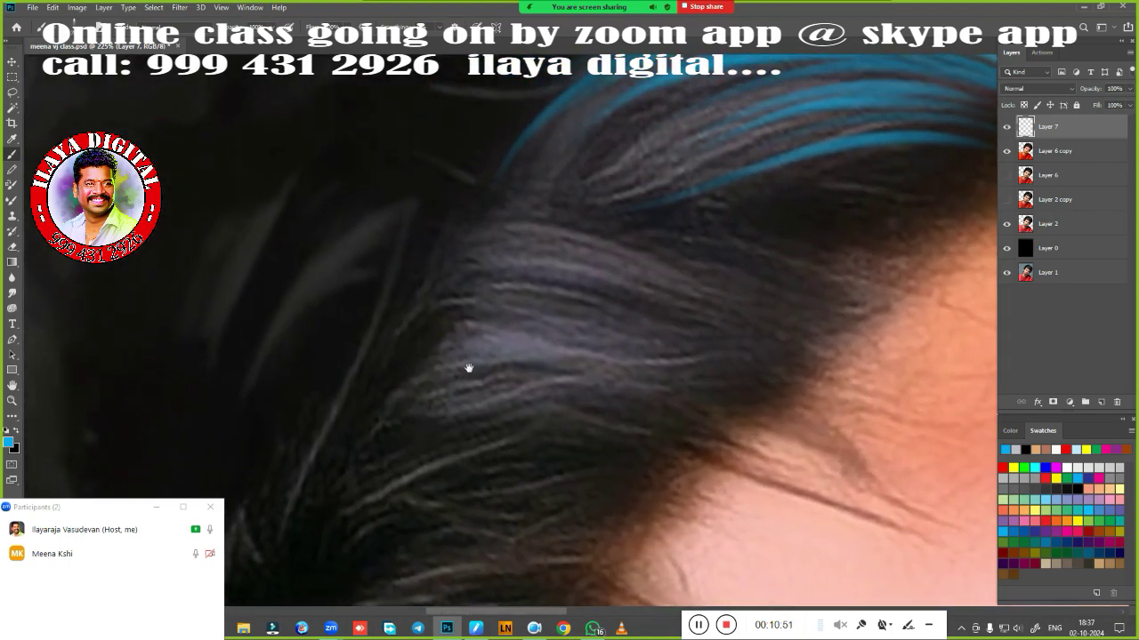
scroll(623, 364, "down", 2)
scroll(555, 376, "down", 1)
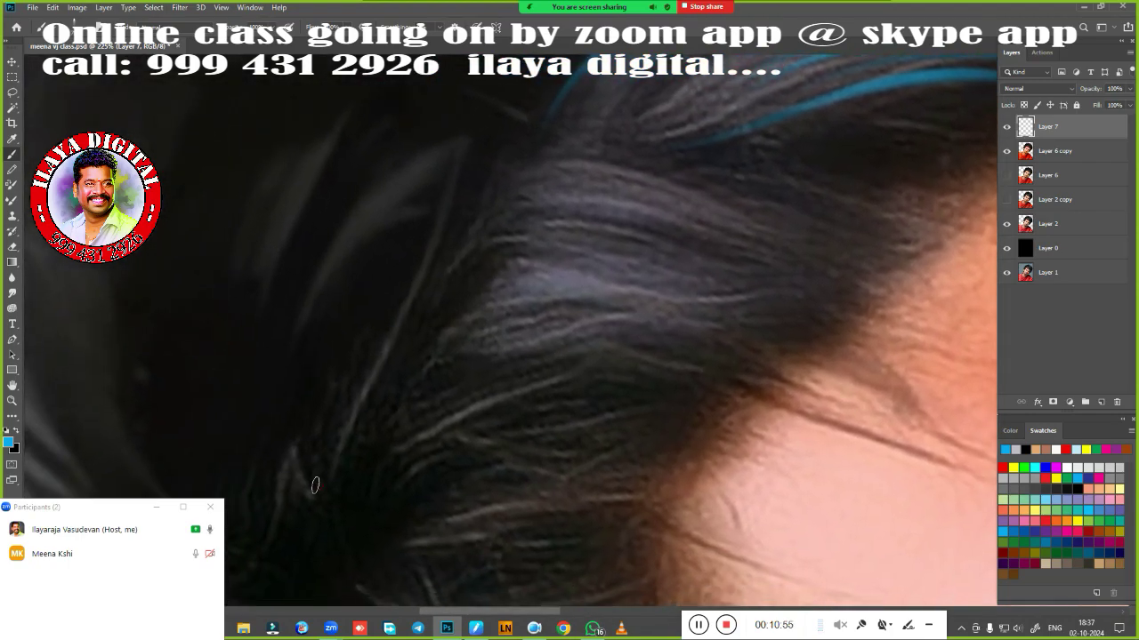
left_click_drag(343, 434, 620, 310)
left_click_drag(434, 311, 654, 242)
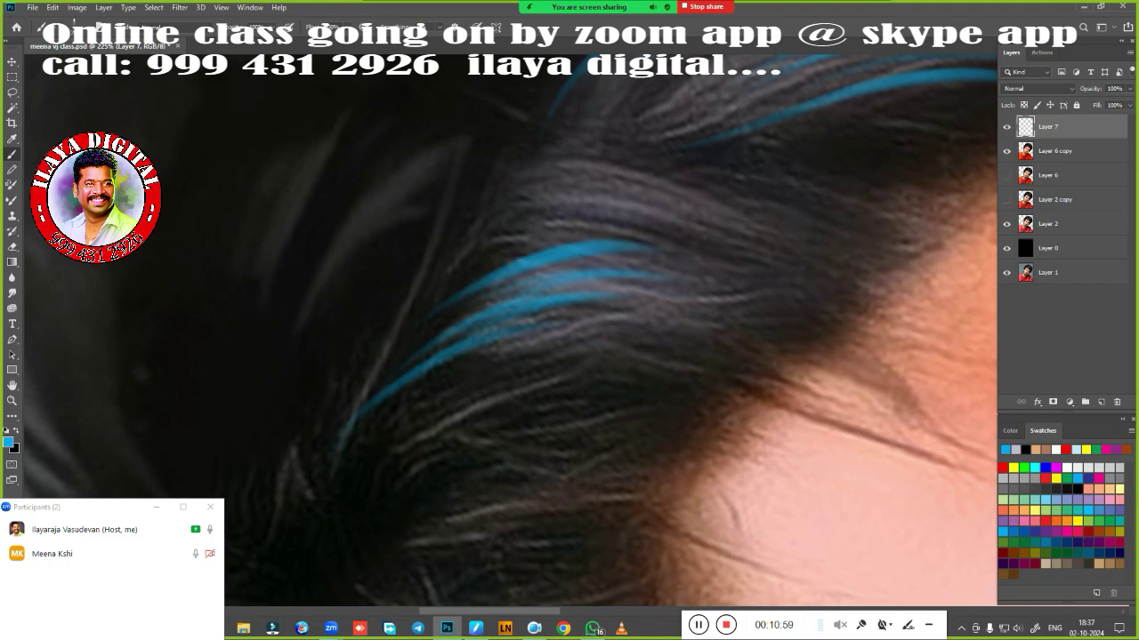
left_click_drag(471, 300, 703, 223)
left_click_drag(534, 230, 737, 190)
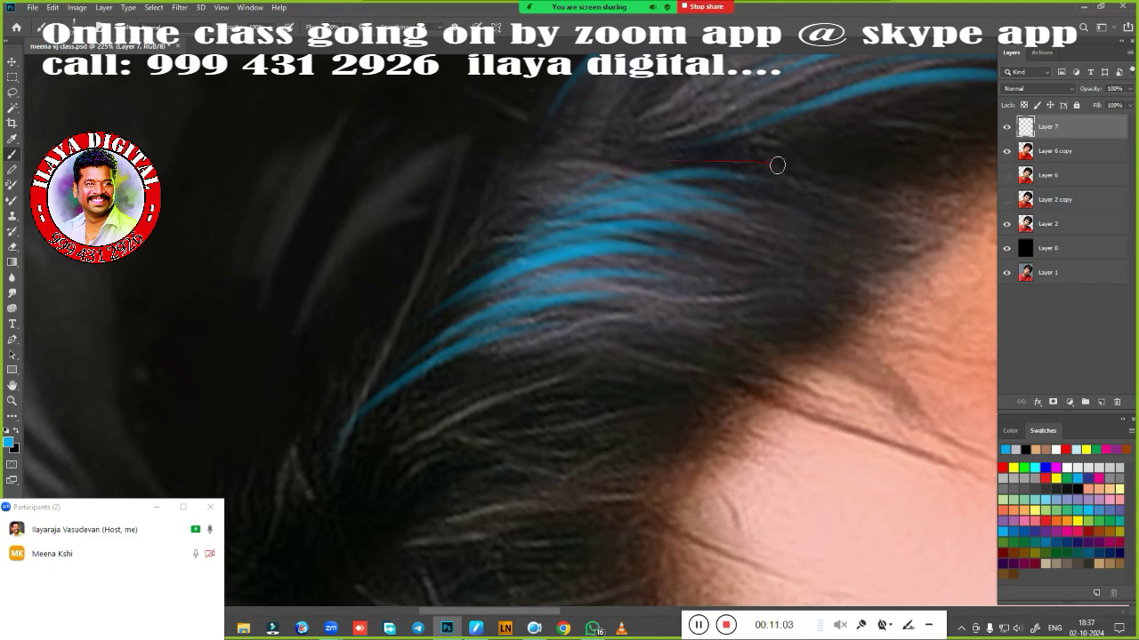
Add six blue strands across the lower grey hair, then bring the hairline into view.
scroll(776, 166, "down", 2)
left_click_drag(303, 402, 525, 262)
mouse_move(321, 347)
left_mouse_down()
mouse_move(503, 258)
mouse_move(556, 215)
left_mouse_up()
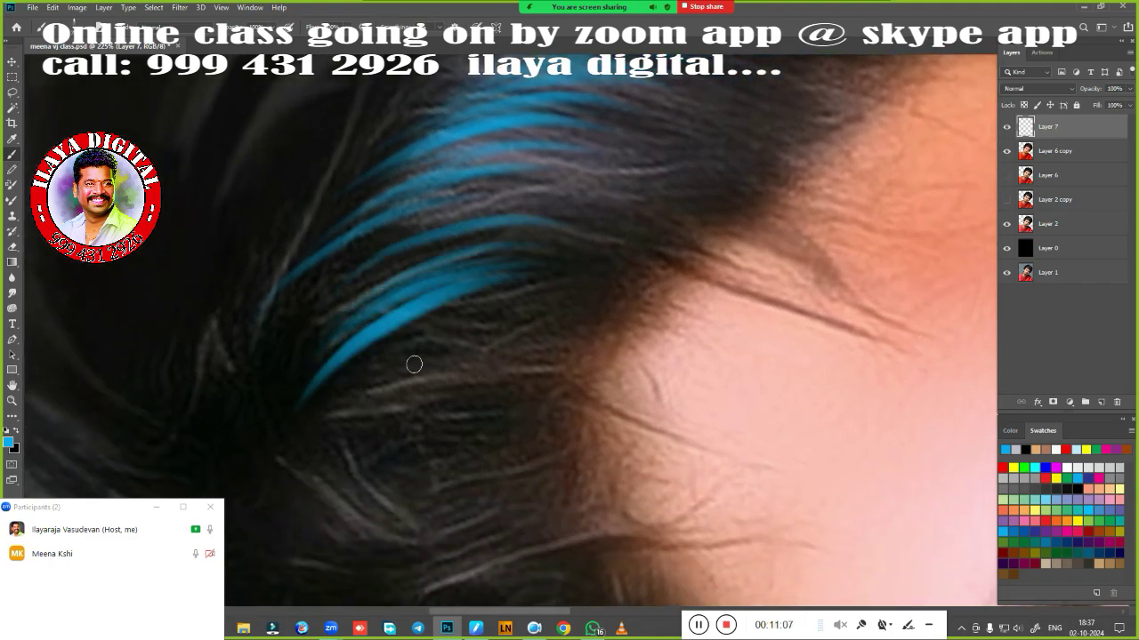
left_click_drag(352, 306, 559, 232)
left_click_drag(367, 258, 532, 201)
left_click_drag(330, 293, 507, 210)
left_click_drag(384, 247, 729, 192)
scroll(576, 331, "up", 3)
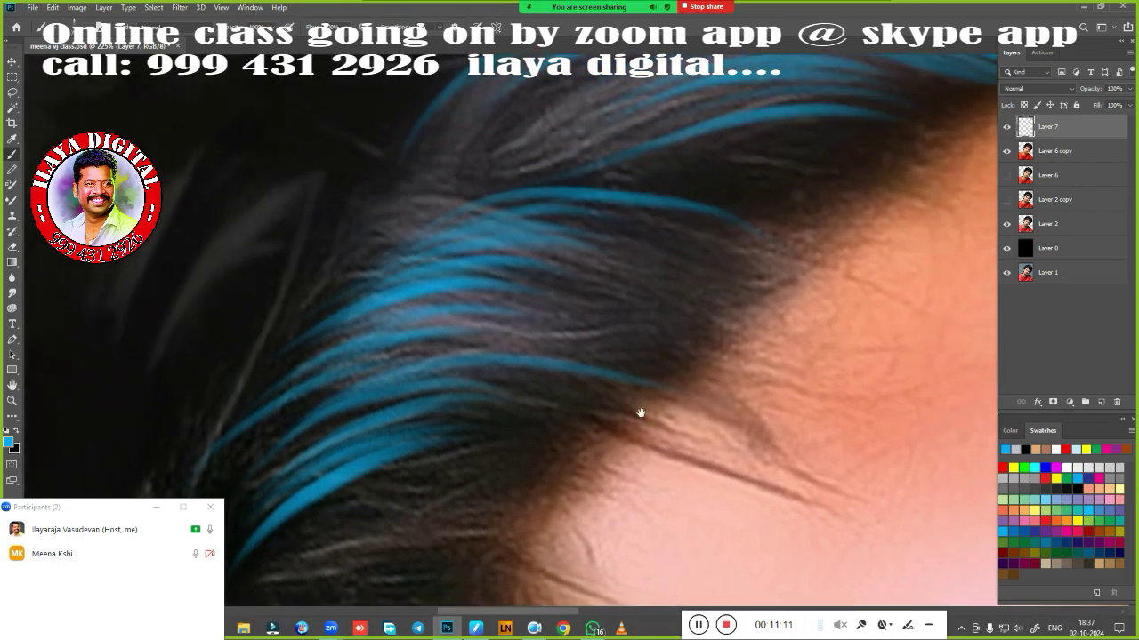
left_click_drag(640, 413, 718, 462)
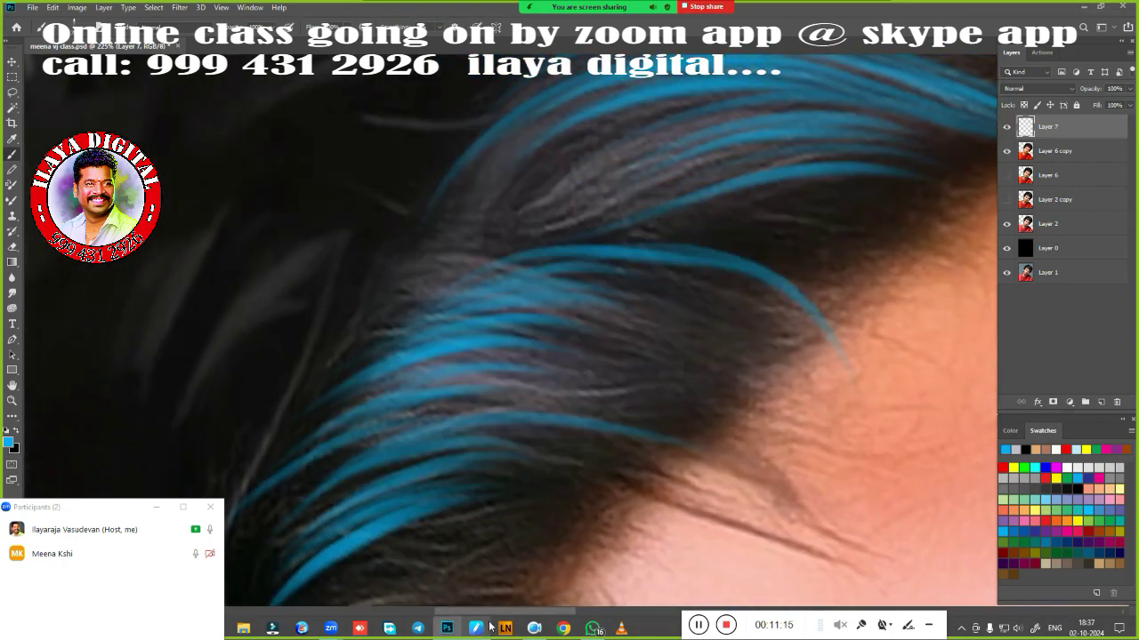
scroll(592, 496, "down", 3)
scroll(663, 355, "up", 2)
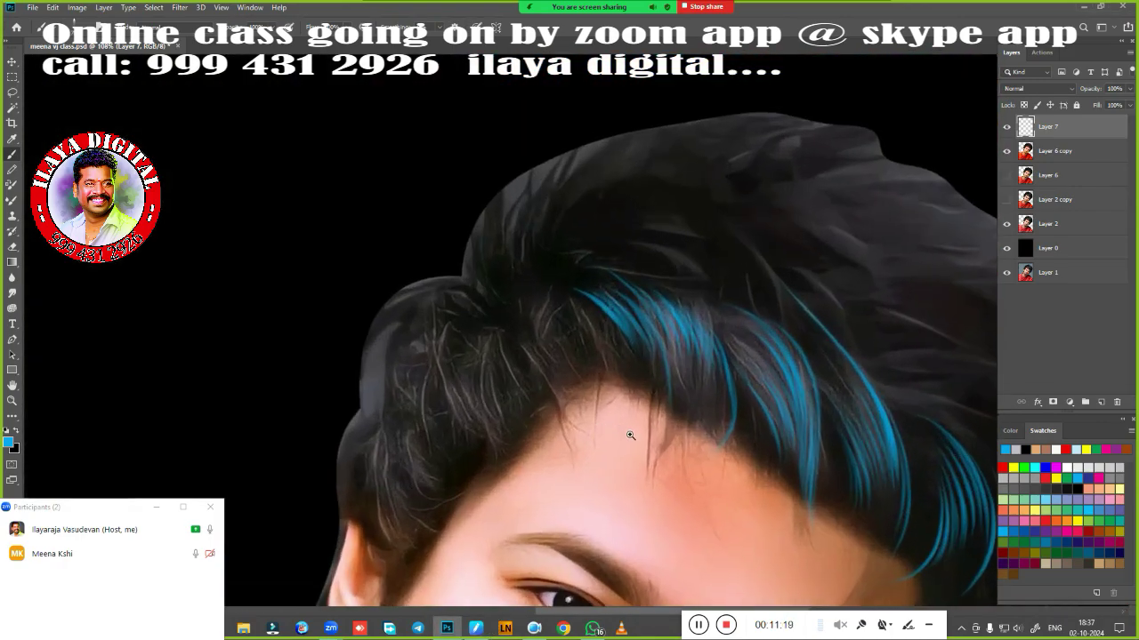
Paint several blue strands sweeping up across the hairline on Layer 7 with the Brush.
scroll(626, 430, "up", 3)
scroll(627, 429, "up", 2)
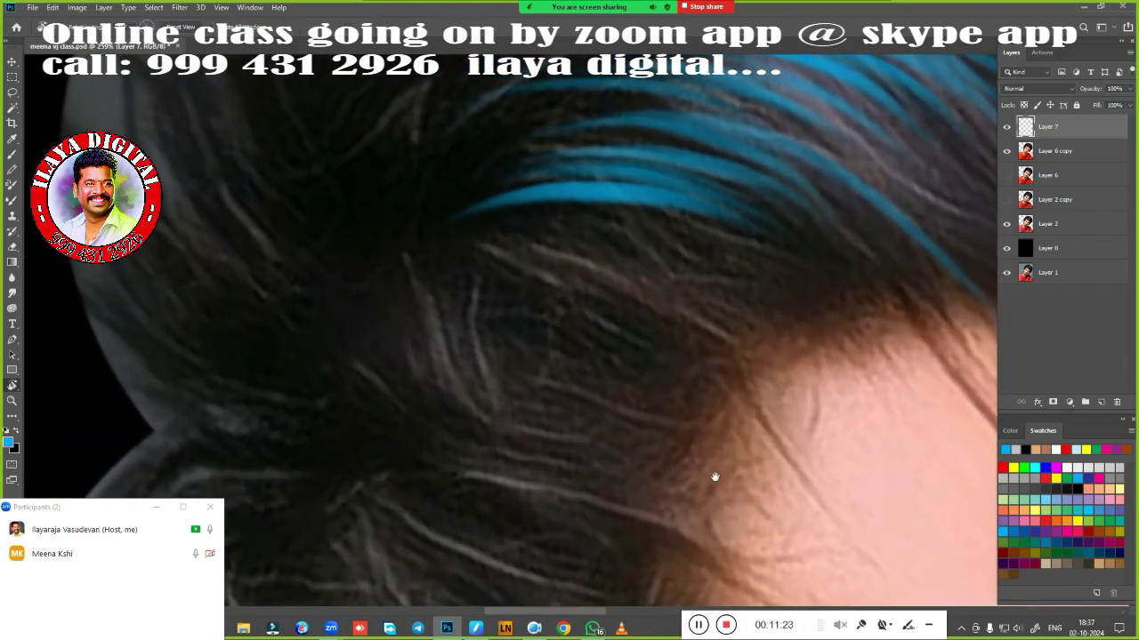
key("b")
left_click_drag(388, 414, 550, 295)
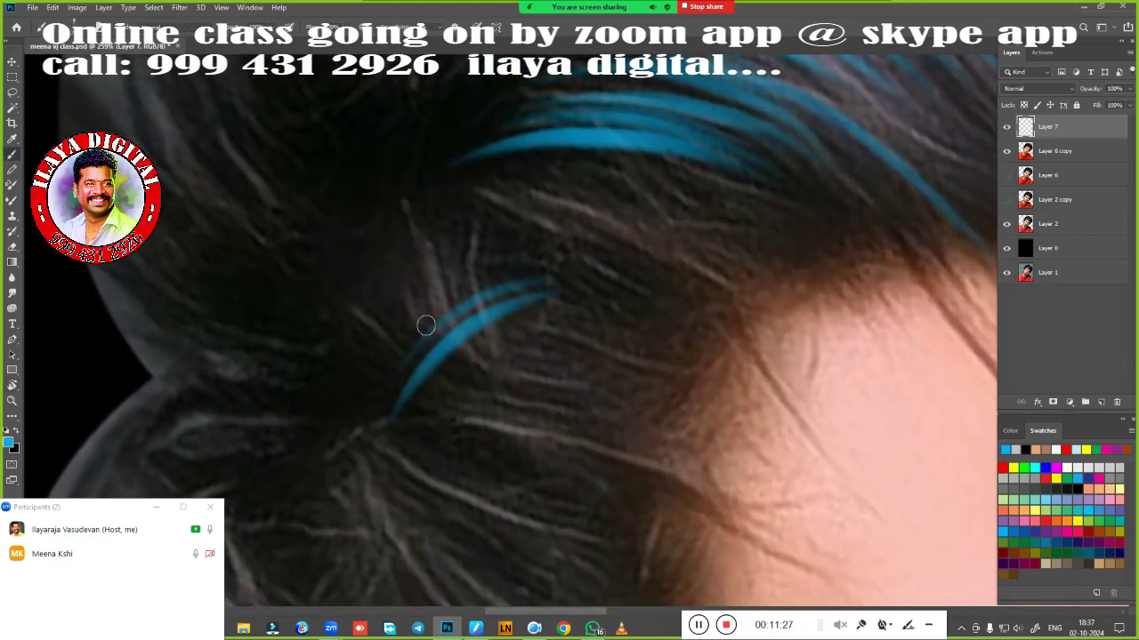
left_click_drag(408, 335, 587, 260)
left_click_drag(447, 301, 660, 206)
mouse_move(439, 272)
left_mouse_down()
mouse_move(605, 196)
mouse_move(706, 171)
left_mouse_up()
left_click_drag(450, 300, 765, 169)
left_click_drag(653, 169, 794, 285)
scroll(232, 434, "down", 4)
left_click_drag(242, 434, 231, 433)
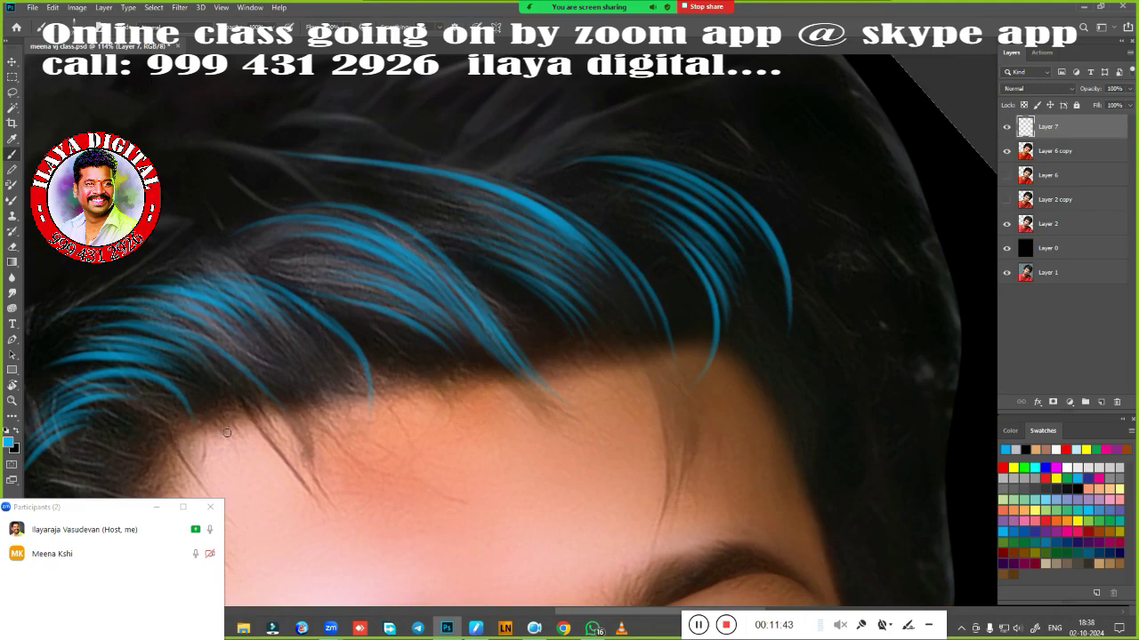
Add long curved blue strands through the temple hair, extending up from the roots.
scroll(703, 322, "down", 5)
scroll(593, 305, "up", 5)
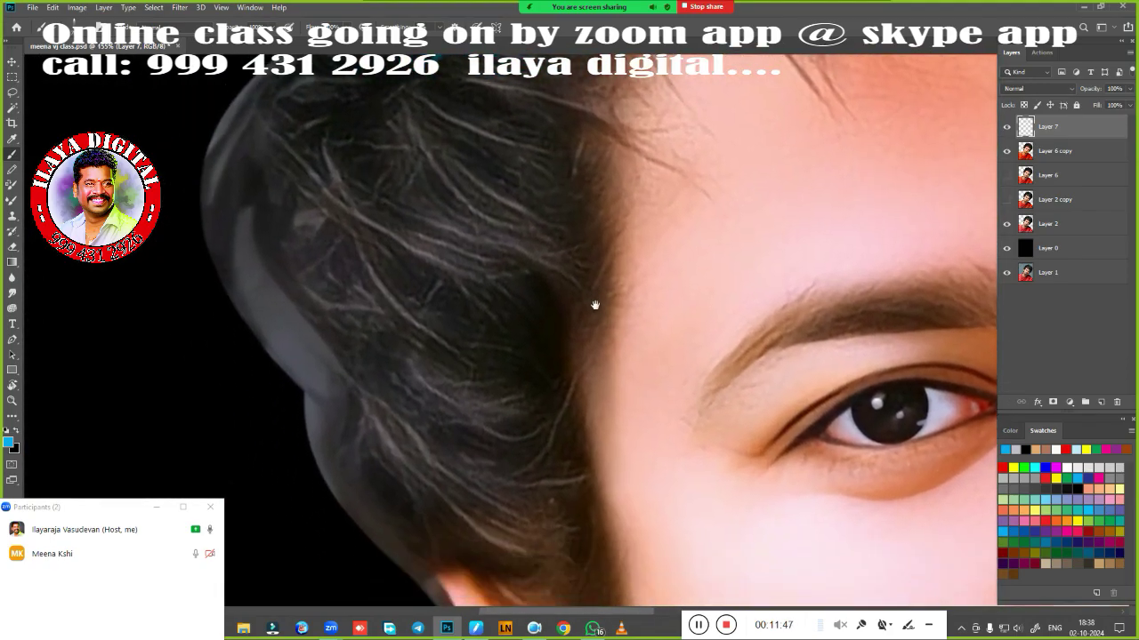
scroll(635, 395, "up", 2)
scroll(636, 395, "down", 5)
scroll(453, 389, "up", 5)
scroll(551, 471, "up", 2)
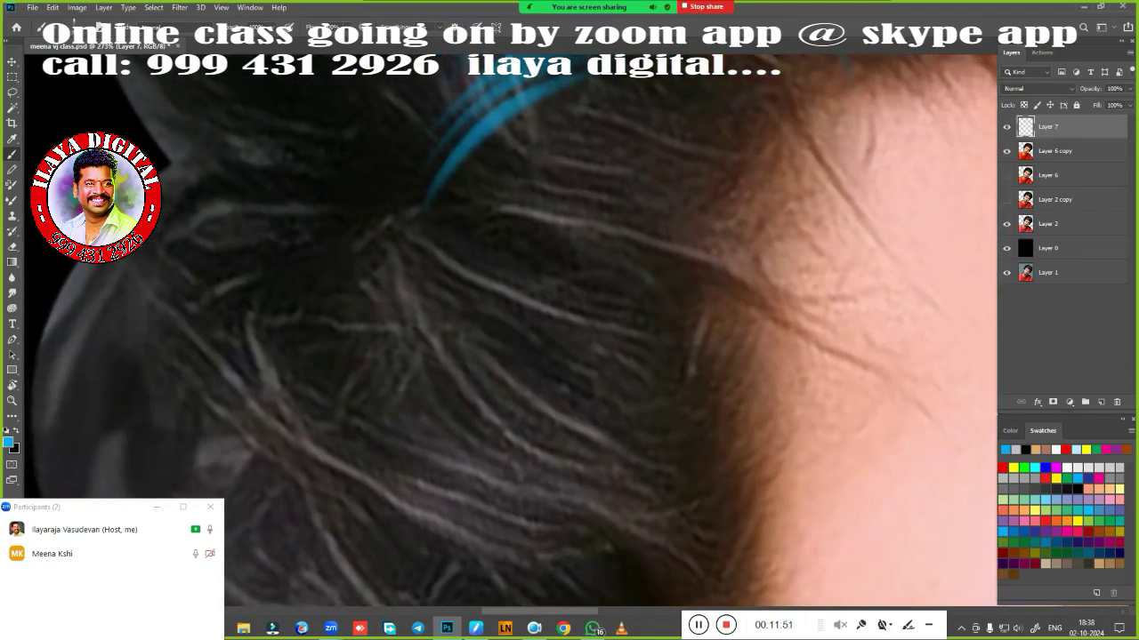
left_click_drag(391, 278, 431, 382)
mouse_move(405, 256)
left_mouse_down()
mouse_move(533, 323)
mouse_move(614, 318)
left_mouse_up()
scroll(690, 284, "down", 3)
left_click_drag(348, 222, 773, 436)
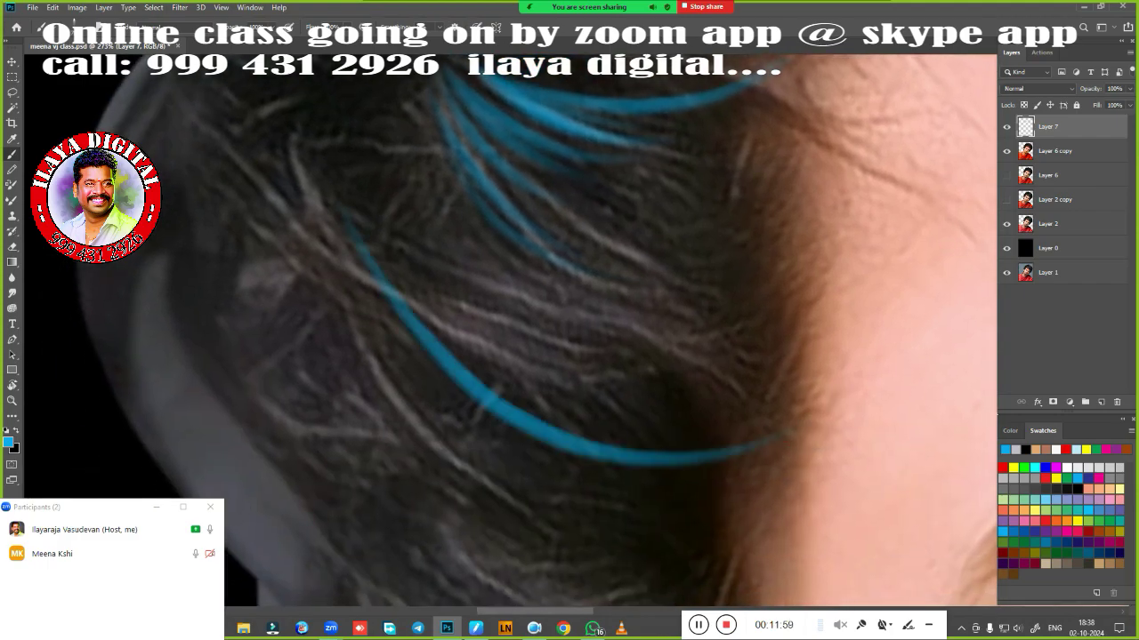
left_click_drag(391, 271, 751, 384)
left_click_drag(433, 355, 787, 417)
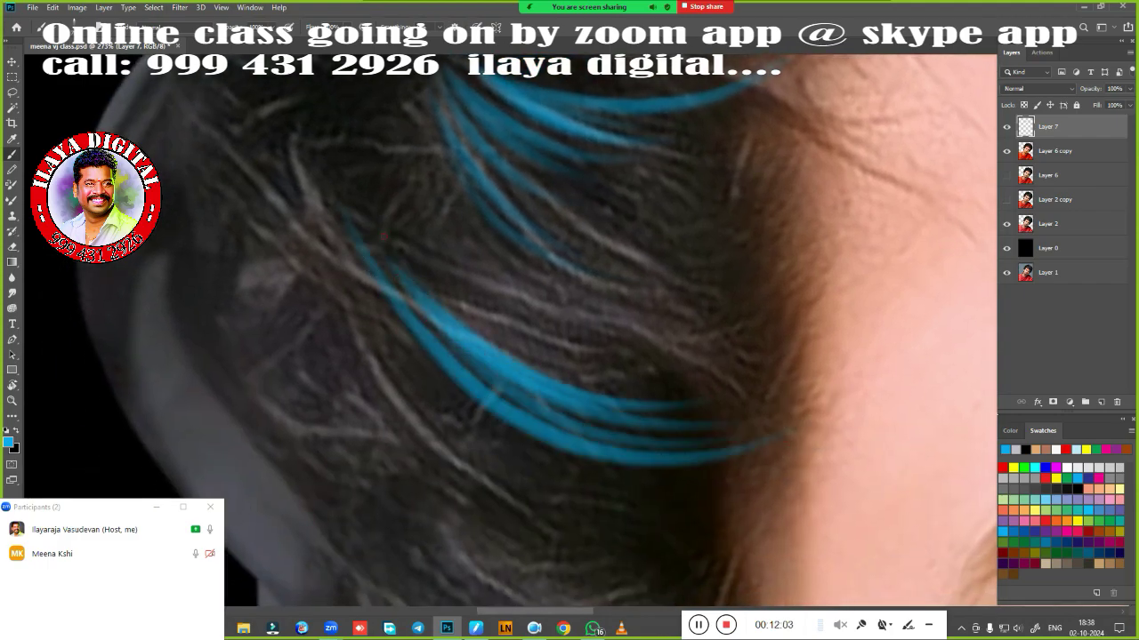
Paint a group of curved blue strands across the side hair.
scroll(658, 332, "down", 3)
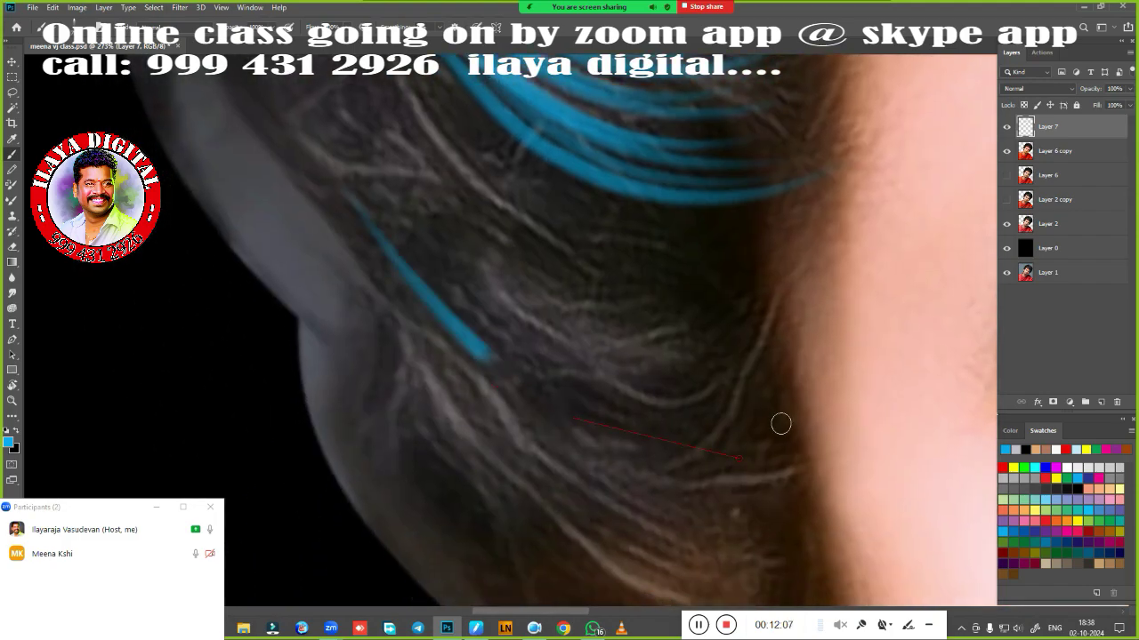
left_click_drag(391, 240, 715, 366)
mouse_move(363, 210)
left_mouse_down()
mouse_move(756, 383)
mouse_move(752, 342)
left_mouse_up()
left_click_drag(422, 222, 738, 294)
left_click_drag(435, 223, 771, 284)
mouse_move(443, 262)
left_mouse_down()
mouse_move(756, 356)
mouse_move(788, 320)
left_mouse_up()
mouse_move(495, 298)
left_mouse_down()
mouse_move(729, 392)
mouse_move(729, 409)
left_mouse_up()
Add curved blue strands above the ear and through the lower hair near it.
scroll(660, 437, "down", 2)
scroll(573, 164, "down", 3)
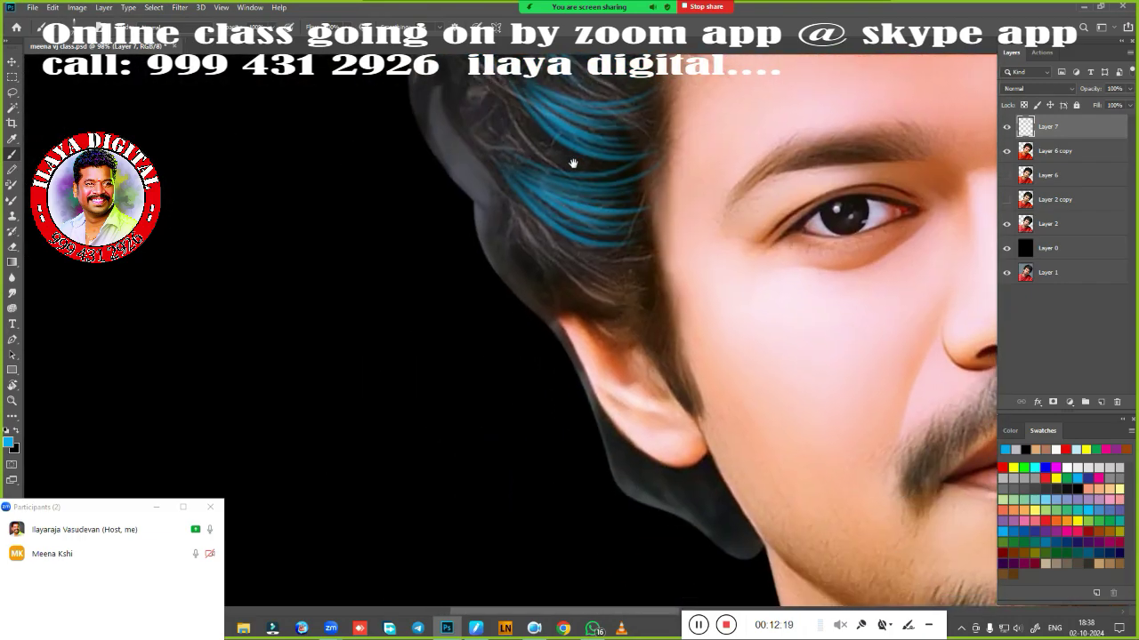
scroll(573, 163, "up", 3)
scroll(610, 254, "up", 2)
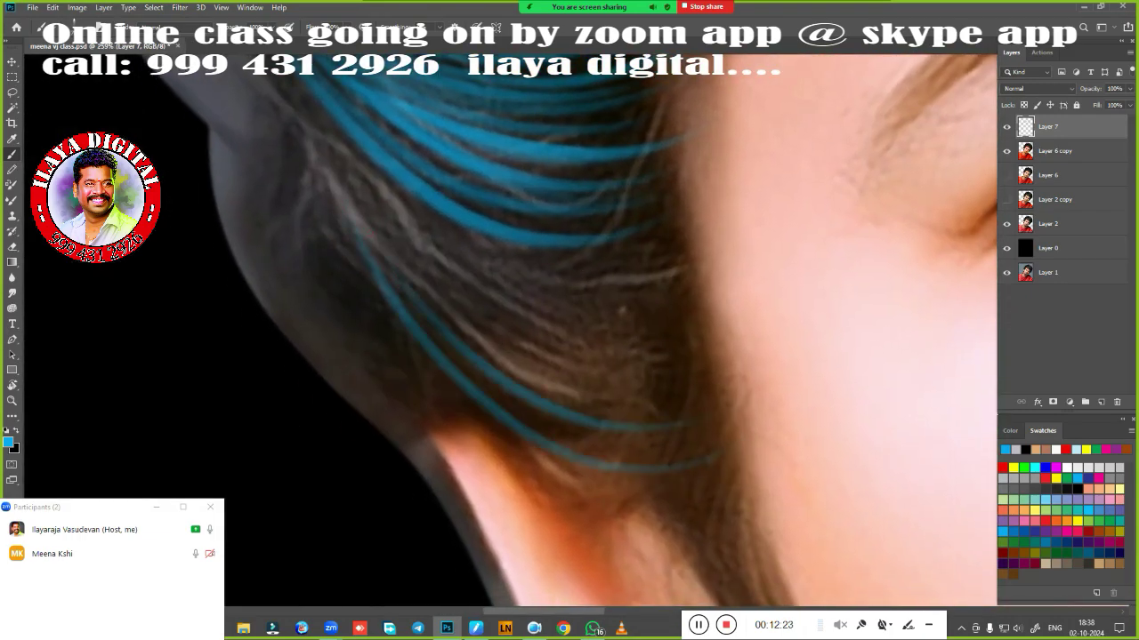
mouse_move(383, 258)
left_mouse_down()
mouse_move(635, 391)
mouse_move(702, 347)
left_mouse_up()
left_click_drag(418, 254, 756, 191)
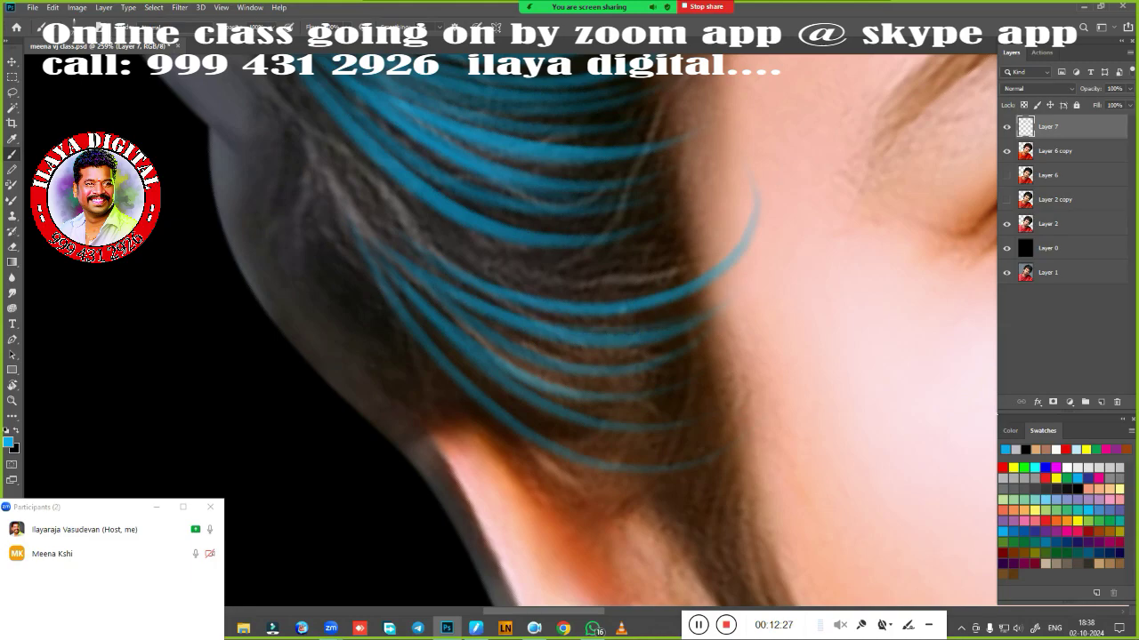
left_click_drag(454, 307, 694, 382)
mouse_move(440, 325)
left_mouse_down()
mouse_move(694, 427)
mouse_move(756, 355)
left_mouse_up()
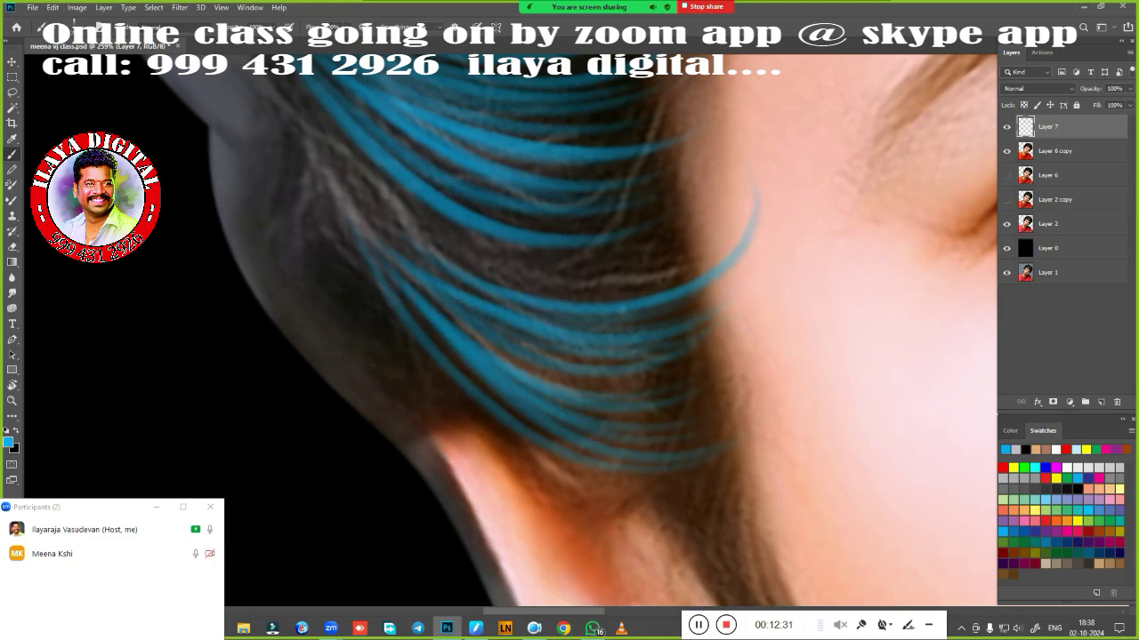
scroll(625, 427, "down", 5)
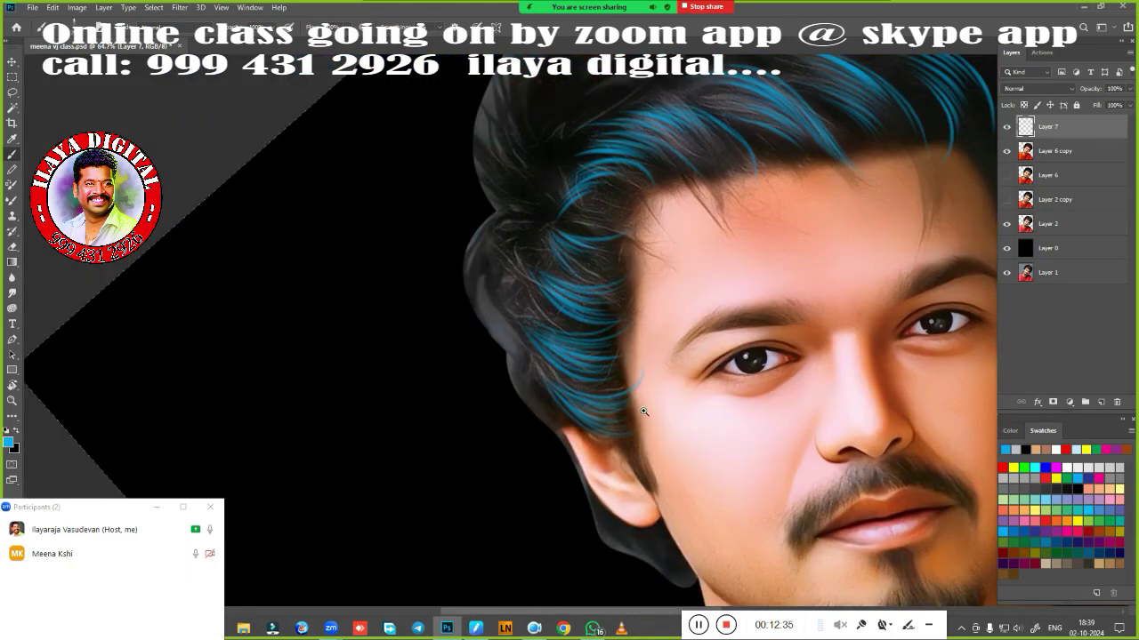
mouse_move(658, 365)
left_mouse_down()
mouse_move(550, 516)
mouse_move(399, 261)
left_mouse_up()
key("r")
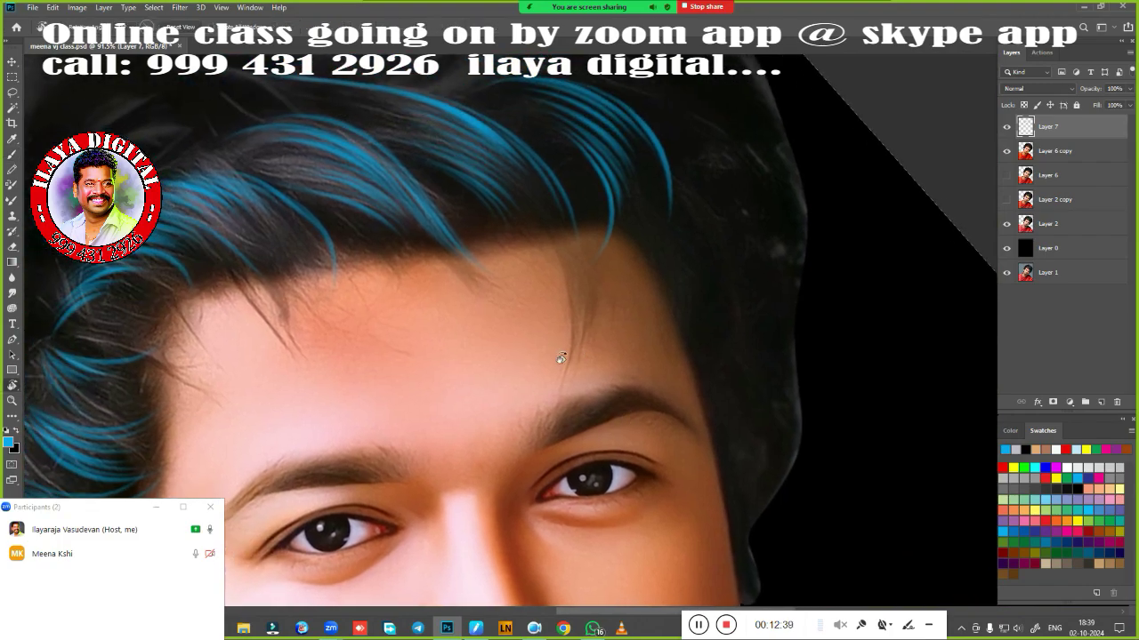
left_click_drag(557, 353, 621, 484)
scroll(603, 350, "down", 3)
left_click_drag(602, 350, 460, 383)
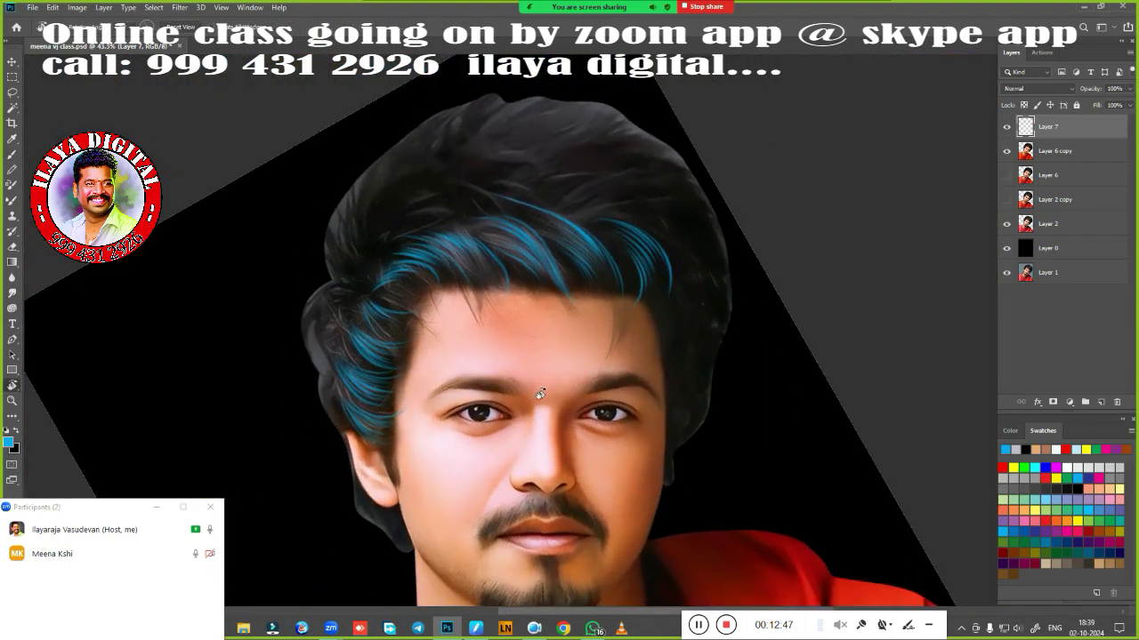
left_click(1006, 150)
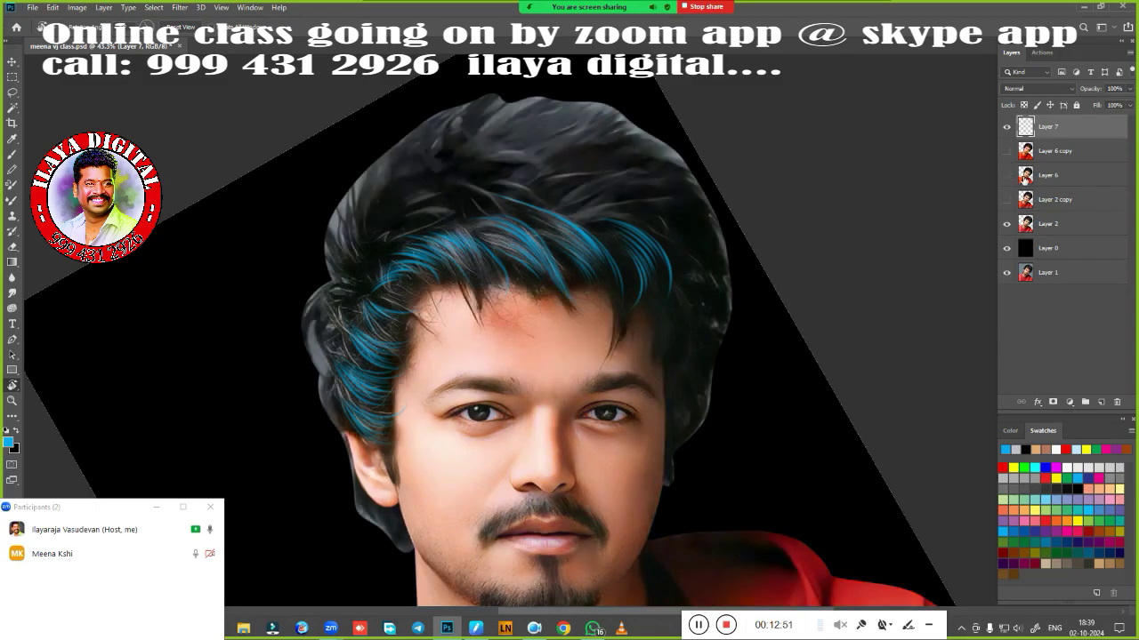
left_click(1006, 150)
scroll(452, 377, "up", 3)
mouse_move(452, 376)
left_mouse_down()
mouse_move(261, 445)
mouse_move(674, 305)
left_mouse_up()
scroll(673, 305, "up", 3)
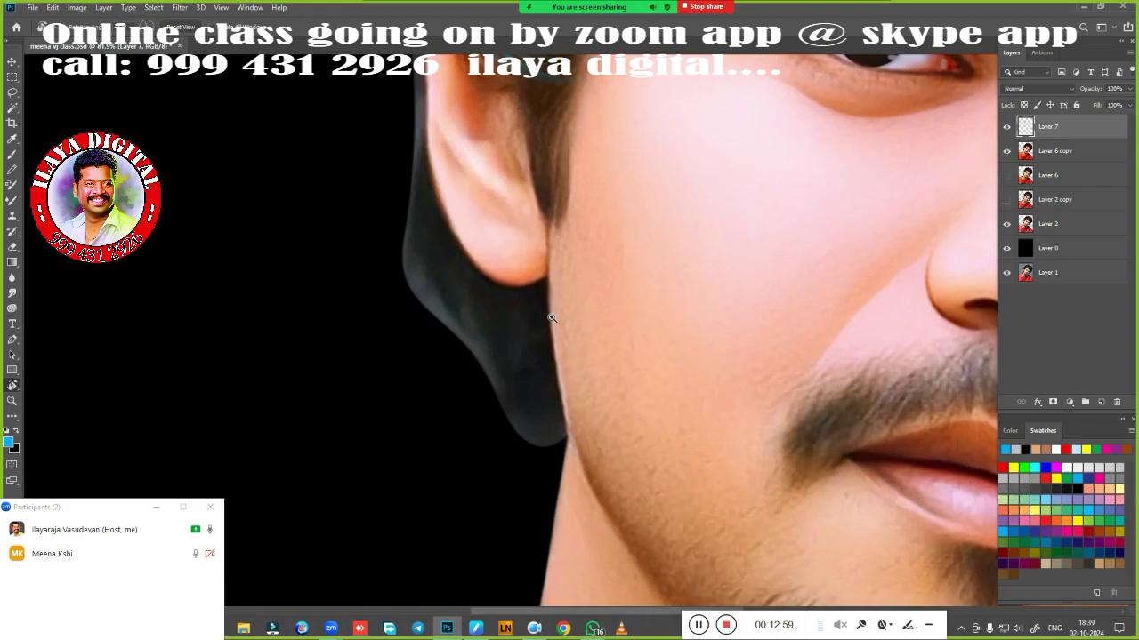
scroll(587, 427, "up", 2)
key("b")
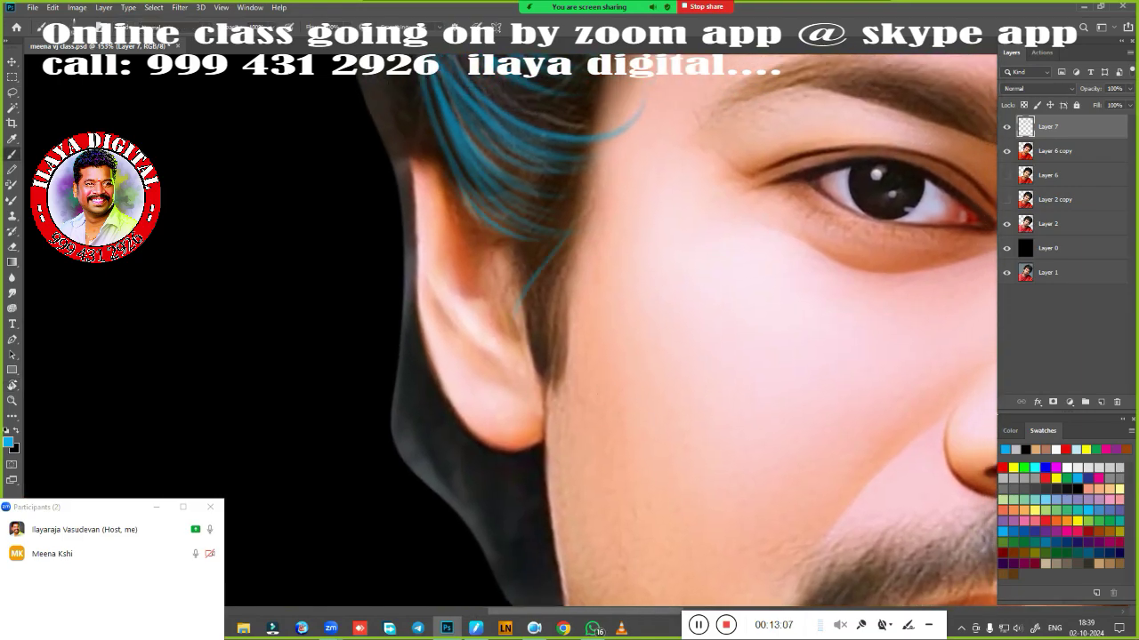
scroll(574, 301, "up", 2)
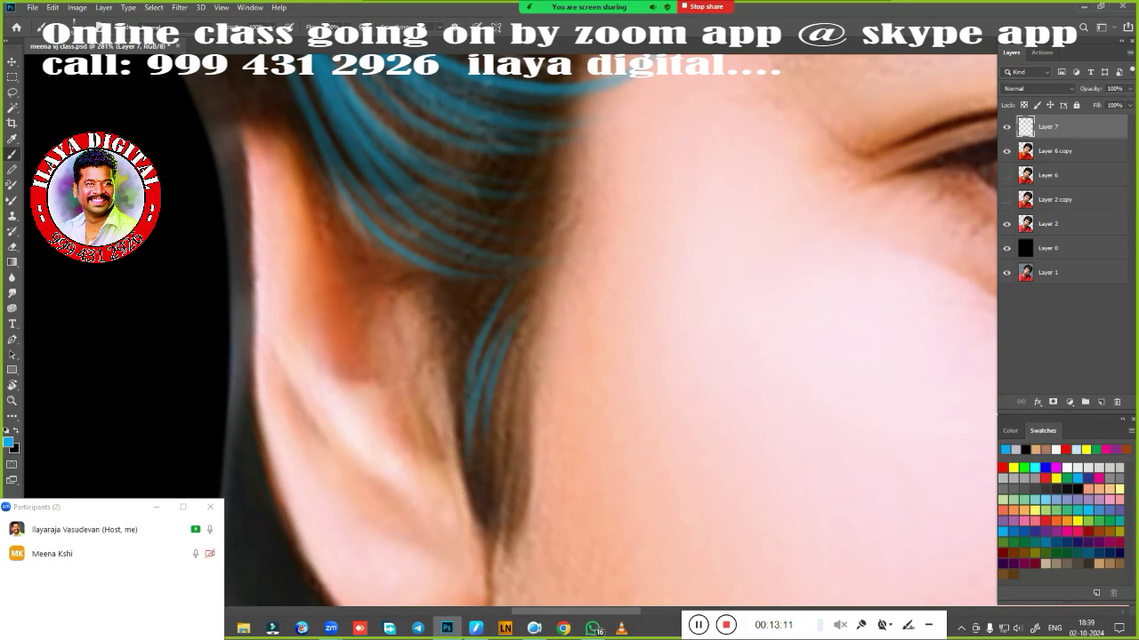
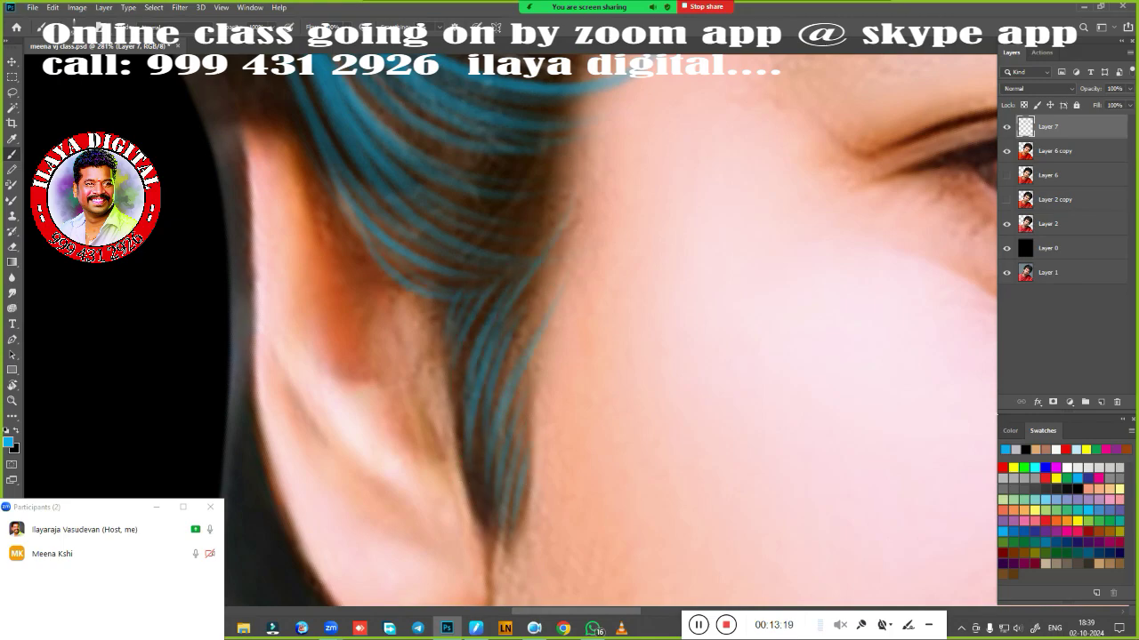
Paint thin blue strands down the earlobe edge on Layer 7.
scroll(521, 534, "left", 3)
scroll(510, 407, "left", 3)
scroll(539, 357, "left", 2)
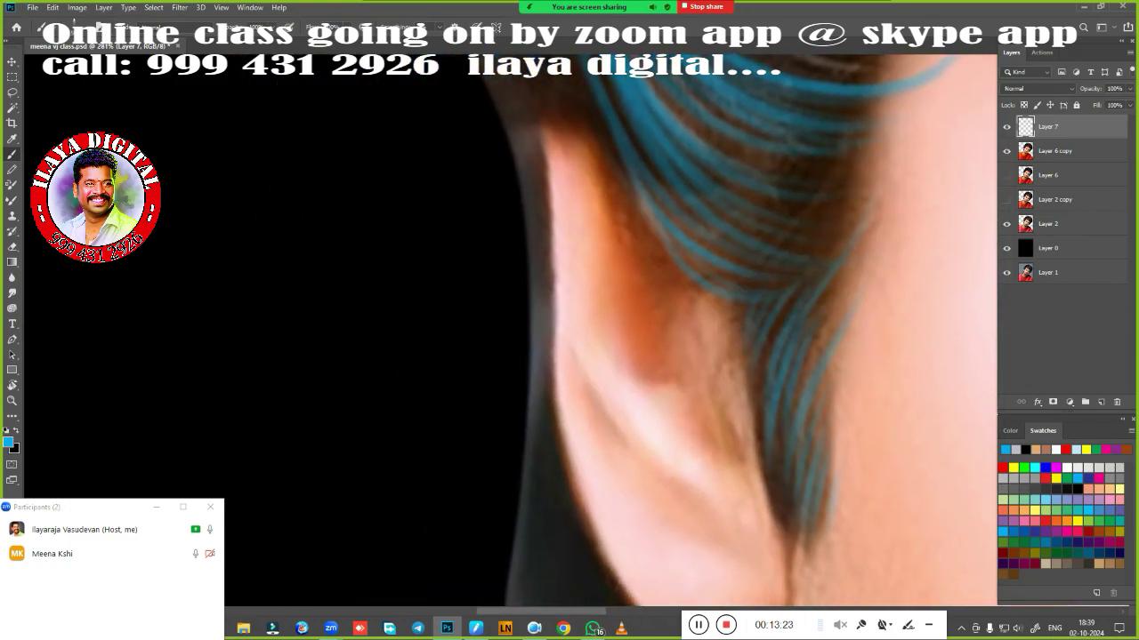
scroll(539, 358, "down", 3)
scroll(534, 313, "down", 2)
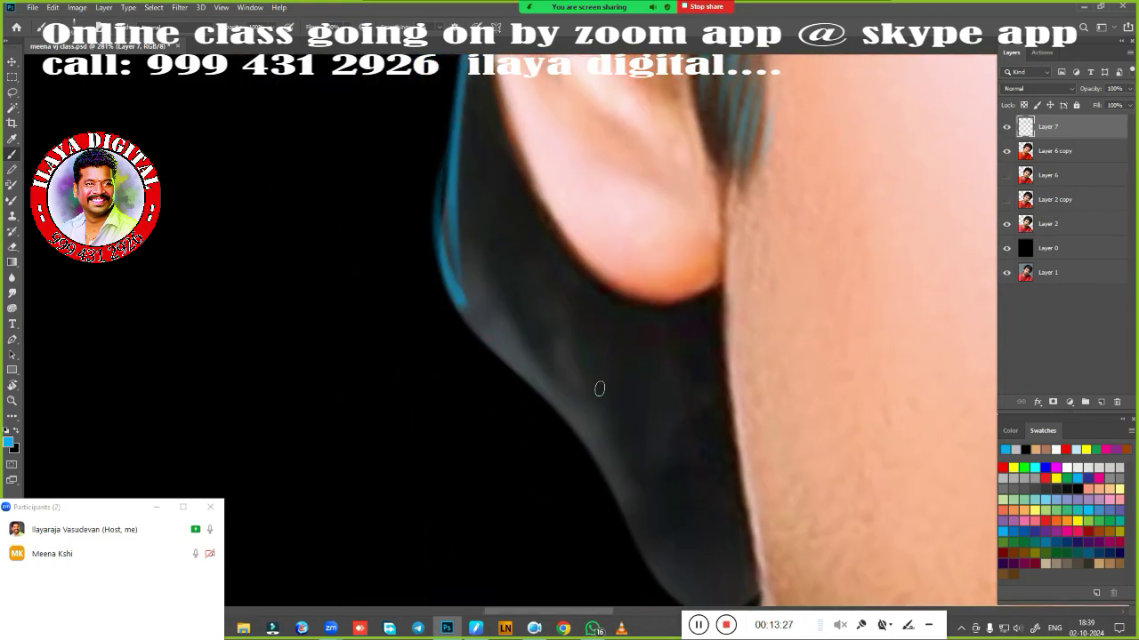
scroll(596, 386, "down", 2)
mouse_move(418, 240)
left_mouse_down()
mouse_move(507, 316)
mouse_move(636, 505)
left_mouse_up()
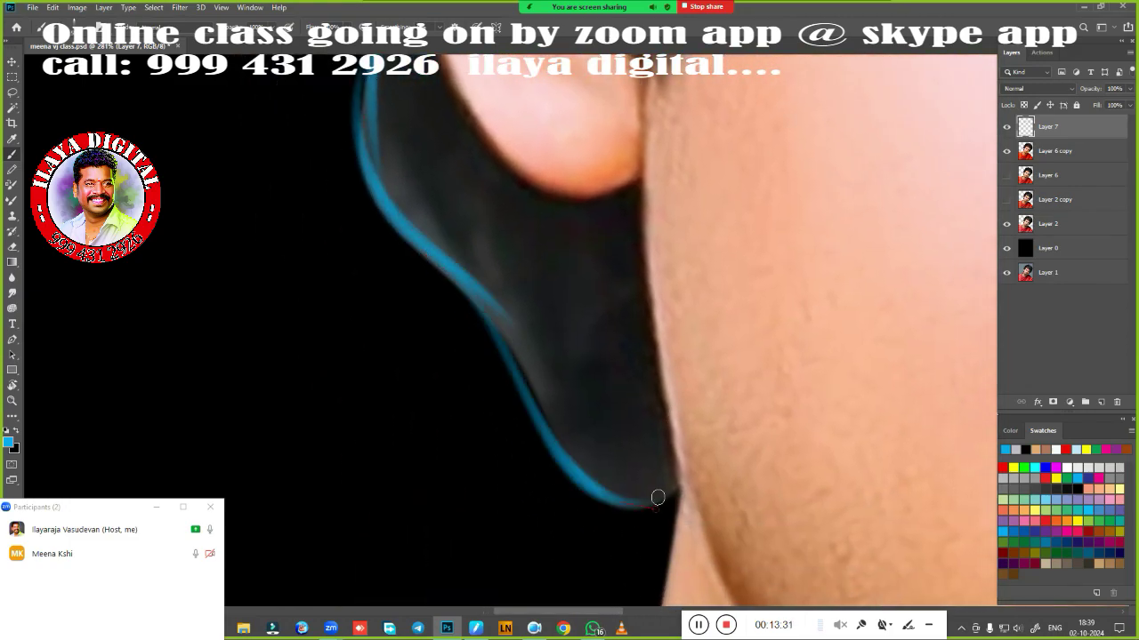
scroll(658, 497, "up", 2)
left_click_drag(593, 451, 676, 432)
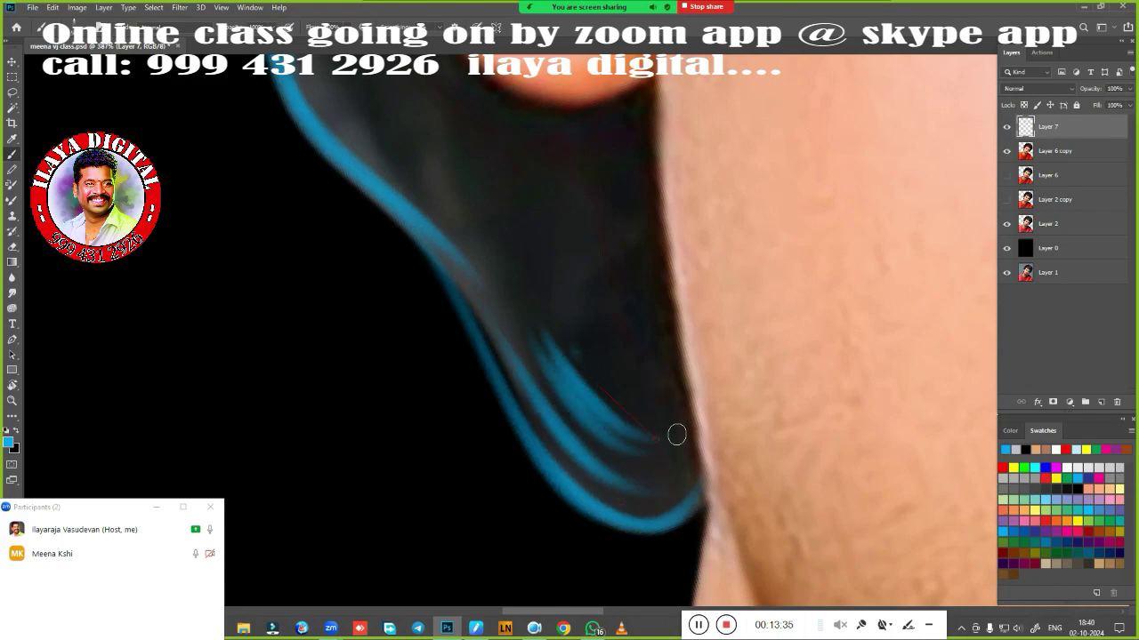
left_click_drag(623, 373, 658, 481)
left_click_drag(626, 296, 689, 523)
Paint blue hair strands in the dark hair beside the earlobe.
left_click_drag(383, 169, 445, 365)
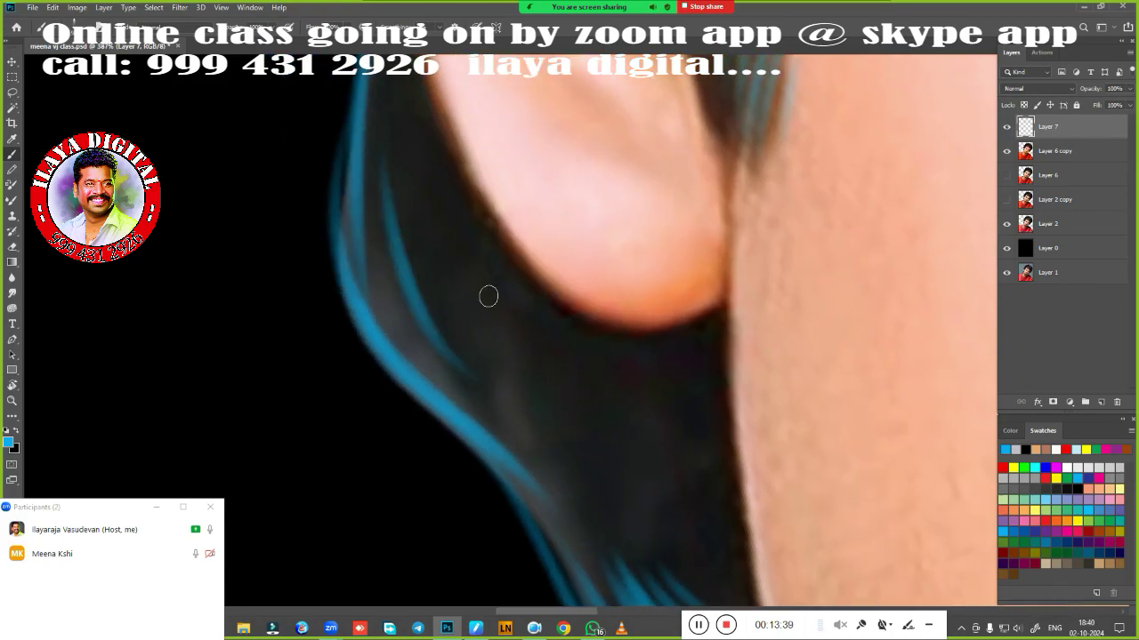
left_click_drag(356, 249, 418, 374)
left_click_drag(418, 200, 471, 392)
left_click_drag(427, 223, 544, 383)
Streak blue strands through the dark hair below the ear and zoom out to the face.
left_click_drag(623, 355, 516, 209)
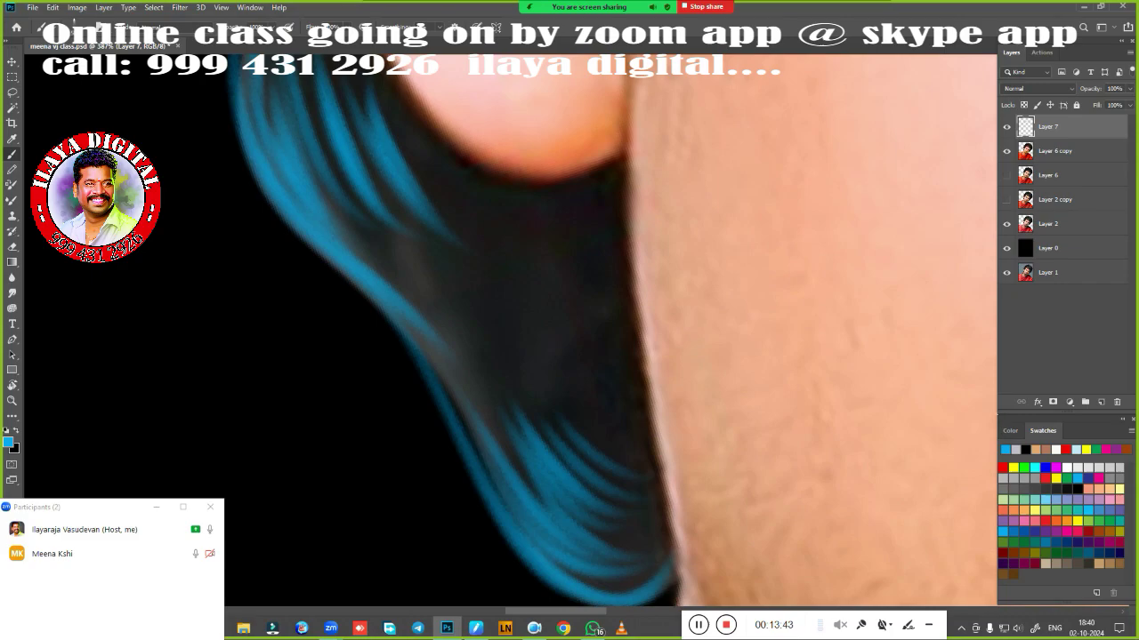
left_click_drag(522, 265, 582, 361)
left_click_drag(498, 228, 463, 374)
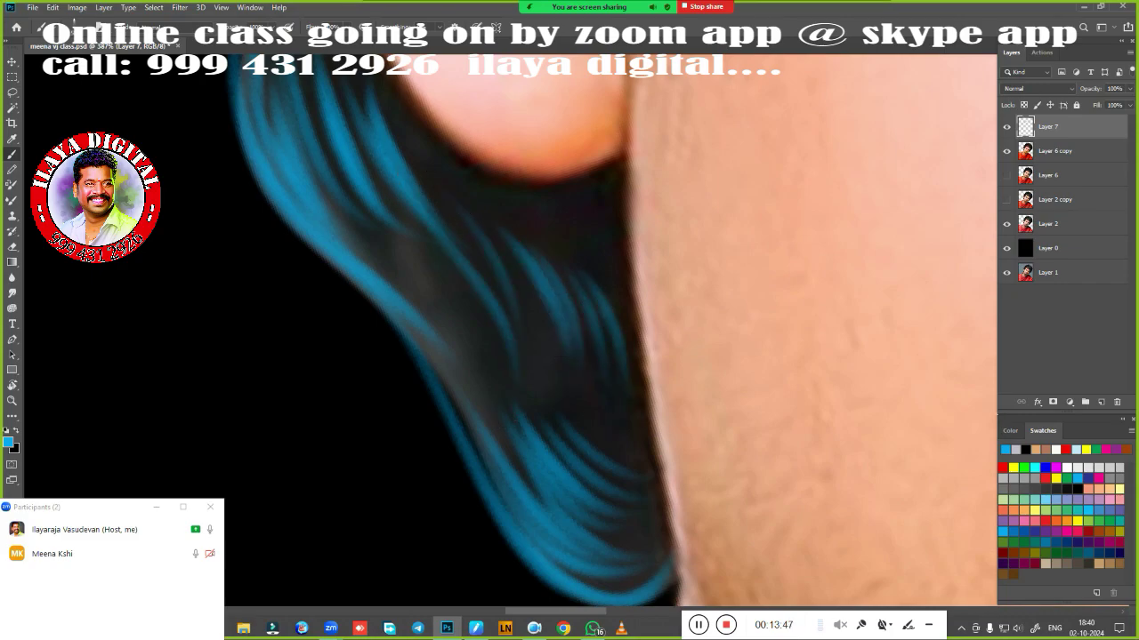
key("ctrl+0")
scroll(534, 312, "up", 5)
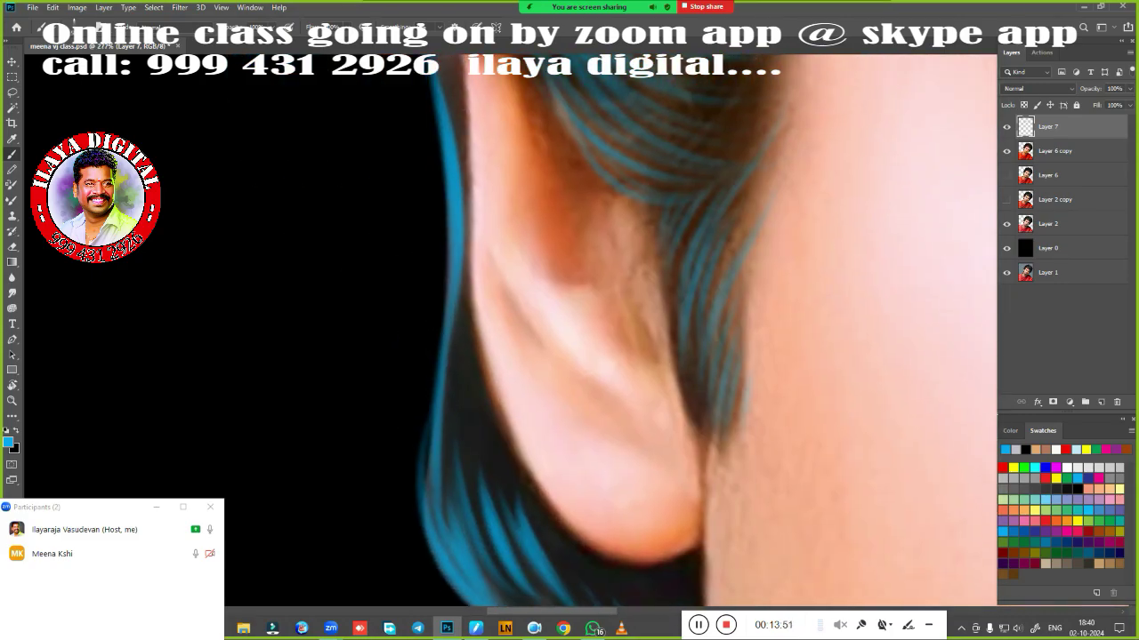
scroll(419, 540, "down", 5)
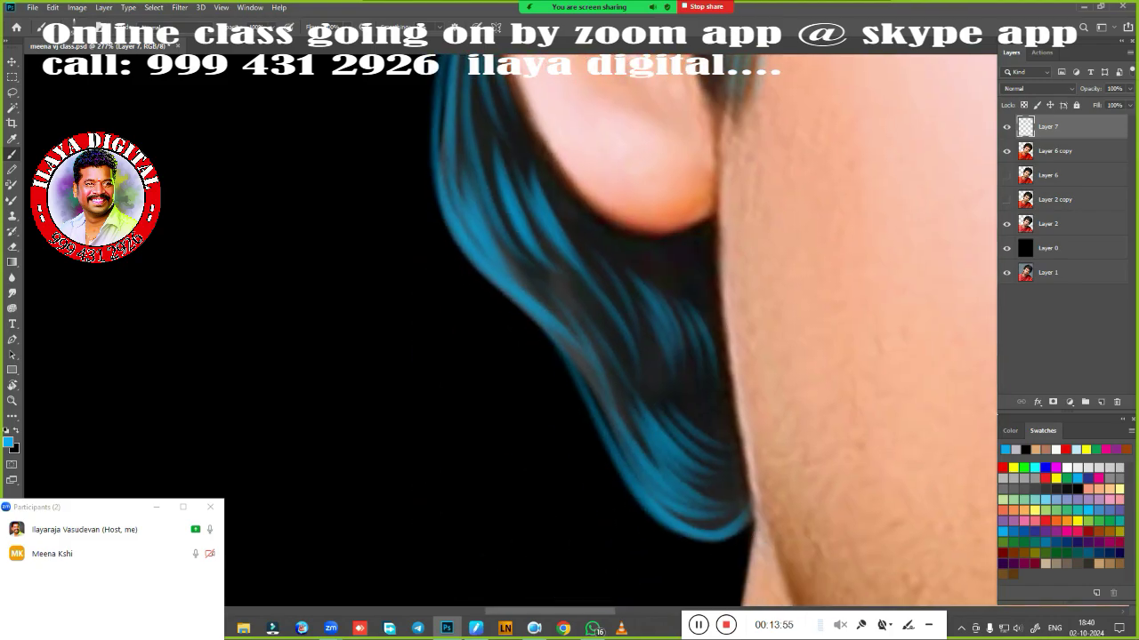
scroll(590, 436, "up", 2)
scroll(522, 399, "up", 4)
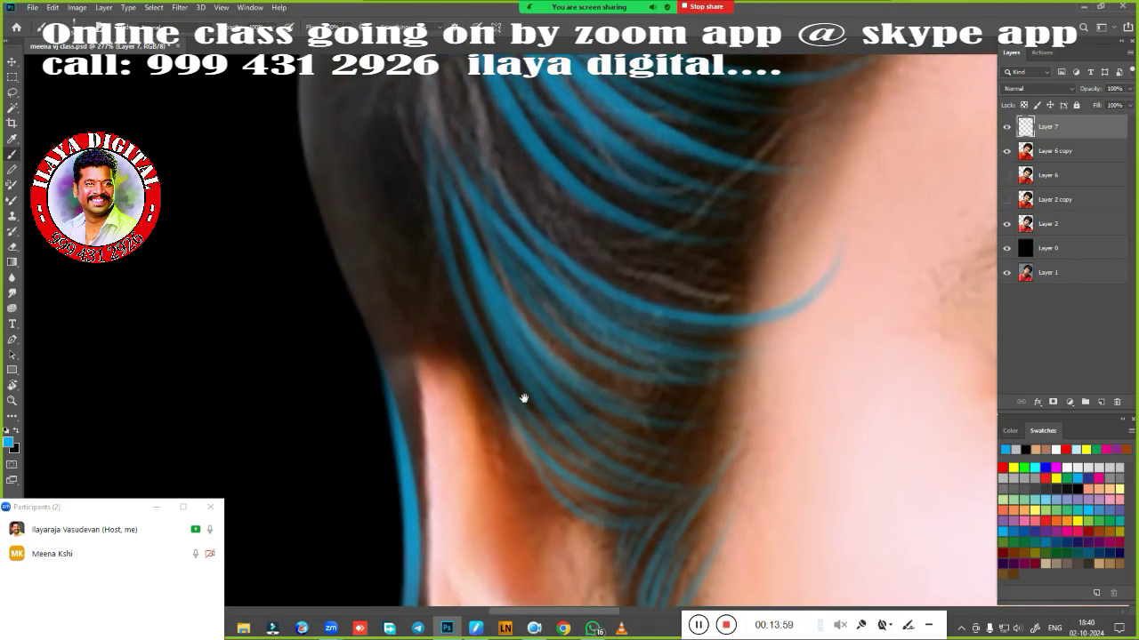
scroll(531, 433, "up", 3)
Rotate the view and paint thin blue strokes along the hair's upper outline.
scroll(531, 433, "up", 2)
left_click_drag(531, 406, 455, 299)
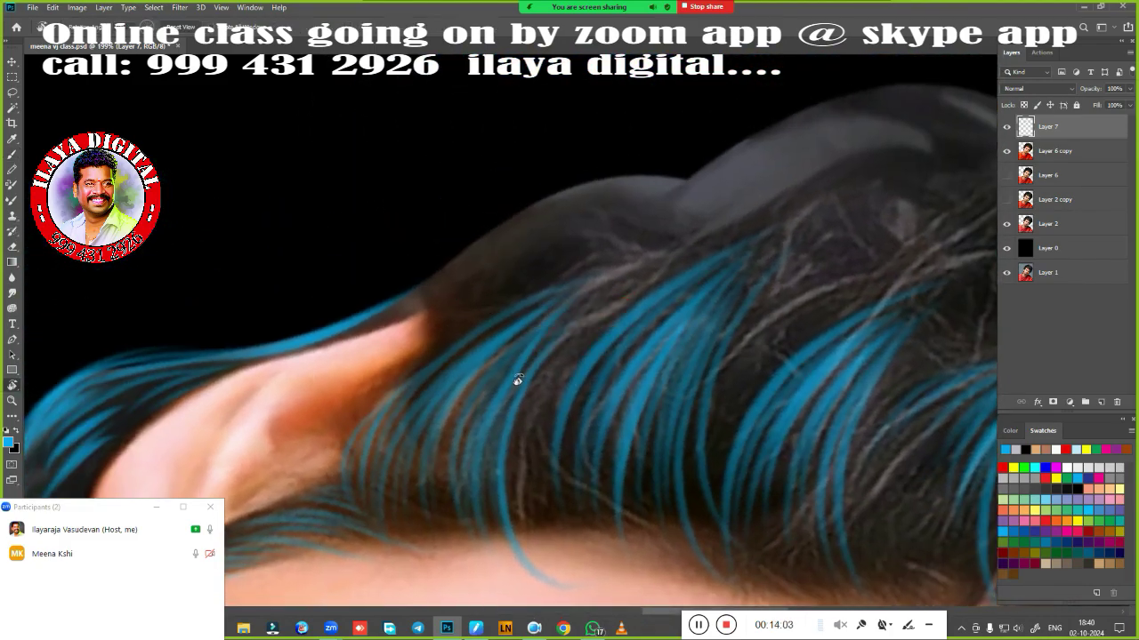
scroll(516, 356, "up", 2)
left_click_drag(587, 363, 534, 444)
left_click_drag(636, 134, 329, 329)
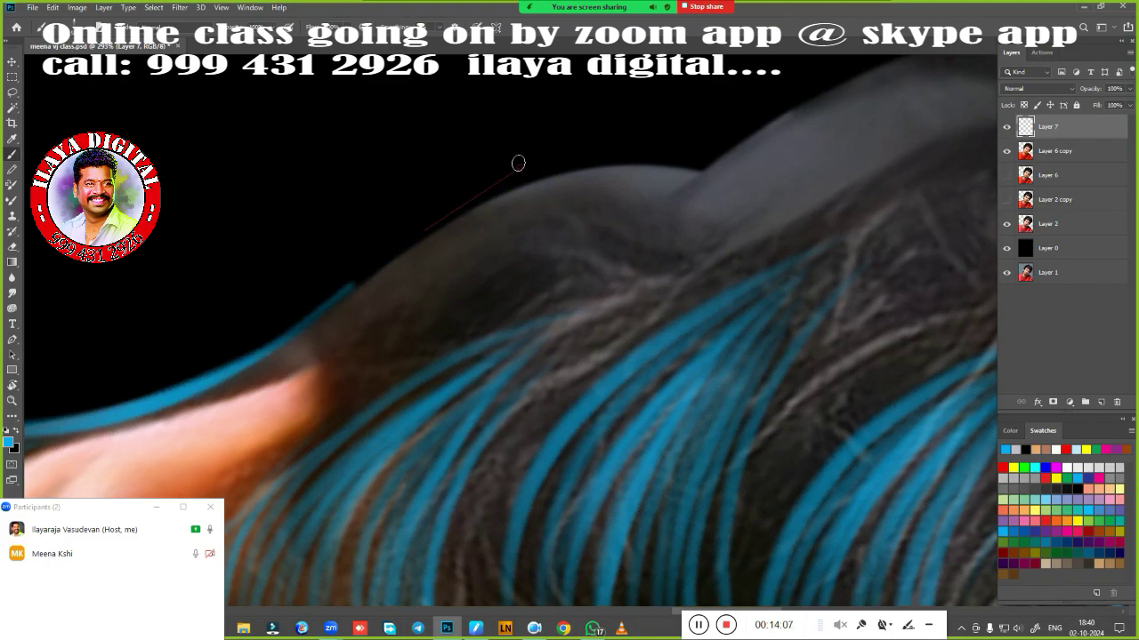
left_click_drag(518, 163, 240, 382)
left_click_drag(475, 236, 290, 341)
left_click_drag(496, 192, 429, 233)
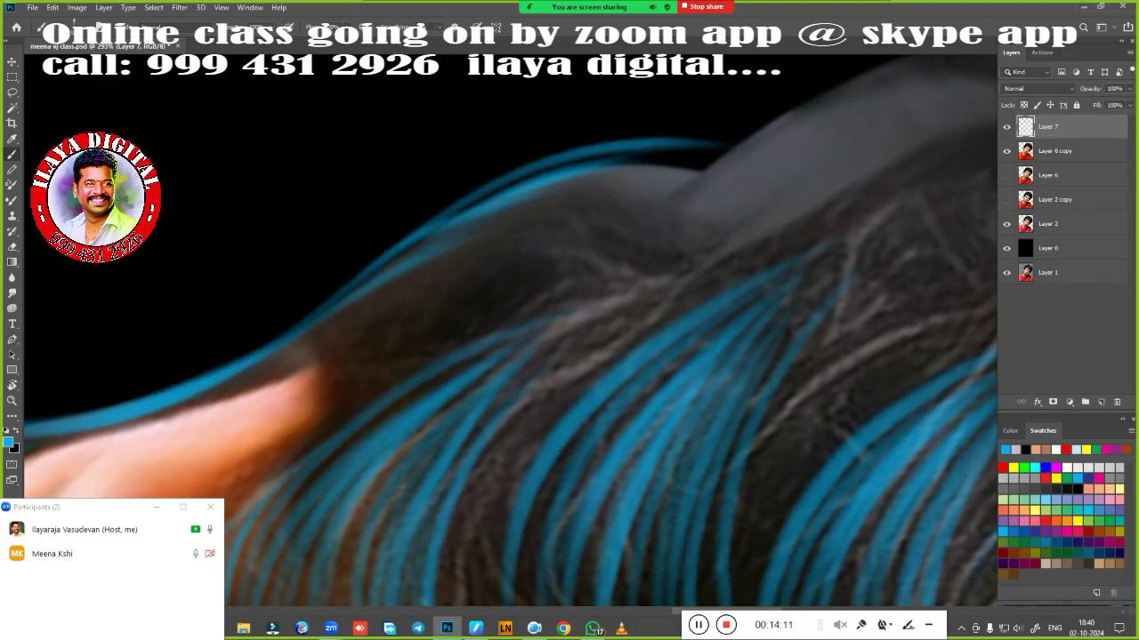
Add straight blue strokes along the hair edge with point-to-point clicks.
left_click(461, 293, "shift")
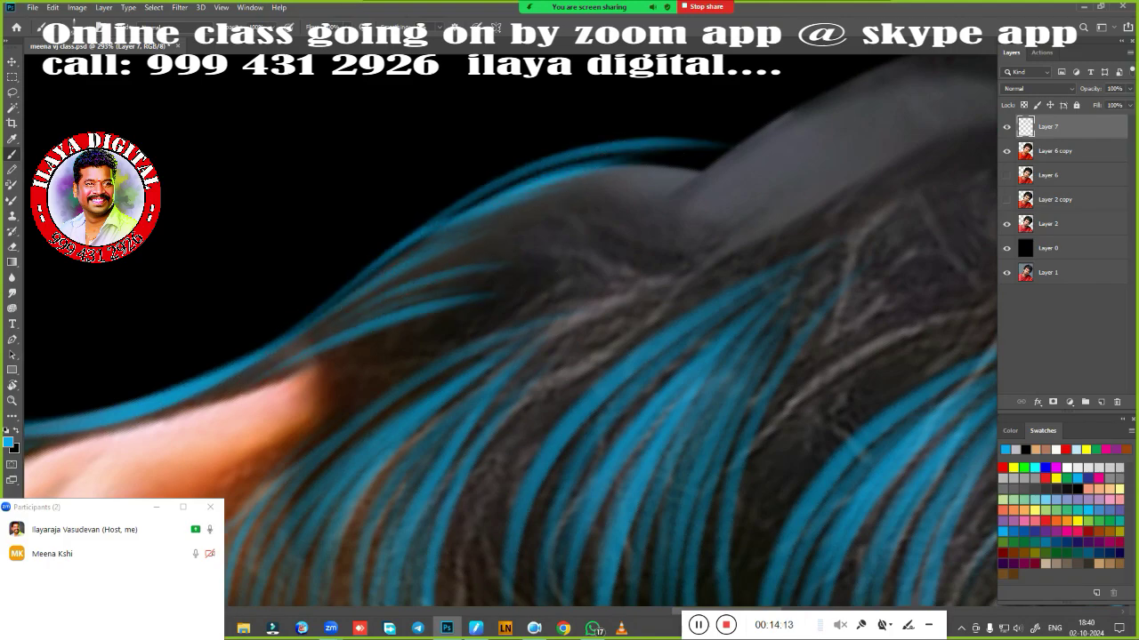
left_click(694, 185, "shift")
left_click(502, 314, "shift")
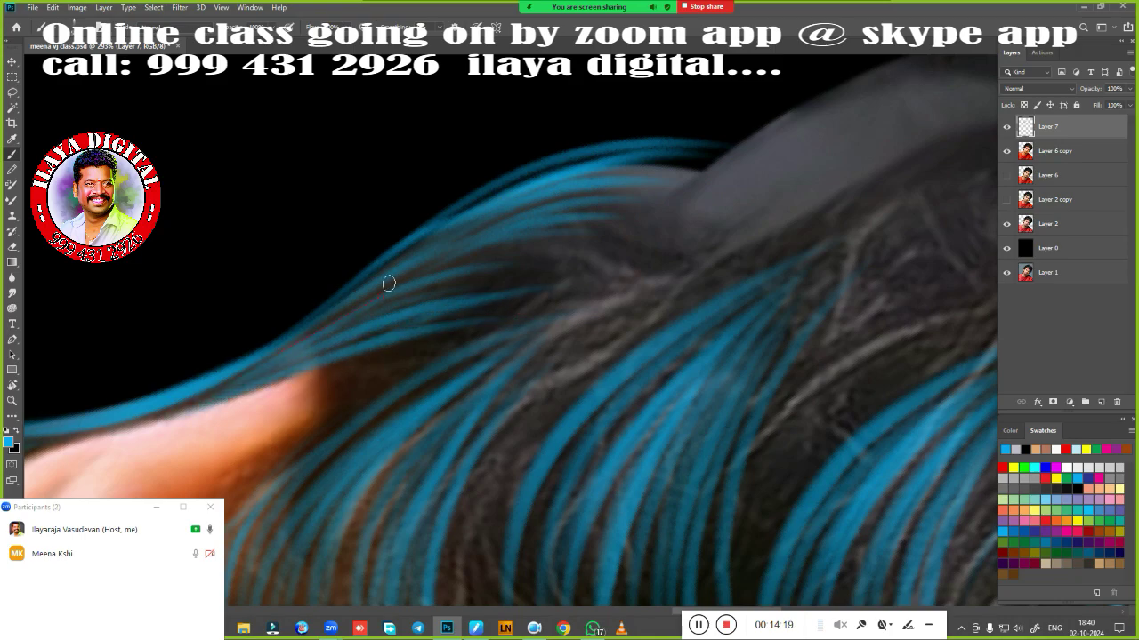
left_click(554, 259, "shift")
left_click(603, 146, "shift")
Paint a blue arc along the top of the head, redoing it until it sits right.
scroll(641, 340, "down", 1)
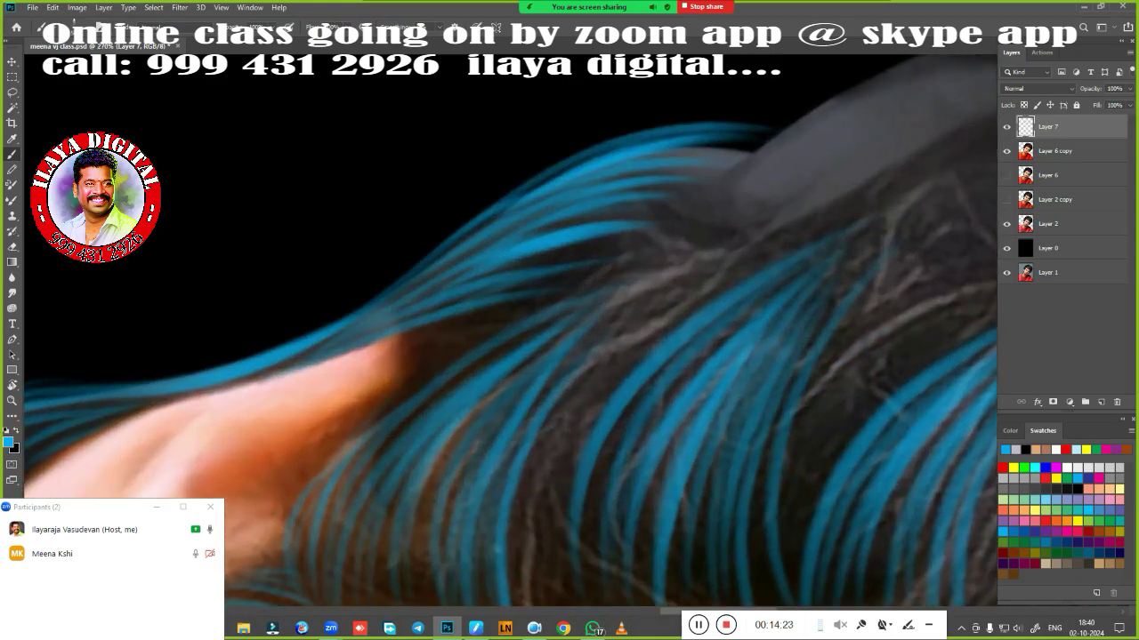
mouse_move(445, 400)
left_mouse_down()
mouse_move(483, 190)
mouse_move(376, 516)
left_mouse_up()
left_click_drag(376, 294, 357, 460)
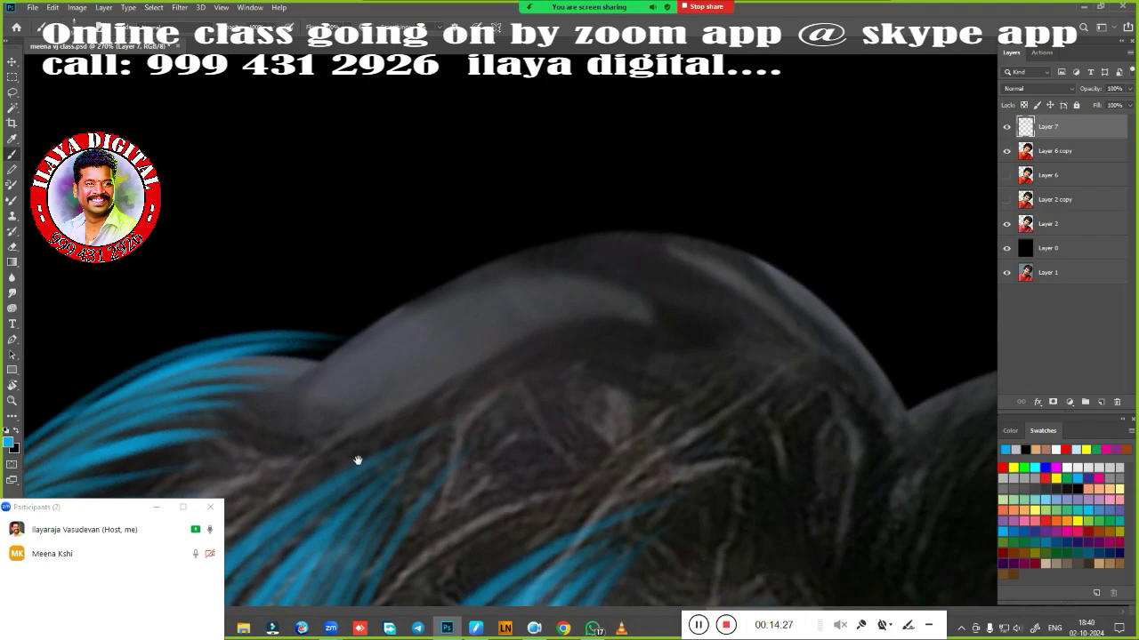
left_click_drag(314, 349, 911, 382)
key("ctrl+z")
left_click_drag(303, 356, 934, 379)
key("ctrl+z")
left_click_drag(321, 322, 902, 391)
scroll(575, 371, "up", 1)
Add more blue strands following the arc across the top of the head.
left_click_drag(356, 269, 719, 231)
left_click_drag(401, 204, 689, 249)
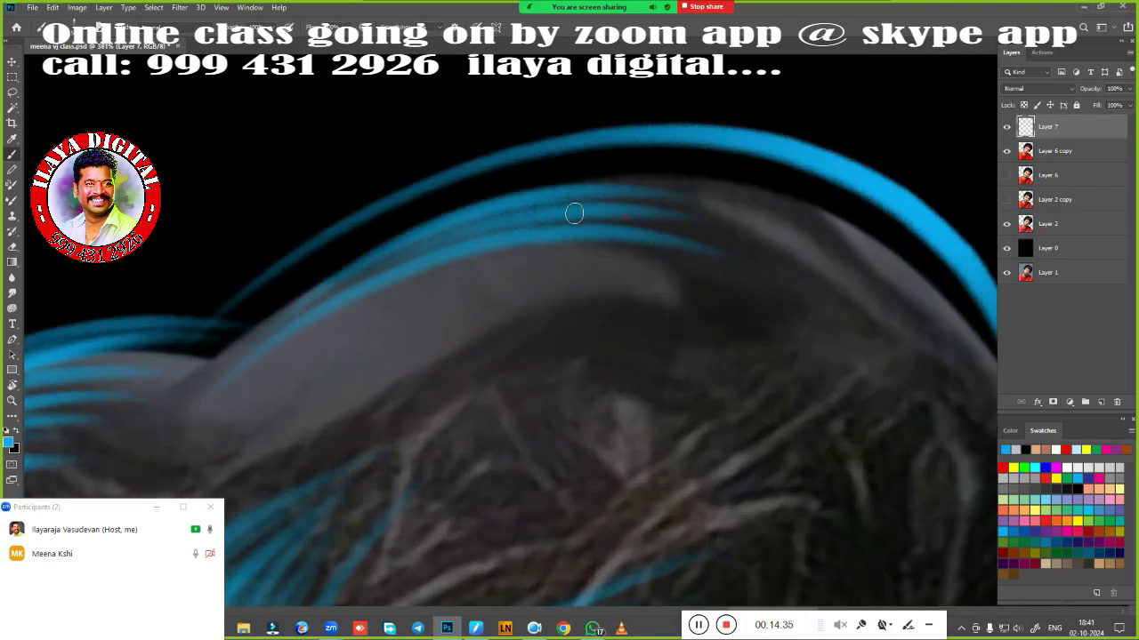
mouse_move(350, 201)
left_mouse_down()
mouse_move(798, 219)
mouse_move(825, 86)
left_mouse_up()
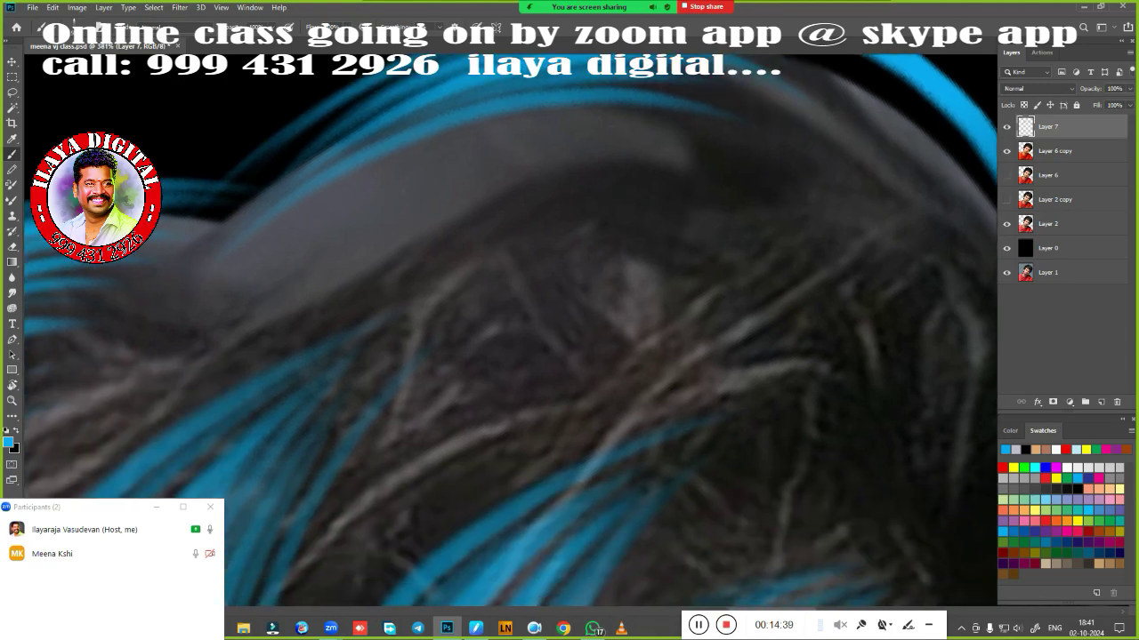
left_click_drag(302, 267, 691, 300)
mouse_move(418, 307)
left_mouse_down()
mouse_move(471, 252)
mouse_move(655, 294)
left_mouse_up()
left_click_drag(406, 218, 751, 213)
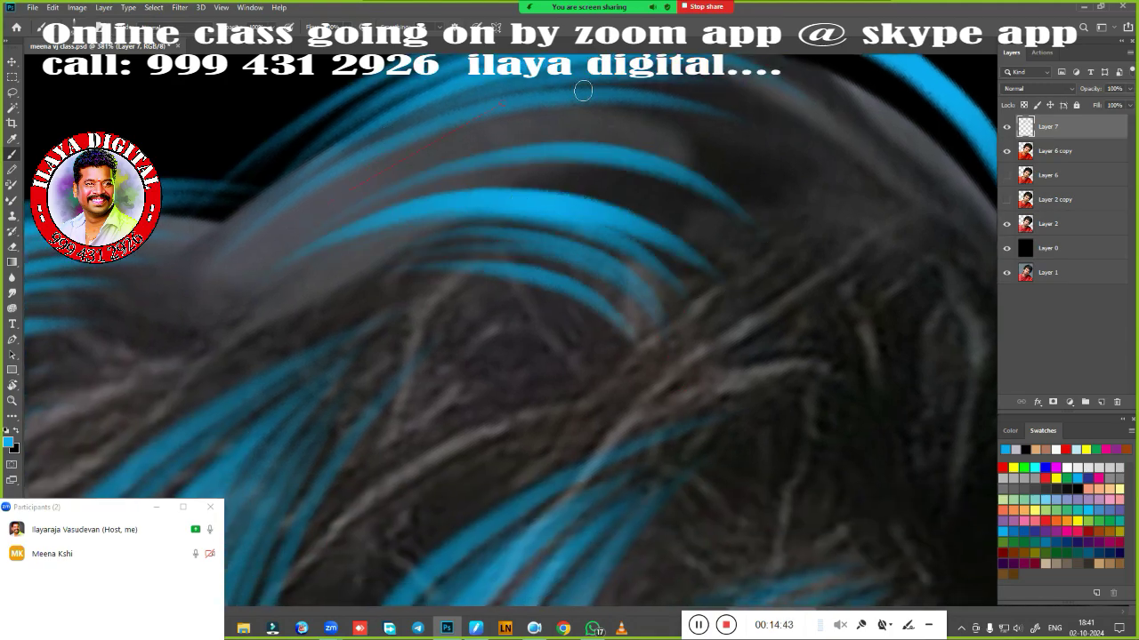
Paint blue strands across the middle of the head, ending with a long curving strand.
scroll(583, 91, "down", 3)
left_click_drag(635, 348, 699, 300)
scroll(627, 413, "up", 2)
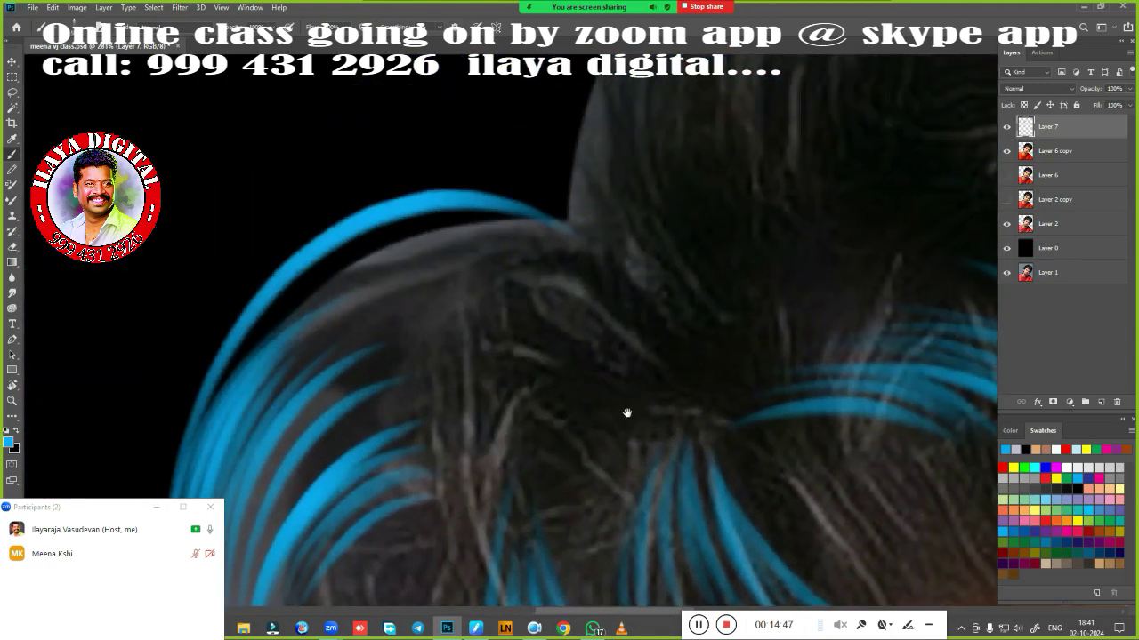
left_click_drag(627, 413, 629, 466)
left_click_drag(663, 392, 480, 355)
left_click_drag(694, 373, 516, 325)
left_click_drag(667, 347, 463, 285)
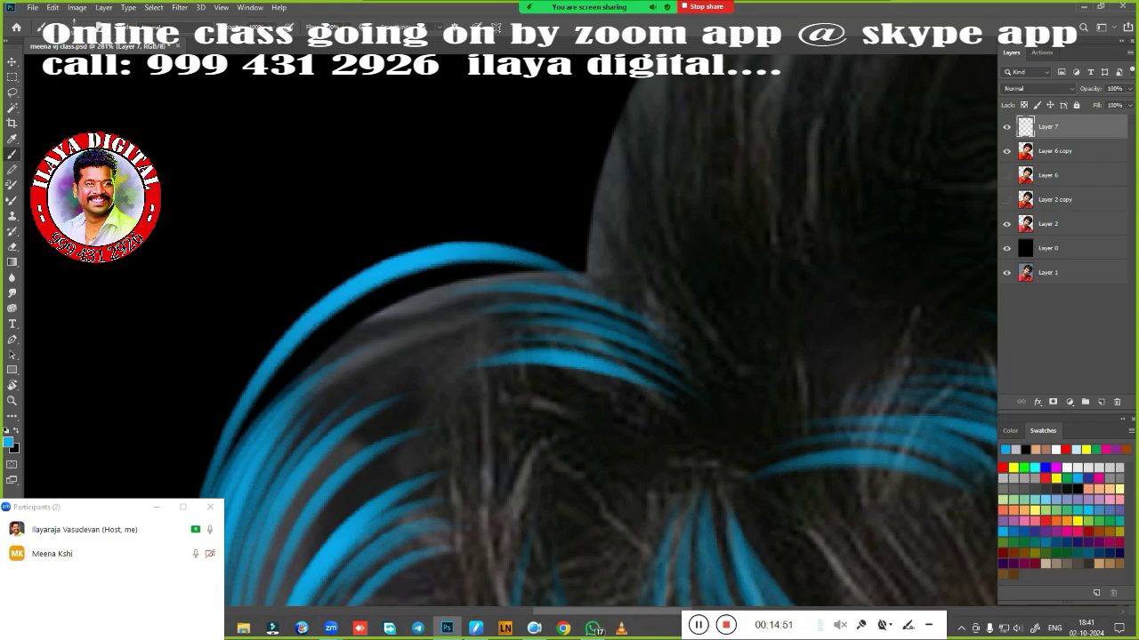
left_click_drag(627, 305, 312, 360)
Rotate the view and paint thin blue strands along the head's top edge and crown.
scroll(511, 475, "down", 2)
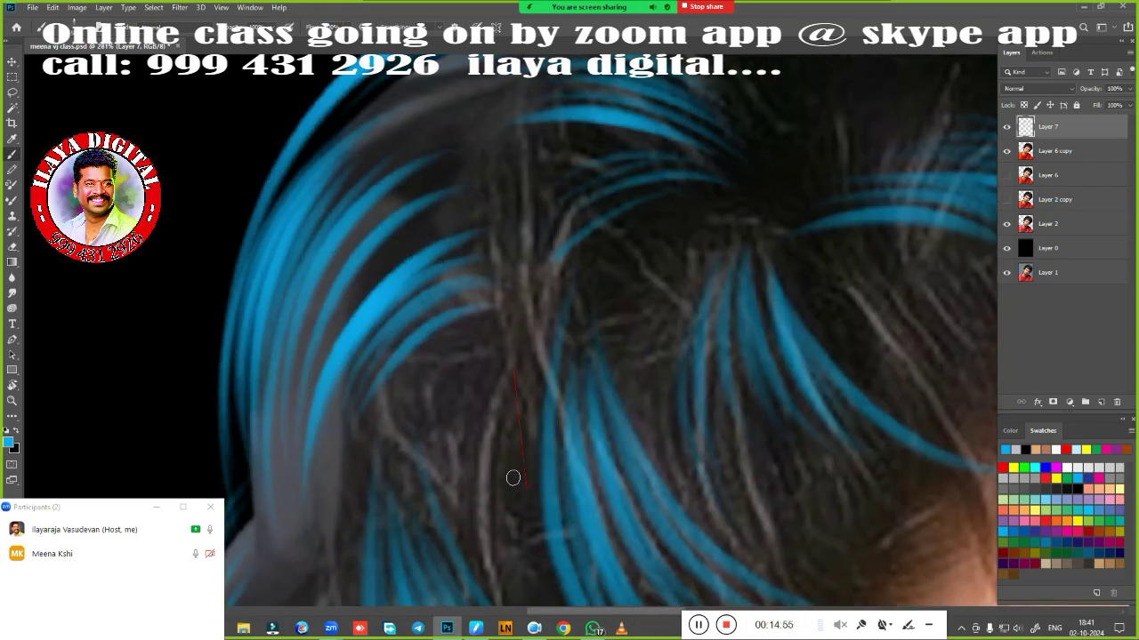
scroll(590, 394, "down", 2)
scroll(526, 399, "up", 3)
scroll(474, 442, "up", 1)
left_click_drag(474, 442, 275, 287)
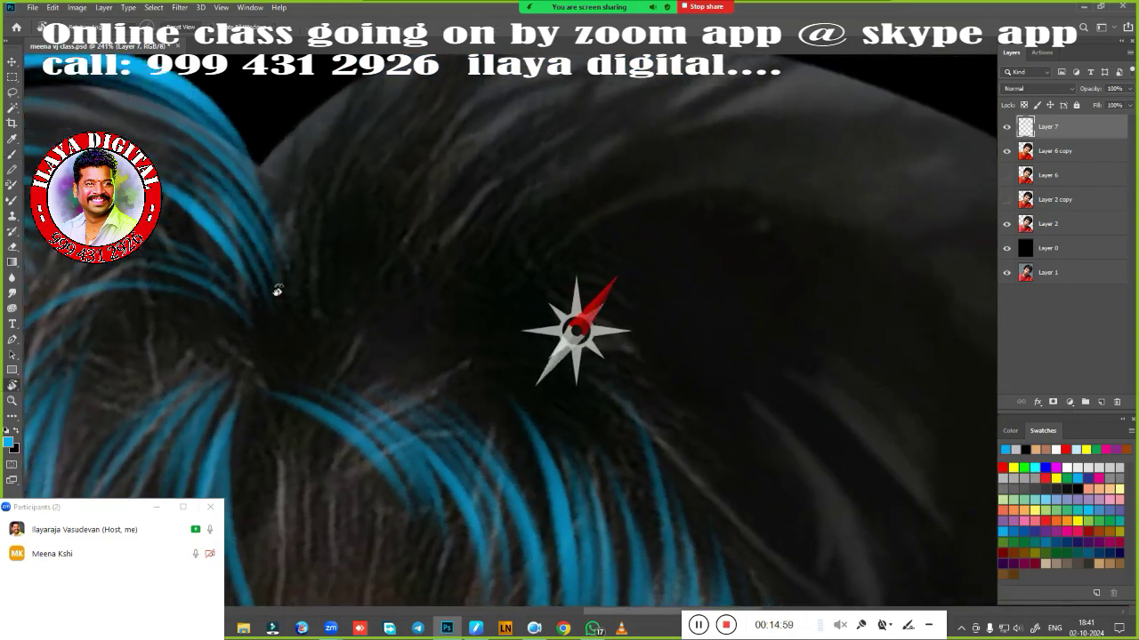
scroll(386, 300, "down", 1)
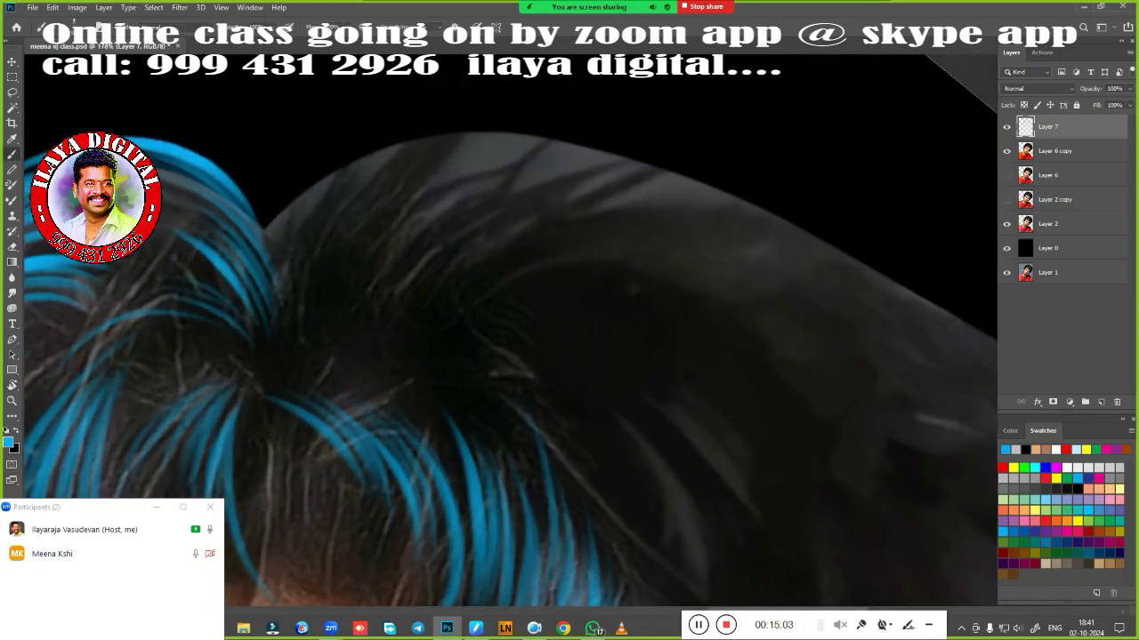
left_click_drag(265, 222, 755, 228)
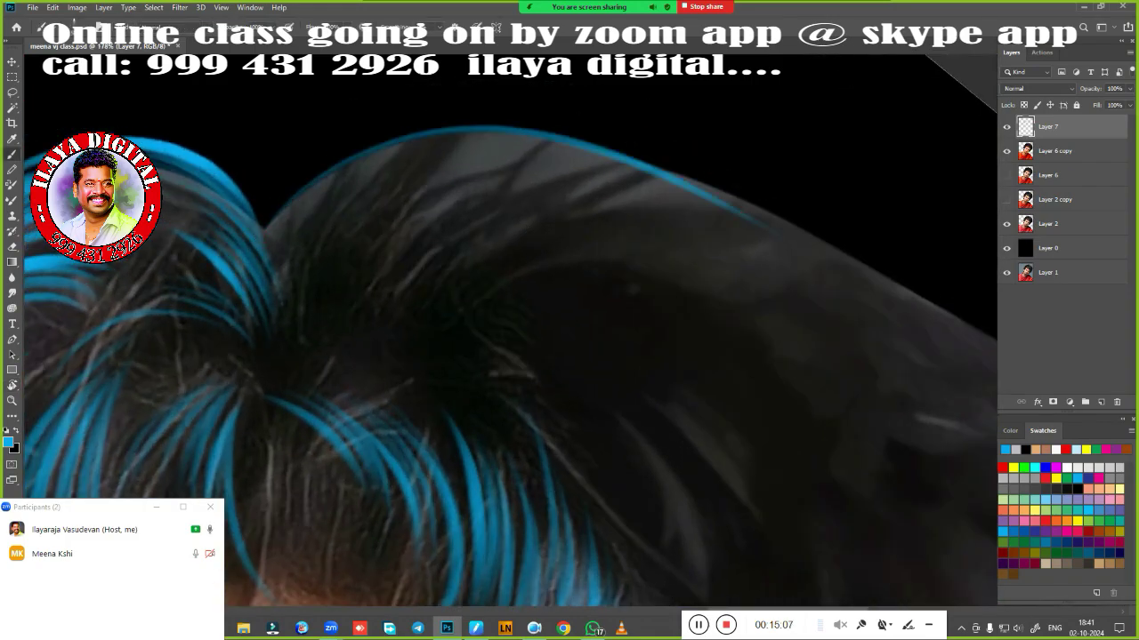
left_click_drag(732, 275, 817, 354)
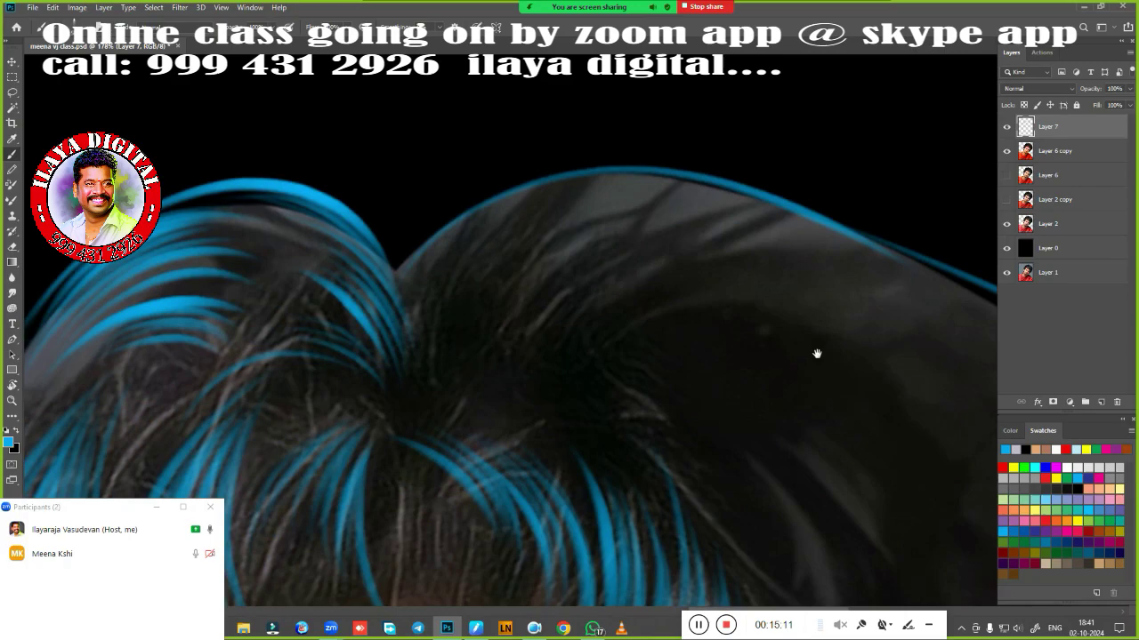
left_click_drag(493, 349, 667, 248)
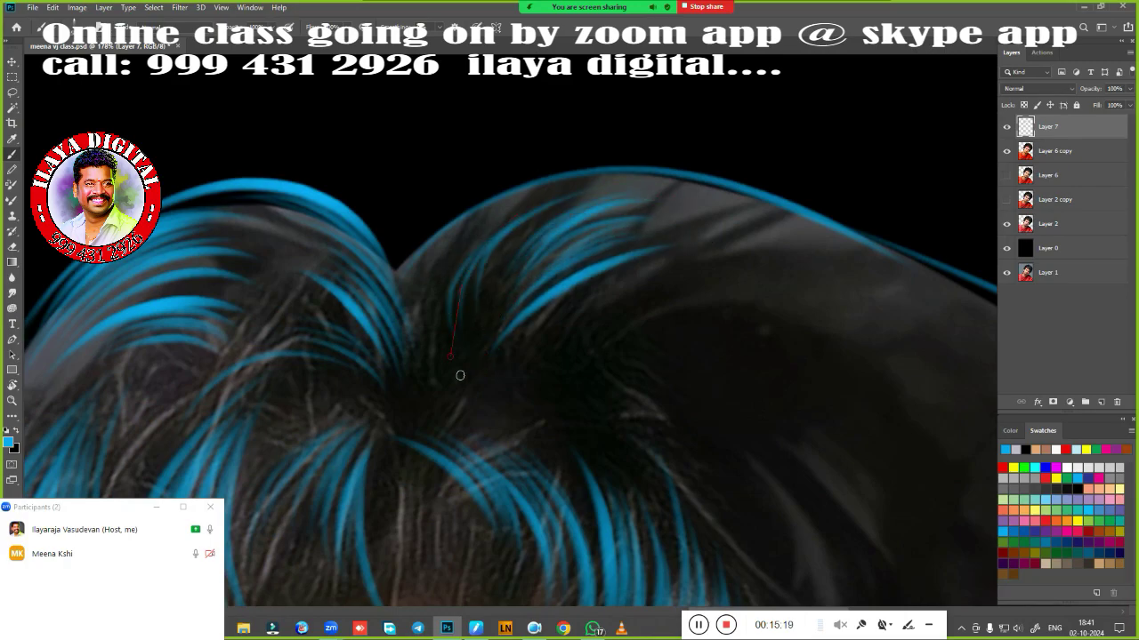
Paint curving blue strands across the crown, rotating the view between strokes.
left_click_drag(763, 329, 738, 395)
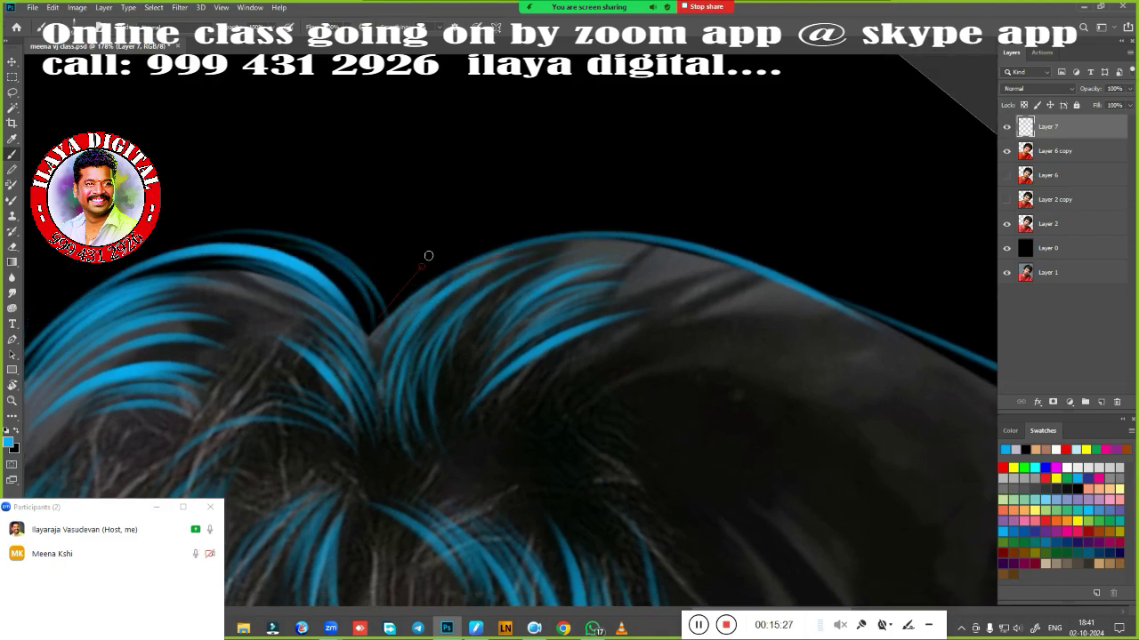
left_click_drag(428, 256, 625, 218)
mouse_move(374, 356)
left_mouse_down()
mouse_move(560, 239)
mouse_move(566, 213)
left_mouse_up()
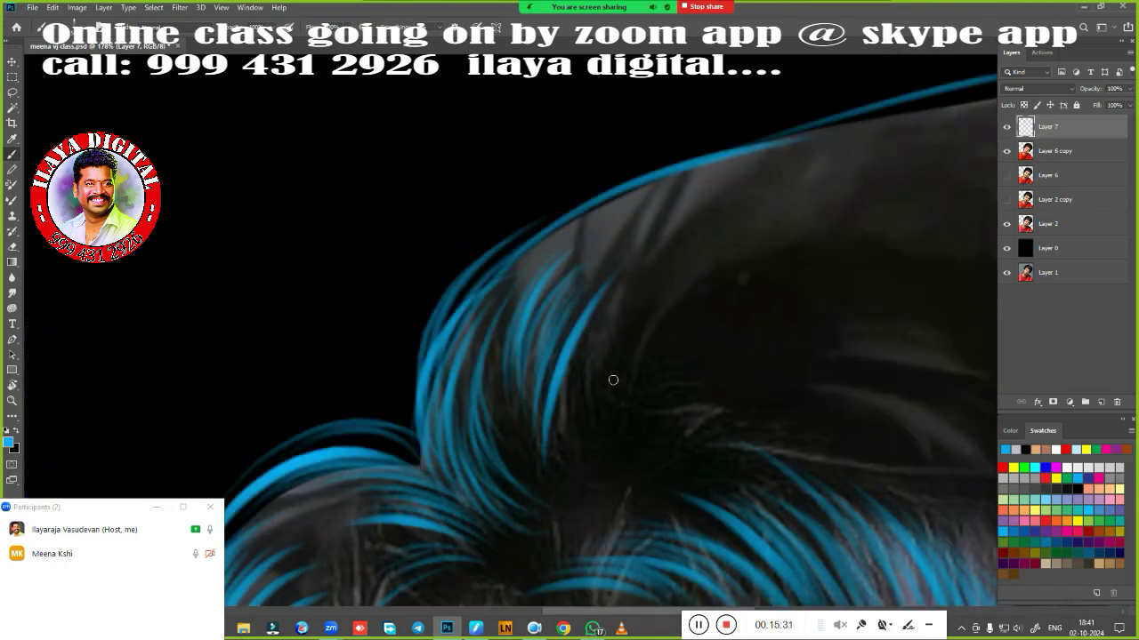
left_click_drag(613, 381, 483, 247)
left_click_drag(356, 284, 543, 213)
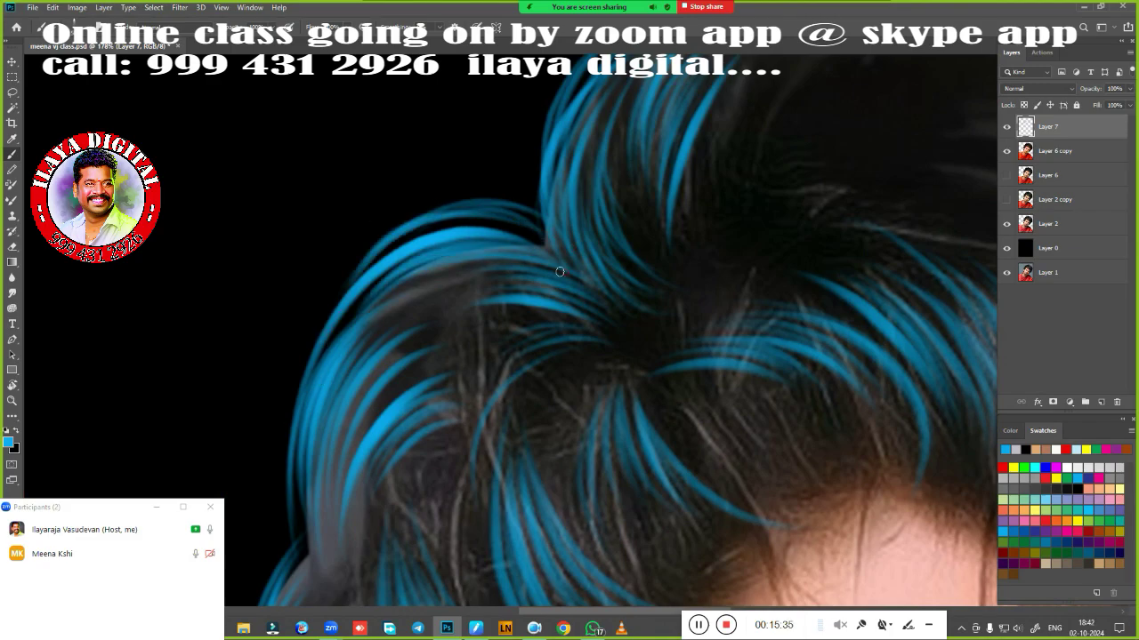
mouse_move(561, 262)
left_mouse_down()
mouse_move(610, 168)
mouse_move(437, 447)
mouse_move(428, 163)
mouse_move(478, 439)
mouse_move(490, 331)
left_mouse_up()
Add several more blue strands sweeping up across the crown hair.
left_click_drag(368, 423, 516, 283)
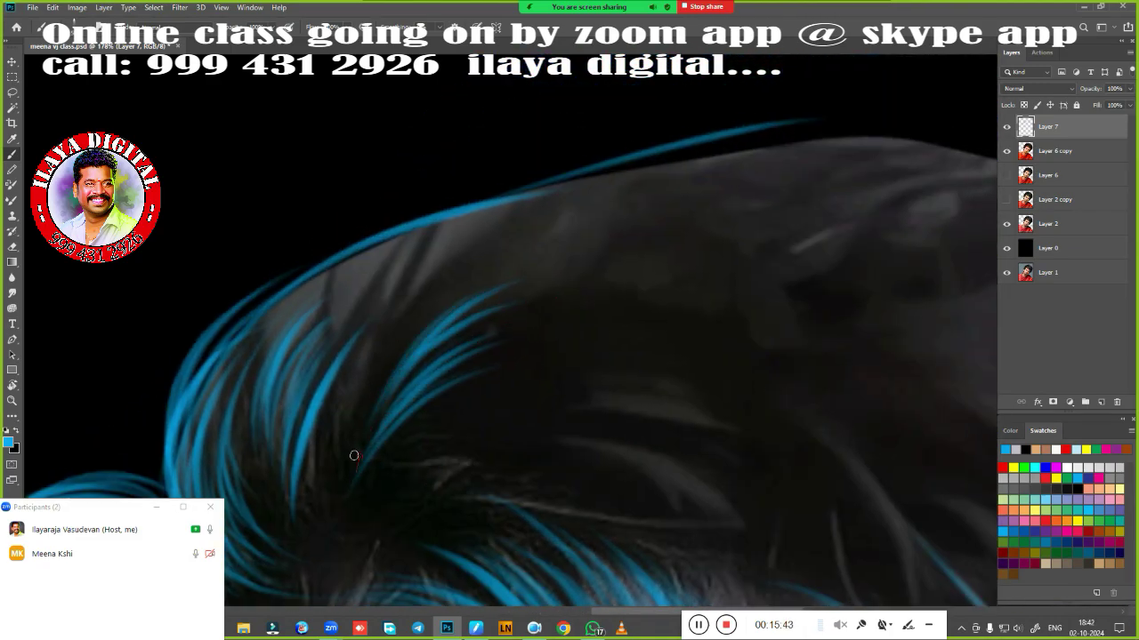
left_click_drag(399, 359, 532, 258)
left_click_drag(406, 320, 537, 238)
left_click_drag(405, 320, 634, 192)
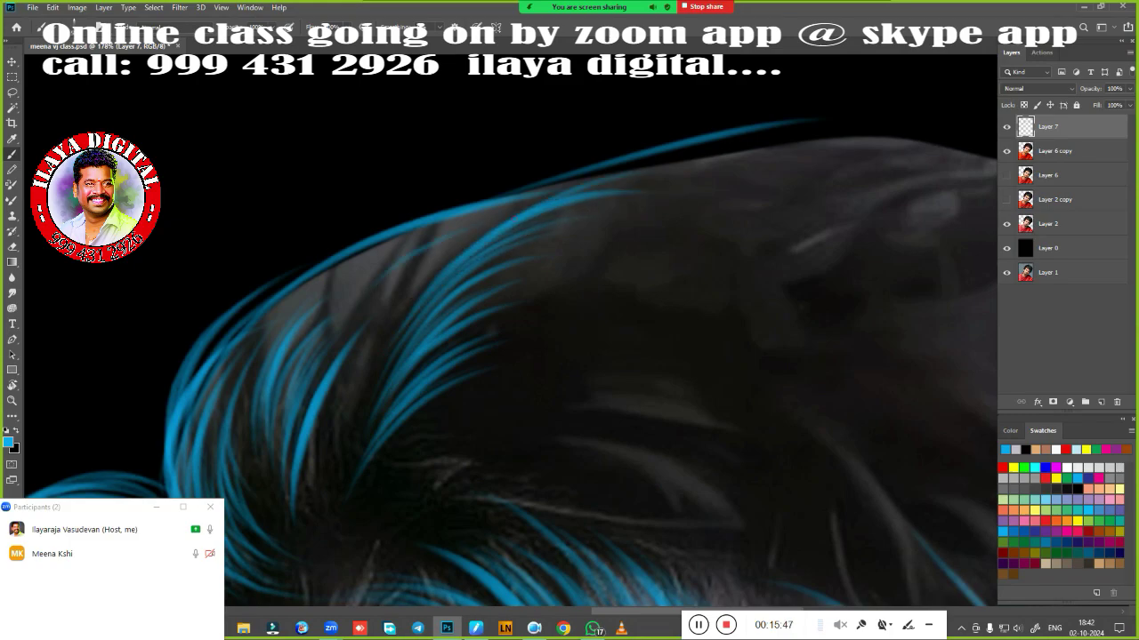
mouse_move(246, 344)
left_mouse_down()
mouse_move(432, 229)
mouse_move(319, 415)
left_mouse_up()
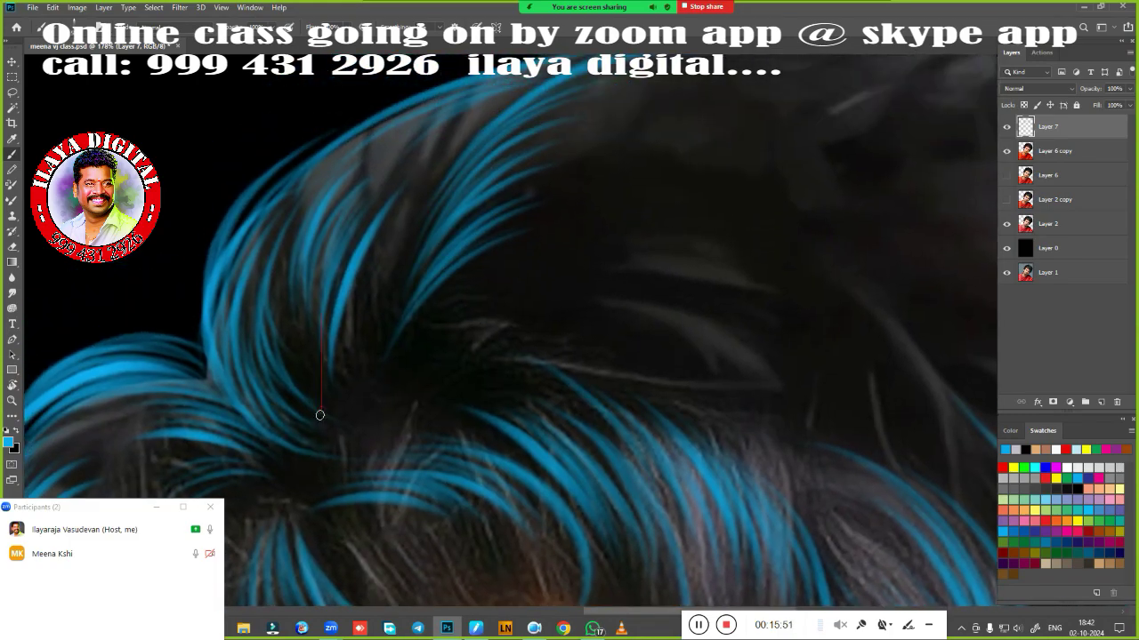
mouse_move(412, 212)
left_mouse_down()
mouse_move(534, 293)
mouse_move(501, 280)
left_mouse_up()
left_click_drag(436, 293, 563, 243)
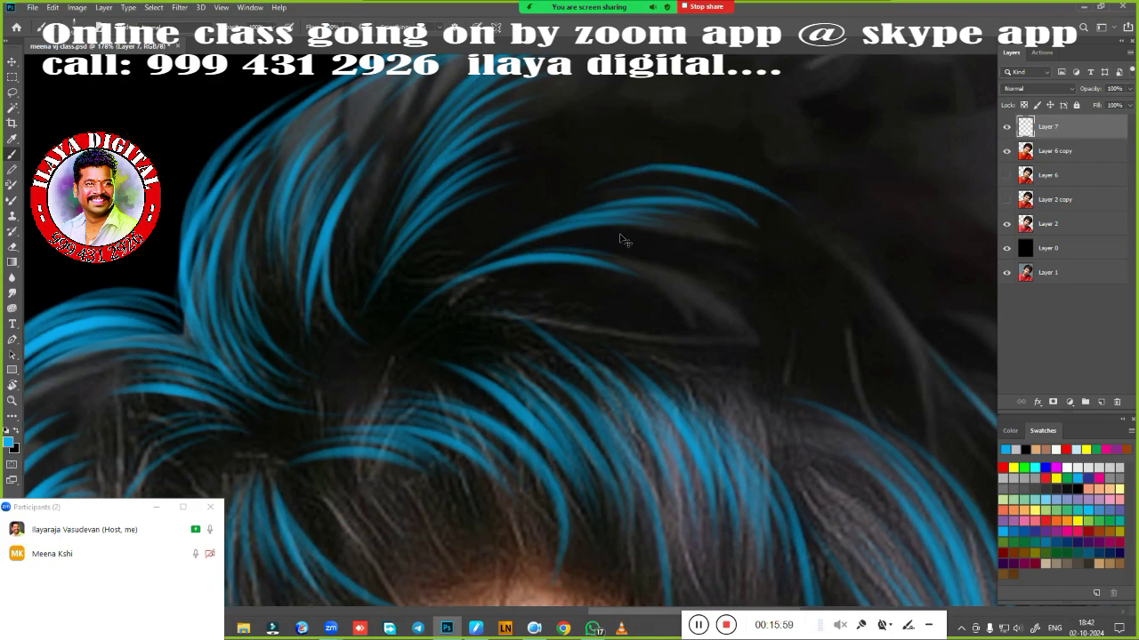
Zoom in on the hair's upper outline and paint a blue stroke along it.
scroll(619, 267, "down", 2)
scroll(579, 355, "down", 2)
scroll(649, 418, "down", 2)
scroll(605, 347, "down", 2)
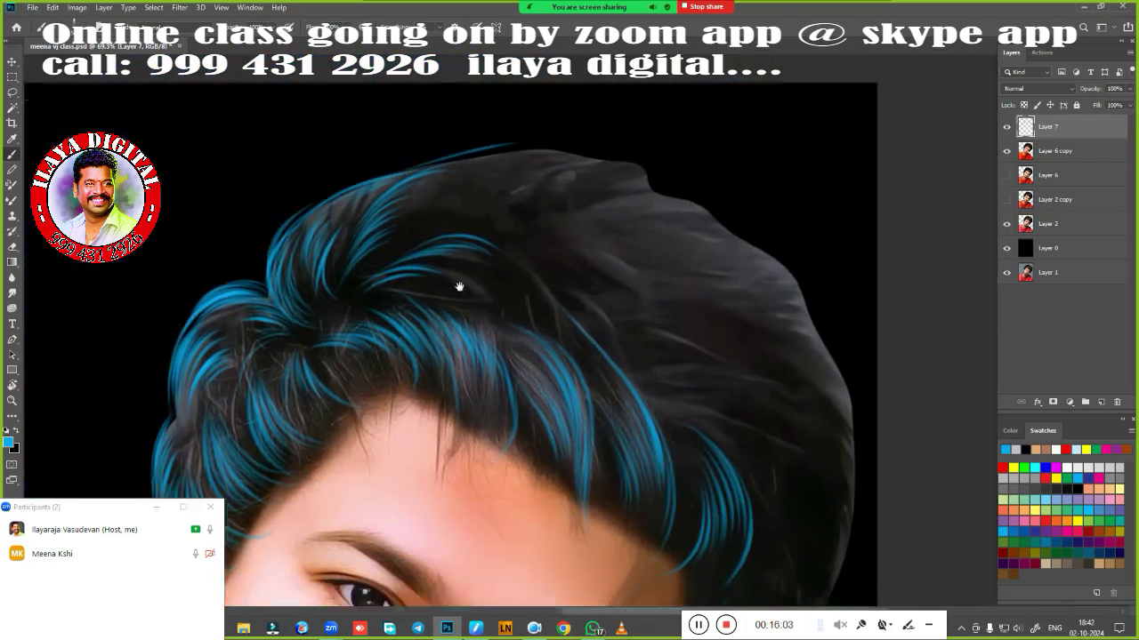
left_click_drag(459, 287, 427, 263)
left_click_drag(579, 398, 457, 471)
scroll(593, 330, "up", 2)
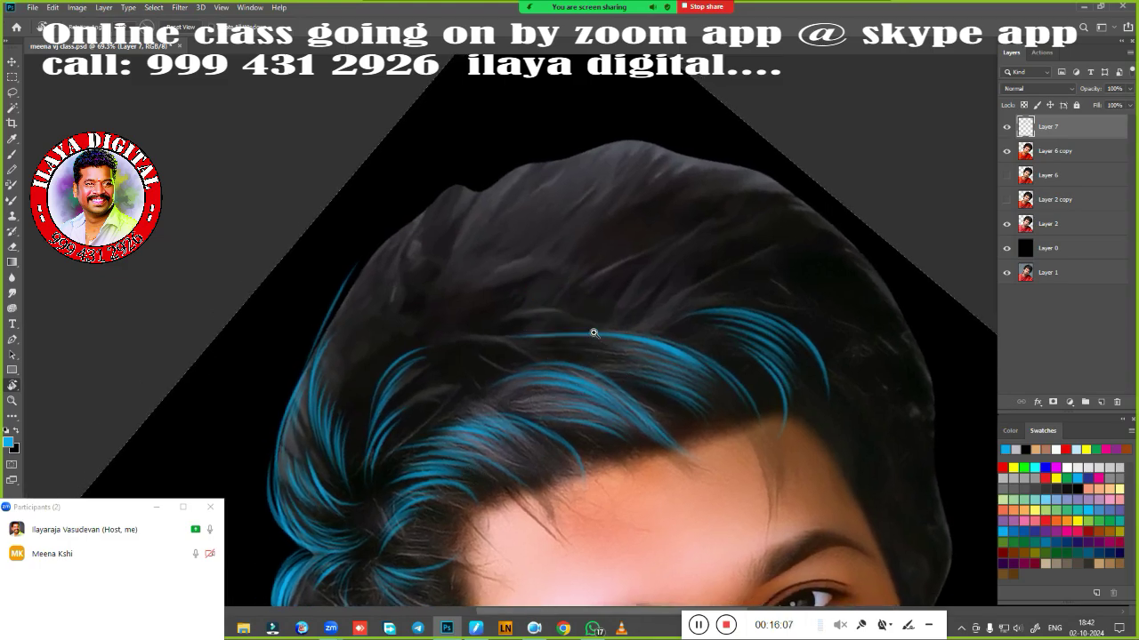
scroll(612, 340, "up", 2)
scroll(568, 375, "up", 1)
scroll(568, 376, "up", 2)
left_click_drag(638, 371, 623, 490)
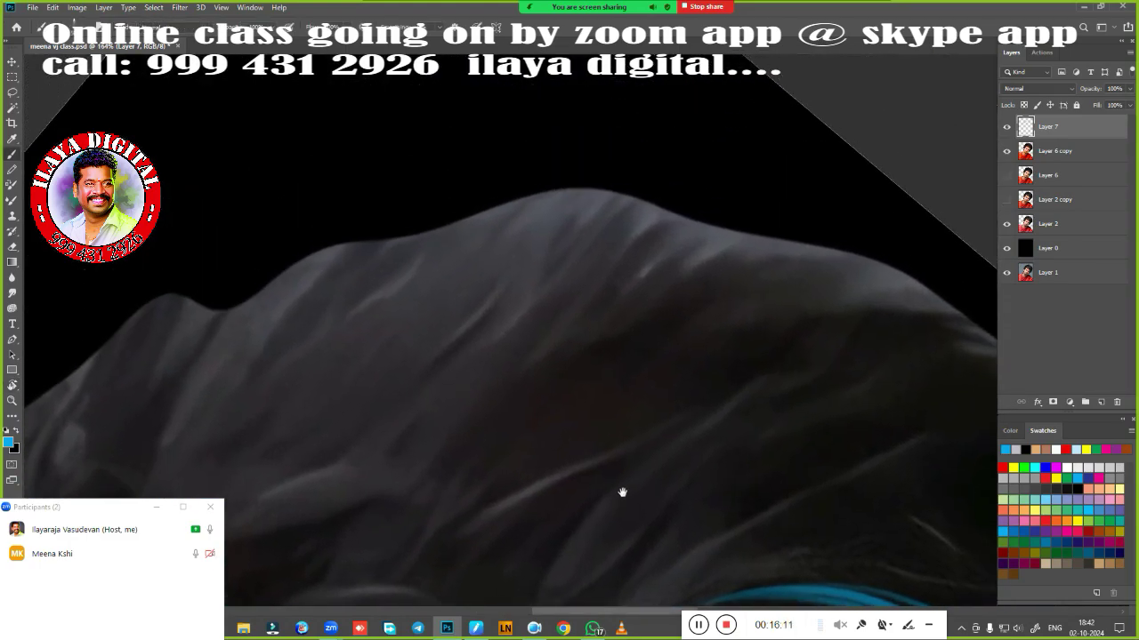
left_click_drag(676, 355, 552, 288)
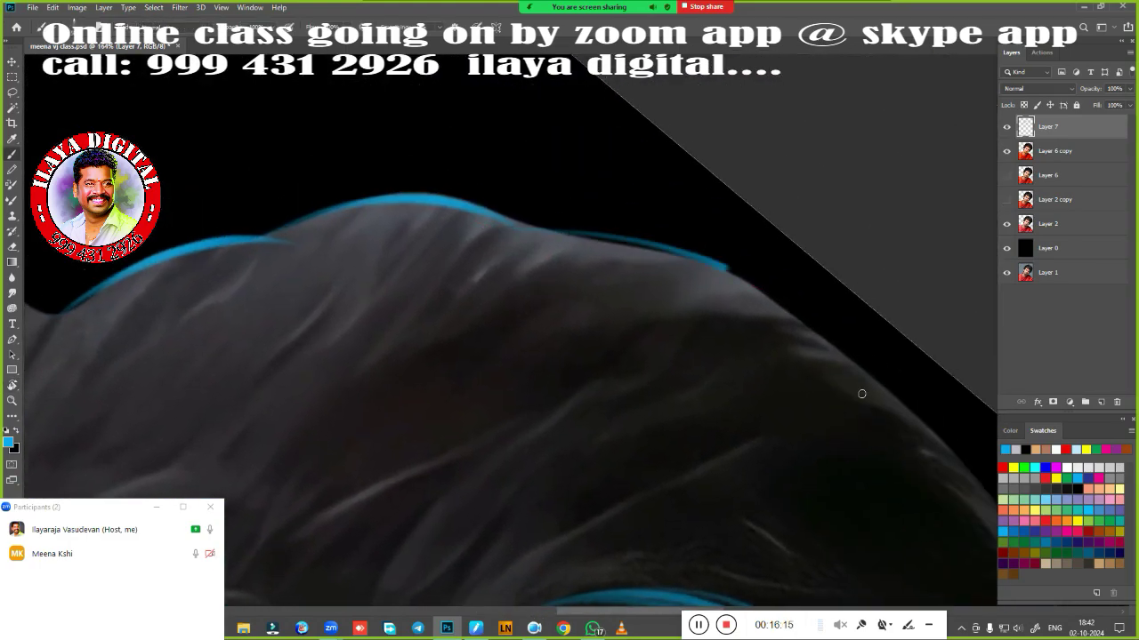
left_click_drag(862, 394, 922, 259)
left_click_drag(337, 331, 454, 263)
left_click_drag(454, 263, 635, 264)
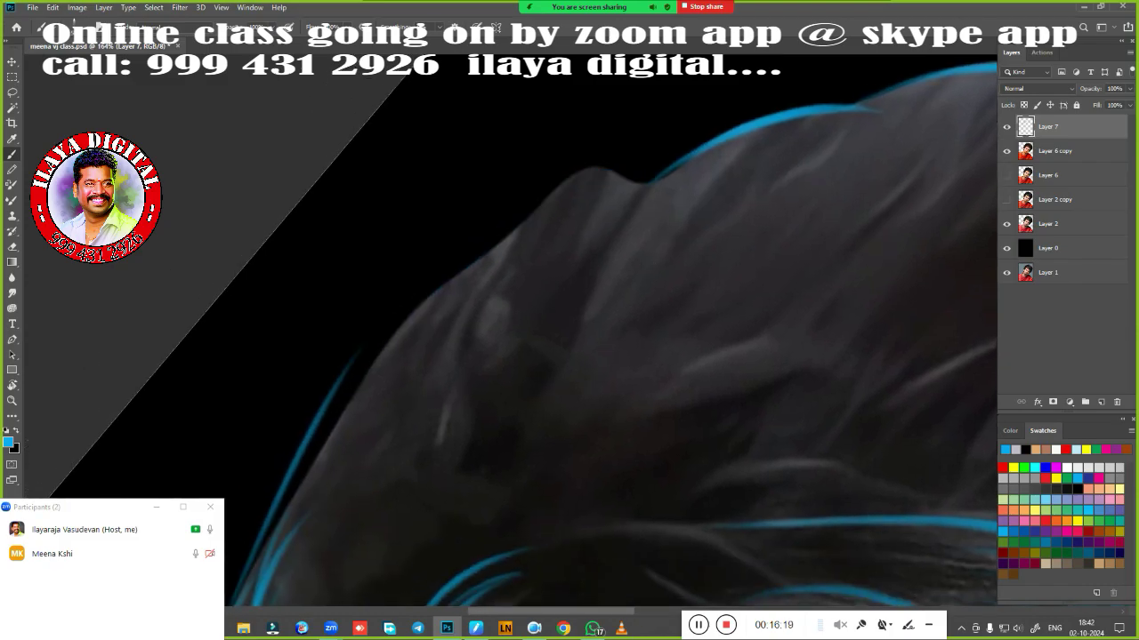
Paint blue strands through the dark hair near the top of the head.
scroll(623, 369, "up", 1)
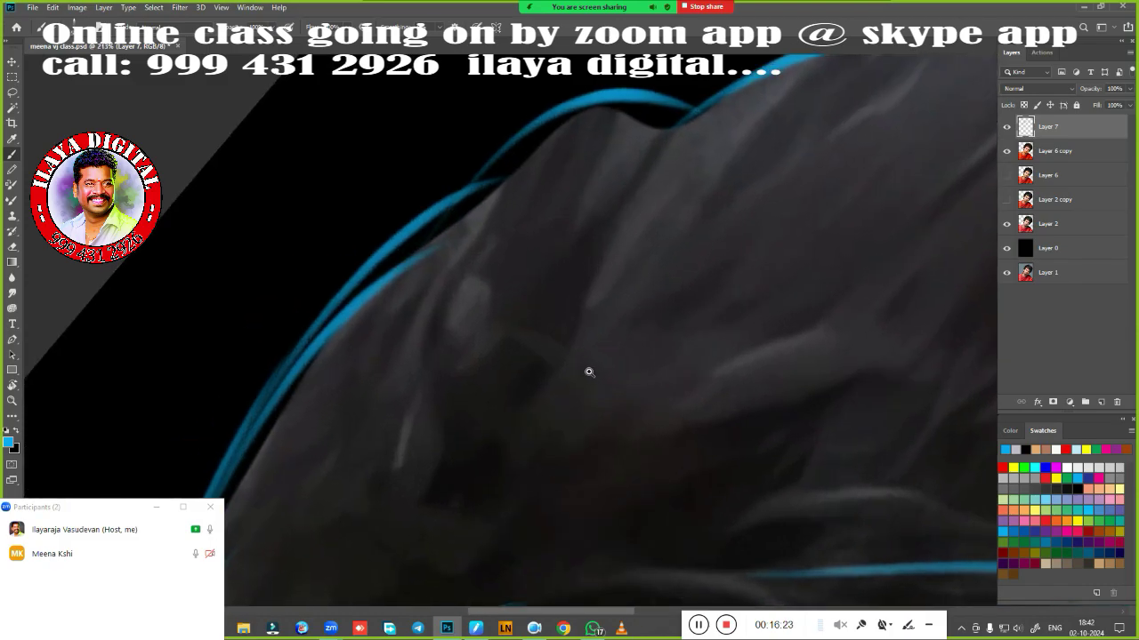
left_click_drag(533, 249, 427, 396)
left_click_drag(569, 222, 462, 356)
left_click_drag(614, 182, 485, 285)
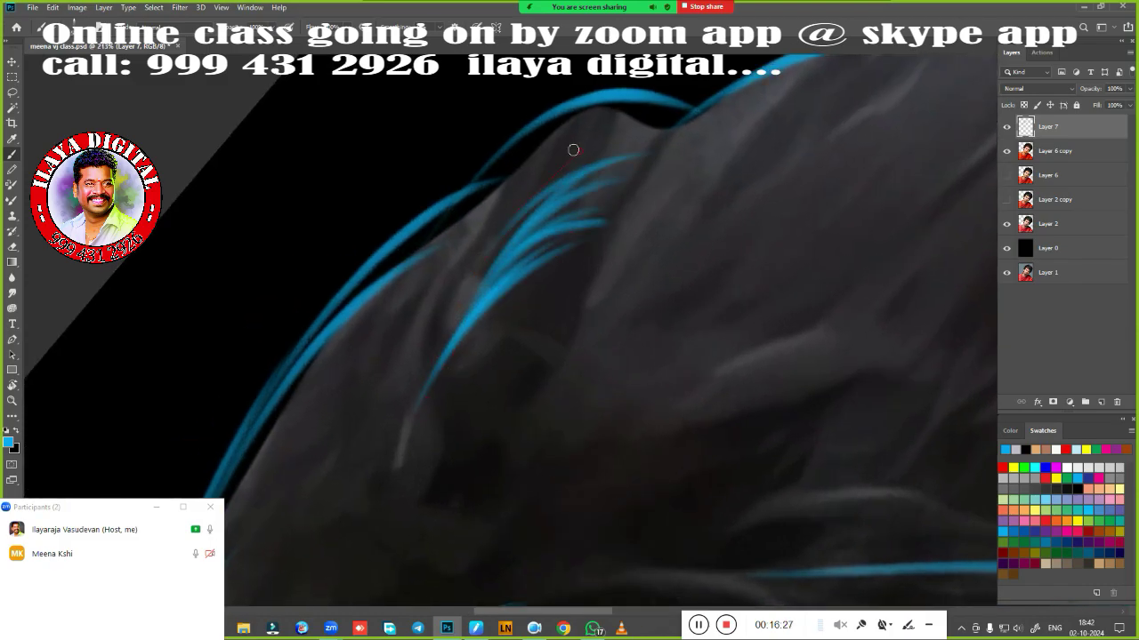
left_click_drag(573, 150, 480, 258)
left_click_drag(521, 140, 499, 214)
scroll(511, 396, "up", 3)
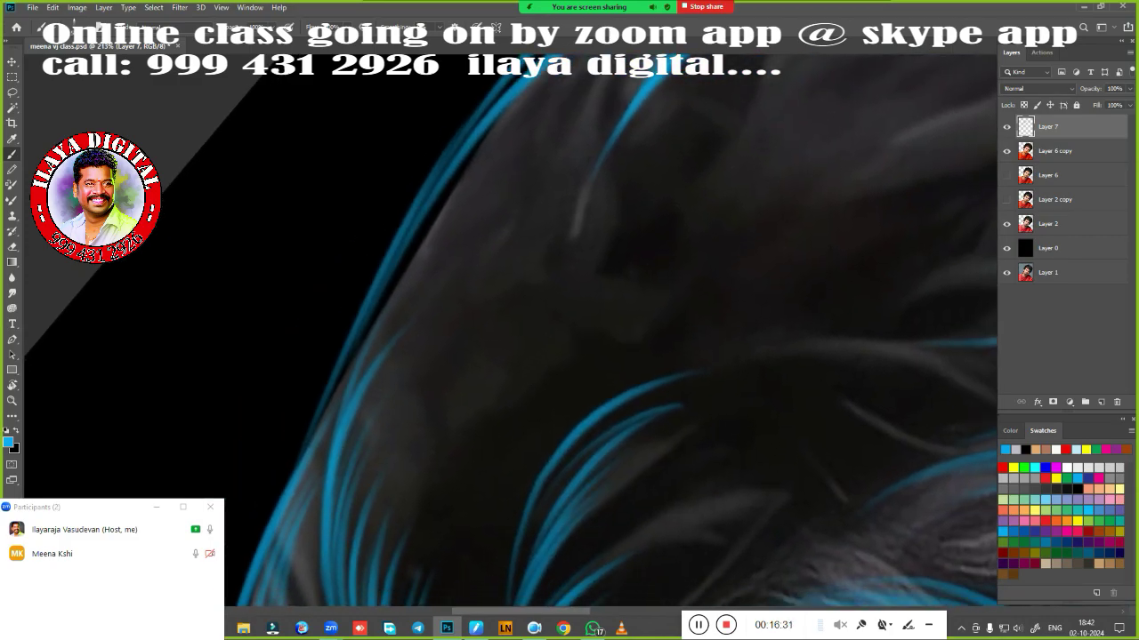
left_click_drag(510, 397, 457, 310)
left_click_drag(447, 361, 498, 294)
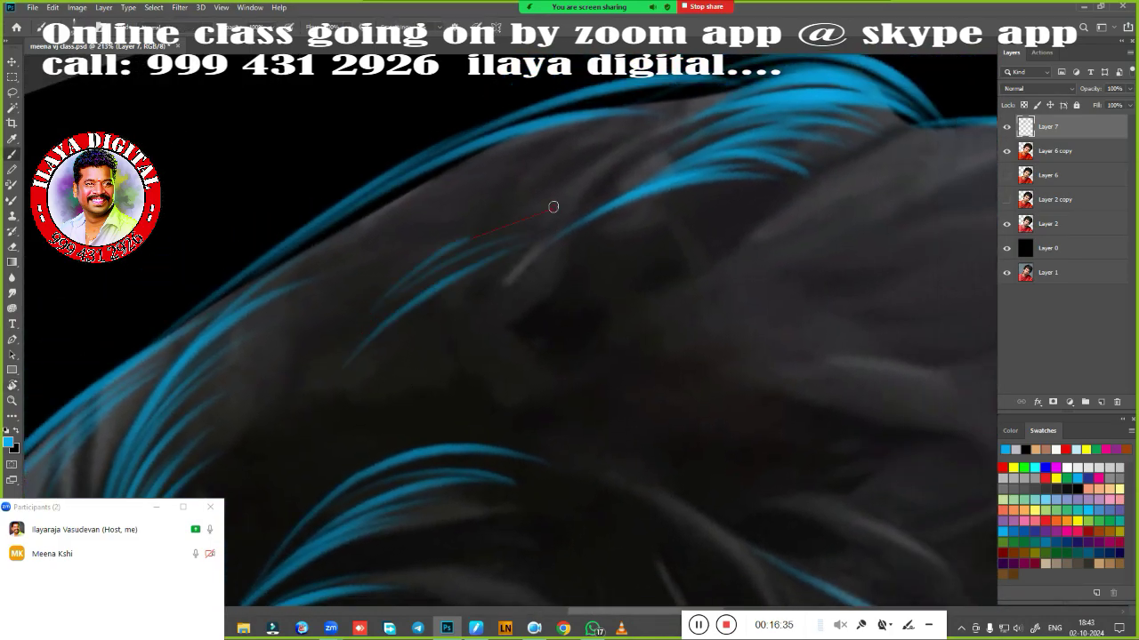
left_click_drag(554, 206, 417, 234)
left_click_drag(587, 182, 391, 267)
left_click_drag(614, 142, 373, 232)
left_click_drag(671, 295, 560, 211)
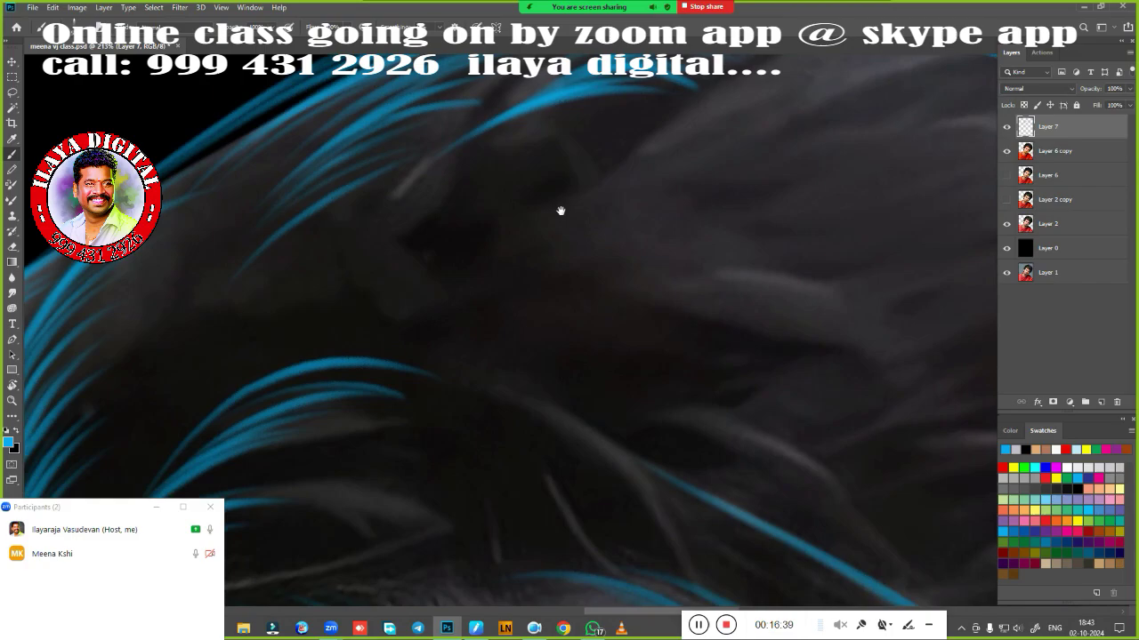
Add blue strands across the middle hair and at the head's top.
left_click_drag(302, 299, 516, 258)
left_click_drag(365, 273, 573, 230)
left_click_drag(320, 298, 505, 274)
left_click_drag(329, 314, 520, 294)
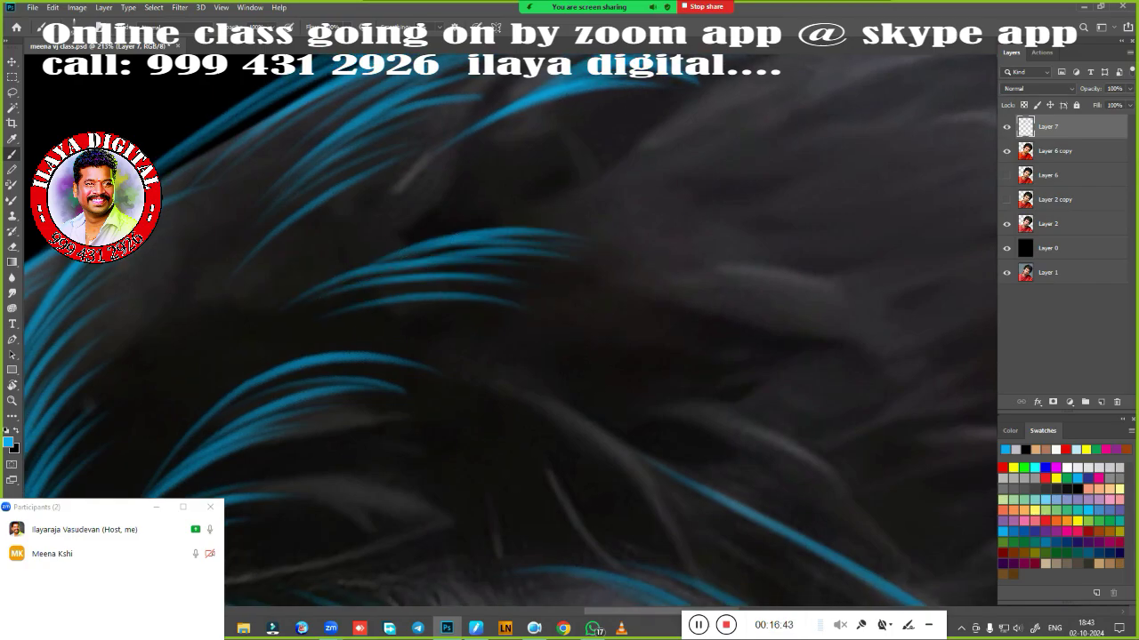
left_click_drag(359, 263, 649, 212)
left_click_drag(436, 226, 653, 187)
left_click_drag(450, 217, 701, 167)
left_click_drag(761, 271, 332, 370)
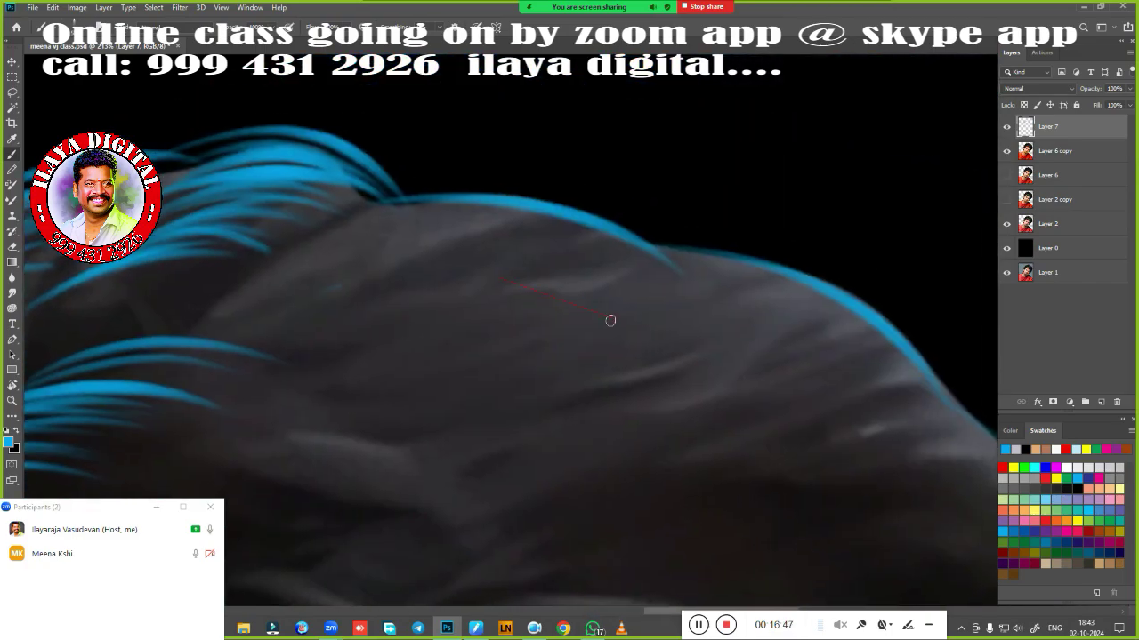
left_click_drag(344, 306, 600, 263)
Paint thin blue strands along the upper hair edge, then zoom out.
mouse_move(502, 227)
left_mouse_down()
mouse_move(638, 293)
mouse_move(689, 272)
mouse_move(480, 314)
left_mouse_up()
left_click_drag(574, 274, 801, 228)
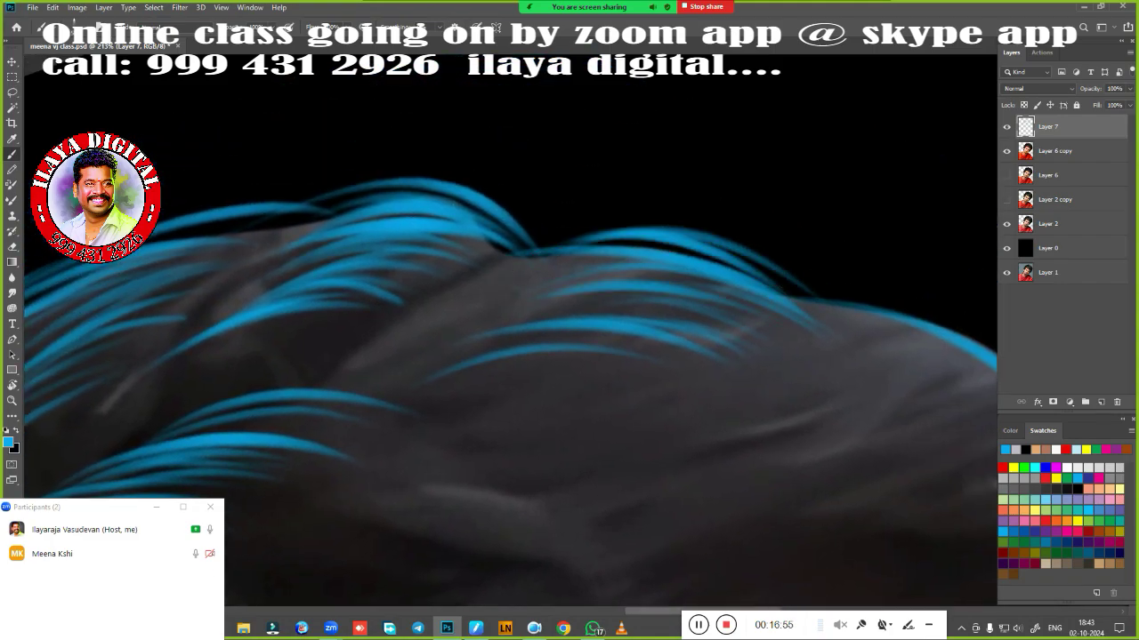
left_click_drag(311, 223, 556, 162)
mouse_move(422, 282)
left_mouse_down()
mouse_move(271, 252)
mouse_move(275, 325)
mouse_move(575, 201)
mouse_move(425, 343)
mouse_move(736, 281)
mouse_move(811, 320)
left_mouse_up()
left_click_drag(632, 191, 783, 276)
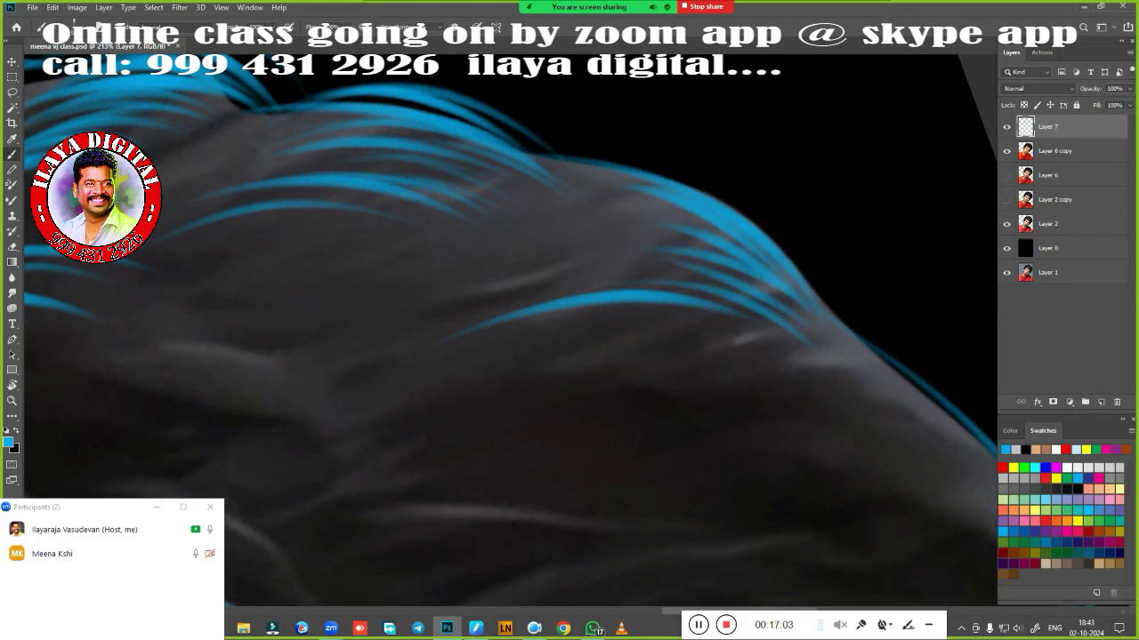
mouse_move(648, 325)
left_mouse_down()
mouse_move(638, 302)
mouse_move(537, 400)
mouse_move(363, 448)
left_mouse_up()
Rotate the canvas and paint thin blue strands across the upper hair.
key("r")
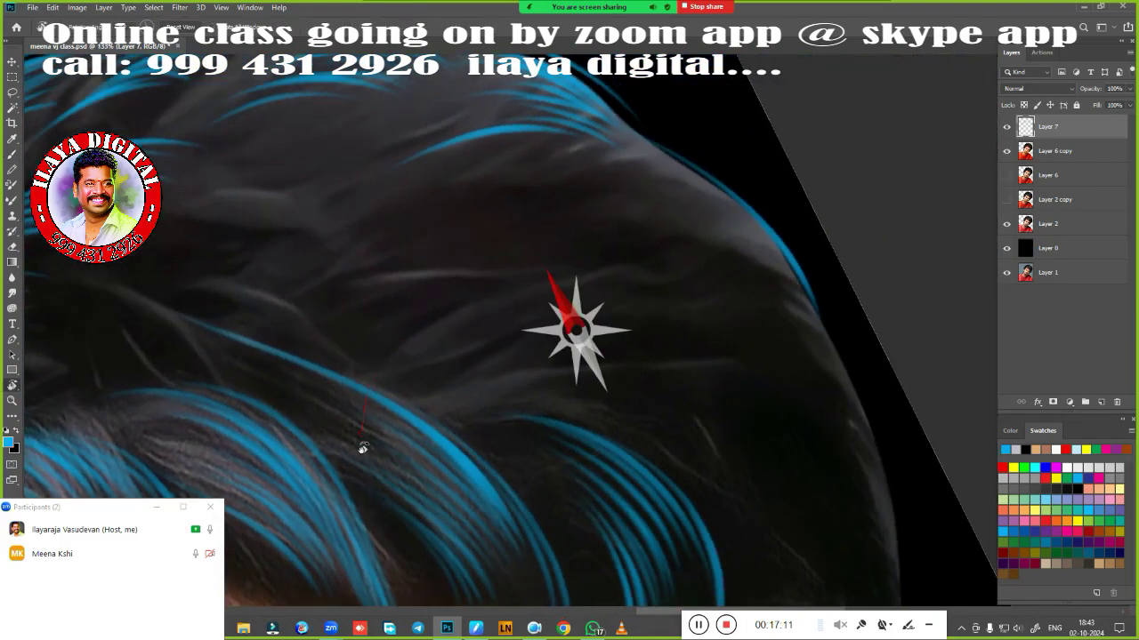
mouse_move(600, 382)
left_mouse_down()
mouse_move(624, 521)
mouse_move(662, 462)
left_mouse_up()
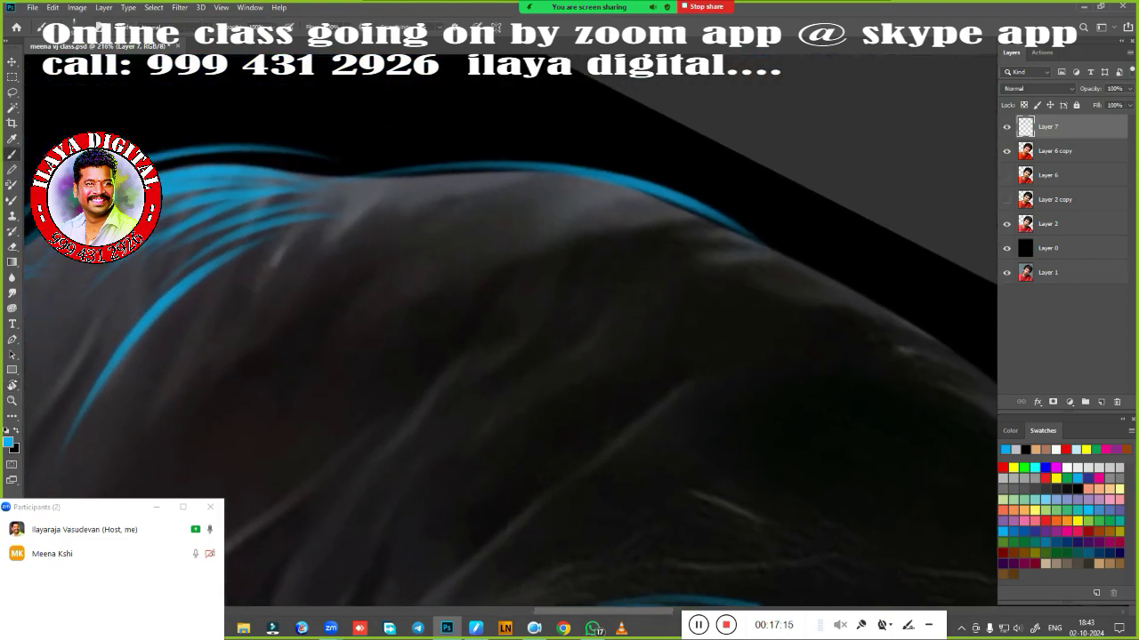
key("b")
left_click_drag(442, 437, 703, 307)
left_click_drag(717, 276, 567, 308)
left_click_drag(771, 271, 570, 286)
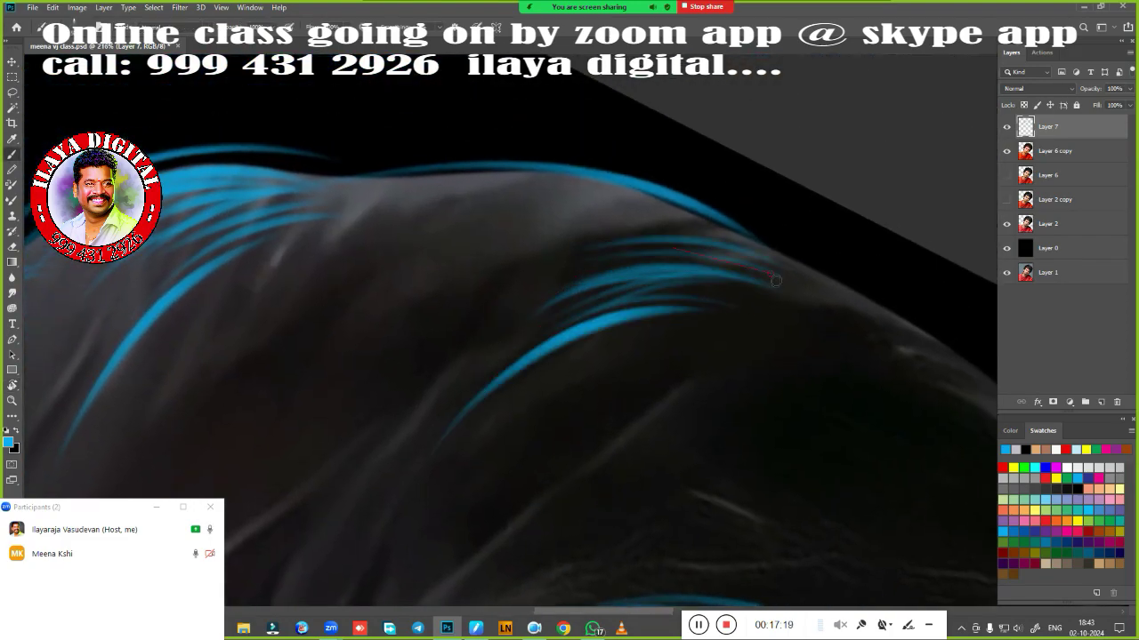
left_click_drag(761, 264, 557, 251)
left_click_drag(753, 201, 548, 214)
left_click_drag(706, 201, 480, 200)
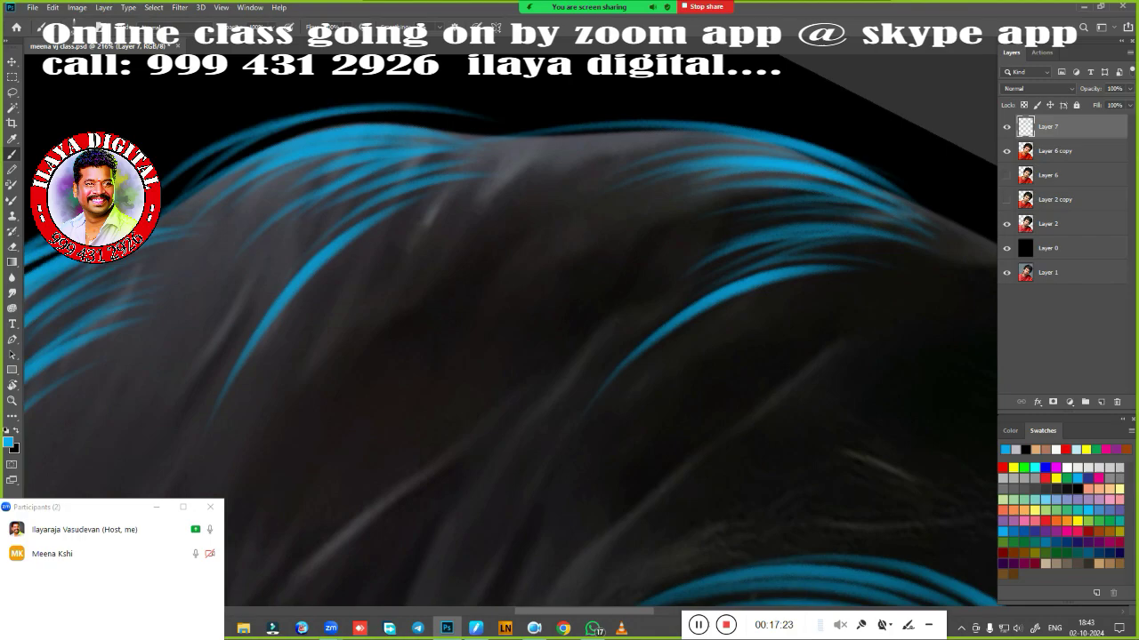
mouse_move(369, 348)
left_mouse_down()
mouse_move(465, 229)
mouse_move(525, 197)
left_mouse_up()
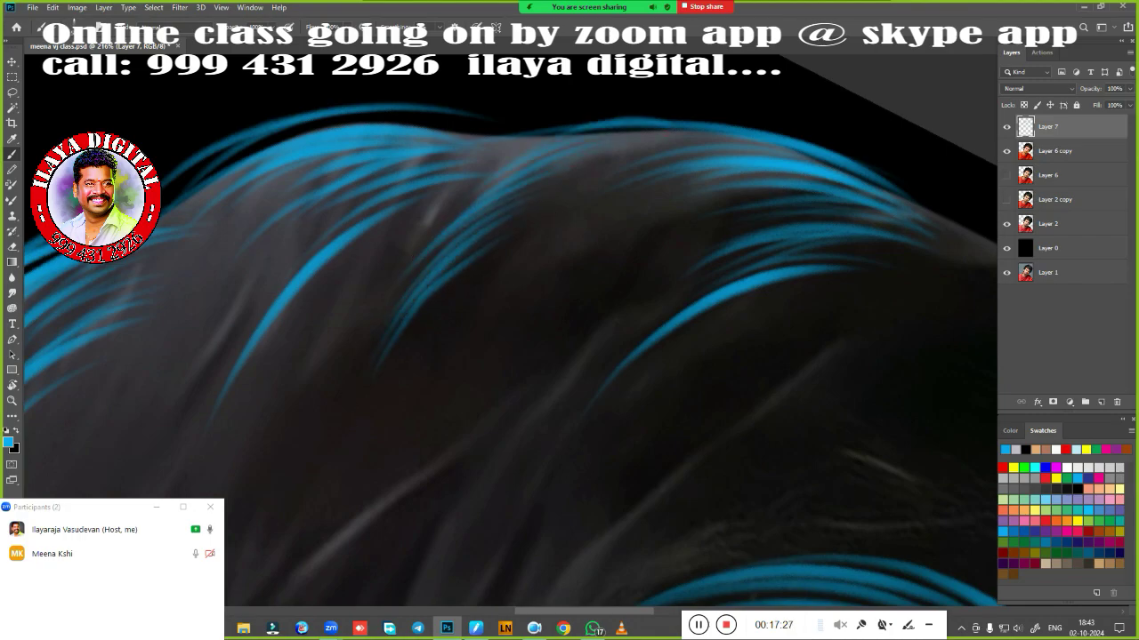
Trace the head's top edge with blue strokes, brightening one strand near the top.
left_click_drag(655, 124, 457, 194)
left_click_drag(358, 108, 480, 121)
left_click_drag(618, 267, 529, 239)
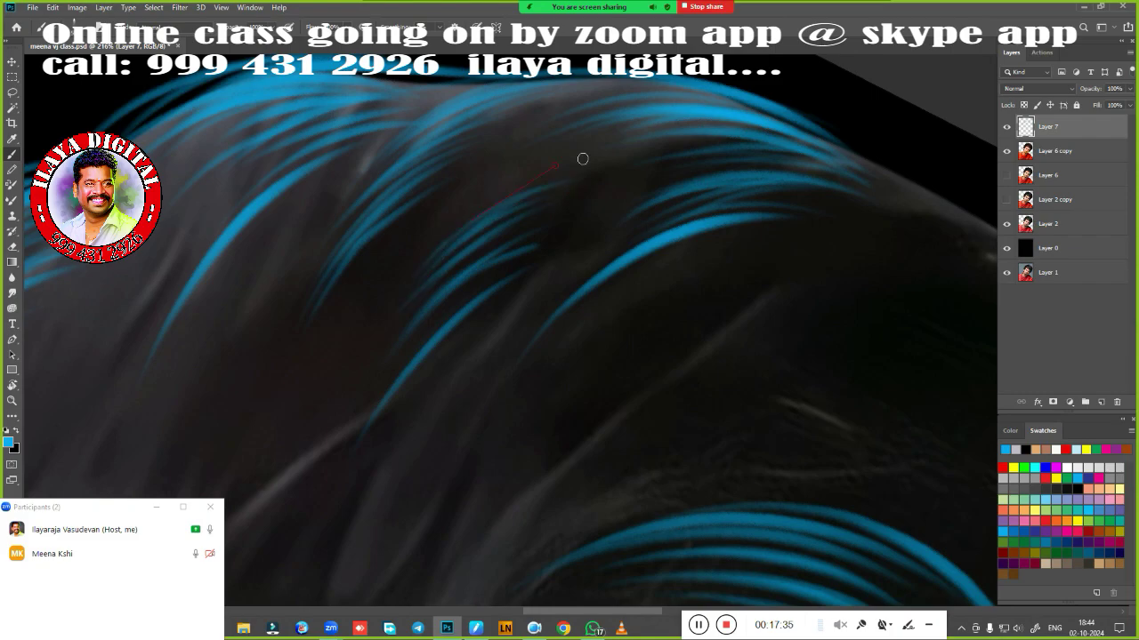
left_click_drag(582, 158, 754, 299)
mouse_move(557, 168)
left_mouse_down()
mouse_move(483, 244)
mouse_move(483, 453)
mouse_move(386, 399)
mouse_move(274, 401)
mouse_move(516, 414)
left_mouse_up()
key("r")
key("b")
left_click_drag(527, 158, 177, 283)
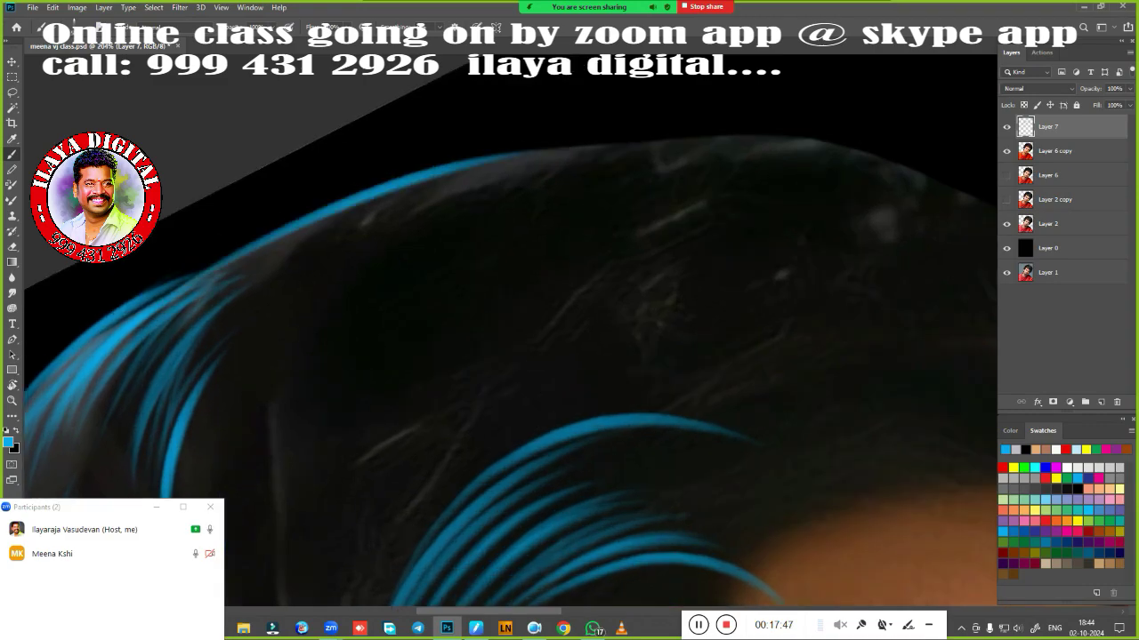
left_click_drag(374, 192, 663, 144)
mouse_move(497, 147)
left_mouse_down()
mouse_move(595, 267)
mouse_move(399, 189)
mouse_move(56, 193)
left_mouse_up()
left_click_drag(359, 214, 836, 338)
Level the canvas rotation and paint a faint blue strand down the hair edge.
scroll(671, 288, "down", 5)
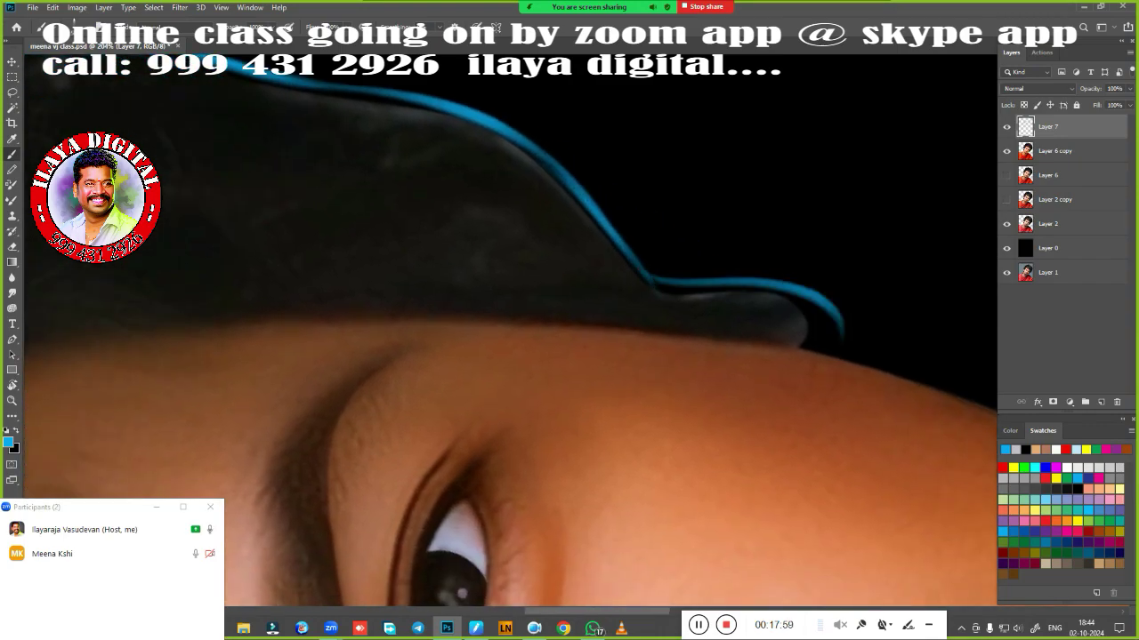
key("r")
mouse_move(833, 432)
left_mouse_down()
mouse_move(727, 344)
mouse_move(405, 304)
left_mouse_up()
key("Escape")
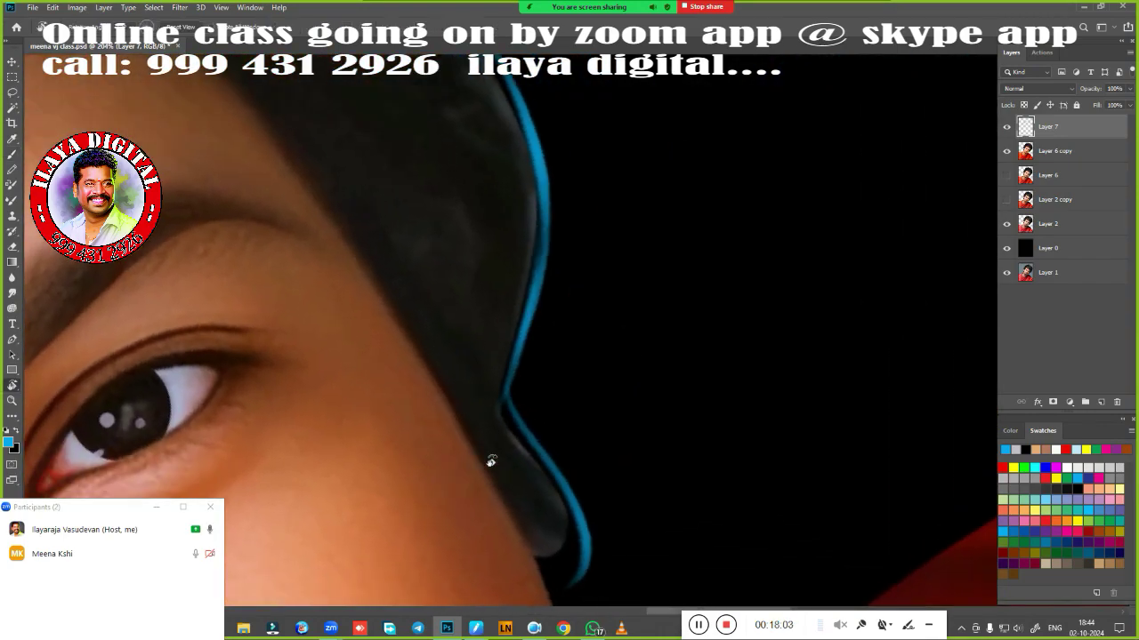
scroll(490, 458, "down", 2)
scroll(419, 427, "down", 2)
scroll(666, 247, "up", 5)
scroll(726, 331, "up", 3)
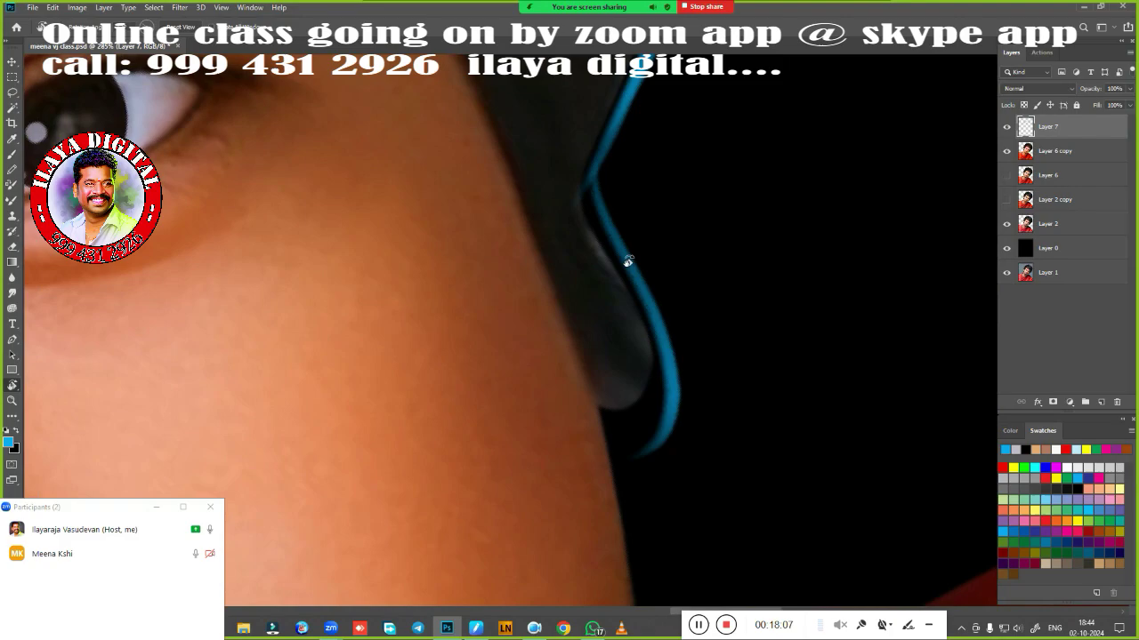
key("b")
left_click_drag(584, 240, 655, 409)
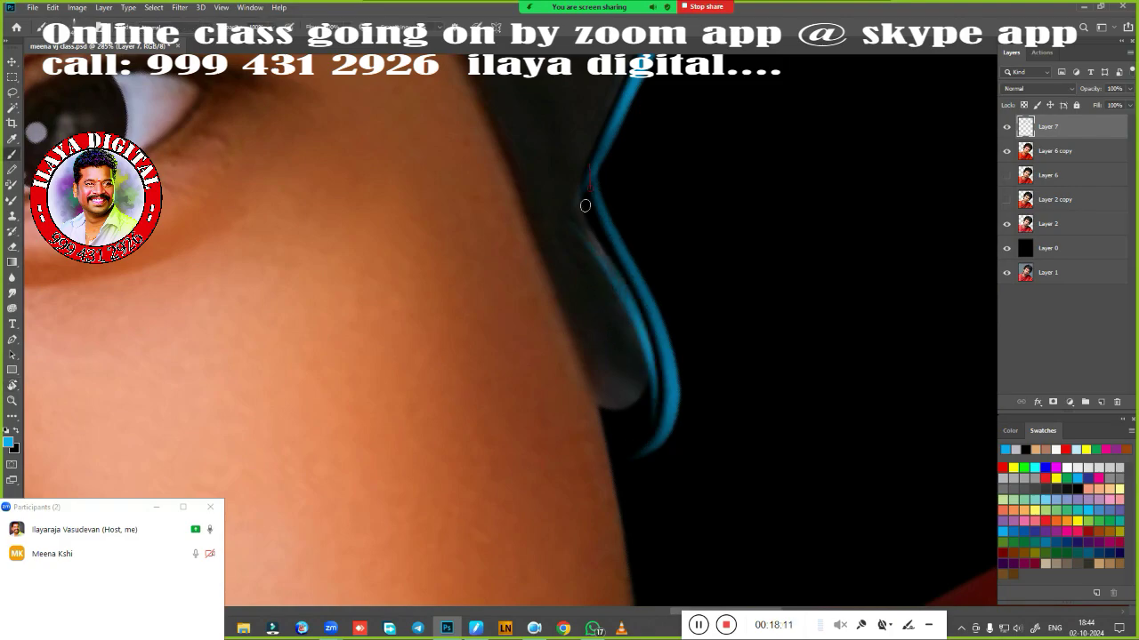
left_click_drag(625, 249, 662, 426)
mouse_move(595, 153)
left_mouse_down()
mouse_move(647, 233)
mouse_move(717, 439)
left_mouse_up()
Paint several parallel blue strands along the hair edge beside the temple and cheek.
scroll(717, 438, "up", 3)
left_click_drag(667, 285, 642, 472)
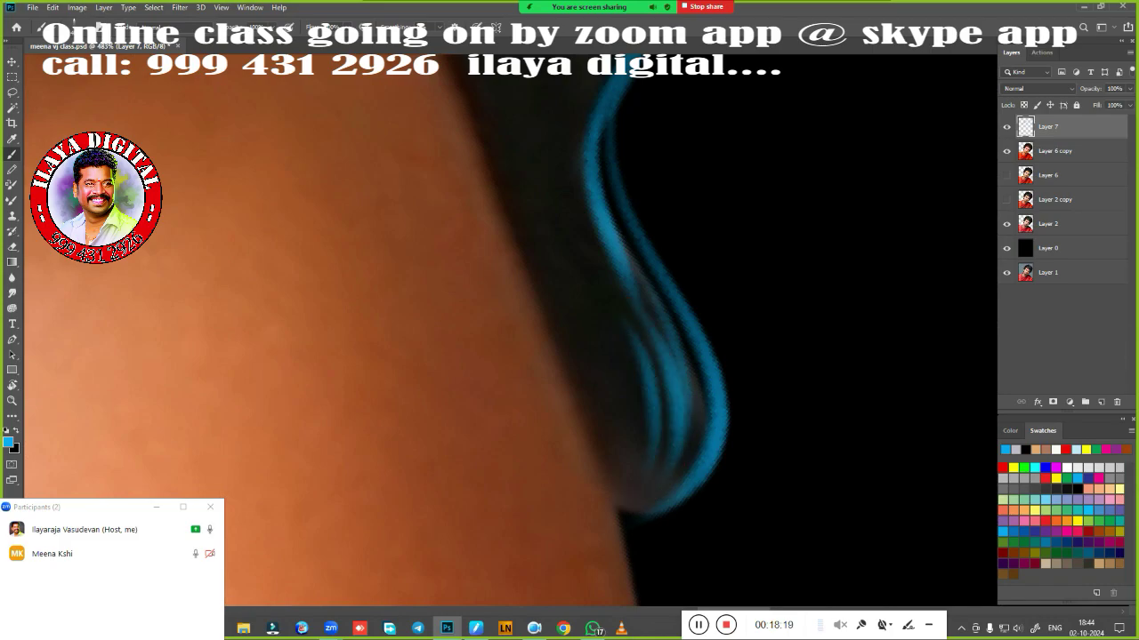
left_click_drag(623, 329, 609, 489)
mouse_move(639, 280)
left_mouse_down()
mouse_move(612, 133)
mouse_move(699, 418)
left_mouse_up()
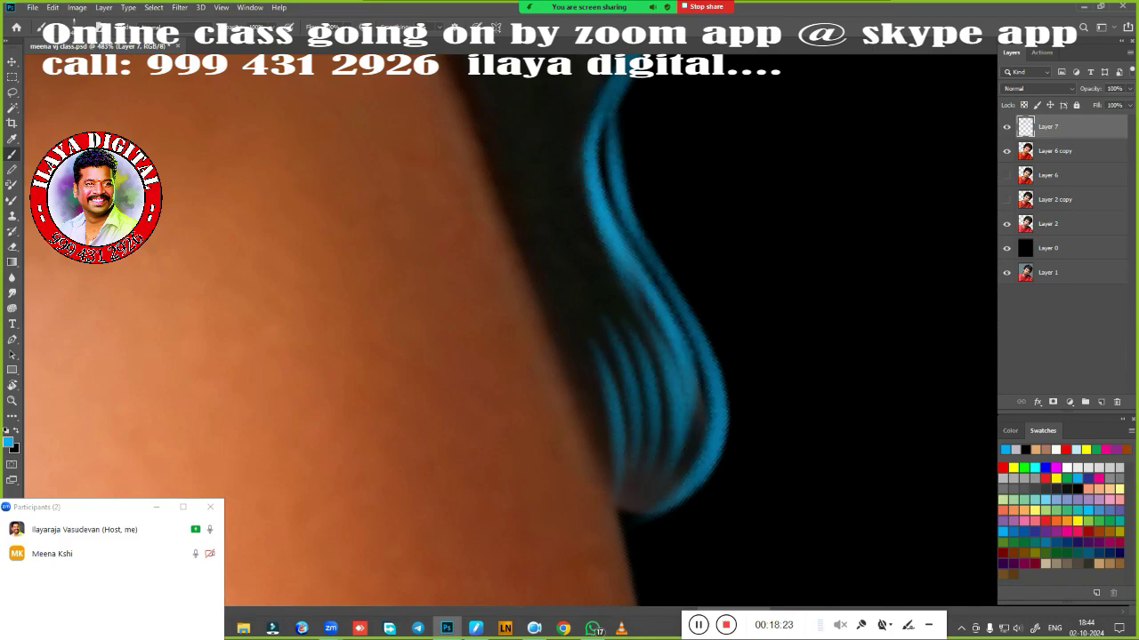
mouse_move(663, 351)
left_mouse_down()
mouse_move(687, 480)
mouse_move(722, 569)
left_mouse_up()
left_click_drag(623, 142, 747, 338)
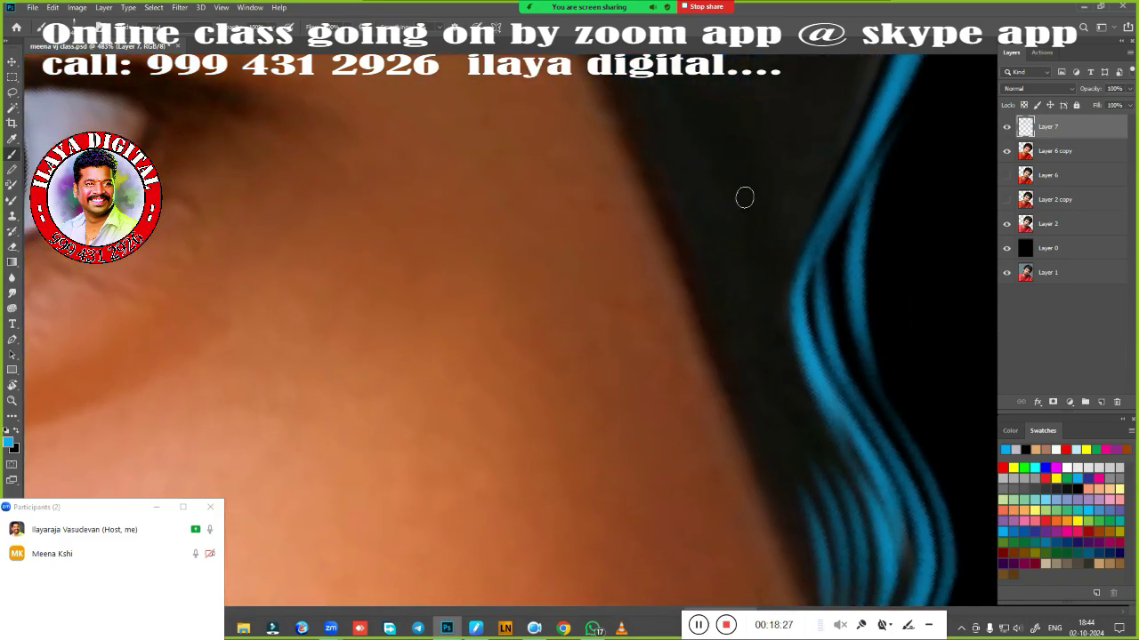
left_click_drag(745, 195, 755, 330)
left_click_drag(676, 498, 723, 532)
scroll(722, 531, "down", 3)
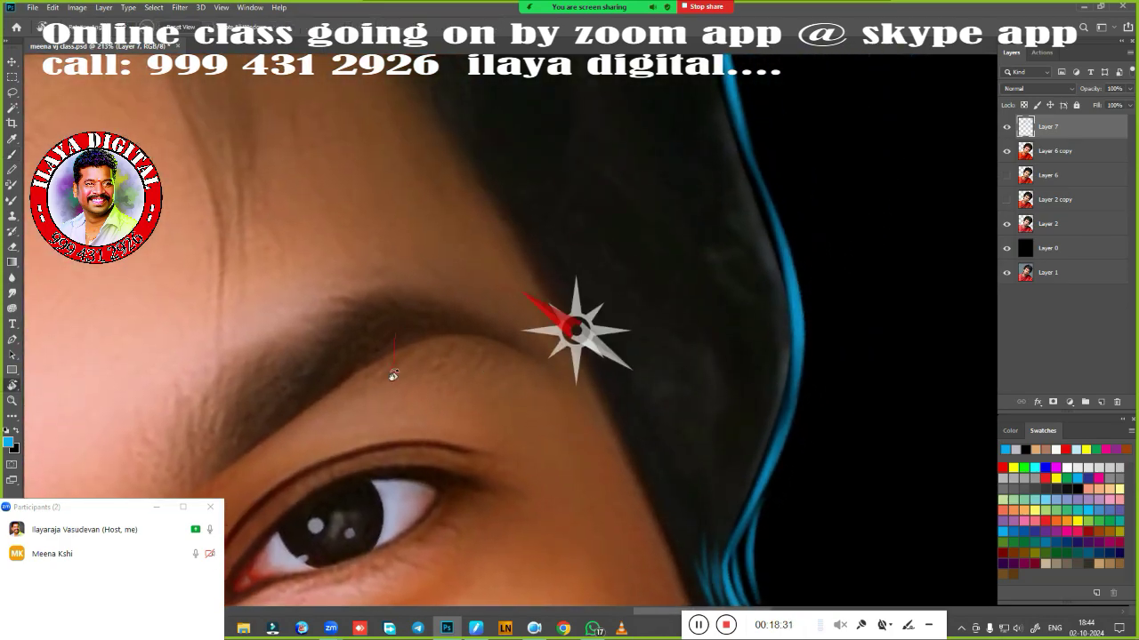
Paint blue strands along the top edge and upper arc of the hair.
scroll(631, 338, "up", 2)
left_click_drag(631, 338, 663, 458)
left_click_drag(693, 205, 427, 284)
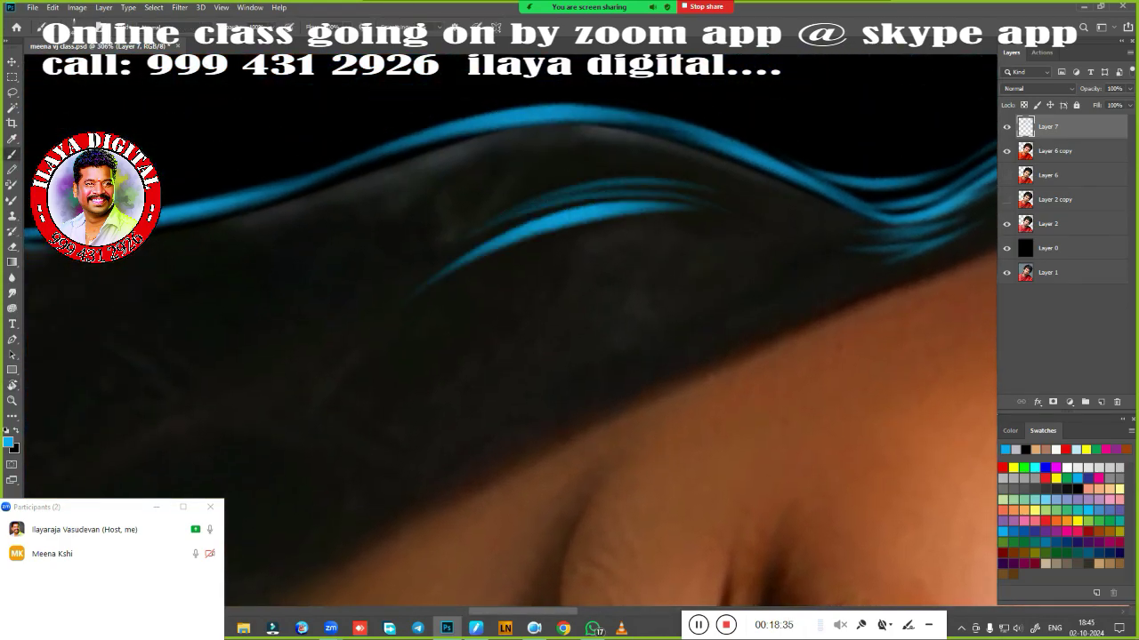
left_click_drag(738, 160, 485, 194)
left_click_drag(400, 174, 725, 120)
left_click_drag(382, 143, 801, 85)
left_click_drag(543, 102, 814, 169)
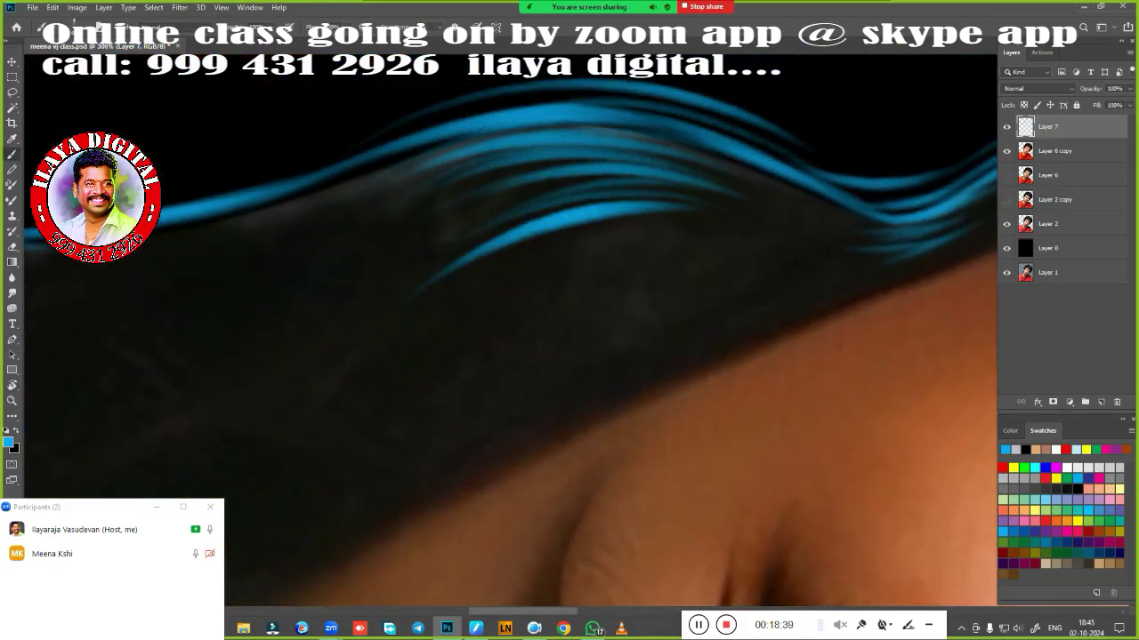
left_click_drag(582, 111, 872, 173)
left_click_drag(516, 391, 702, 289)
left_click_drag(583, 309, 754, 258)
left_click_drag(635, 270, 799, 236)
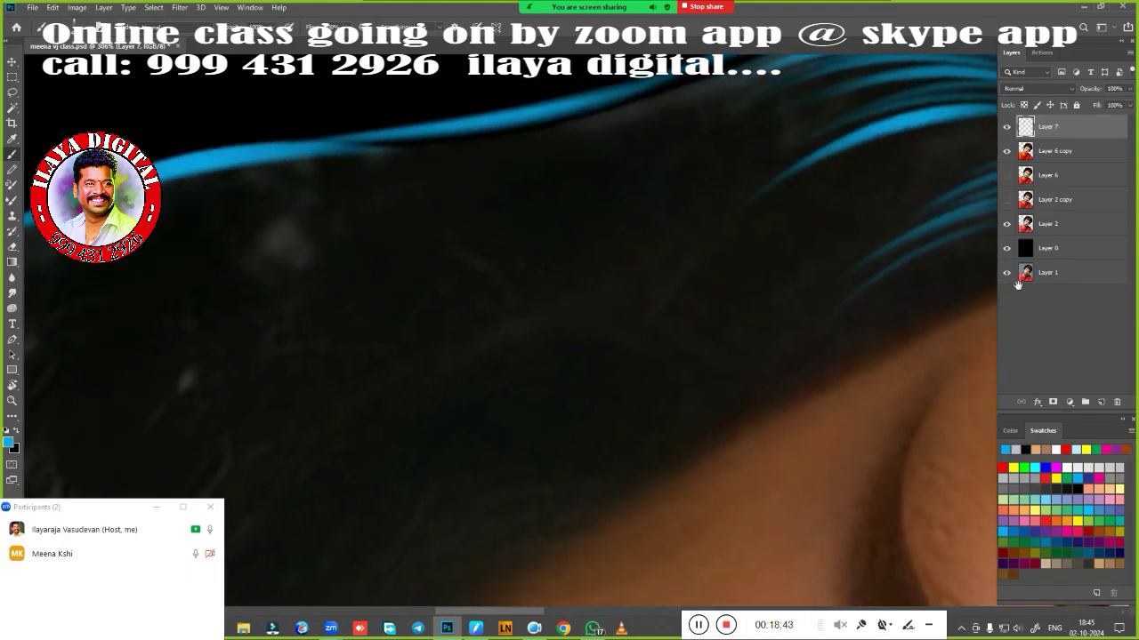
Paint long blue strands across the upper and upper-middle hair.
scroll(800, 234, "up", 2)
left_click_drag(436, 338, 727, 234)
left_click_drag(485, 284, 738, 204)
left_click_drag(498, 240, 774, 178)
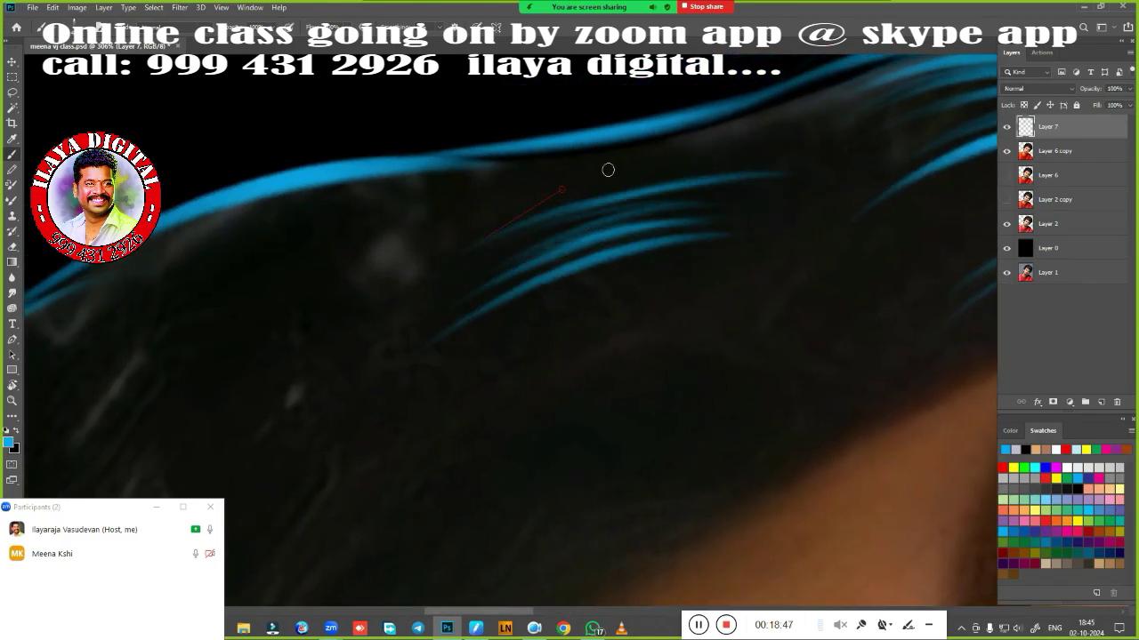
left_click_drag(507, 165, 801, 107)
left_click_drag(570, 160, 832, 98)
left_click_drag(648, 360, 704, 300)
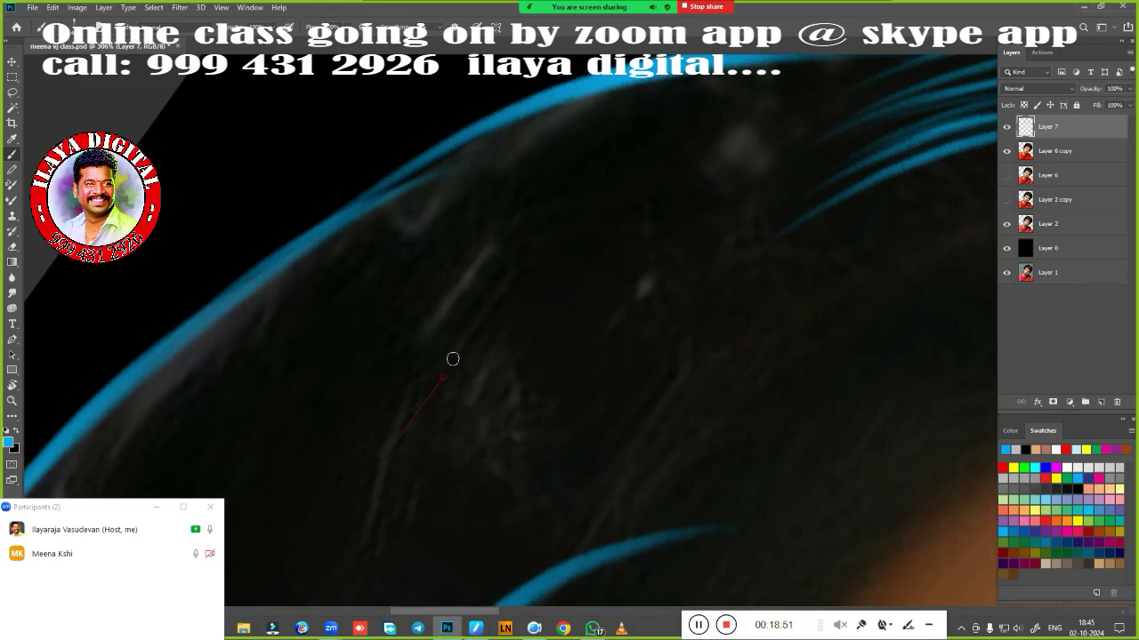
left_click_drag(453, 356, 687, 237)
left_click_drag(501, 268, 772, 125)
left_click_drag(464, 263, 701, 133)
left_click_drag(469, 218, 749, 98)
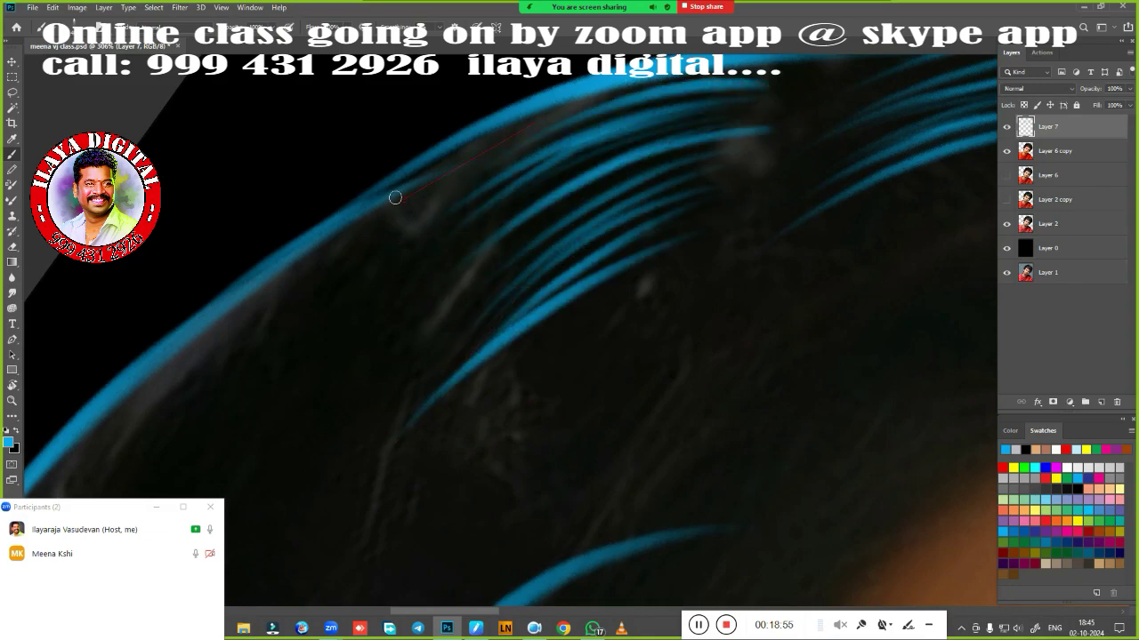
mouse_move(394, 196)
left_mouse_down()
mouse_move(628, 303)
mouse_move(578, 424)
mouse_move(700, 430)
mouse_move(757, 320)
left_mouse_up()
Rotate the canvas view and paint blue strands sweeping up-right across the hair.
key("r")
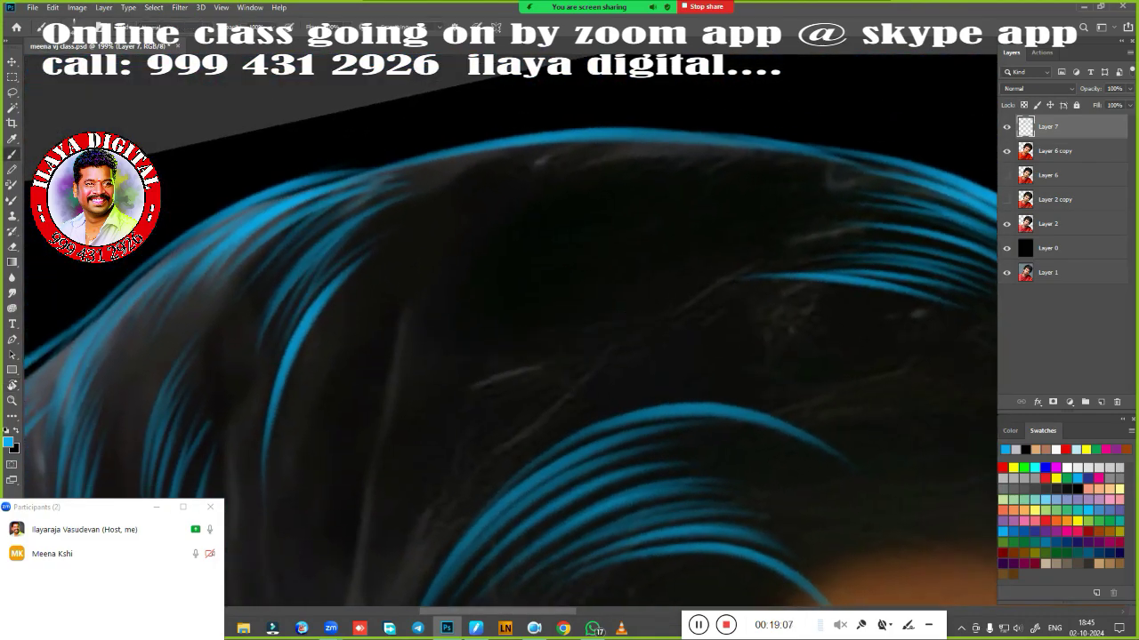
mouse_move(559, 288)
left_mouse_down()
mouse_move(643, 237)
mouse_move(777, 218)
left_mouse_up()
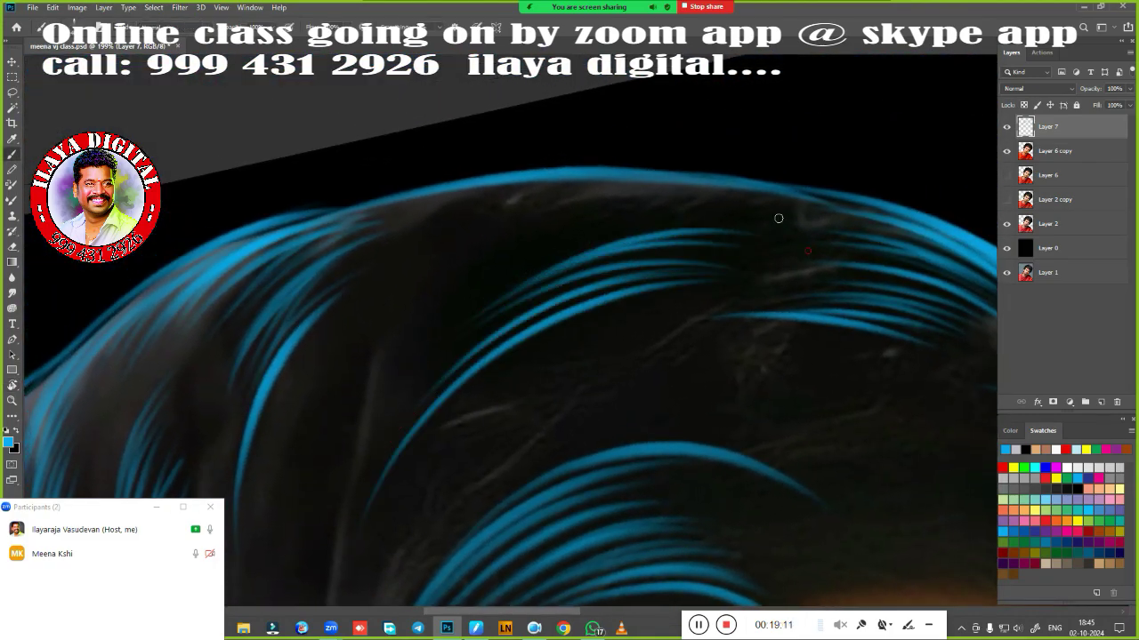
left_click_drag(534, 258, 792, 209)
left_click_drag(440, 311, 799, 191)
left_click_drag(406, 261, 746, 183)
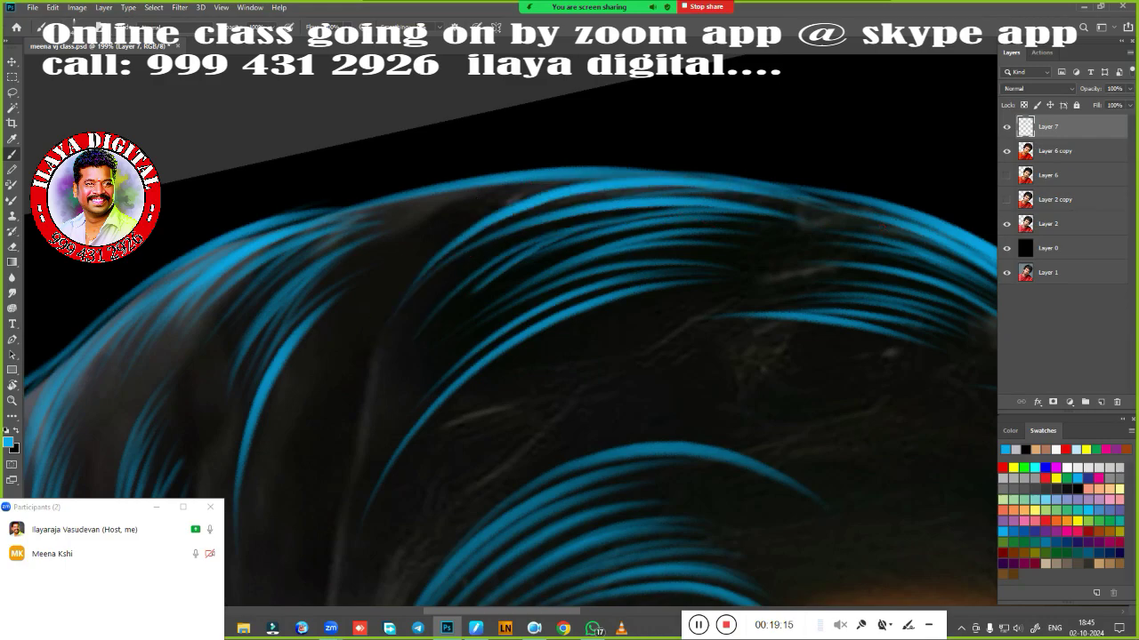
left_click_drag(348, 281, 644, 127)
left_click_drag(498, 169, 635, 165)
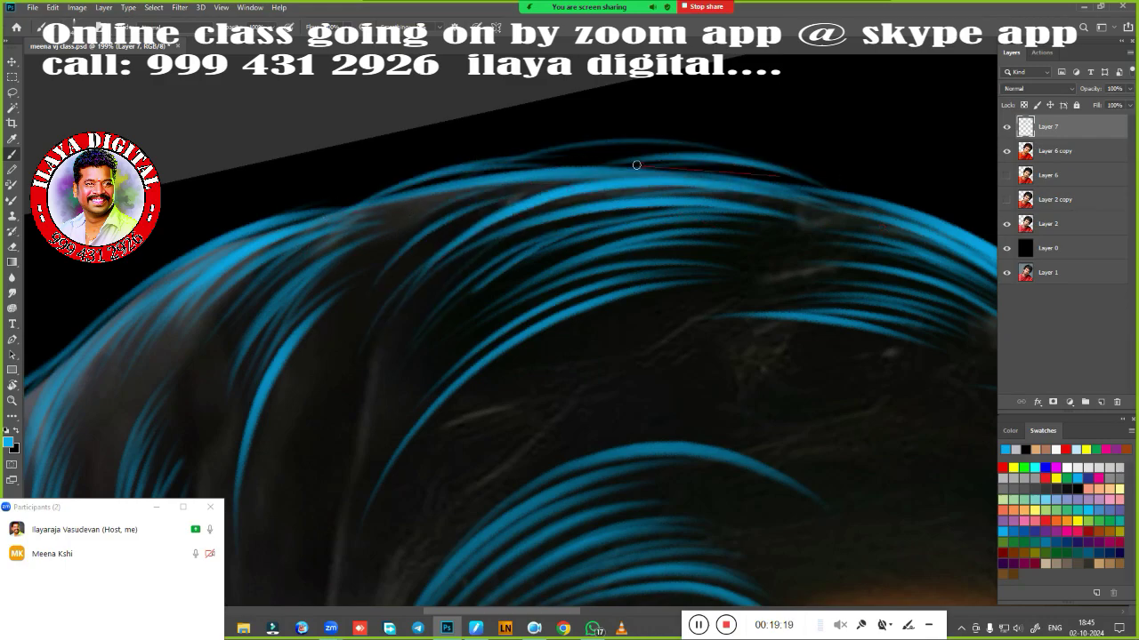
mouse_move(374, 160)
left_mouse_down()
mouse_move(641, 113)
mouse_move(821, 128)
left_mouse_up()
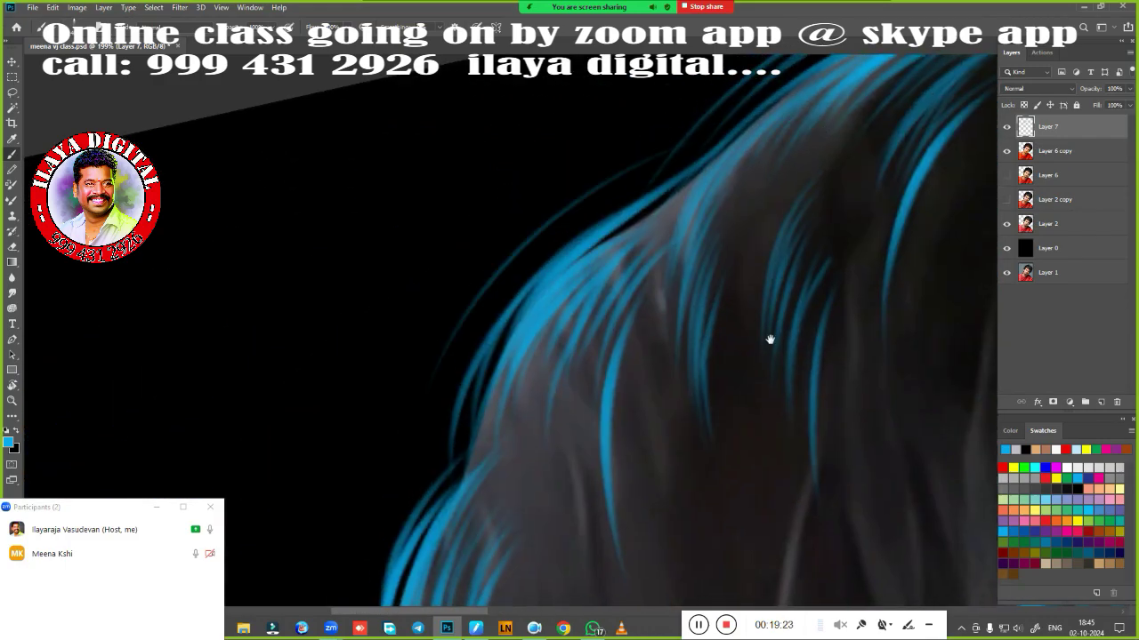
left_click_drag(770, 338, 573, 292)
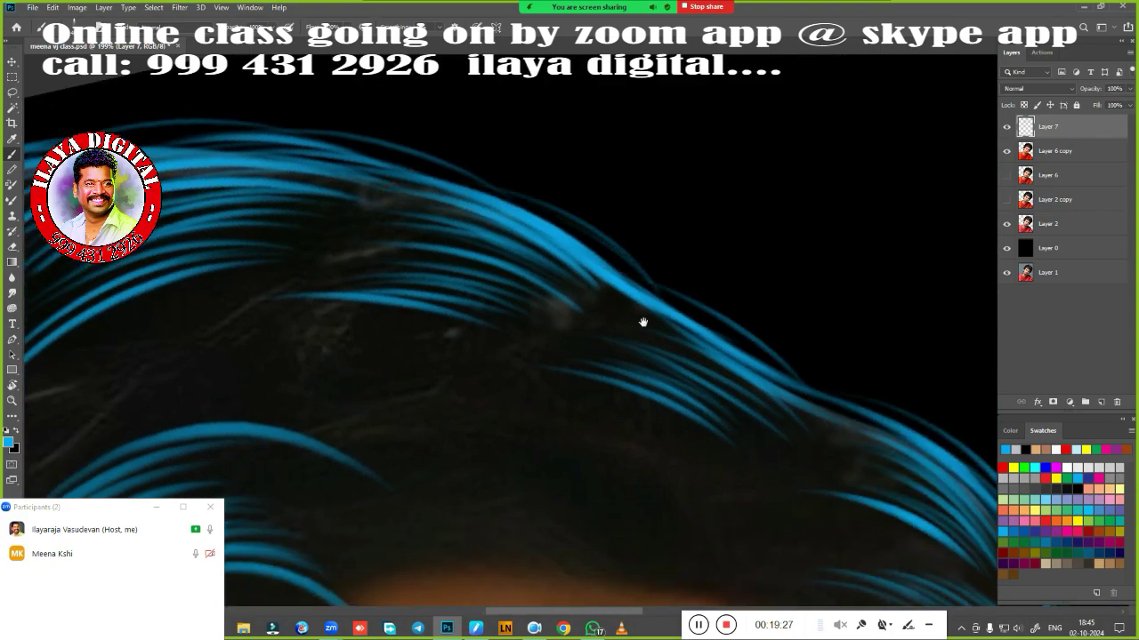
mouse_move(643, 322)
left_mouse_down()
mouse_move(986, 338)
mouse_move(683, 267)
left_mouse_up()
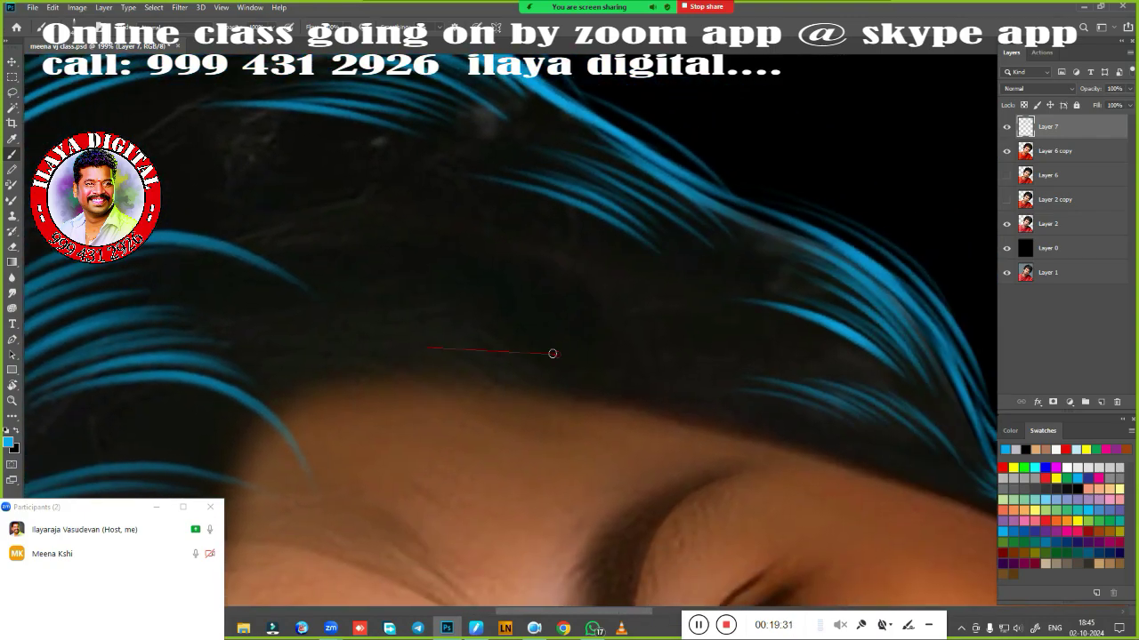
left_click_drag(644, 334, 688, 333)
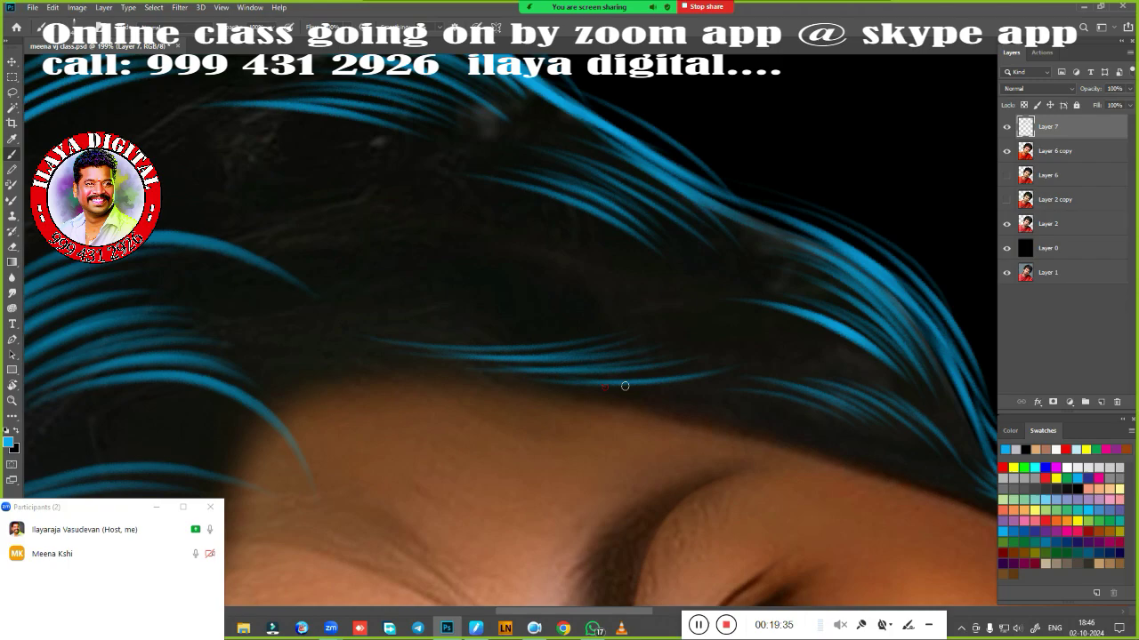
Add blue strands in the hair arc and brighter streaks near the hairline.
scroll(624, 386, "up", 3)
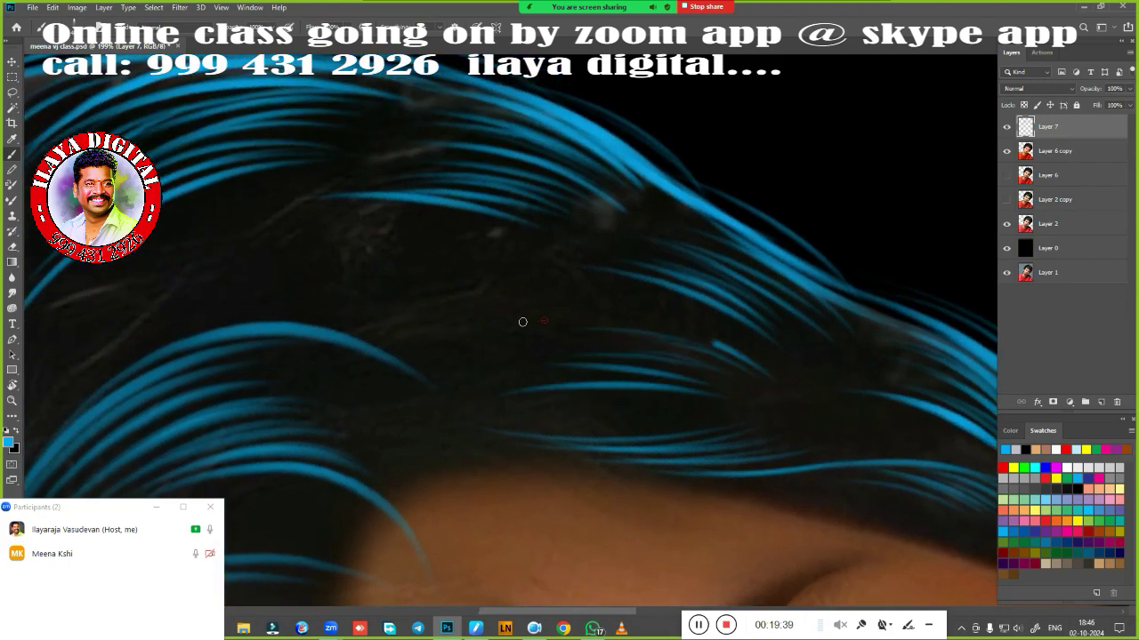
scroll(522, 321, "up", 3)
left_click_drag(654, 384, 501, 380)
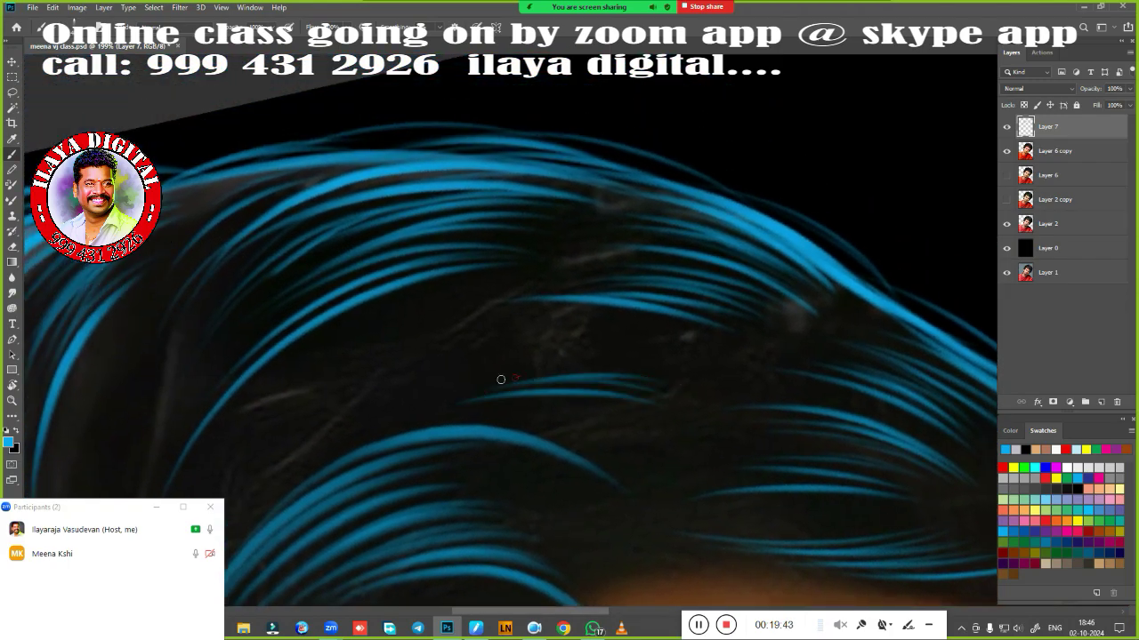
scroll(734, 379, "down", 2)
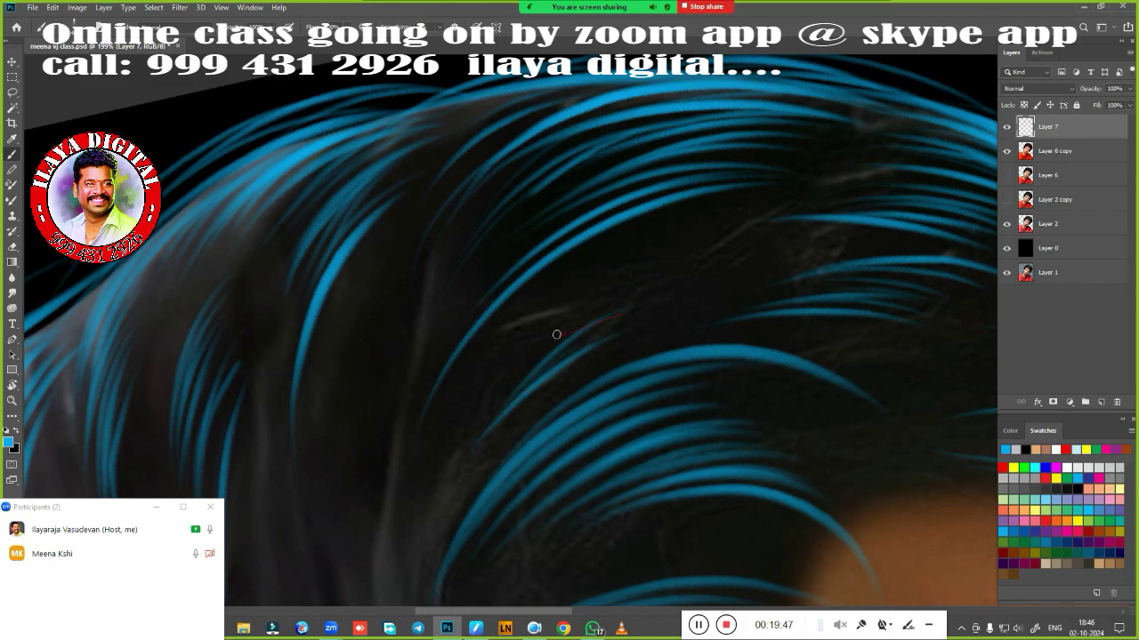
left_click_drag(556, 335, 727, 265)
scroll(495, 382, "down", 3)
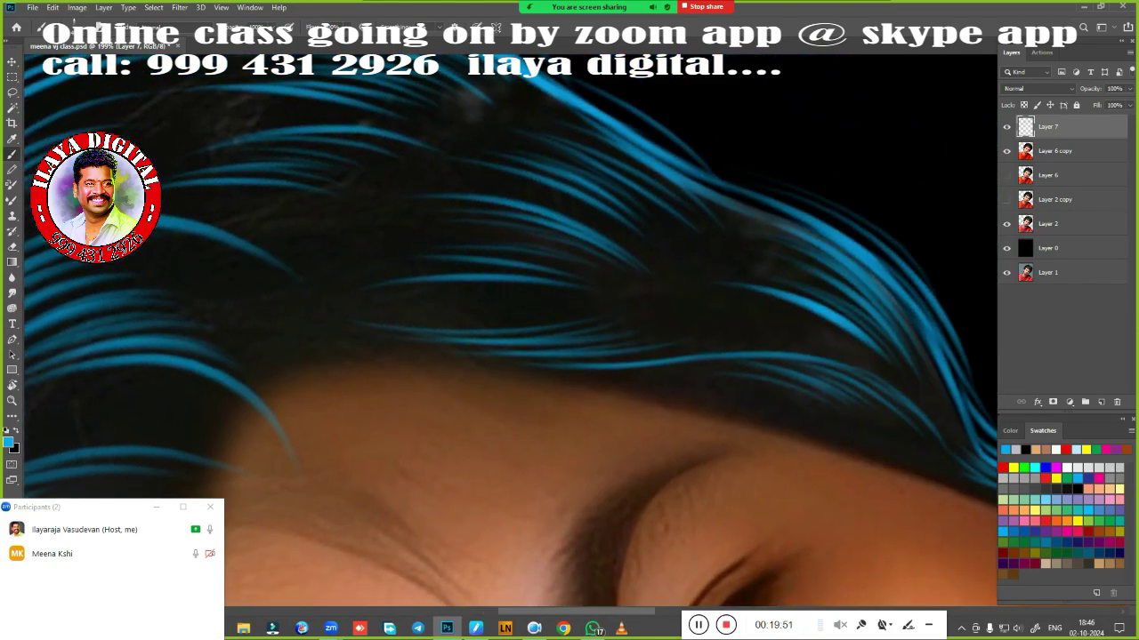
scroll(726, 377, "down", 3)
left_click_drag(637, 342, 702, 330)
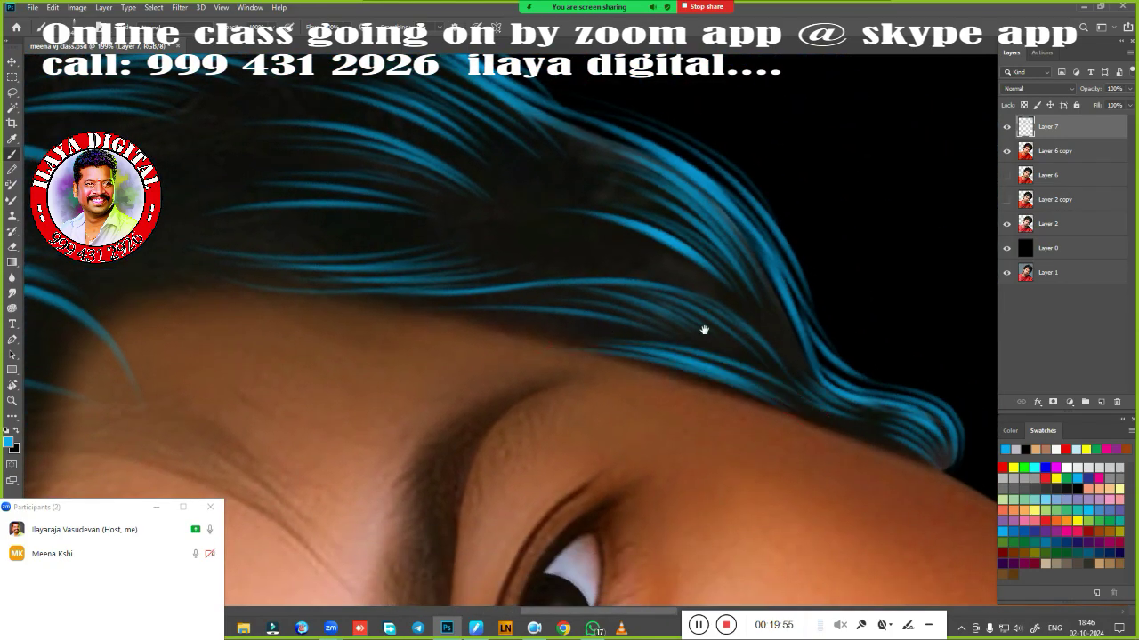
scroll(702, 330, "up", 3)
scroll(448, 406, "up", 3)
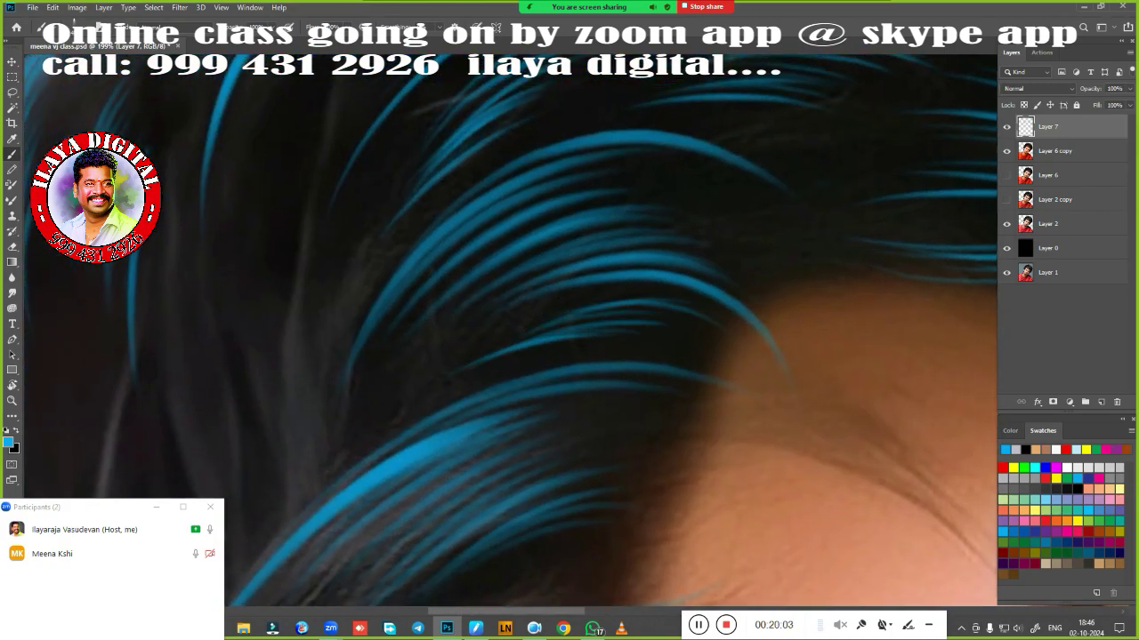
scroll(818, 293, "down", 3)
scroll(608, 421, "down", 5)
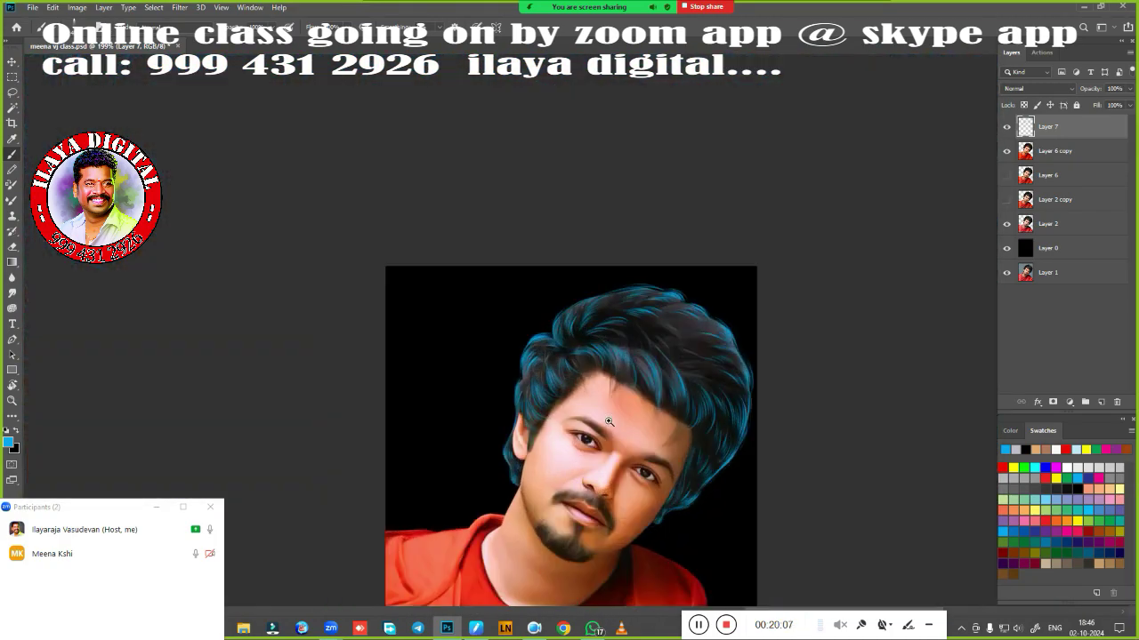
scroll(609, 422, "up", 3)
Tilt the view and paint long up-right blue strands across the top of the hair.
left_click_drag(587, 373, 545, 332)
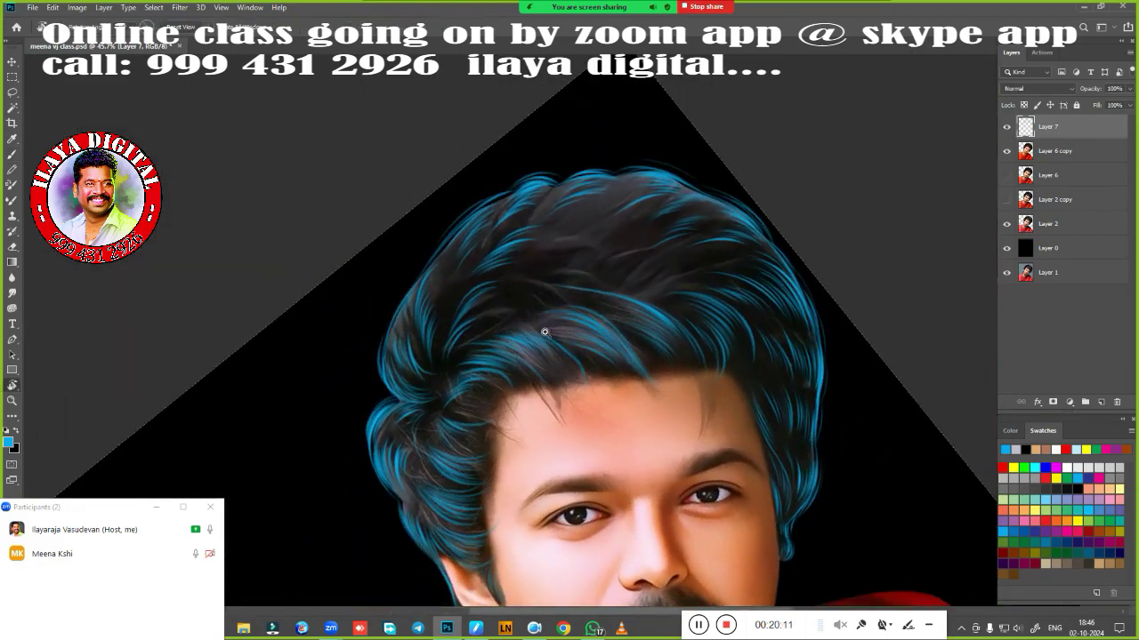
scroll(544, 332, "up", 5)
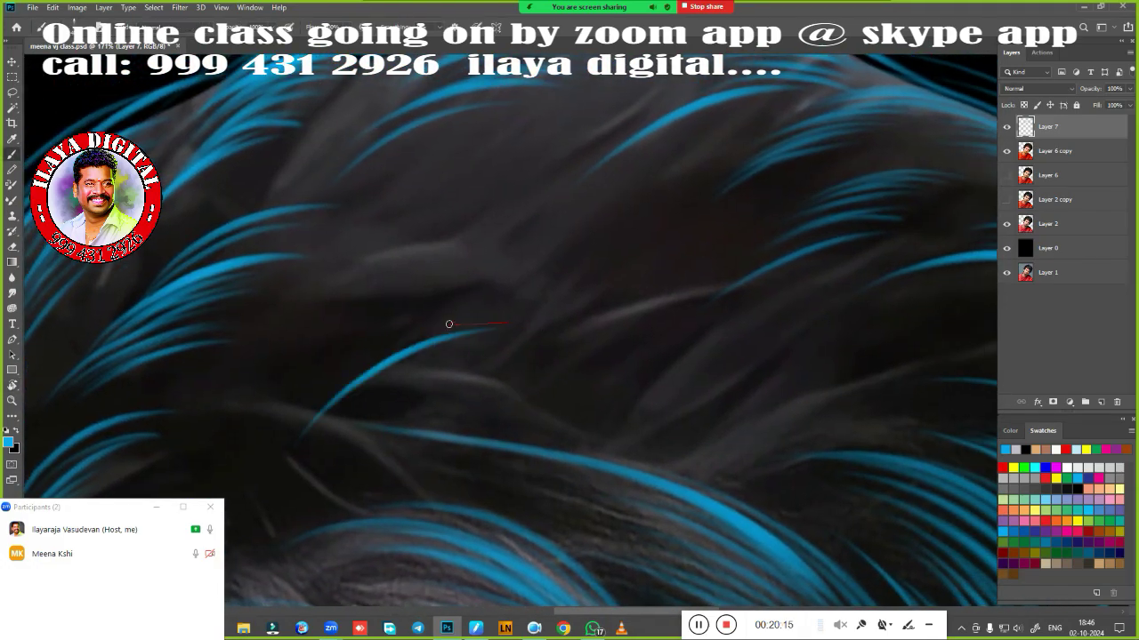
left_click_drag(503, 262, 398, 317)
left_click_drag(557, 231, 404, 292)
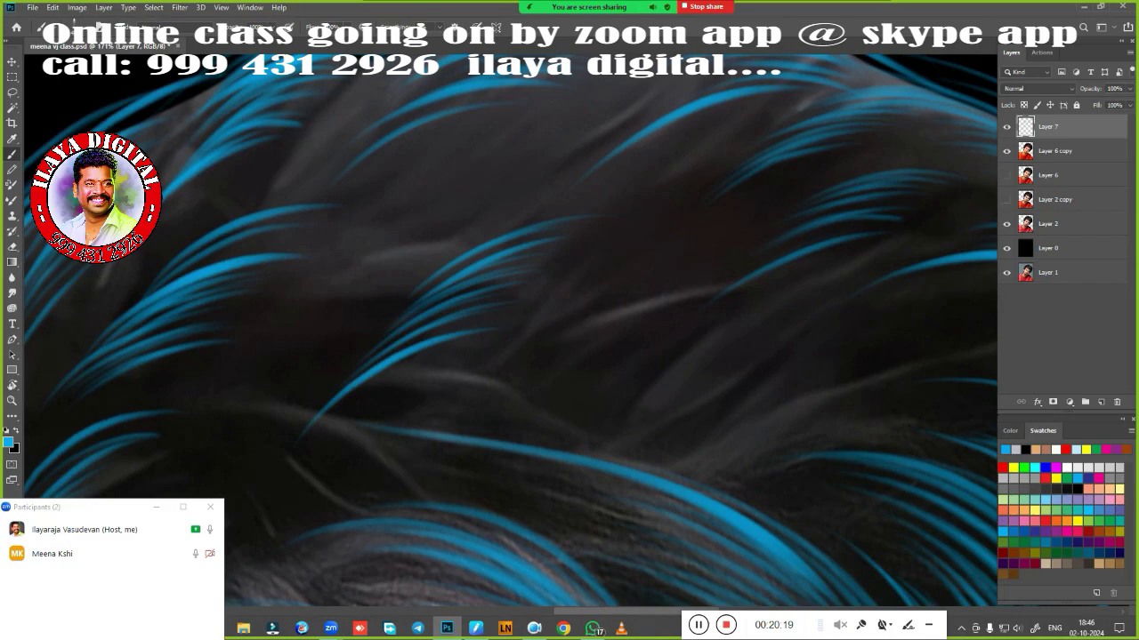
left_click_drag(520, 240, 442, 360)
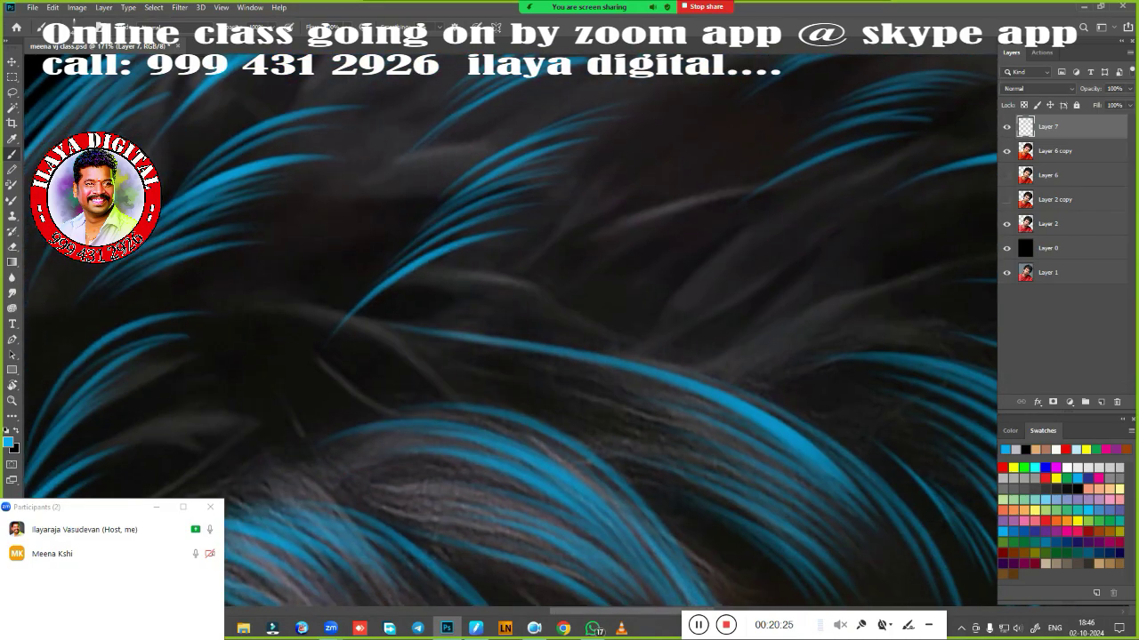
left_click_drag(571, 272, 363, 404)
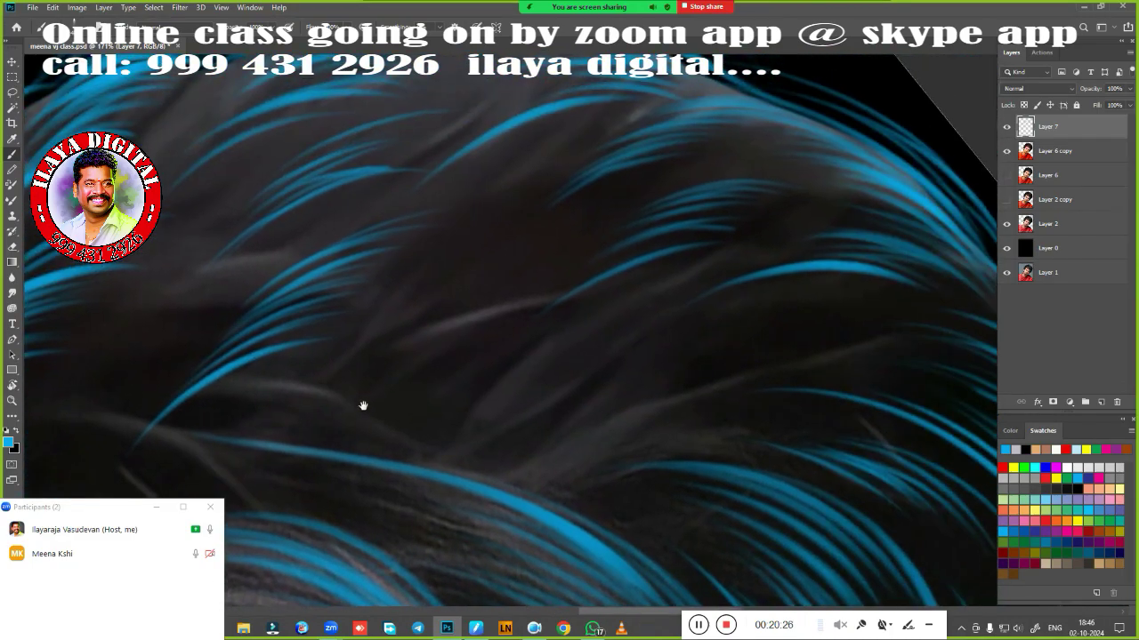
left_click(318, 420, "shift")
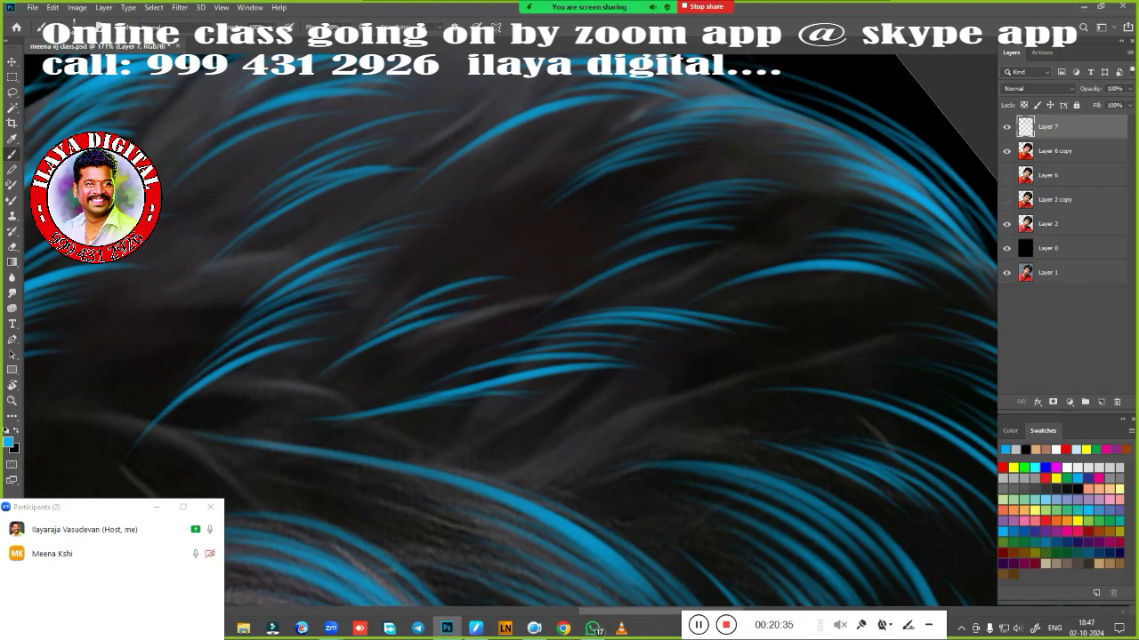
Inspect the hair strands up close, then lower Layer 6 copy's fill to 54%.
left_click_drag(881, 302, 848, 269)
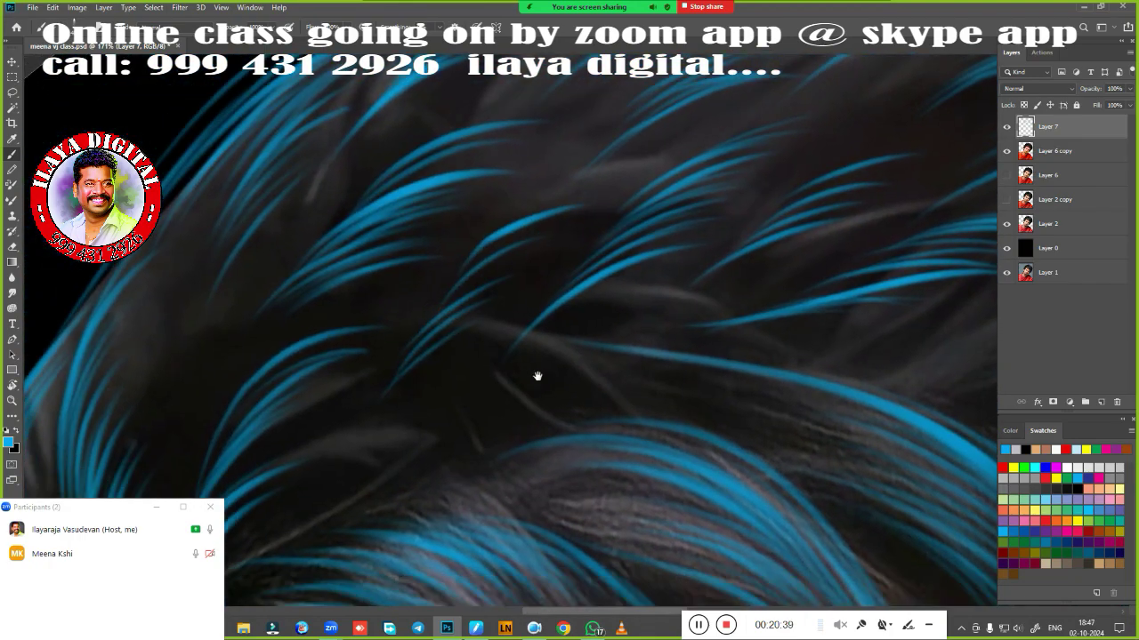
scroll(536, 377, "down", 3)
mouse_move(439, 273)
left_mouse_down()
mouse_move(742, 325)
mouse_move(602, 297)
left_mouse_up()
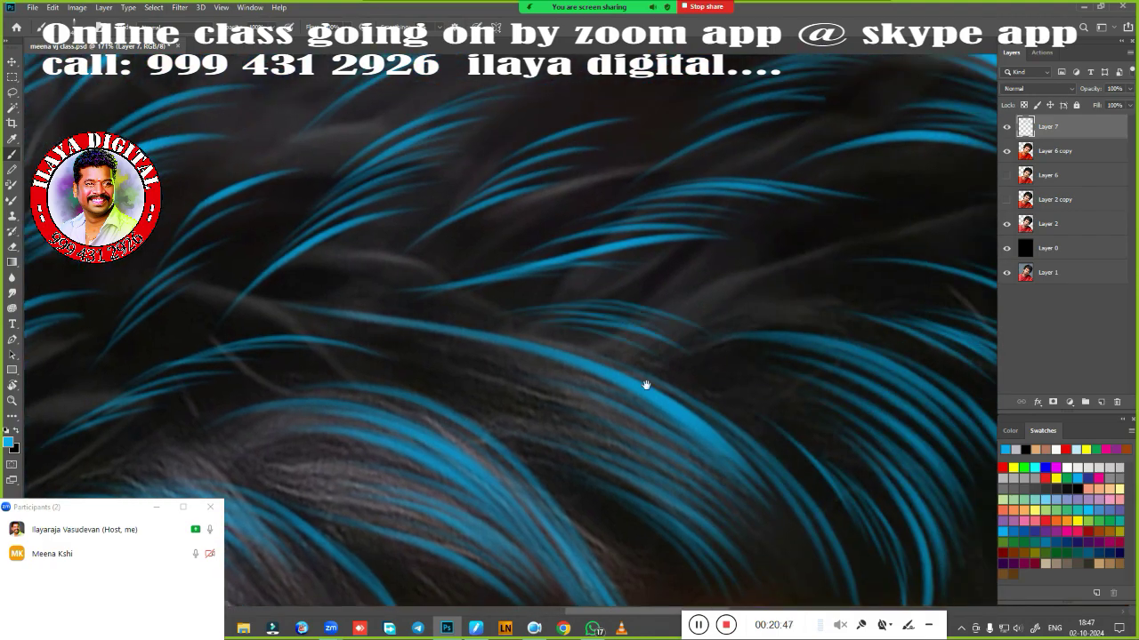
left_click_drag(646, 385, 475, 328)
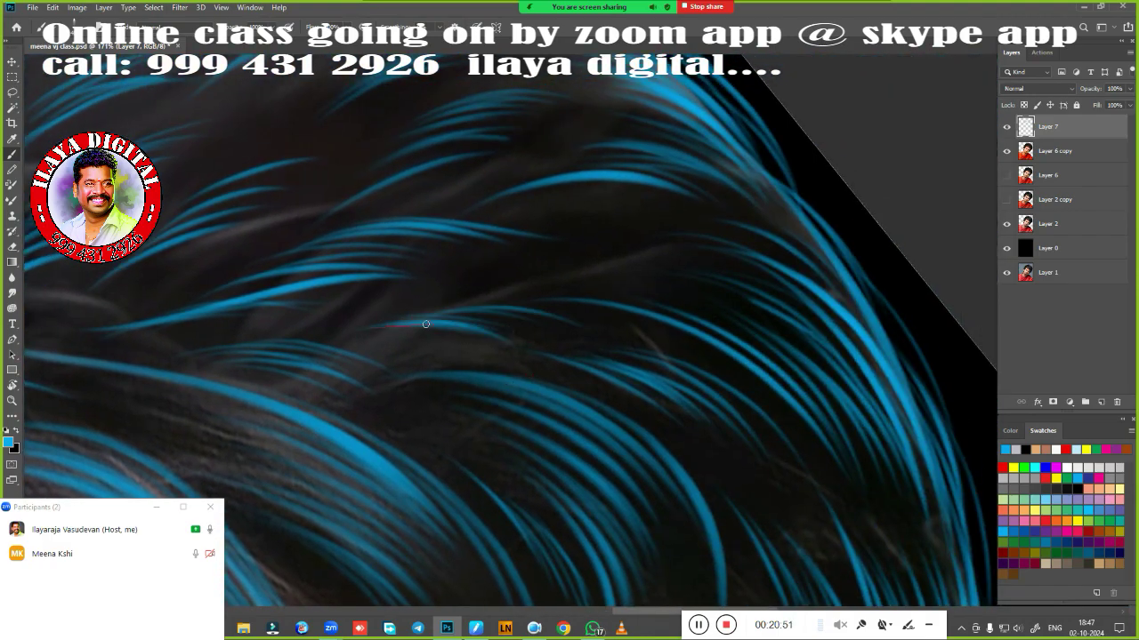
scroll(425, 324, "up", 4)
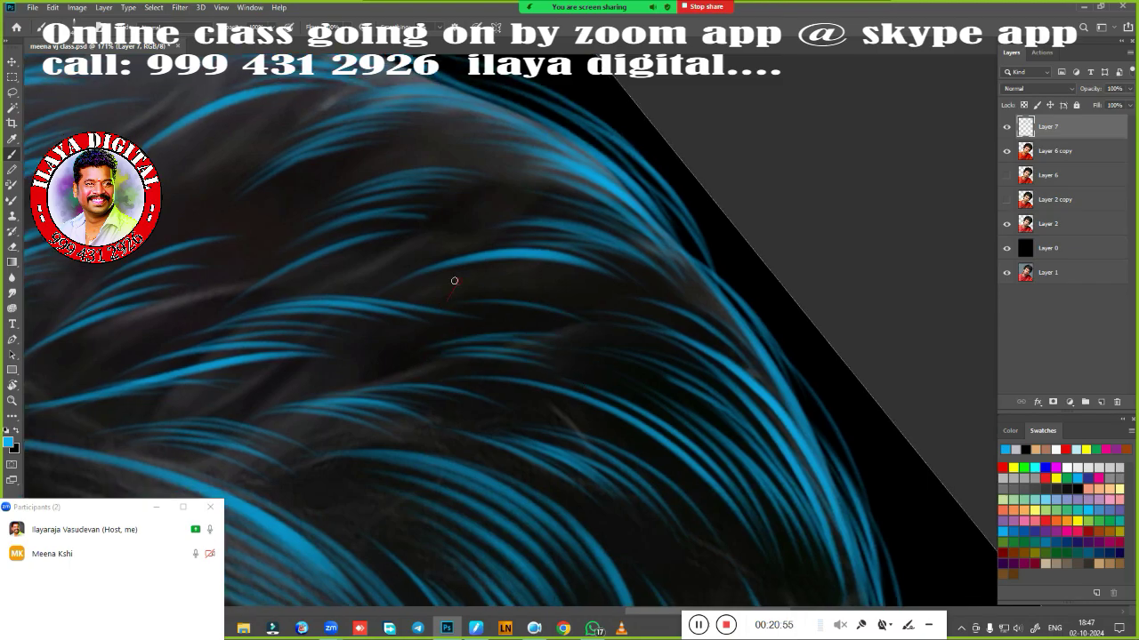
scroll(454, 281, "down", 3)
scroll(569, 419, "up", 2)
scroll(628, 335, "down", 3)
scroll(828, 157, "up", 4)
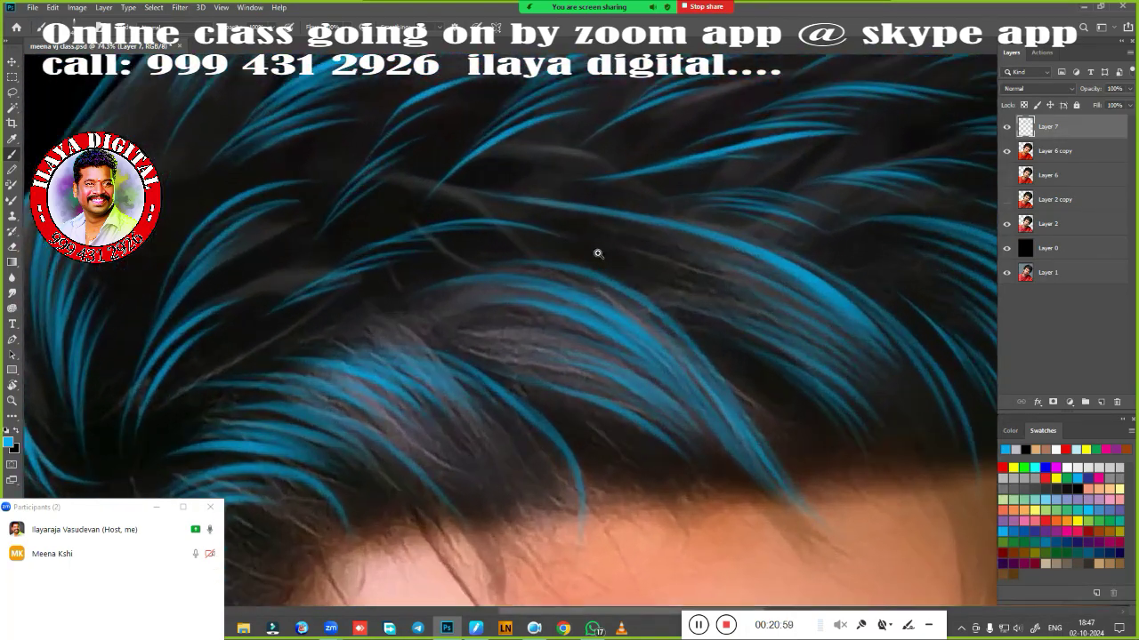
left_click_drag(598, 253, 627, 249)
scroll(513, 222, "down", 4)
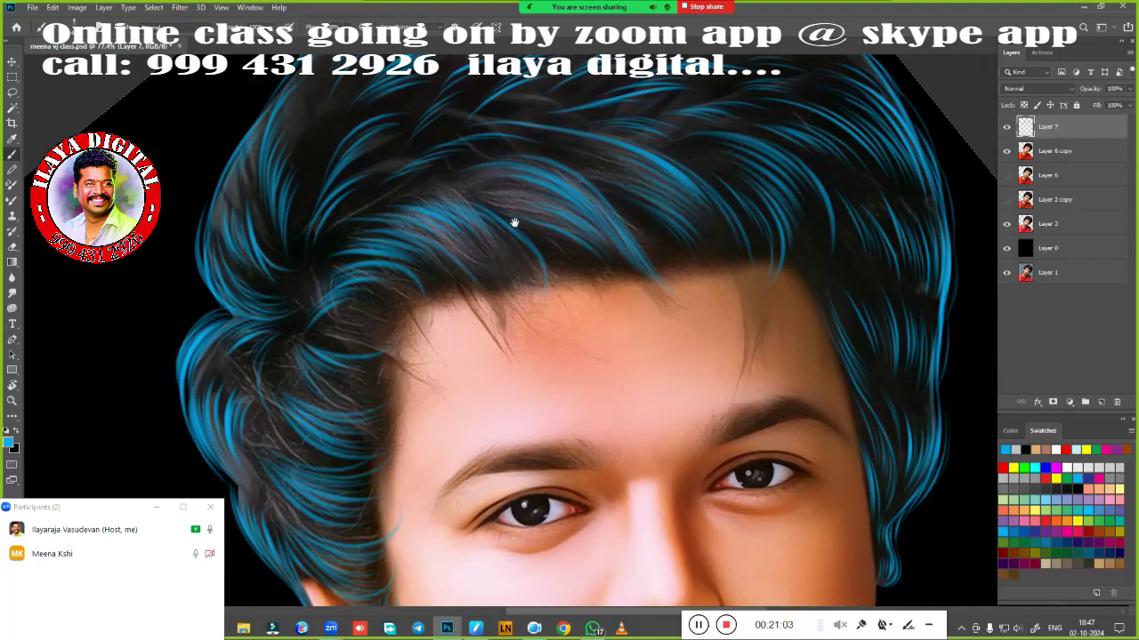
scroll(514, 222, "down", 2)
left_click(1068, 151)
left_click_drag(1109, 121, 1104, 120)
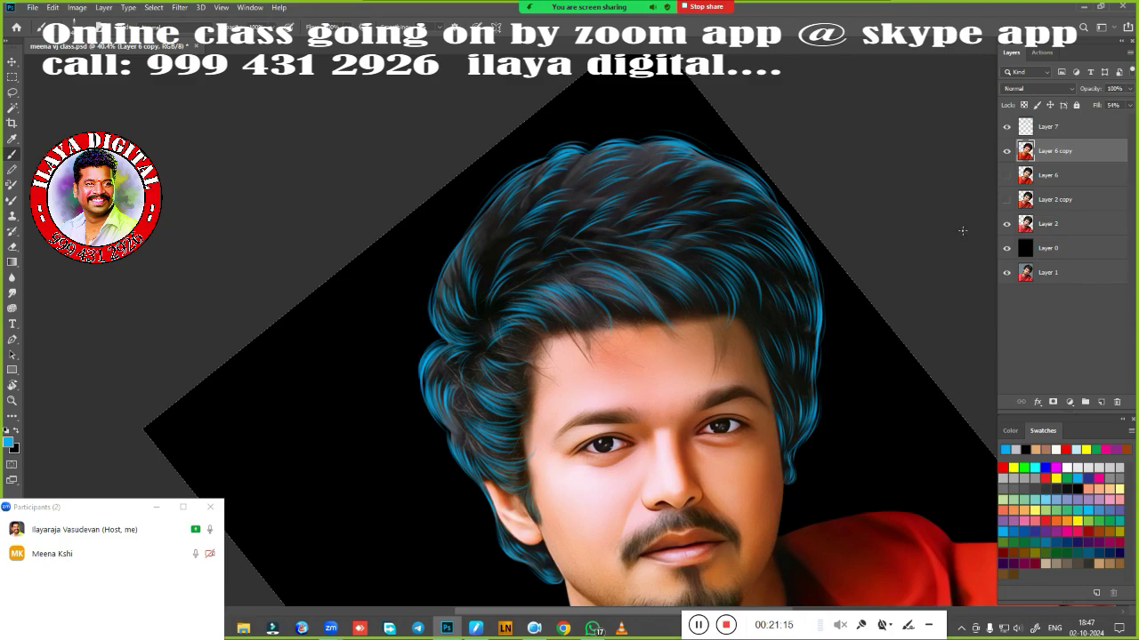
Select Layer 6 copy, rotate the canvas about 40 degrees and zoom in on the face.
scroll(702, 320, "up", 2)
scroll(554, 450, "up", 3)
key("alt+bracketright")
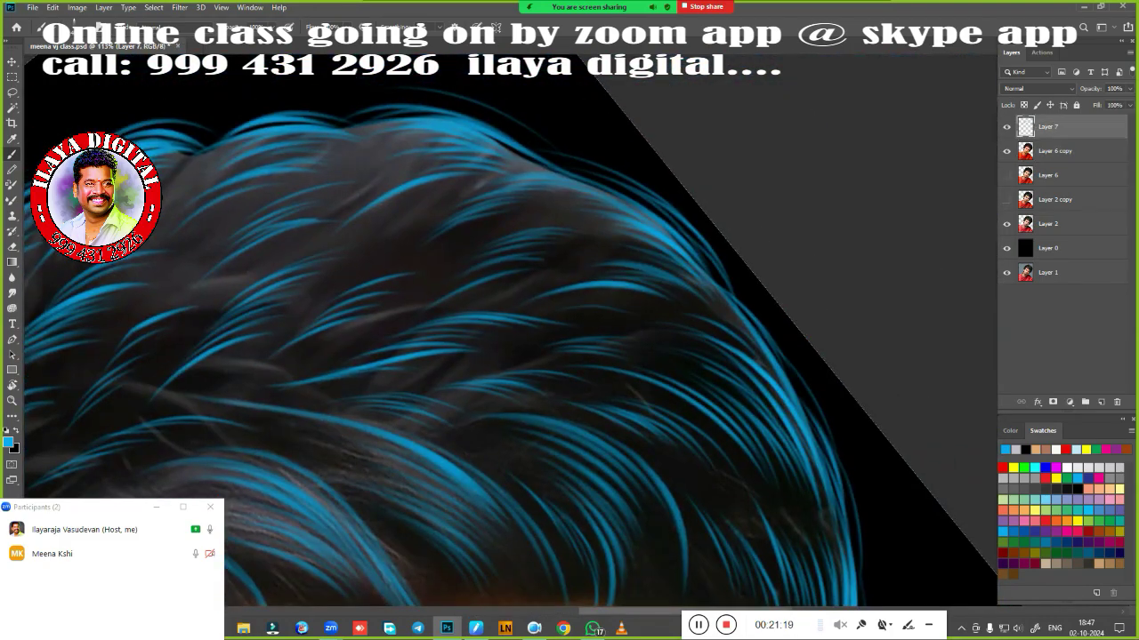
scroll(585, 297, "down", 3)
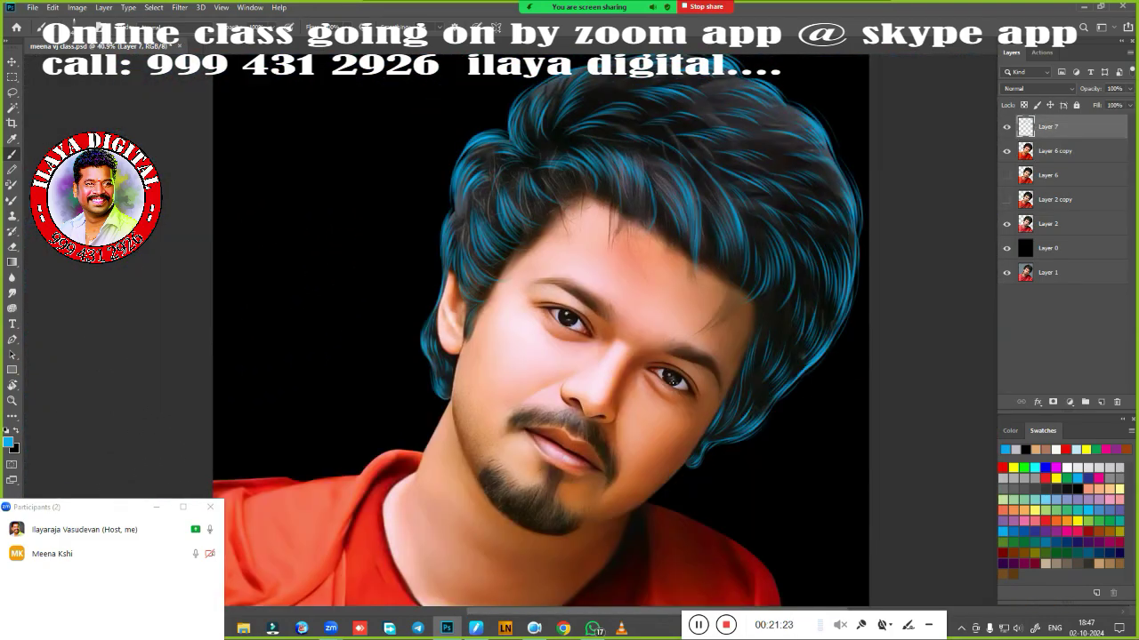
scroll(762, 340, "down", 2)
left_click(1081, 156)
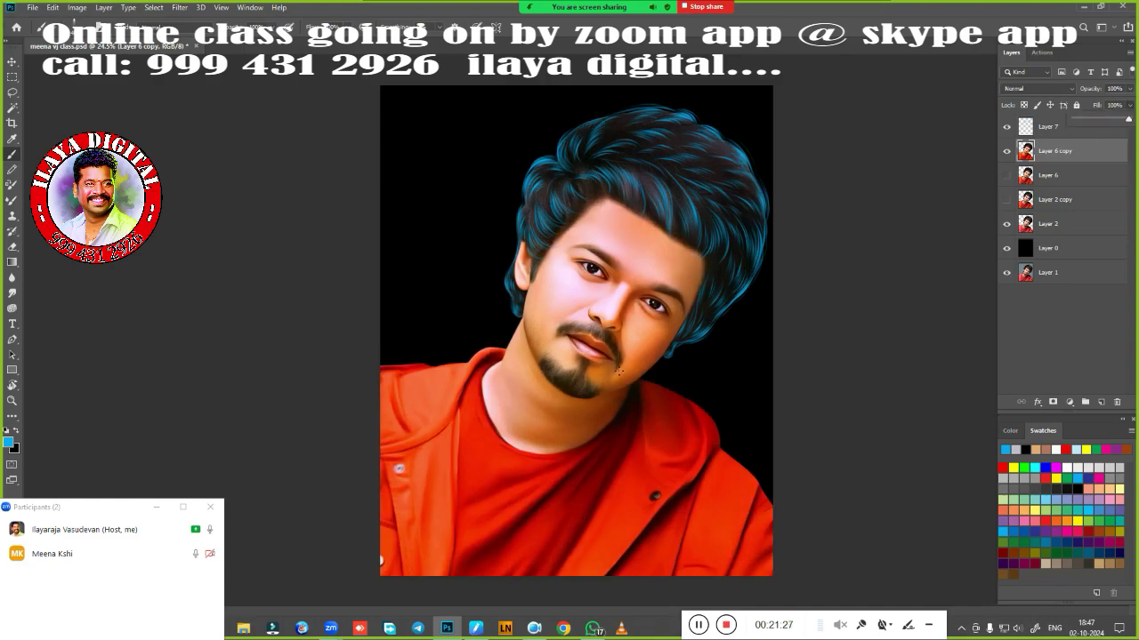
key("r")
left_click_drag(611, 384, 645, 234)
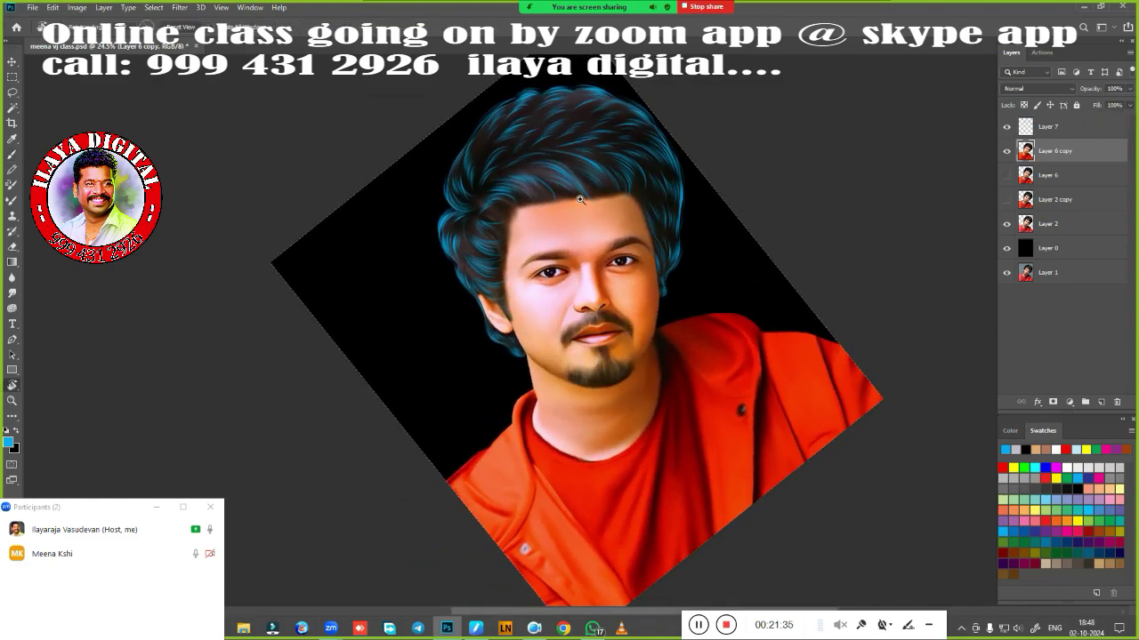
mouse_move(579, 199)
left_mouse_down()
mouse_move(635, 288)
mouse_move(639, 317)
left_mouse_up()
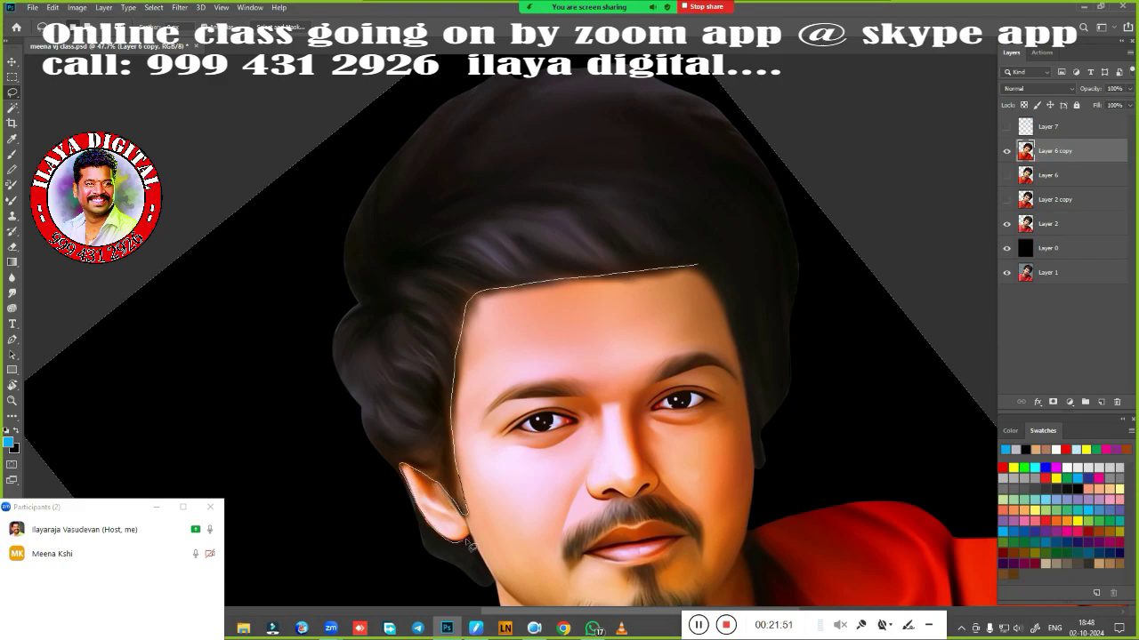
Lasso the hair around the face, feather the selection and copy it to a new layer.
left_click_drag(409, 587, 894, 376)
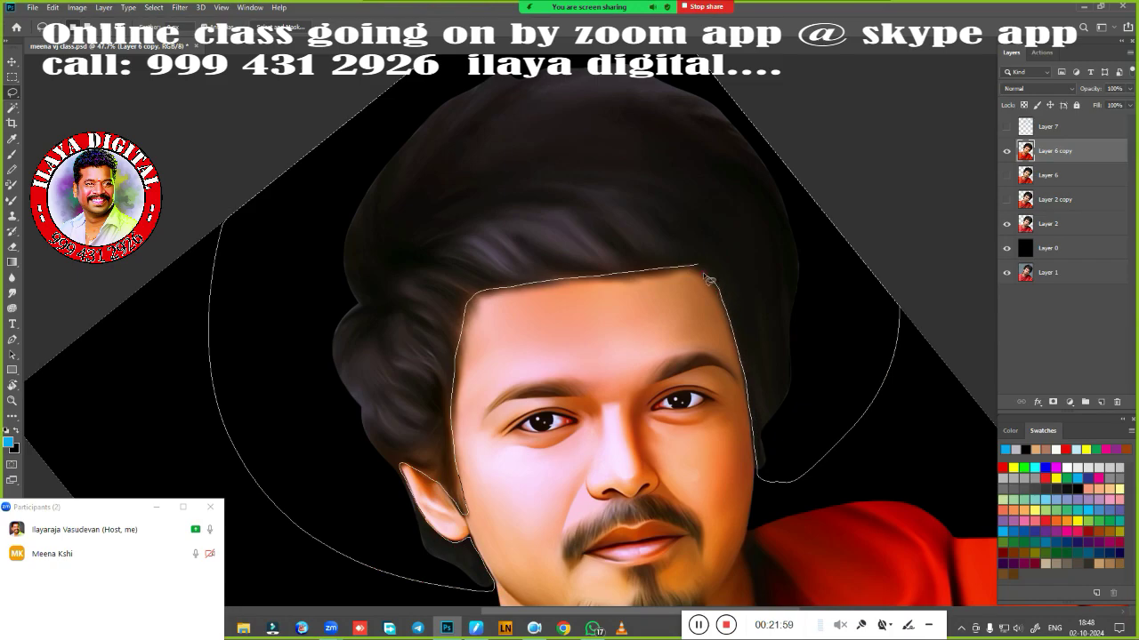
left_click_drag(703, 272, 700, 269)
key("shift+F6")
key("Return")
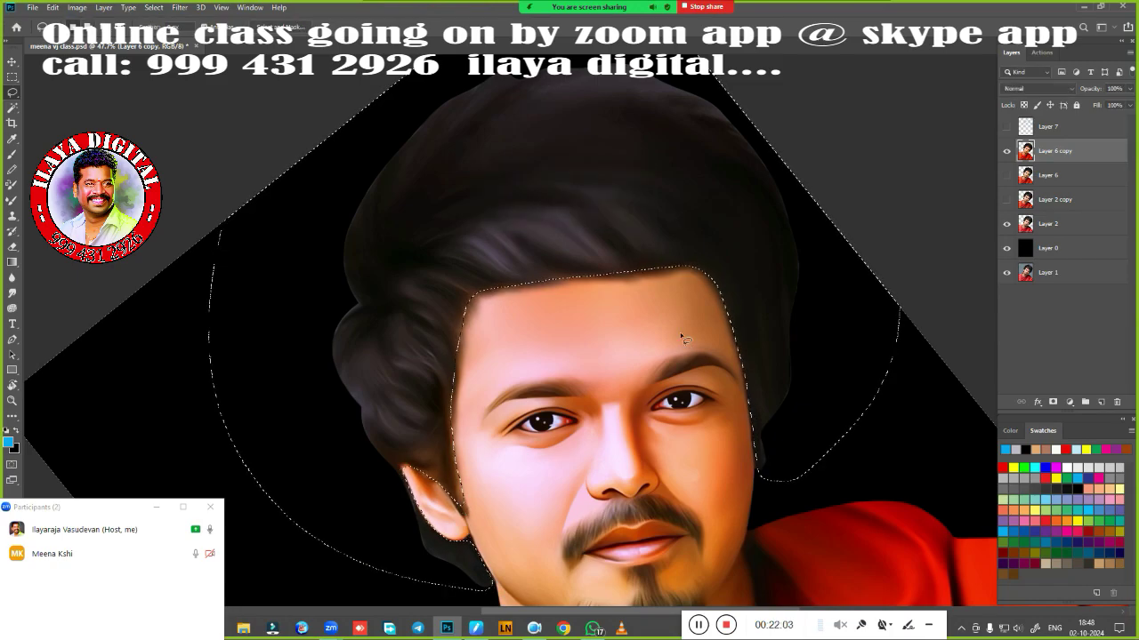
key("shift+F6")
key("Return")
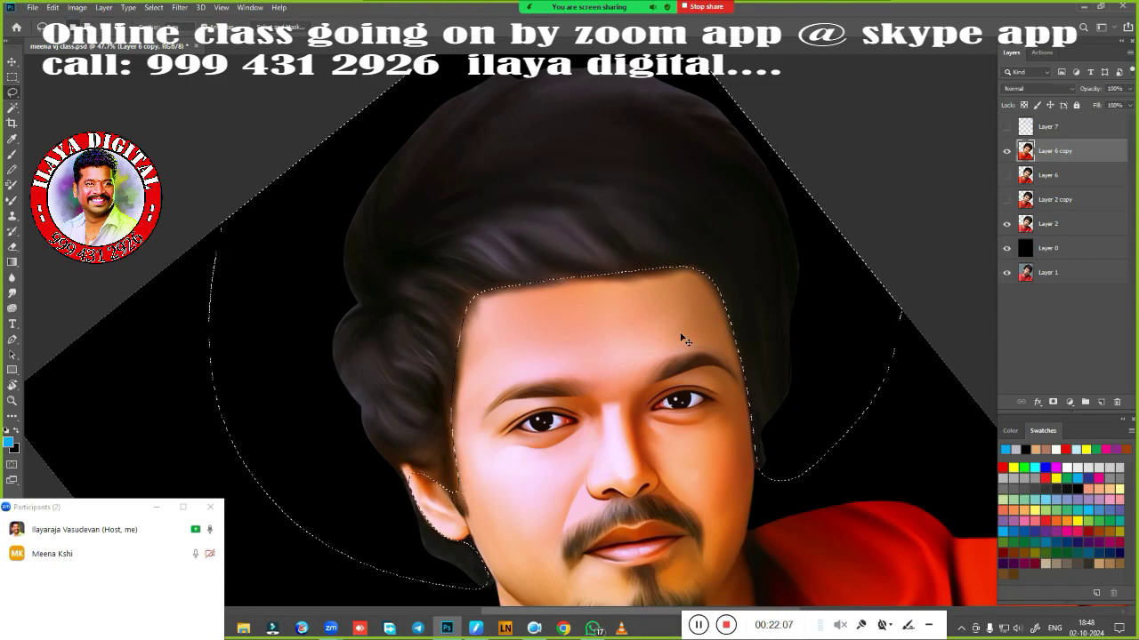
key("ctrl+j")
Show the blue-strand Layer 7 again and rotate the canvas view.
left_click(1006, 127)
key("r")
mouse_move(951, 182)
left_mouse_down()
mouse_move(875, 218)
mouse_move(884, 301)
left_mouse_up()
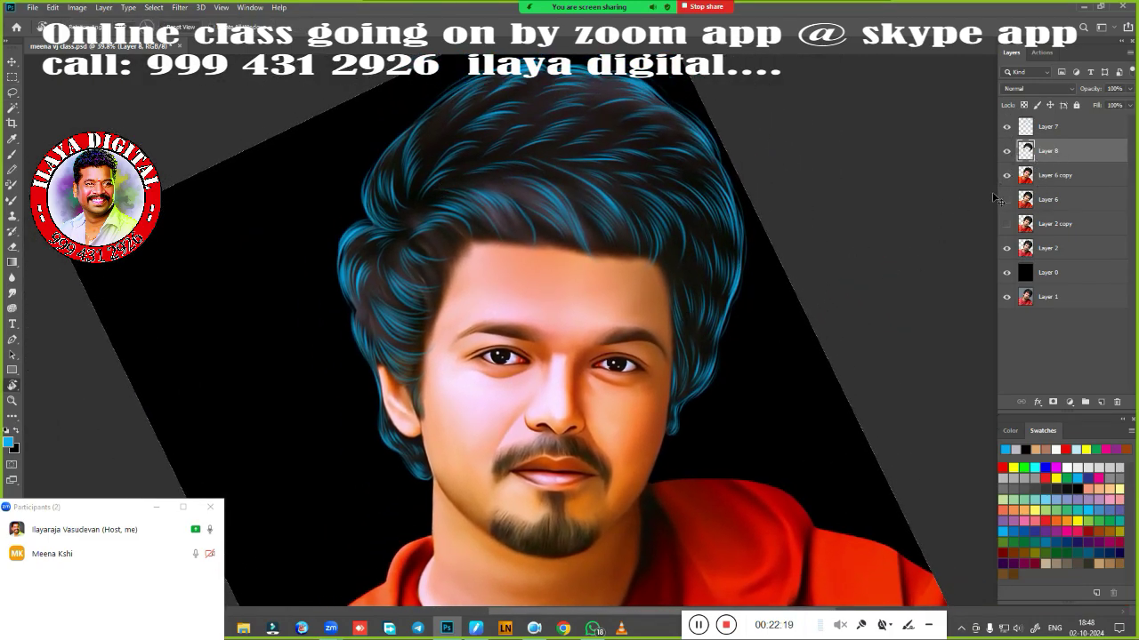
key("ctrl+u")
Apply Hue/Saturation to Layer 8 with Saturation -91 and Lightness about -60.
left_click_drag(870, 233, 798, 252)
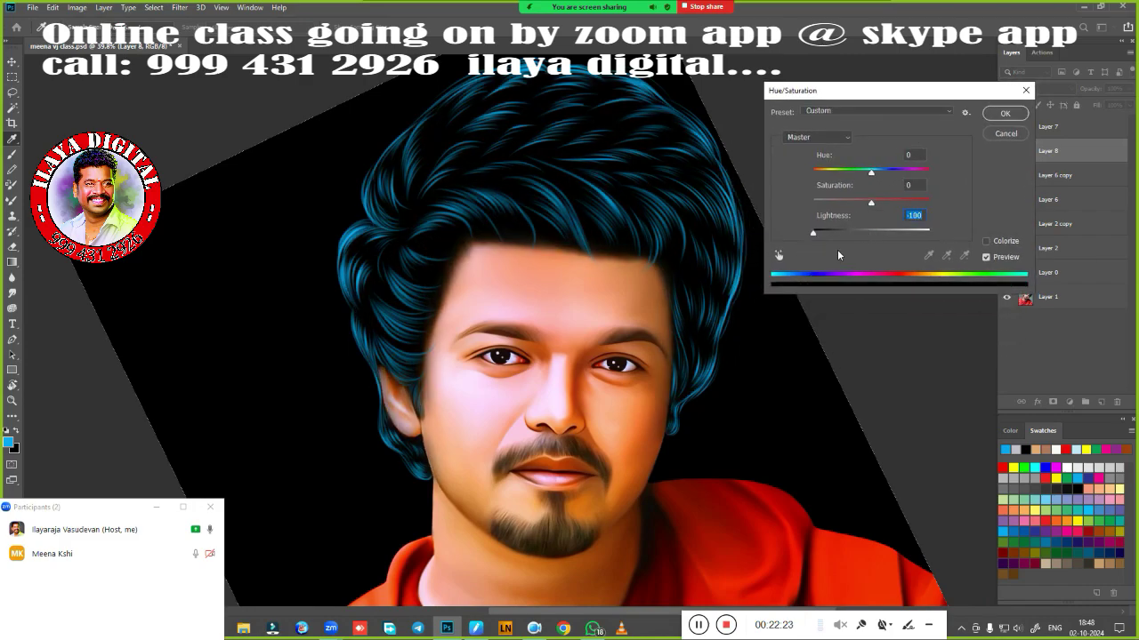
type("1")
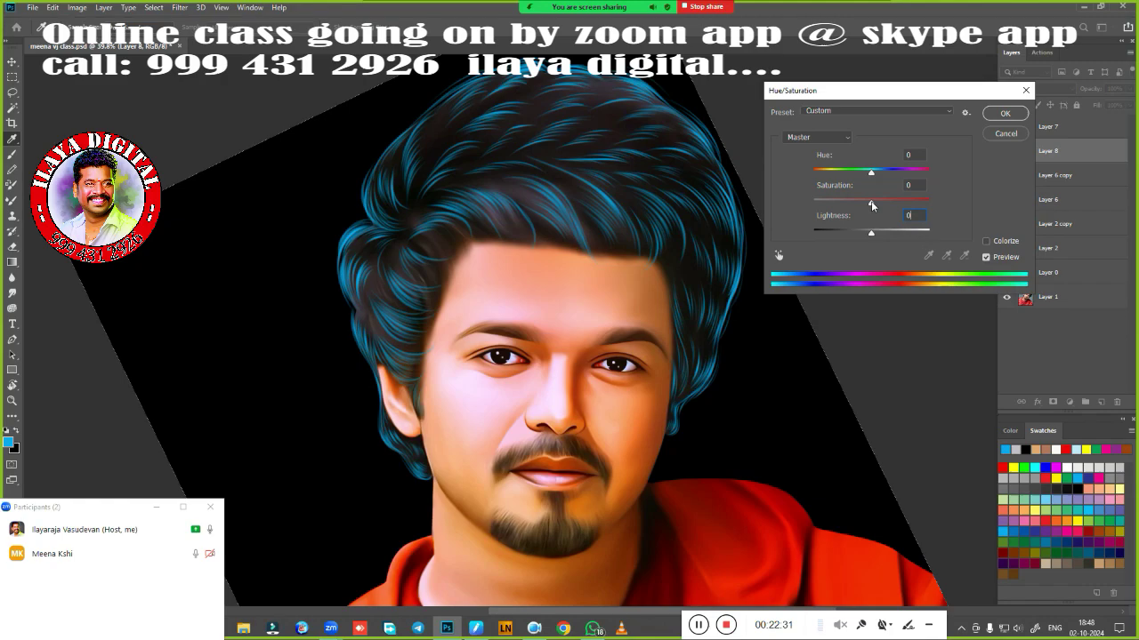
left_click_drag(871, 203, 789, 229)
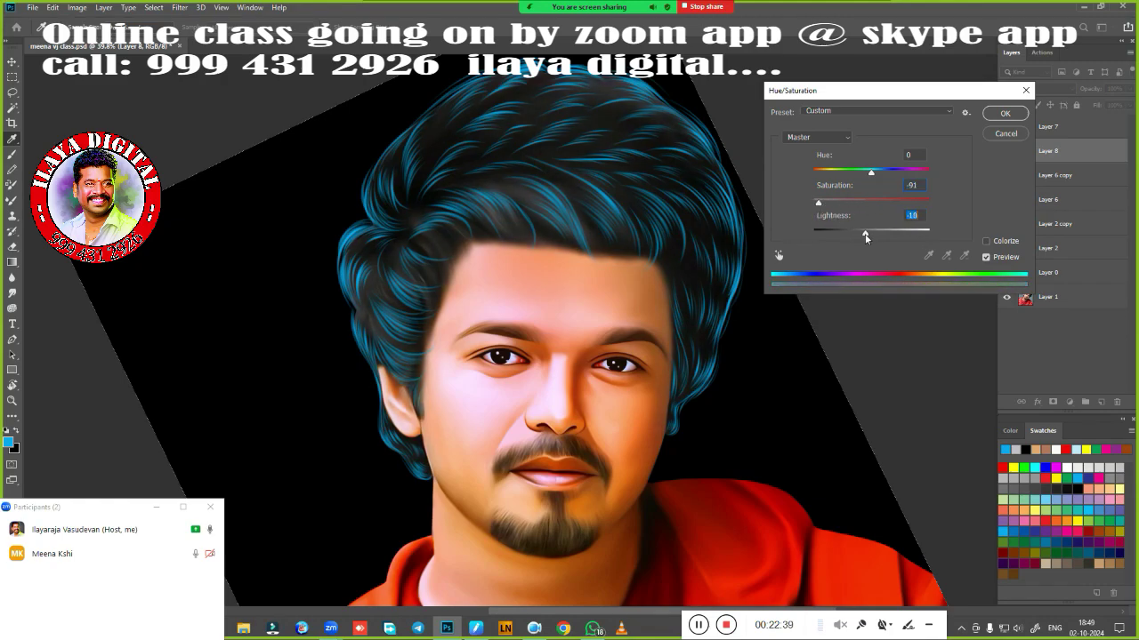
left_click_drag(866, 236, 799, 248)
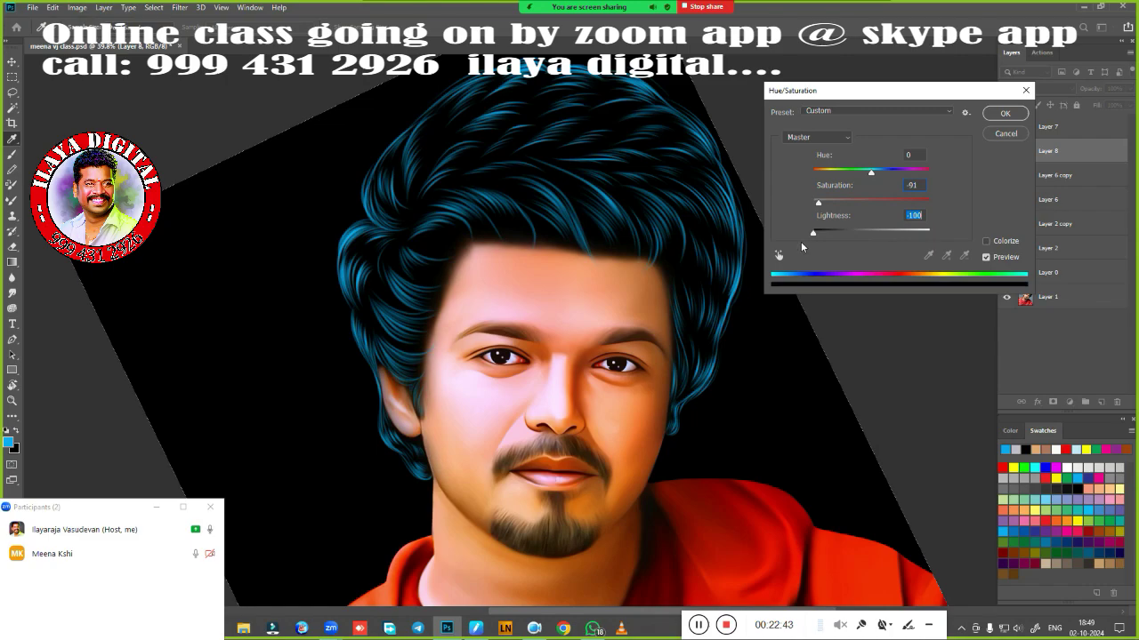
mouse_move(811, 238)
left_mouse_down()
mouse_move(896, 237)
mouse_move(836, 244)
left_mouse_up()
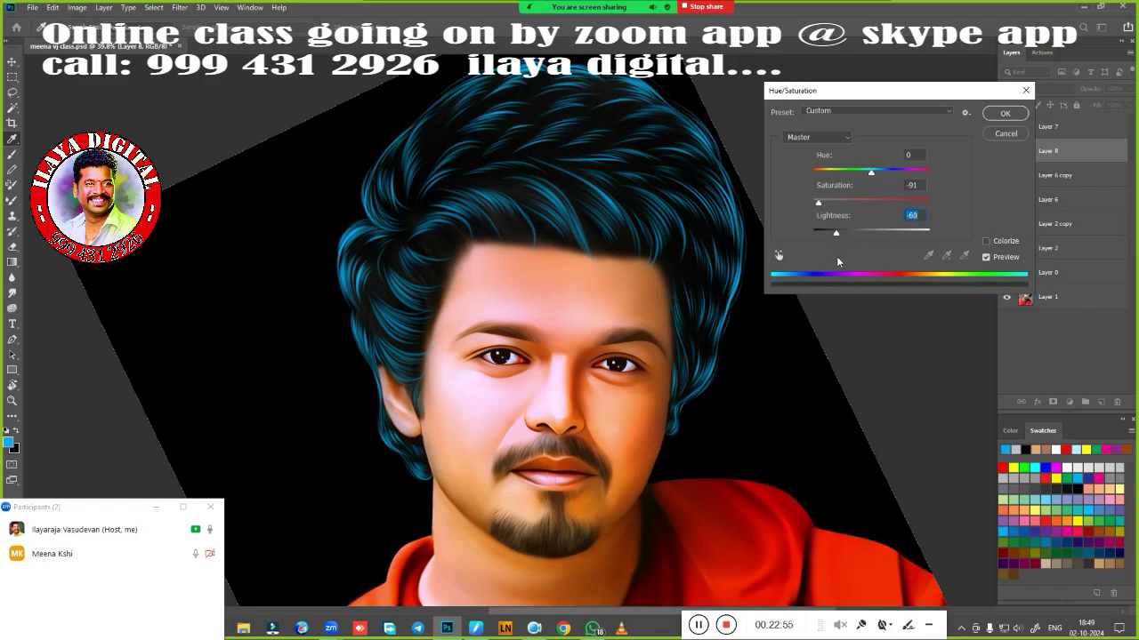
left_click(1004, 113)
scroll(736, 330, "down", 1)
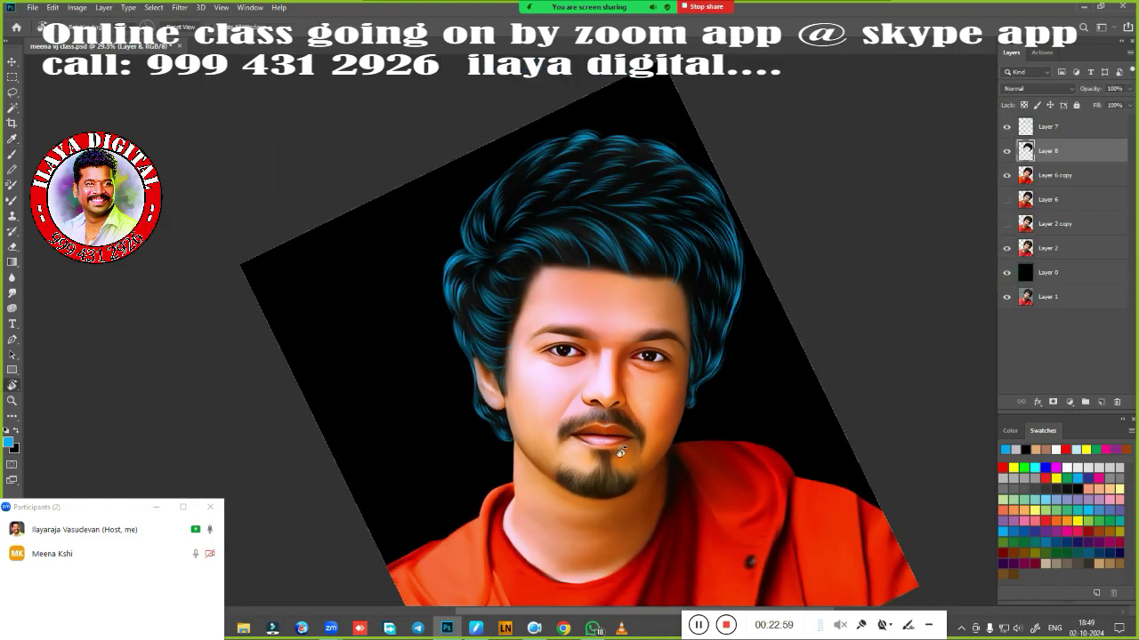
Switch to Layer 7 and pan around the ear and left-side hair to check the strands.
key("alt+bracketright")
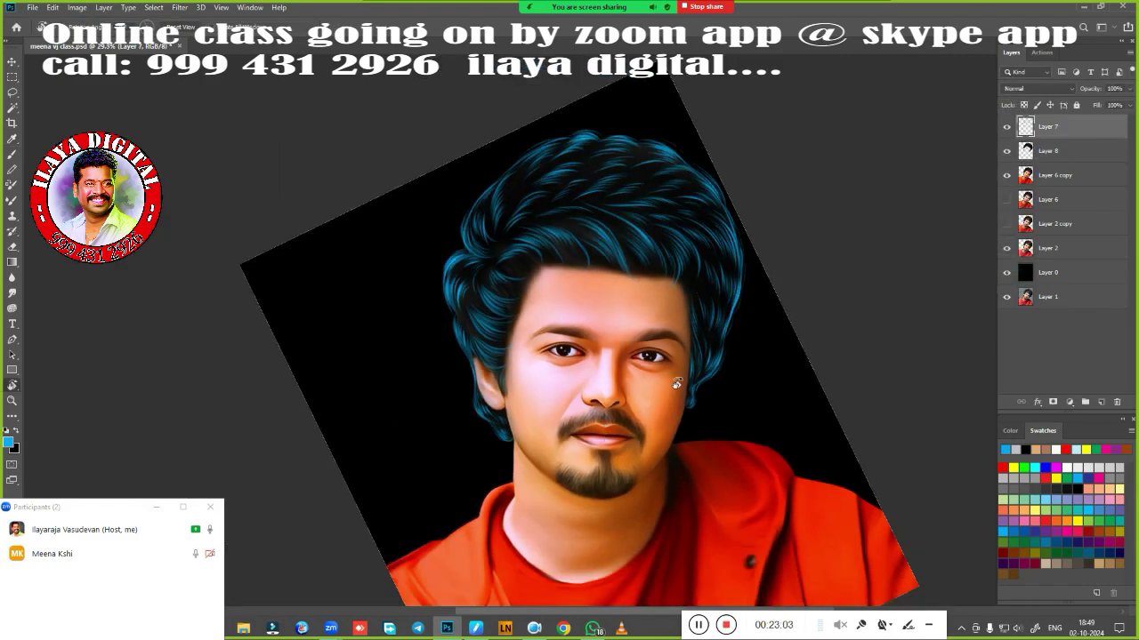
scroll(524, 298, "up", 2)
scroll(525, 298, "up", 2)
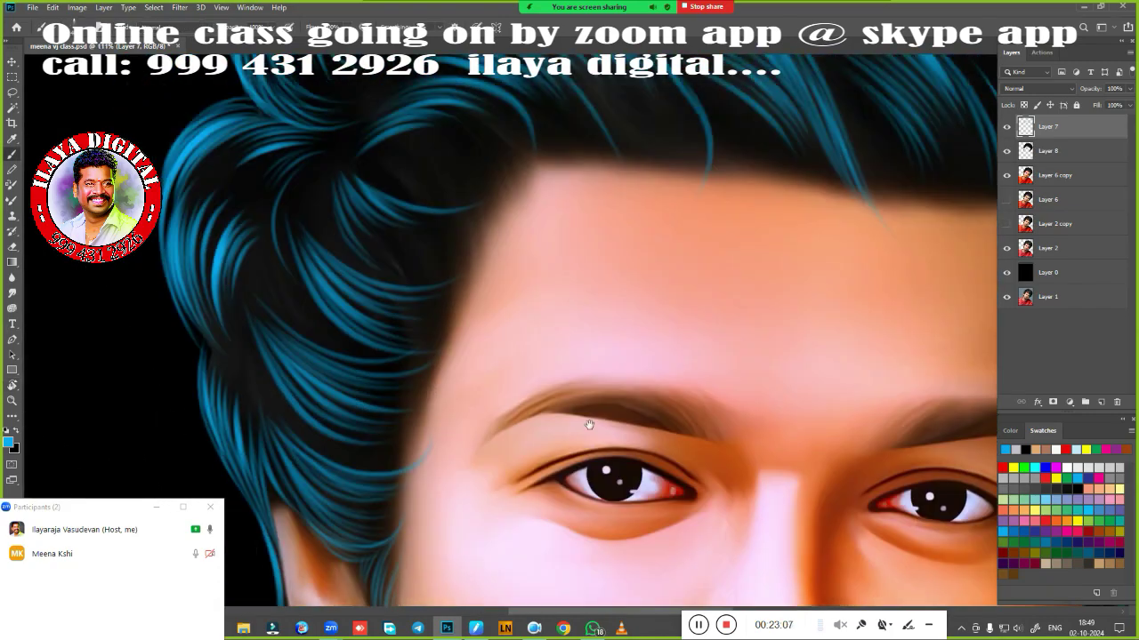
scroll(525, 298, "up", 2)
left_click_drag(574, 396, 743, 414)
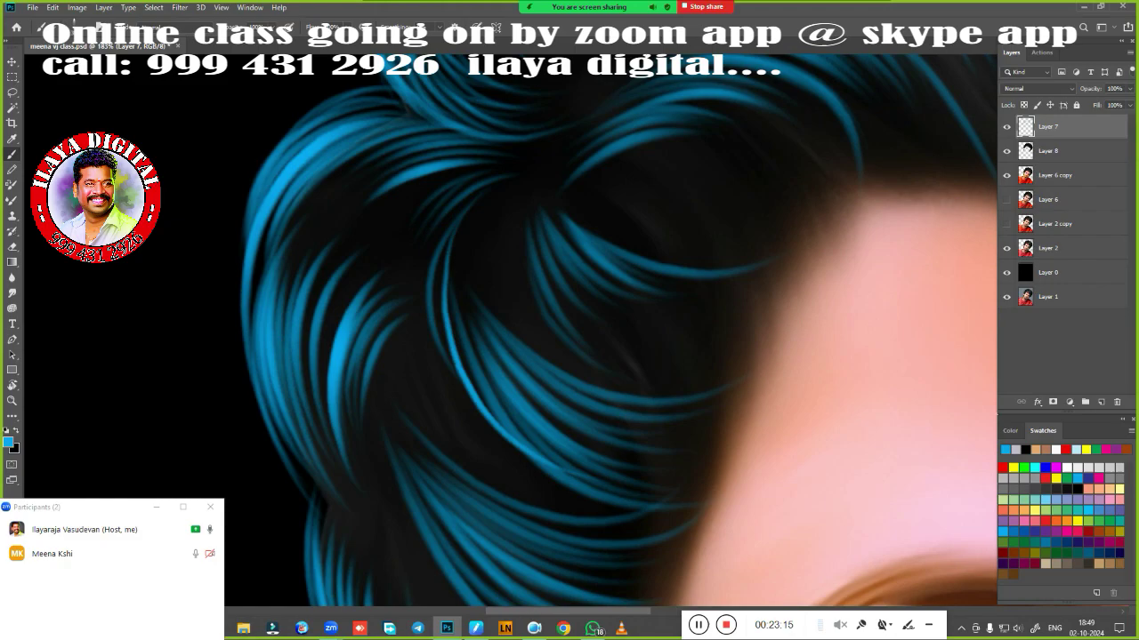
mouse_move(598, 436)
left_mouse_down()
mouse_move(687, 242)
mouse_move(640, 160)
left_mouse_up()
left_click_drag(641, 273, 605, 177)
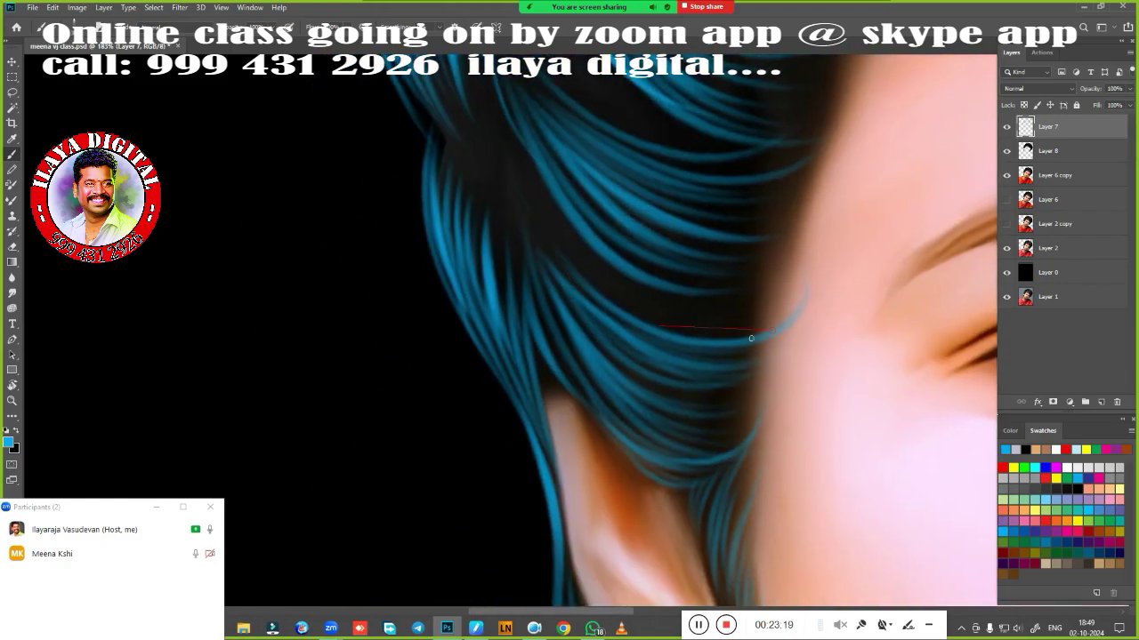
left_click_drag(658, 320, 597, 234)
left_click_drag(644, 397, 653, 343)
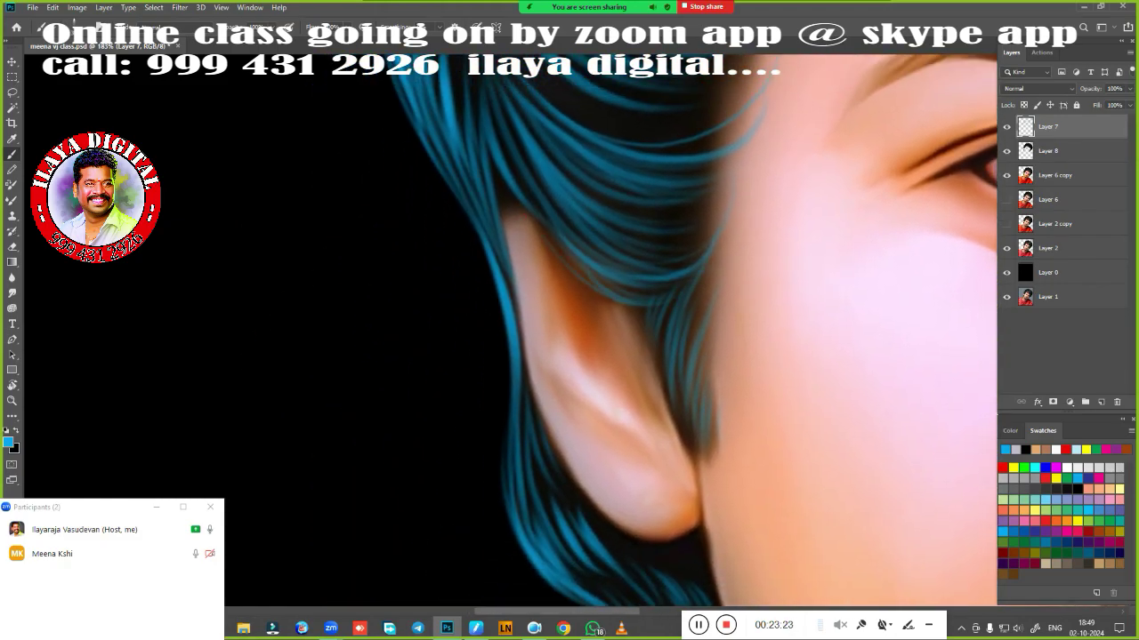
left_click_drag(587, 591, 596, 377)
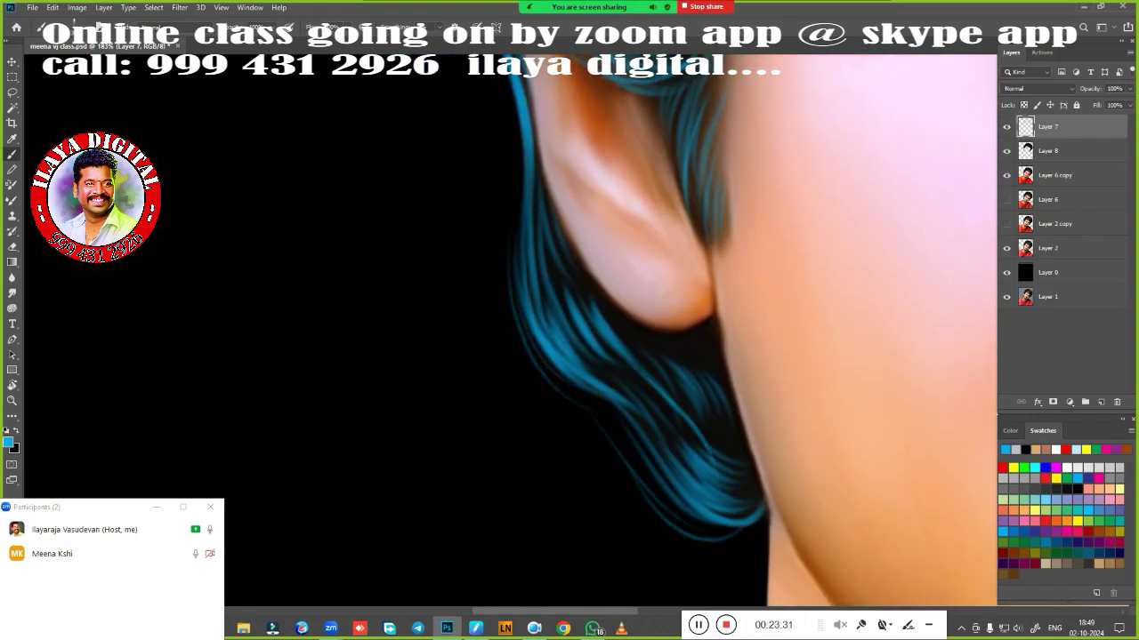
left_click_drag(511, 41, 586, 281)
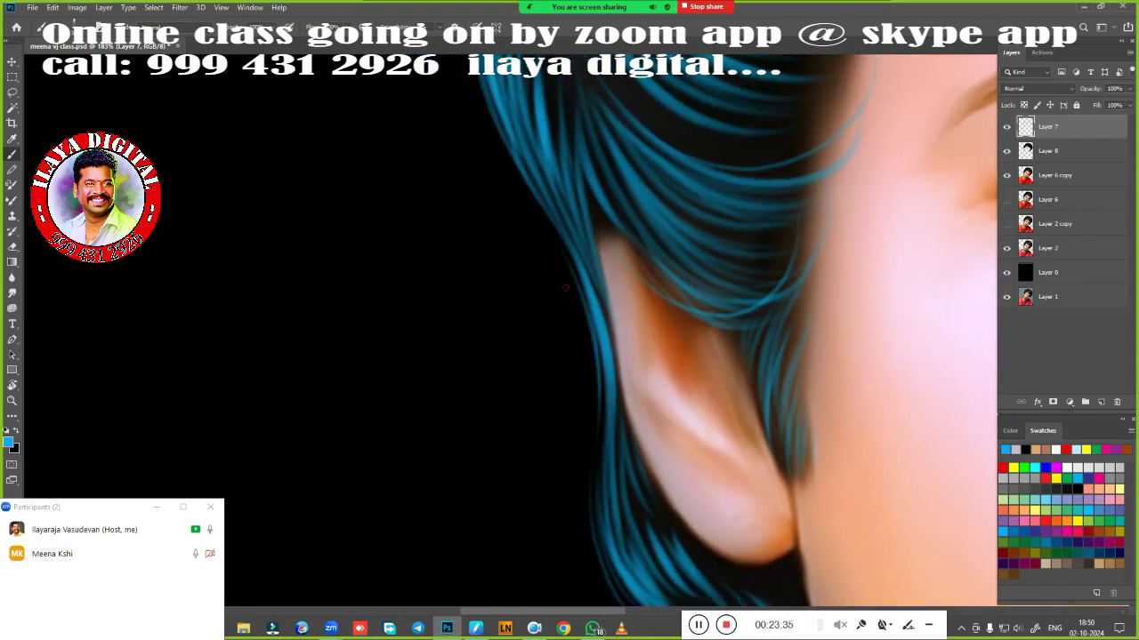
left_click_drag(592, 374, 610, 544)
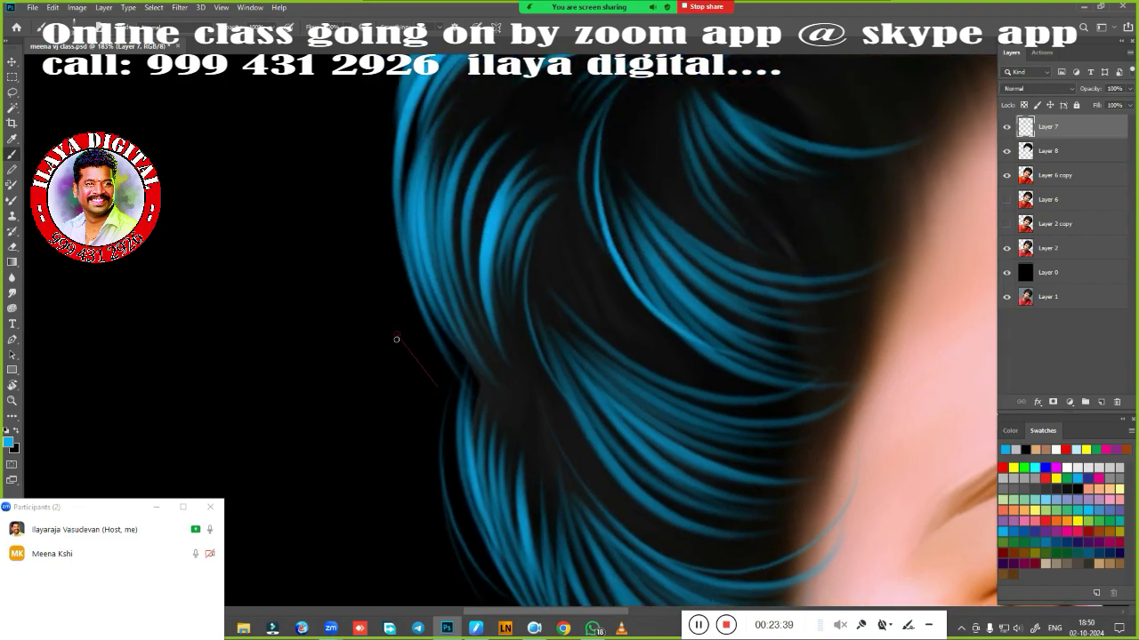
Pan across the upper hair, forehead and eye, then recentre the whole face.
scroll(560, 314, "down", 5)
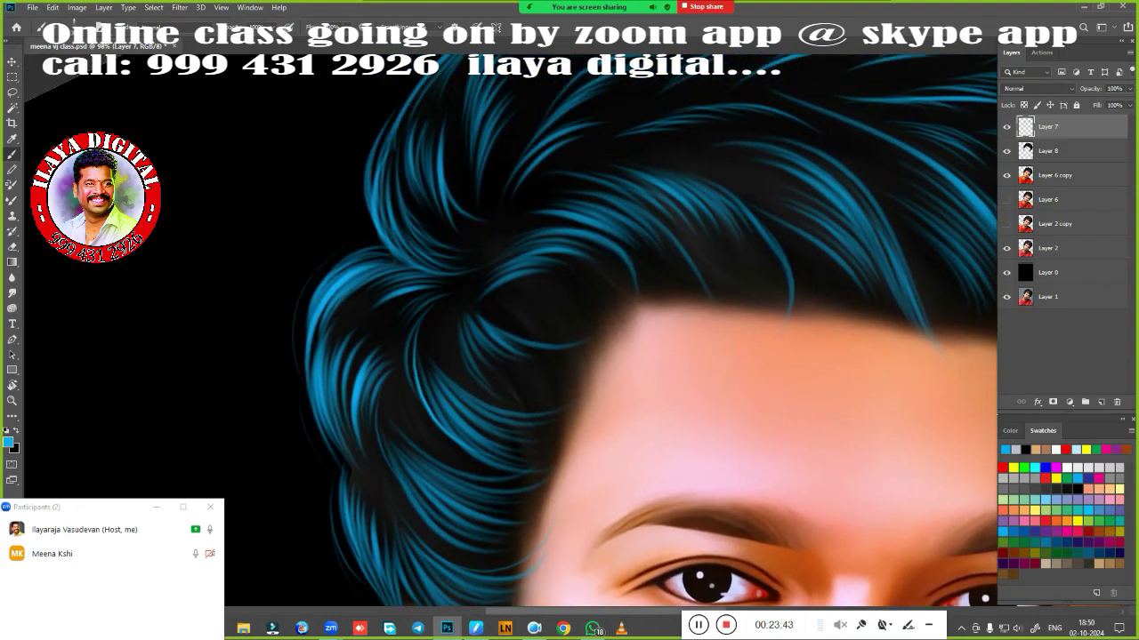
scroll(464, 351, "up", 3)
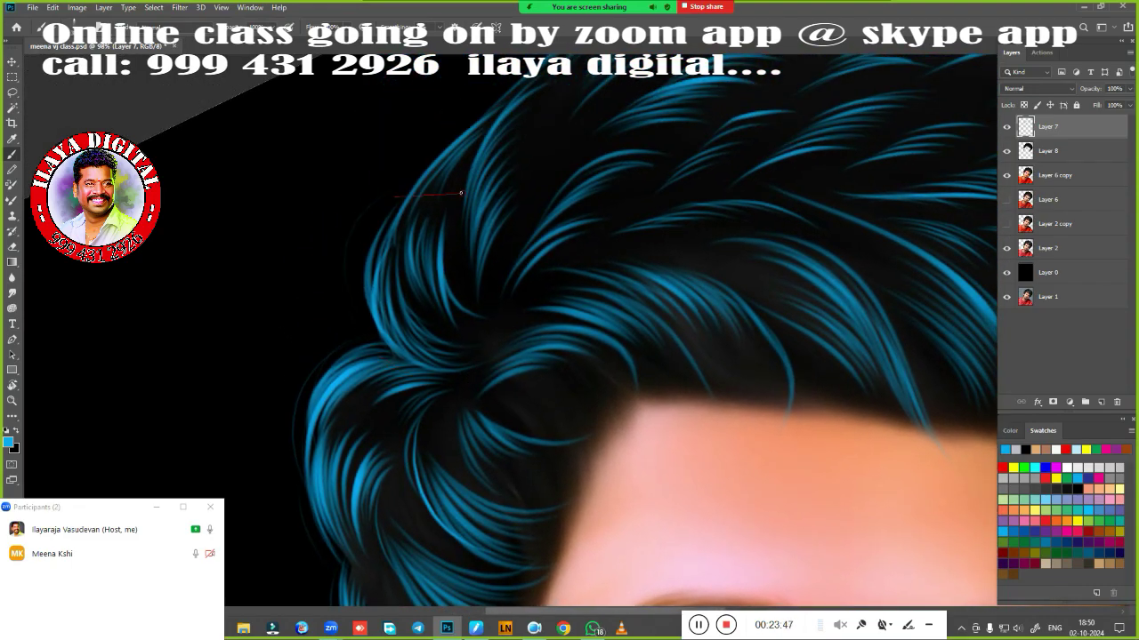
left_click_drag(460, 192, 580, 189)
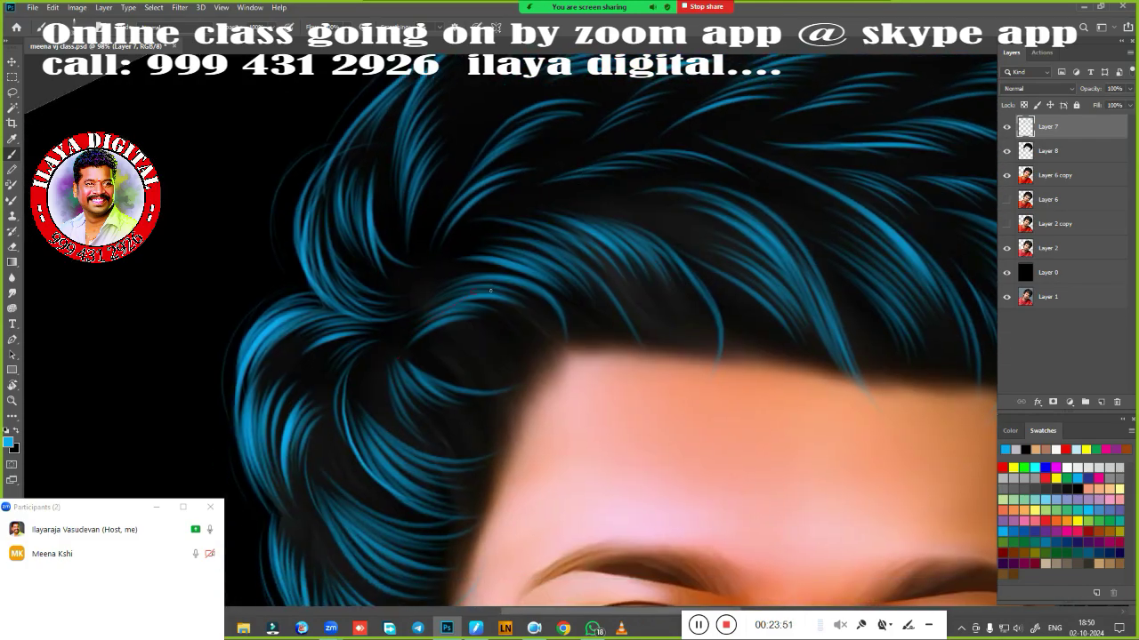
scroll(491, 290, "up", 3)
mouse_move(511, 267)
left_mouse_down()
mouse_move(668, 244)
mouse_move(534, 209)
left_mouse_up()
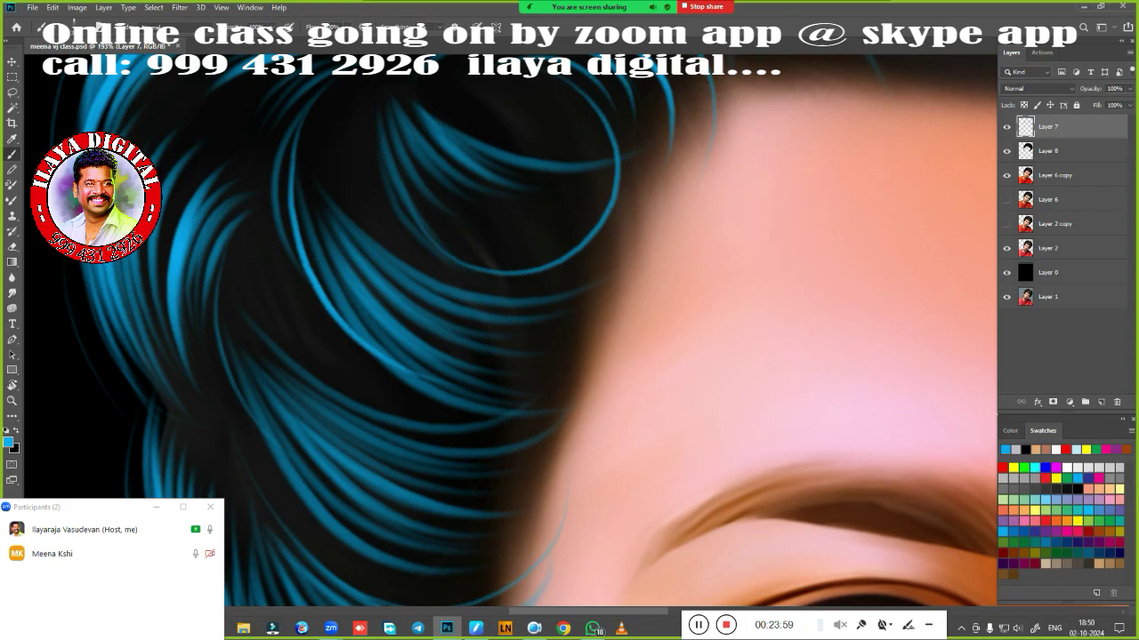
scroll(445, 508, "down", 3)
scroll(534, 356, "up", 2)
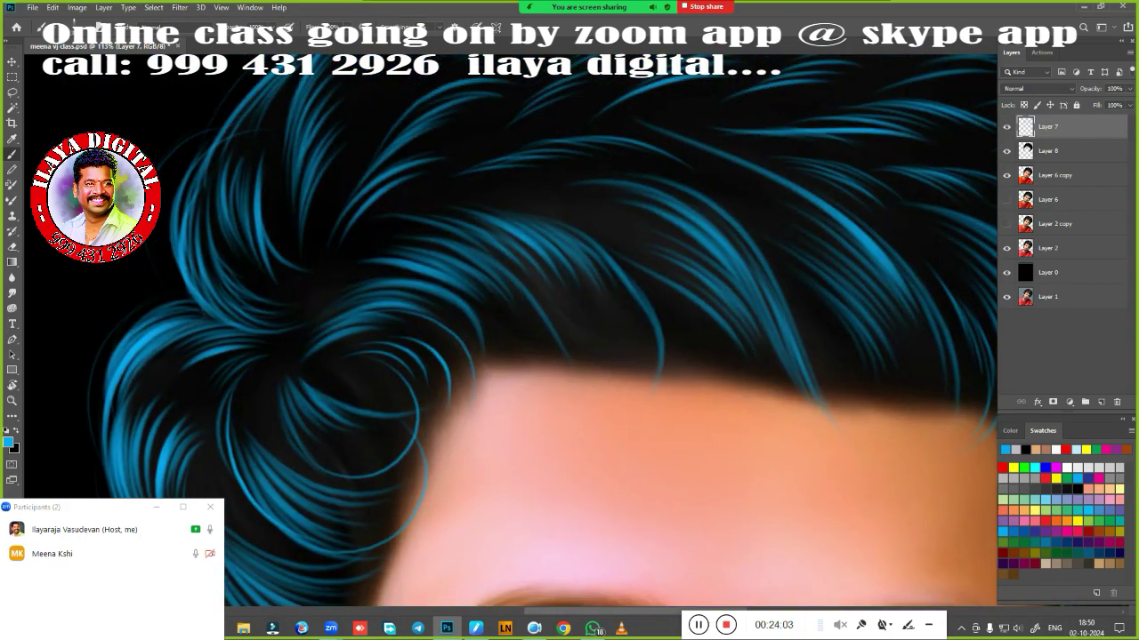
scroll(456, 523, "up", 1)
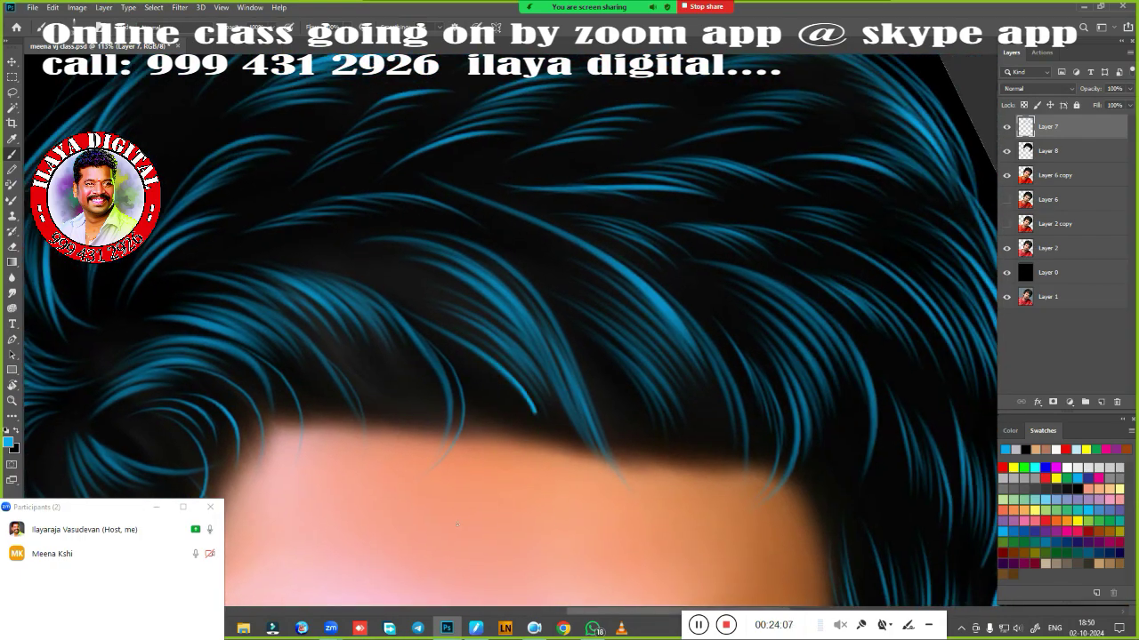
scroll(533, 356, "up", 3)
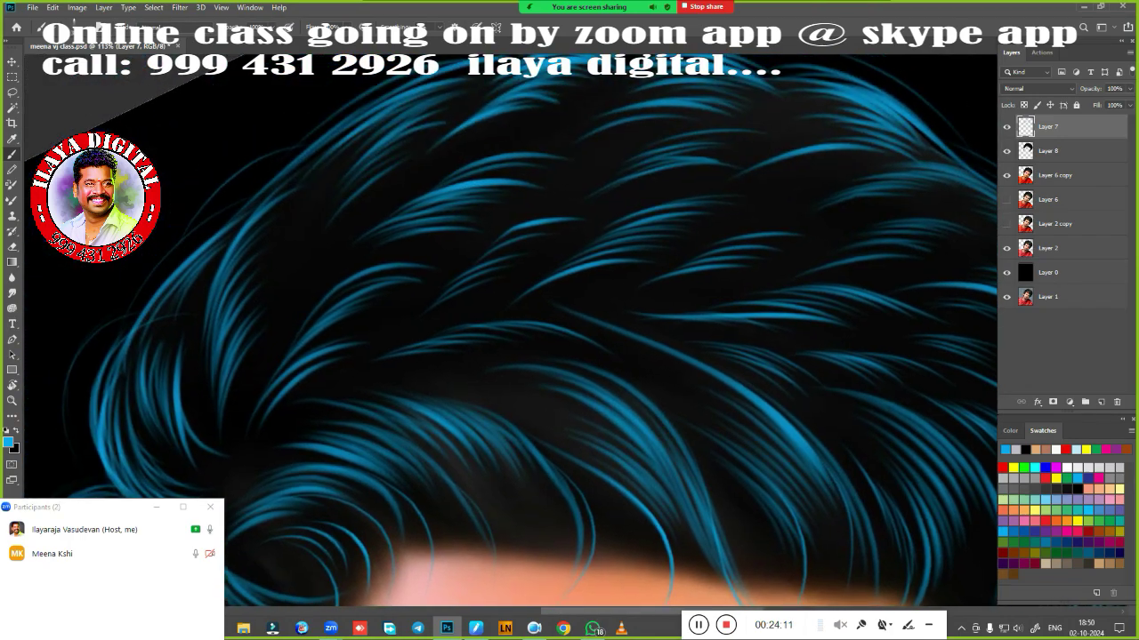
left_click_drag(229, 317, 486, 362)
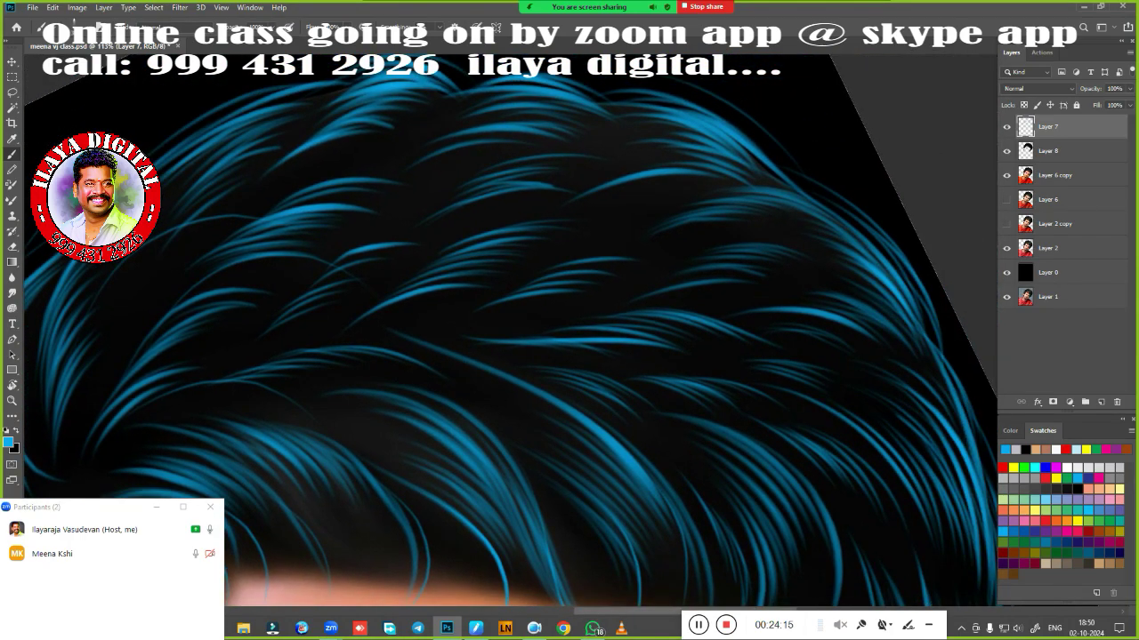
scroll(686, 300, "down", 3)
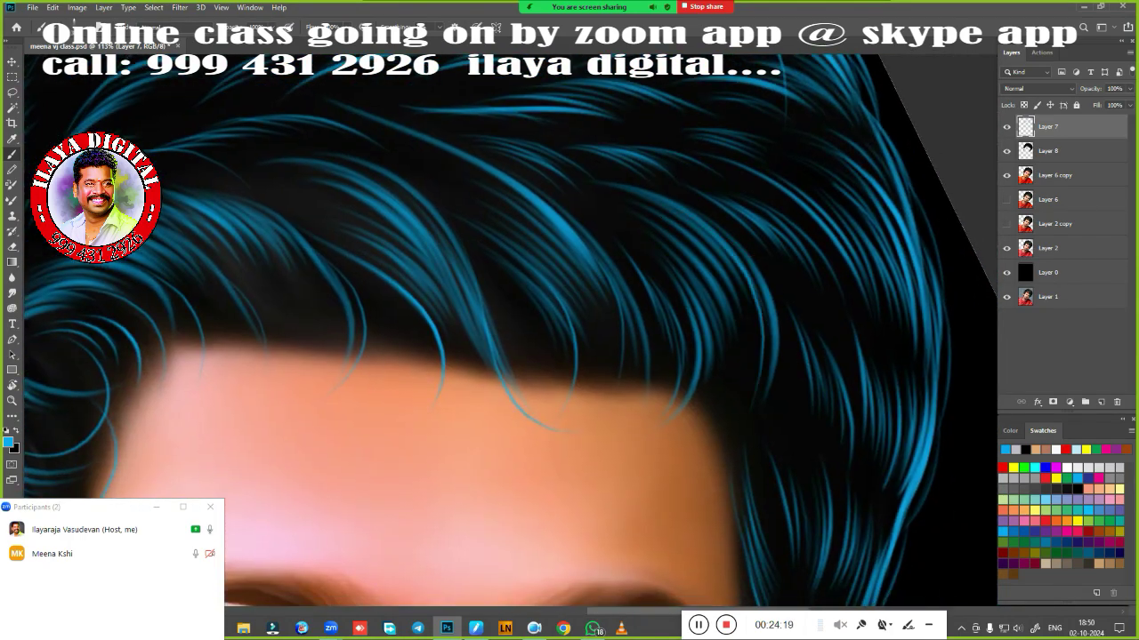
left_click_drag(809, 320, 676, 178)
scroll(795, 176, "down", 3)
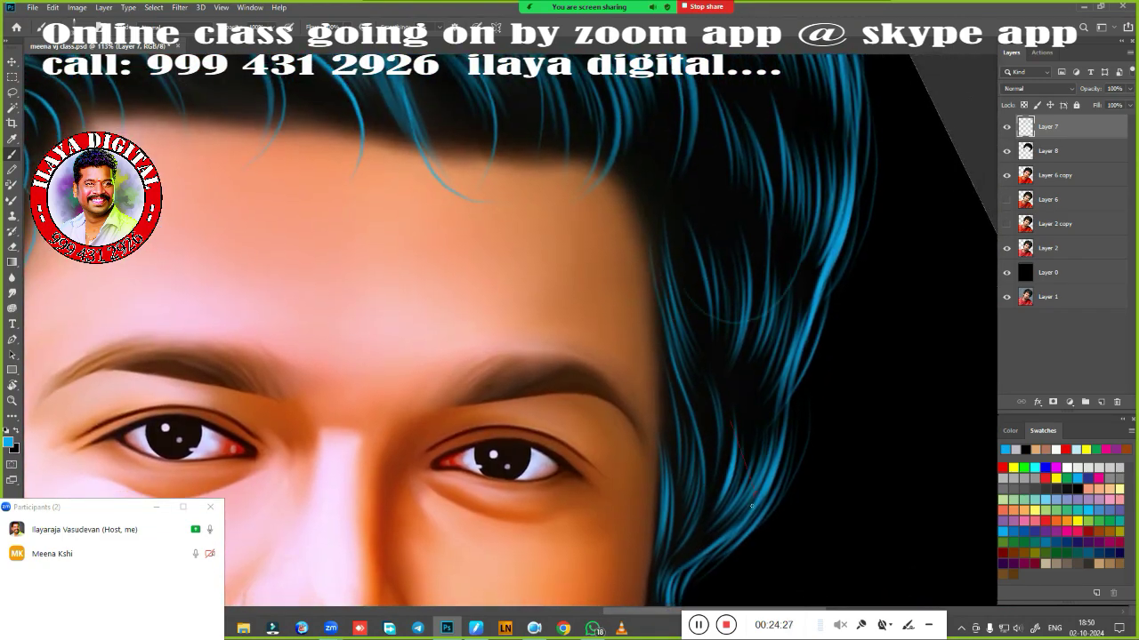
scroll(751, 507, "up", 3)
scroll(717, 453, "down", 5)
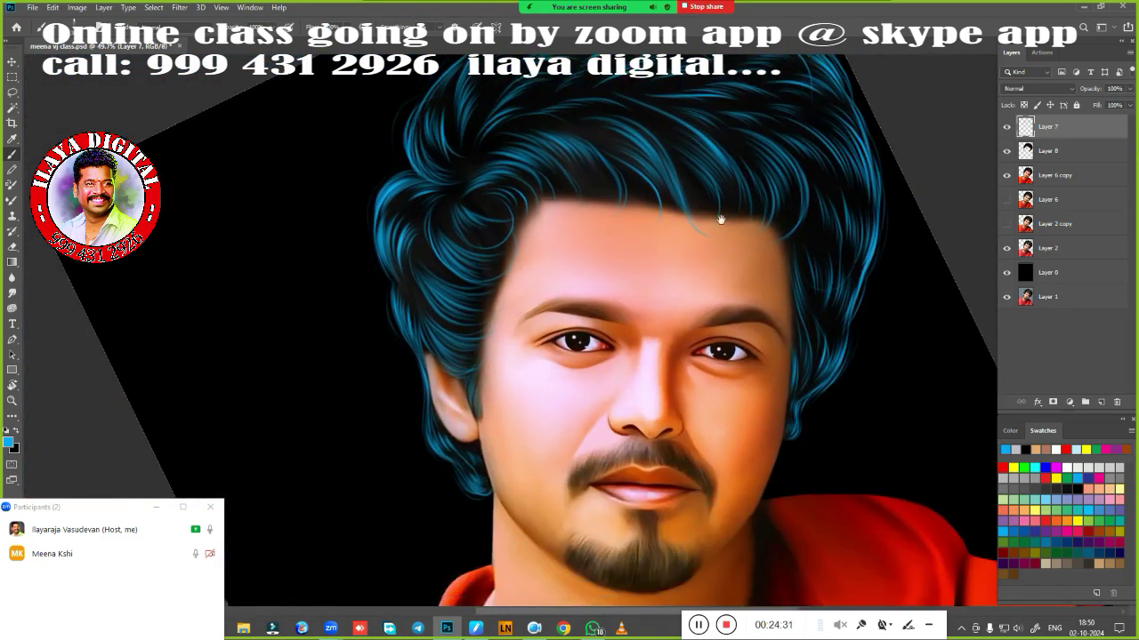
left_click_drag(720, 220, 734, 212)
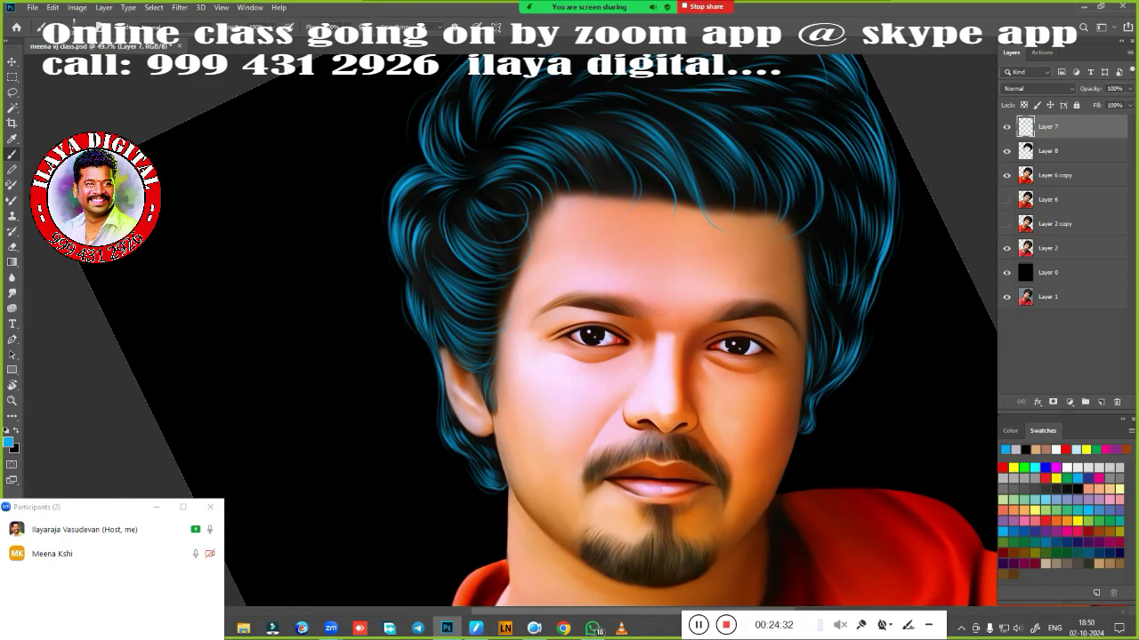
Add a new empty layer, Layer 9, above Layer 8.
right_click(548, 355)
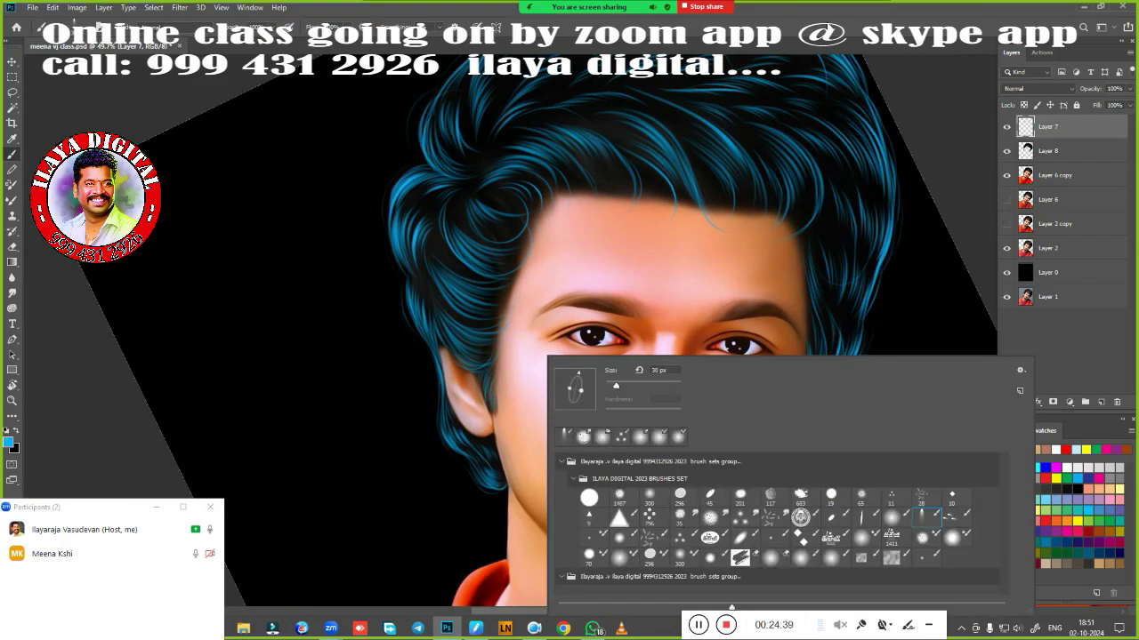
key("Escape")
left_click(1006, 150)
left_click(1059, 151)
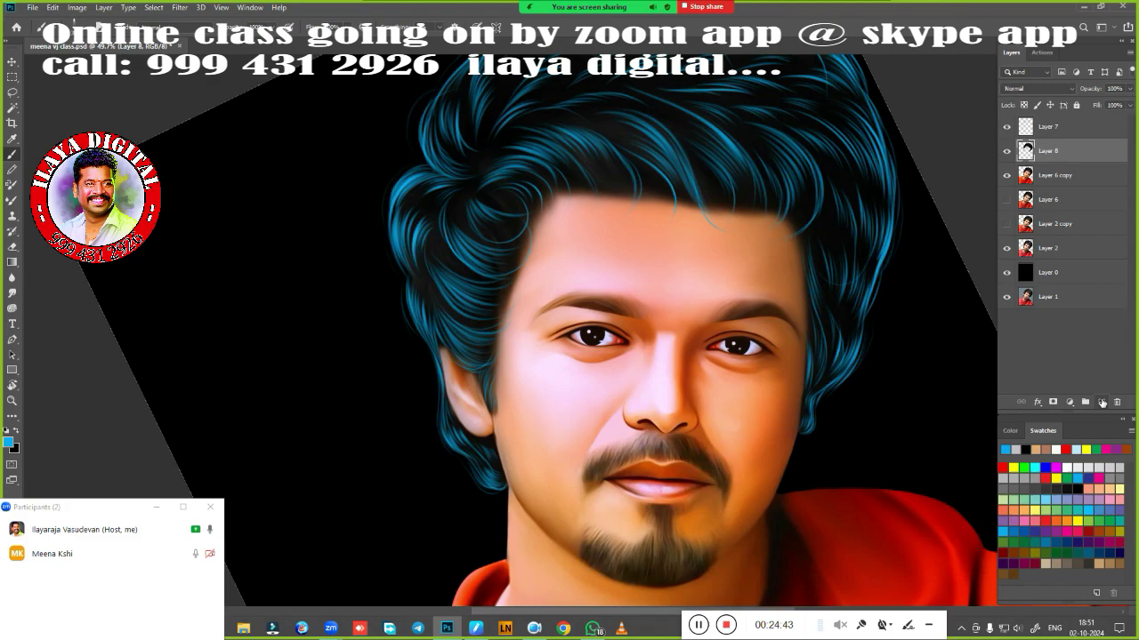
left_click(1101, 402)
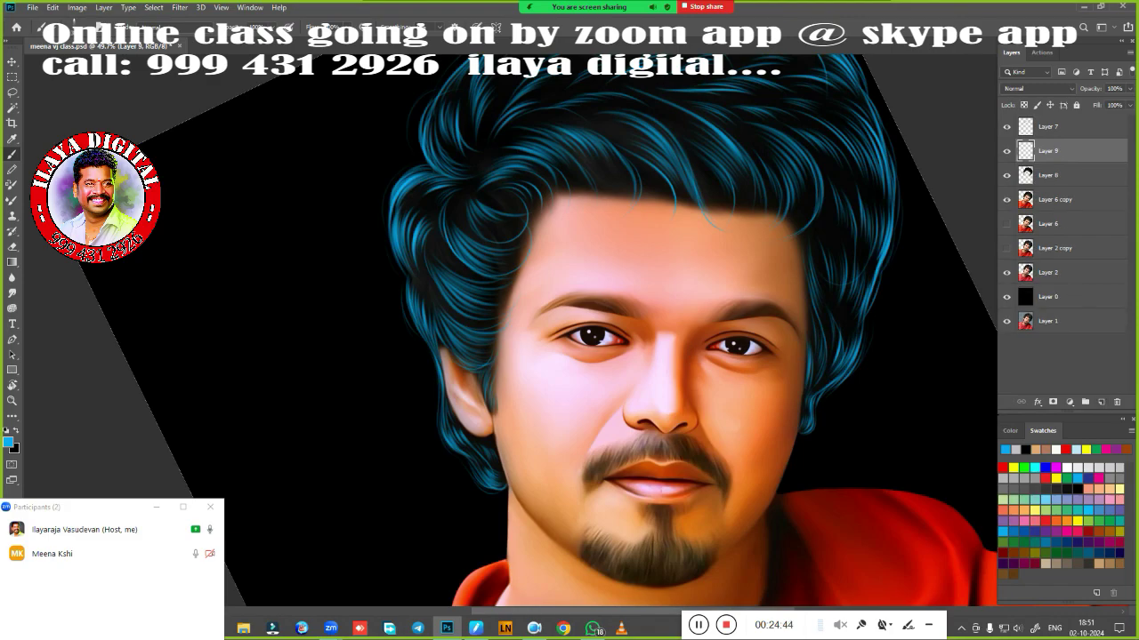
Pick a fine brush and paint a dark hair strand beside the curls at the hairline.
right_click(499, 328)
double_click(823, 531)
scroll(507, 342, "up", 3)
scroll(548, 368, "up", 3)
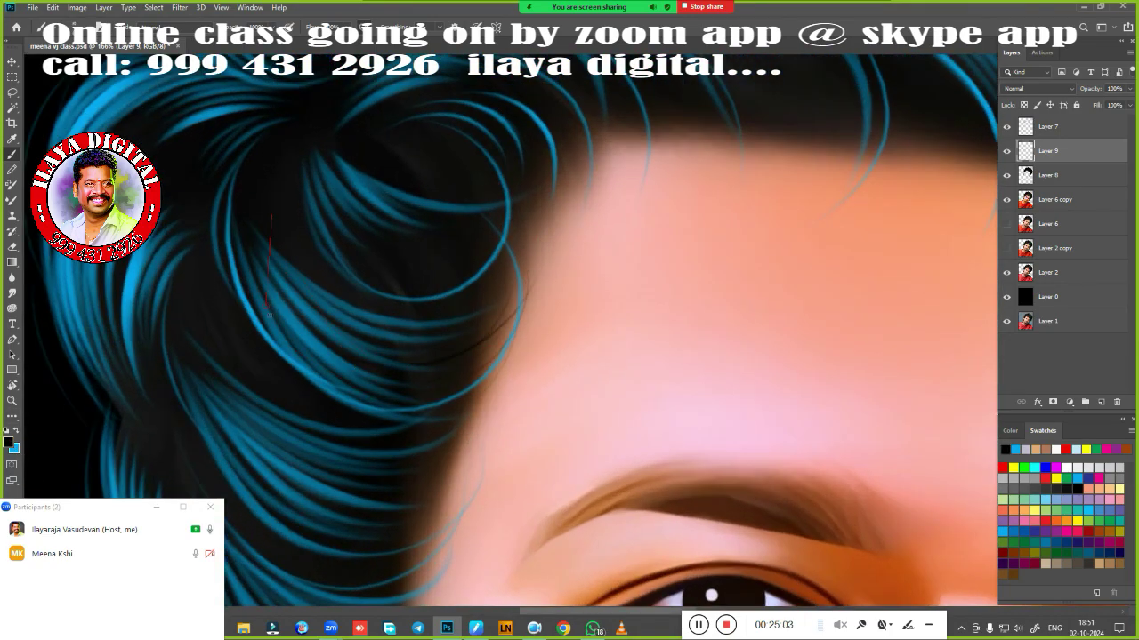
left_click_drag(560, 214, 422, 395)
scroll(511, 329, "up", 3)
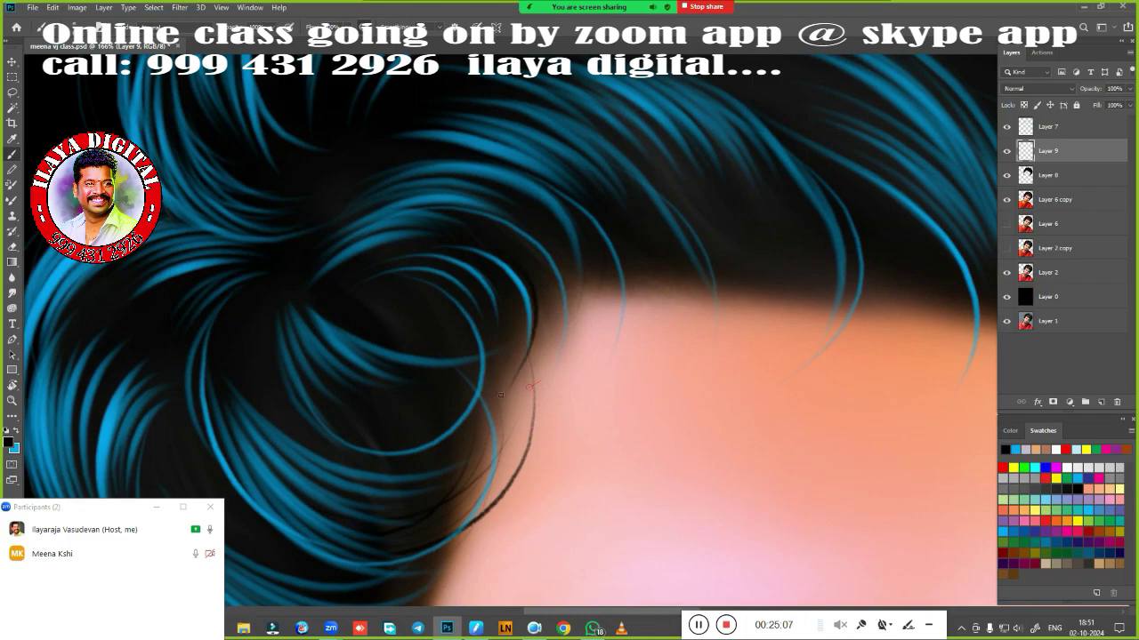
left_click_drag(337, 430, 377, 419)
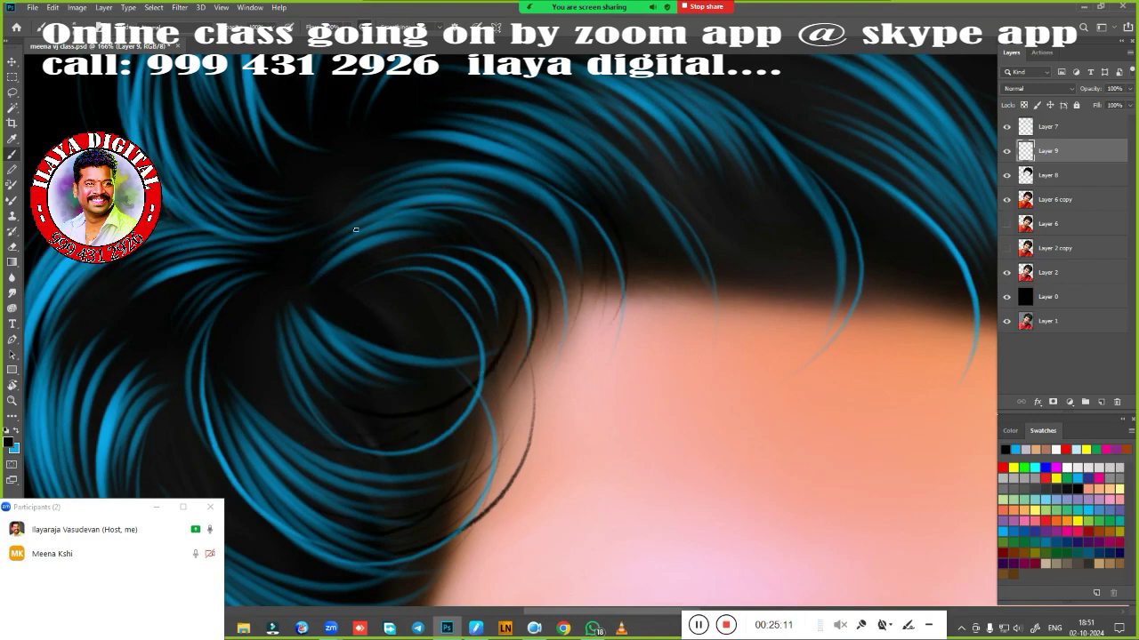
key("ctrl+z")
Paint more thin dark strands curling down from the fringe onto the forehead.
scroll(217, 409, "down", 5)
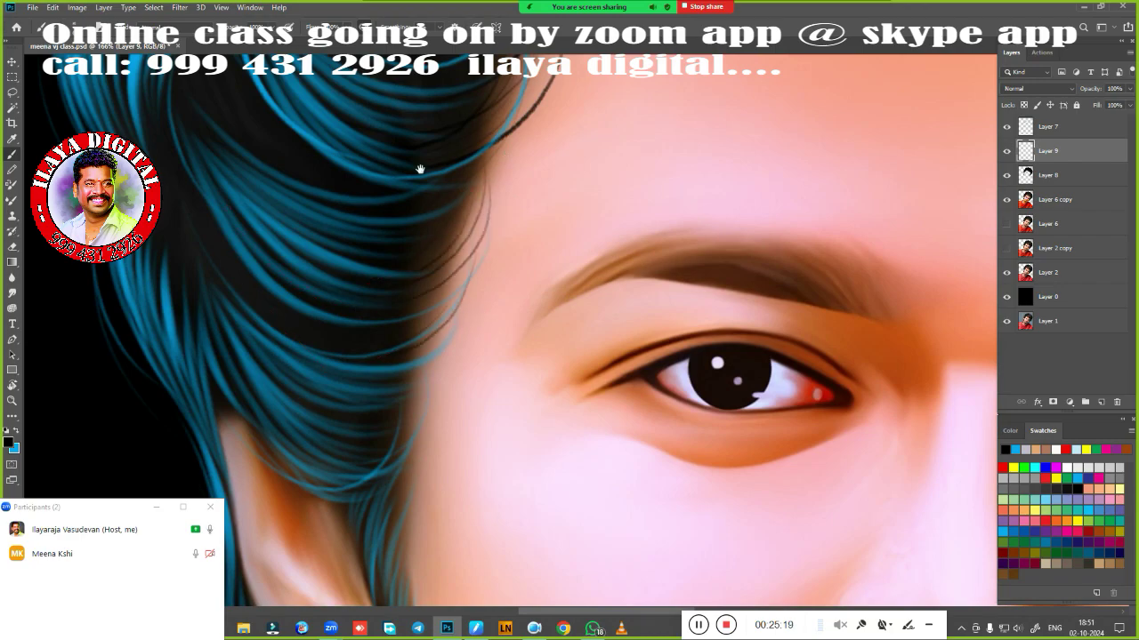
scroll(600, 234, "down", 3)
scroll(600, 233, "left", 2)
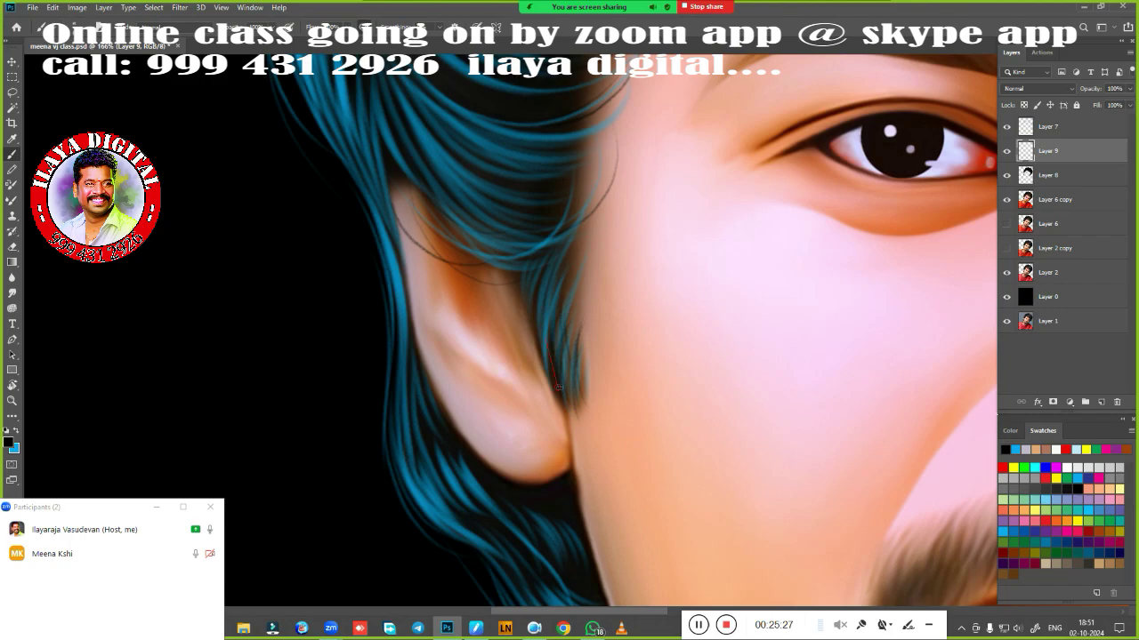
scroll(431, 412, "up", 5)
scroll(451, 351, "up", 2)
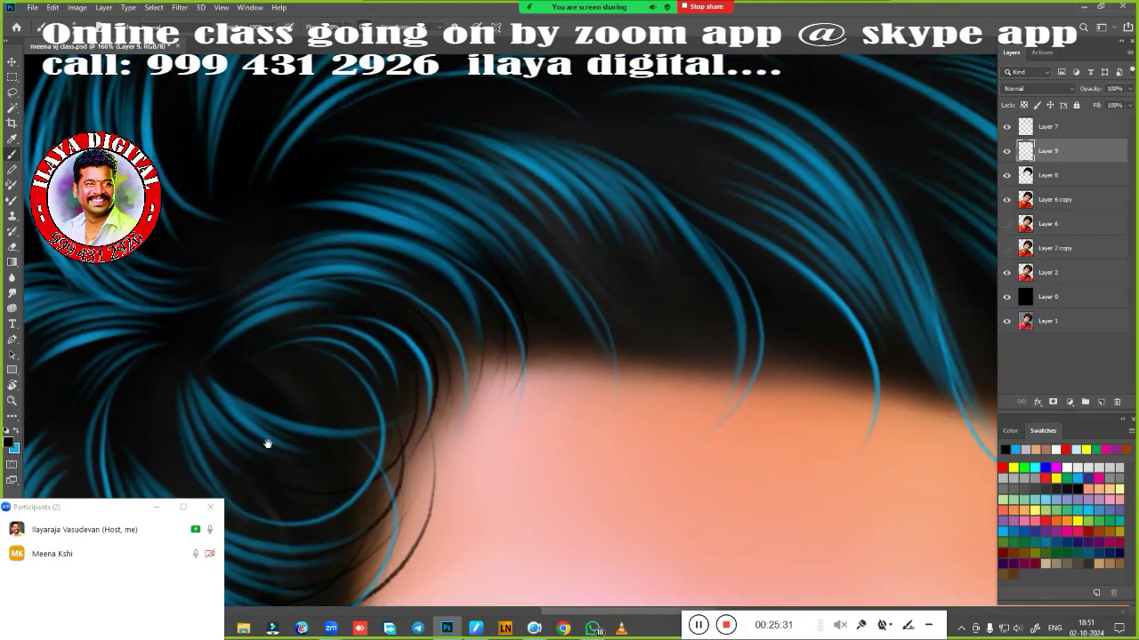
scroll(267, 445, "right", 1)
scroll(454, 323, "up", 2)
scroll(455, 323, "right", 3)
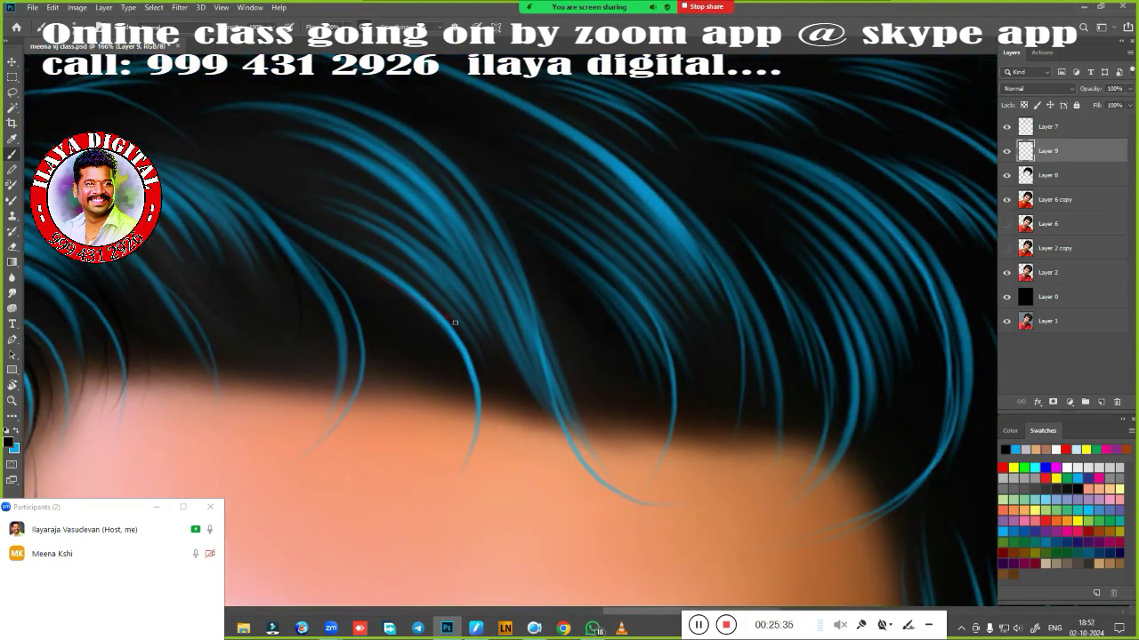
scroll(368, 389, "down", 2)
scroll(368, 388, "right", 3)
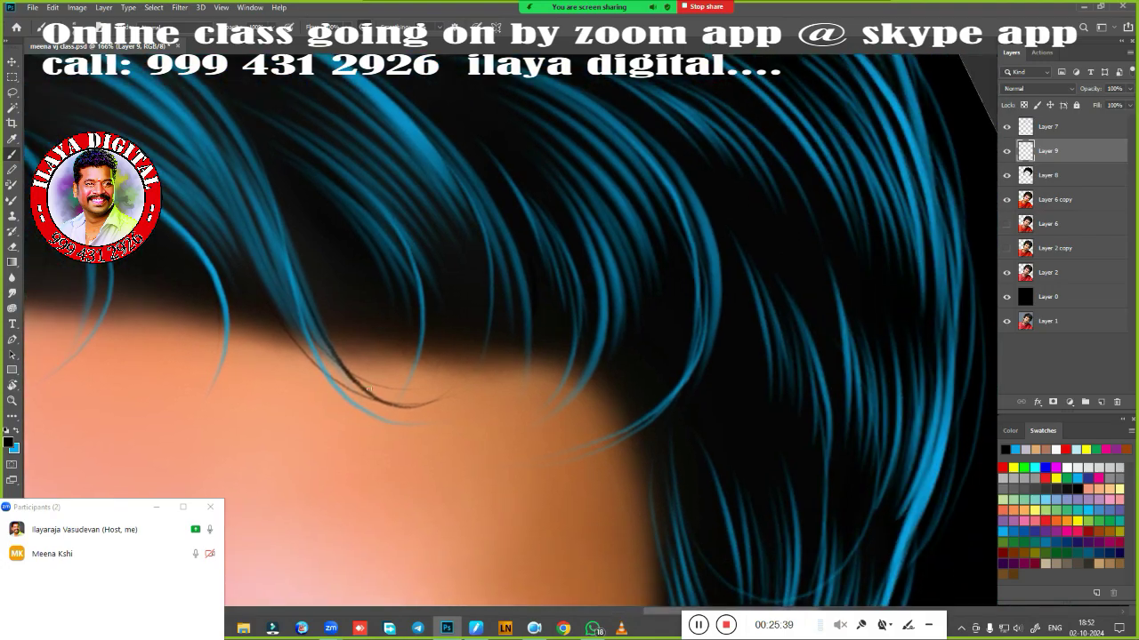
scroll(360, 156, "down", 5)
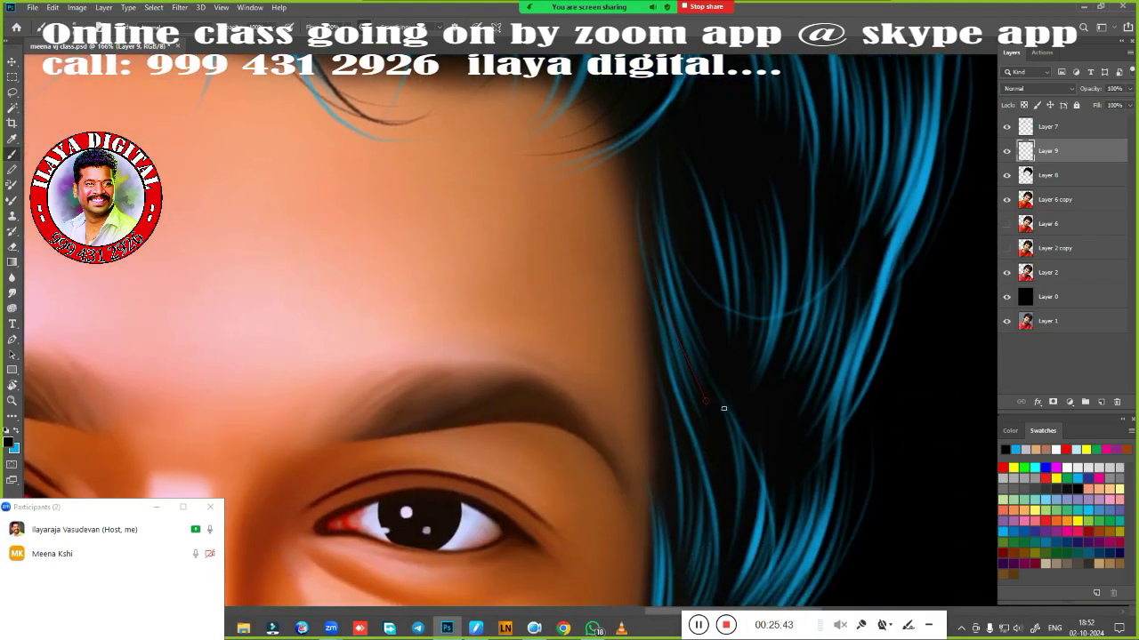
scroll(696, 172, "down", 5)
scroll(659, 489, "up", 10)
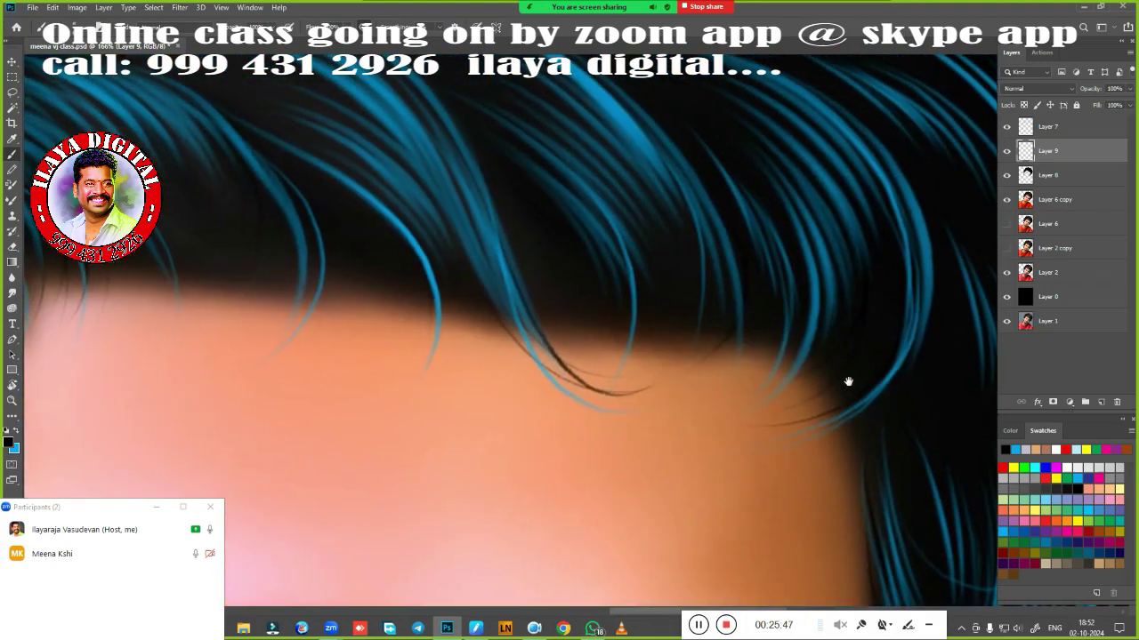
scroll(846, 382, "down", 2)
scroll(432, 382, "up", 2)
scroll(724, 312, "up", 3)
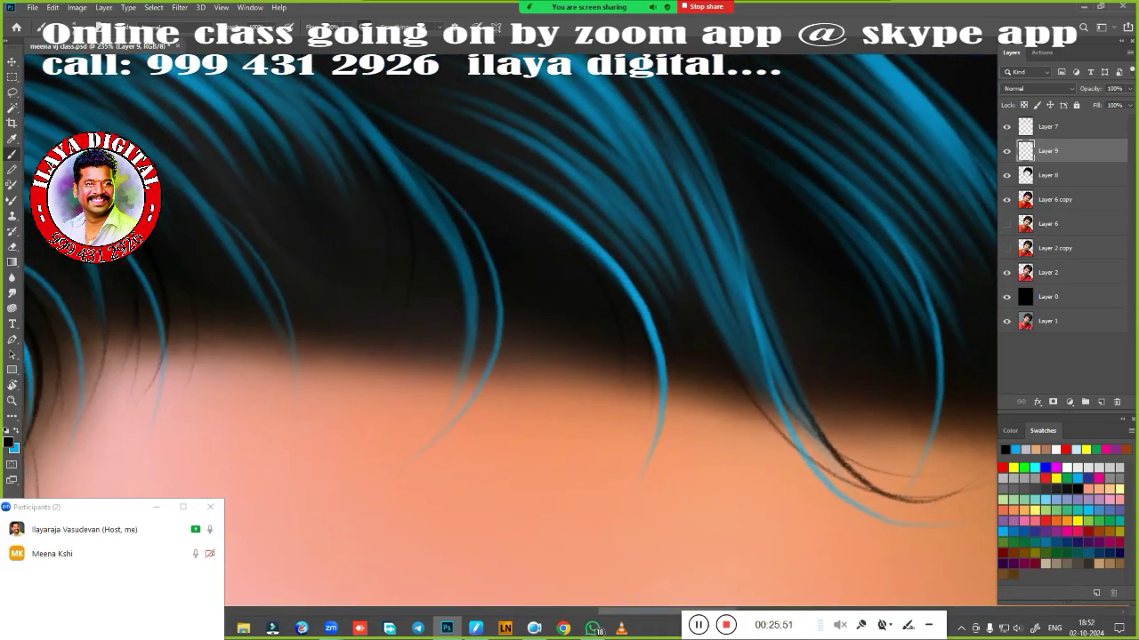
scroll(704, 419, "left", 3)
left_click_drag(908, 348, 815, 496)
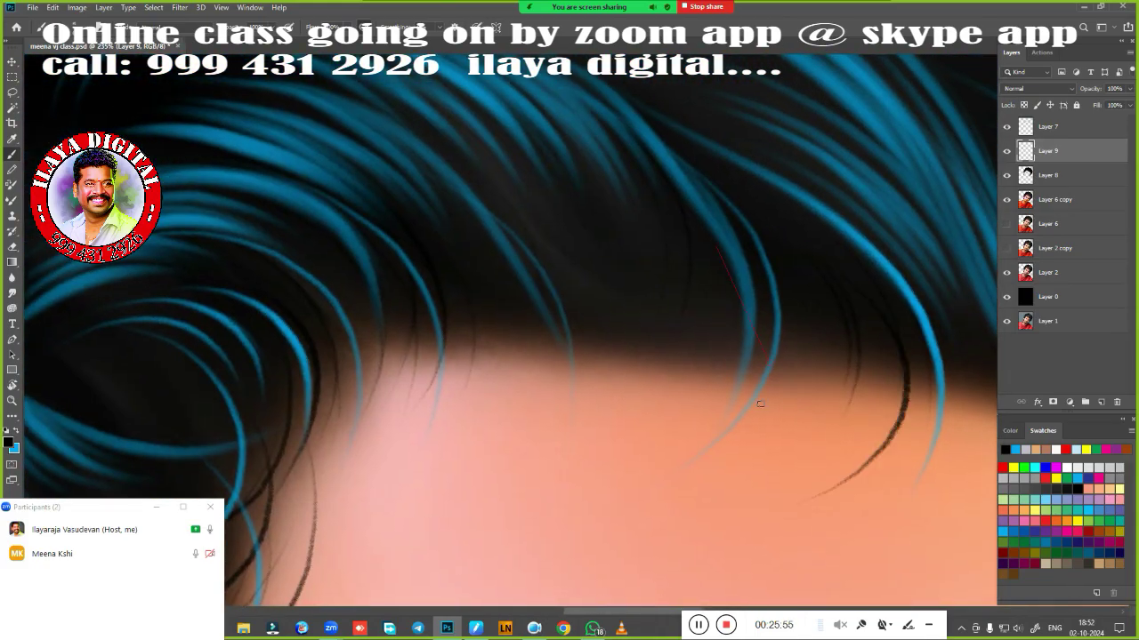
left_click_drag(743, 287, 637, 472)
left_click_drag(552, 290, 527, 400)
scroll(552, 223, "down", 5)
scroll(508, 295, "up", 4)
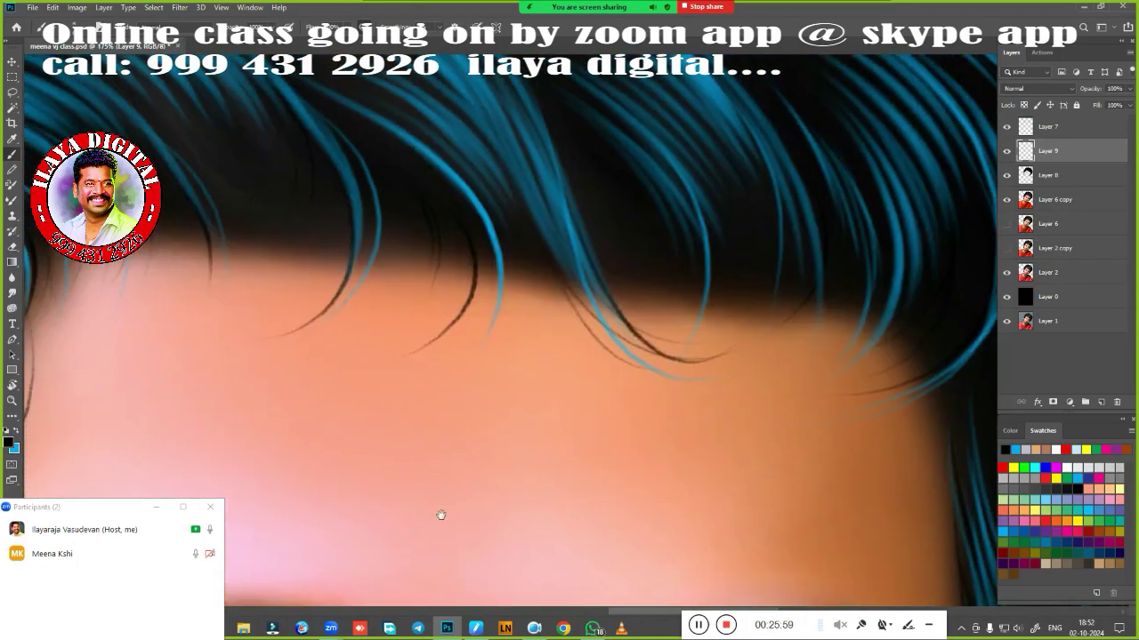
scroll(510, 346, "up", 1)
scroll(510, 346, "down", 2)
scroll(534, 440, "down", 3)
scroll(533, 229, "down", 1)
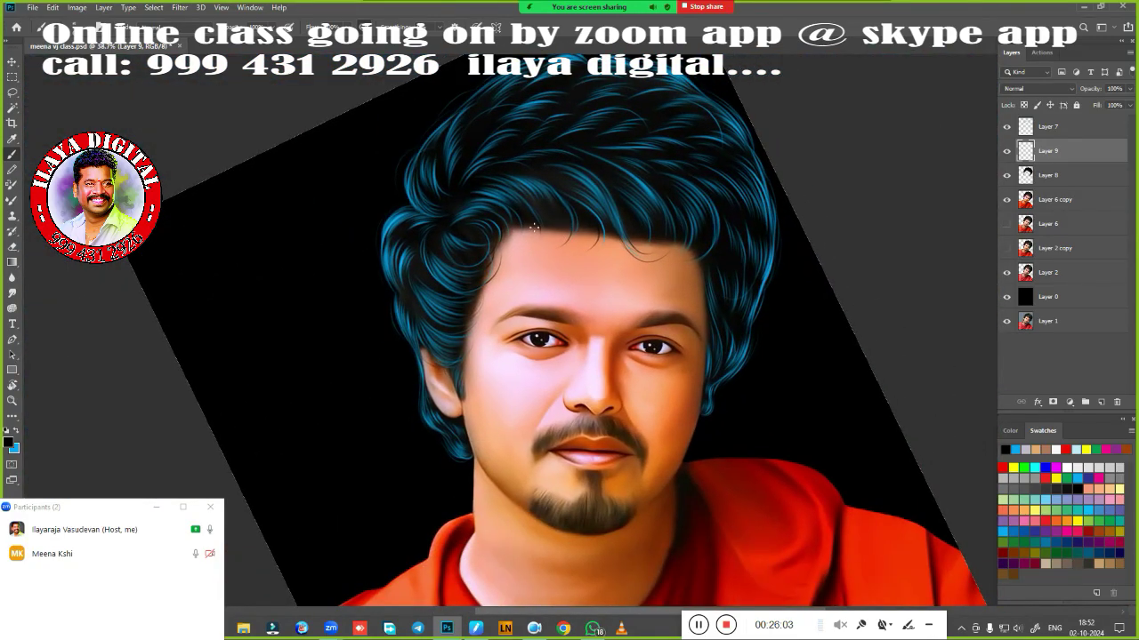
Paint dark hair strands under the blue fringe beside the temple.
right_click(678, 309)
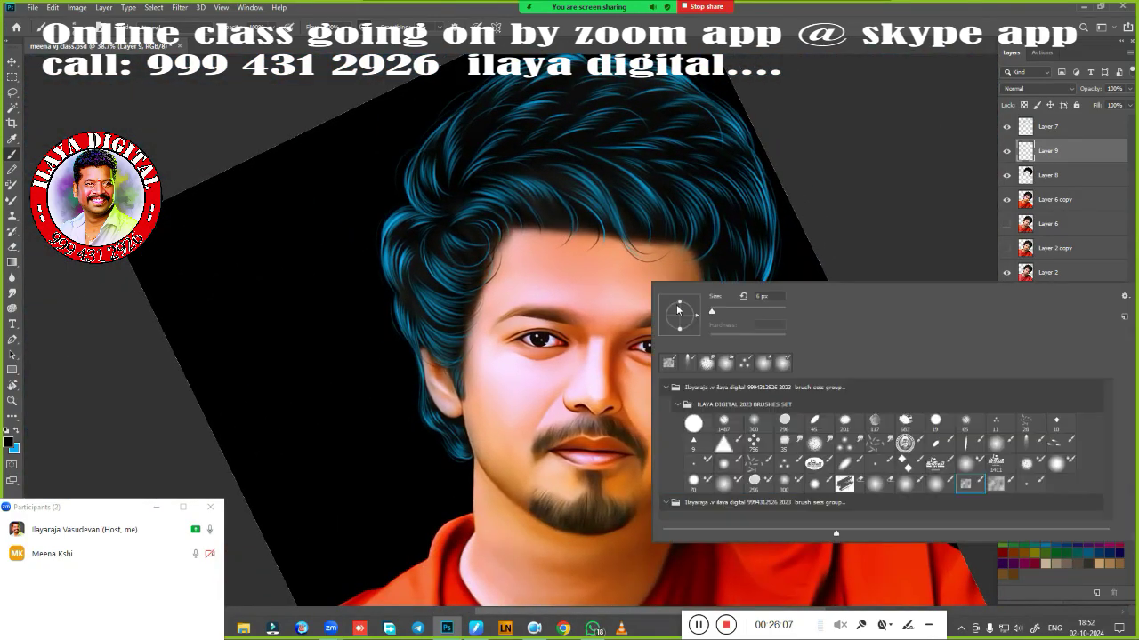
key("Escape")
scroll(681, 432, "up", 4)
scroll(657, 410, "down", 1)
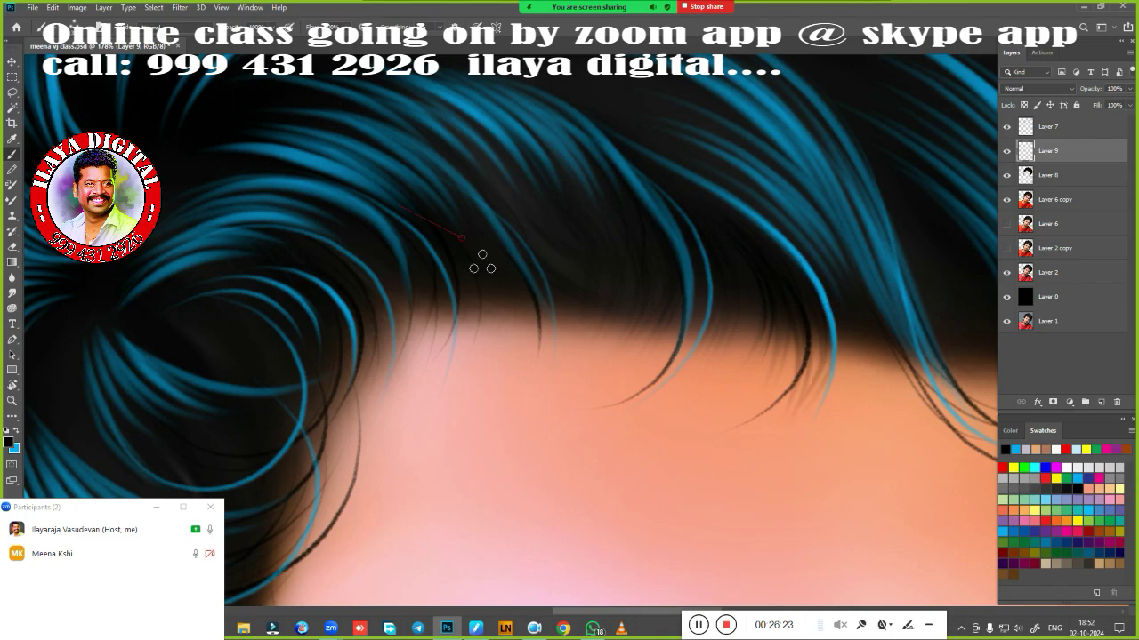
scroll(487, 222, "right", 2)
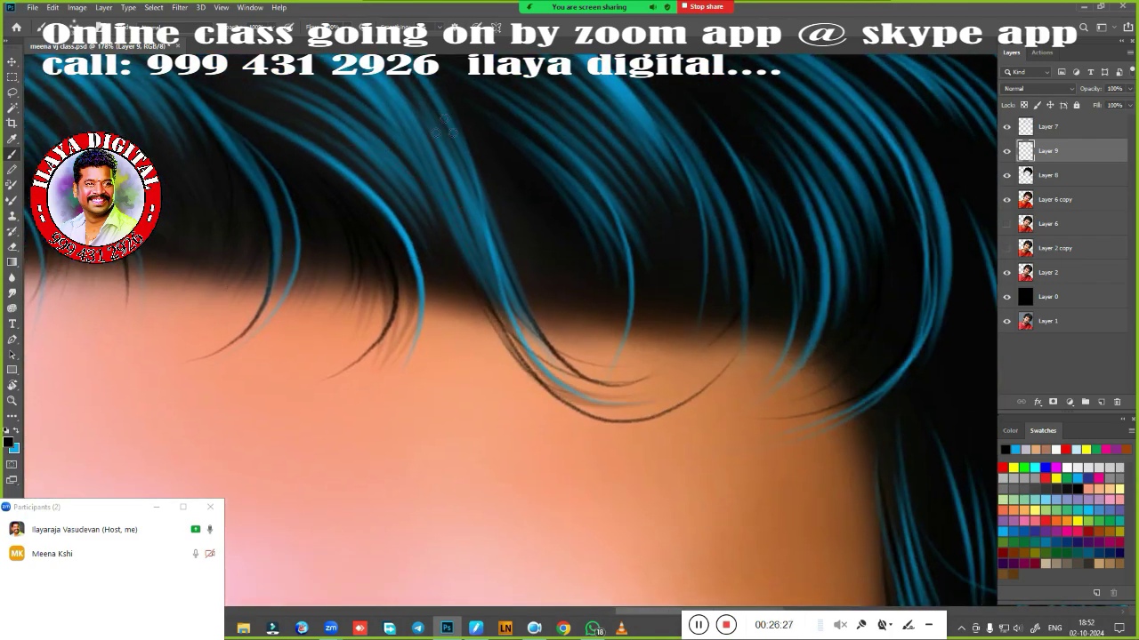
left_click_drag(587, 274, 622, 405)
mouse_move(525, 307)
left_mouse_down()
mouse_move(641, 365)
mouse_move(663, 423)
left_mouse_up()
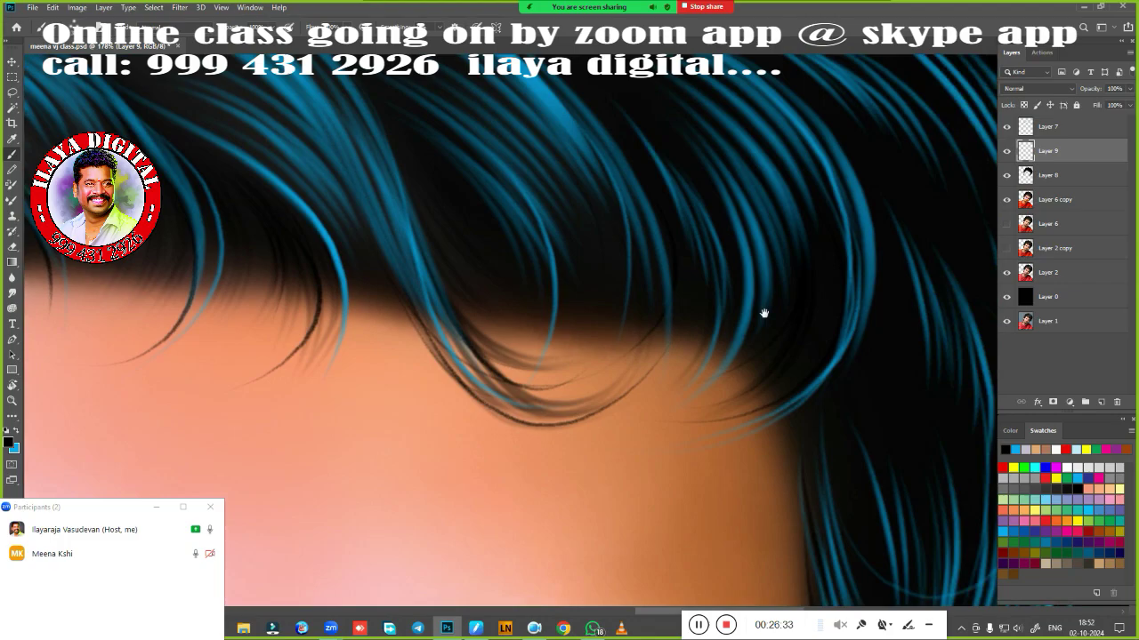
Pan the view past the hair beside the eye to the bangs over the forehead.
left_click_drag(762, 312, 531, 161)
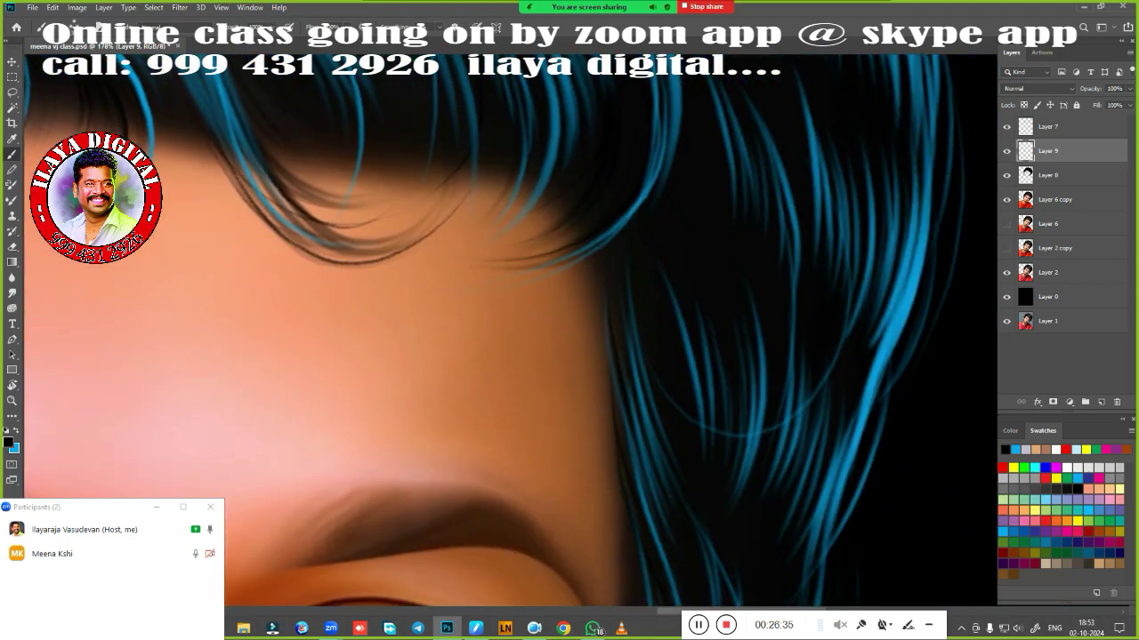
scroll(889, 330, "down", 5)
scroll(890, 330, "up", 6)
left_click_drag(297, 178, 564, 261)
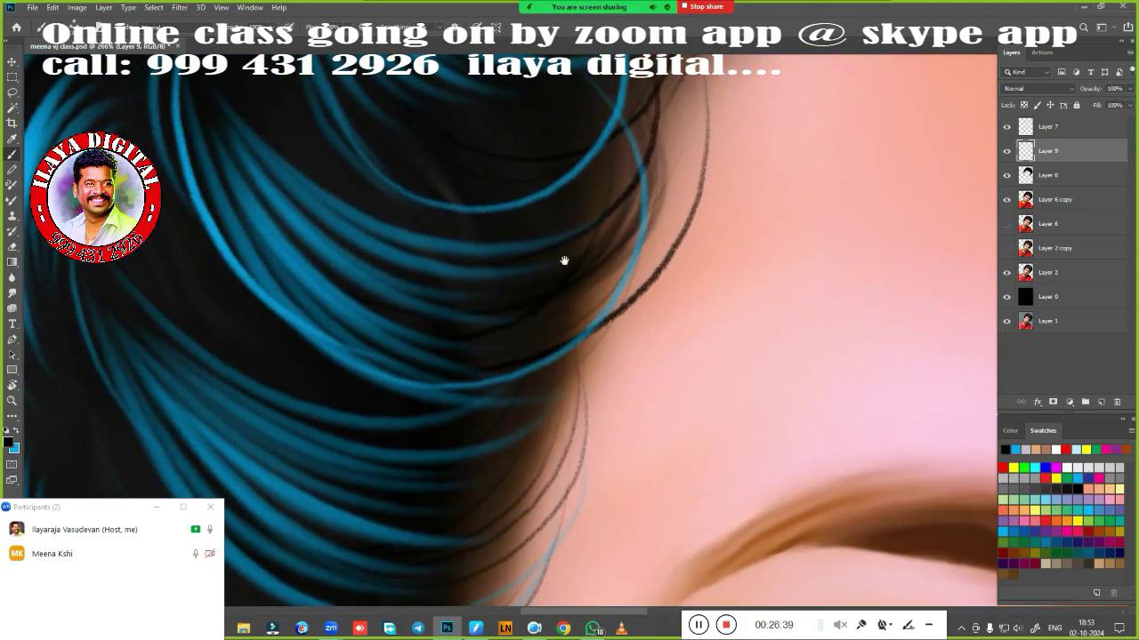
scroll(564, 261, "down", 2)
left_click_drag(521, 204, 460, 343)
scroll(460, 343, "up", 2)
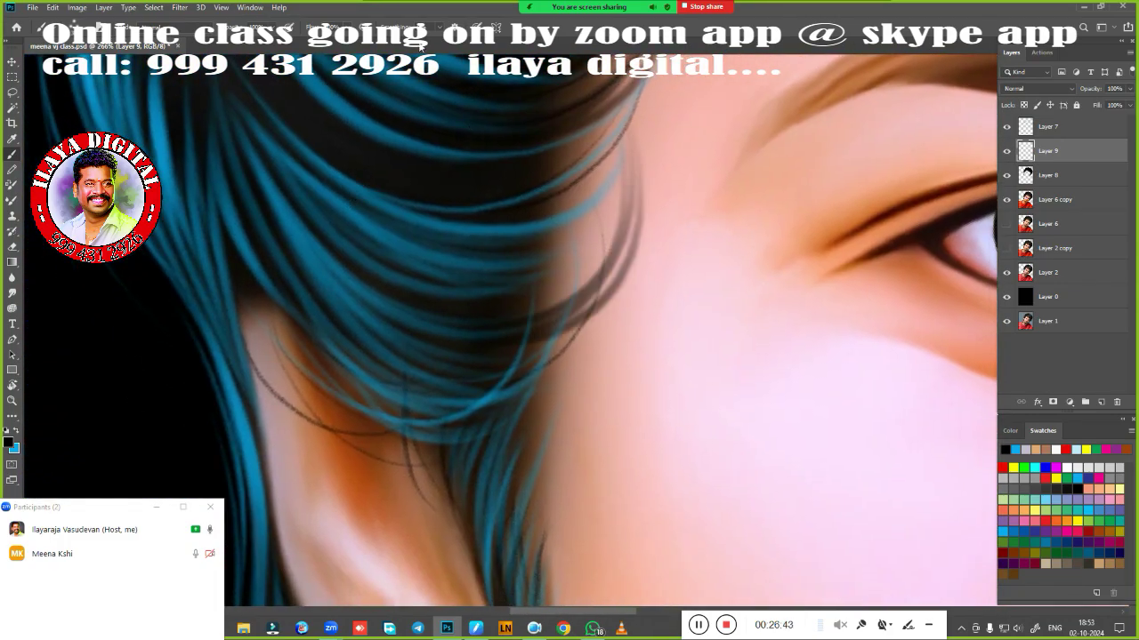
scroll(578, 343, "down", 2)
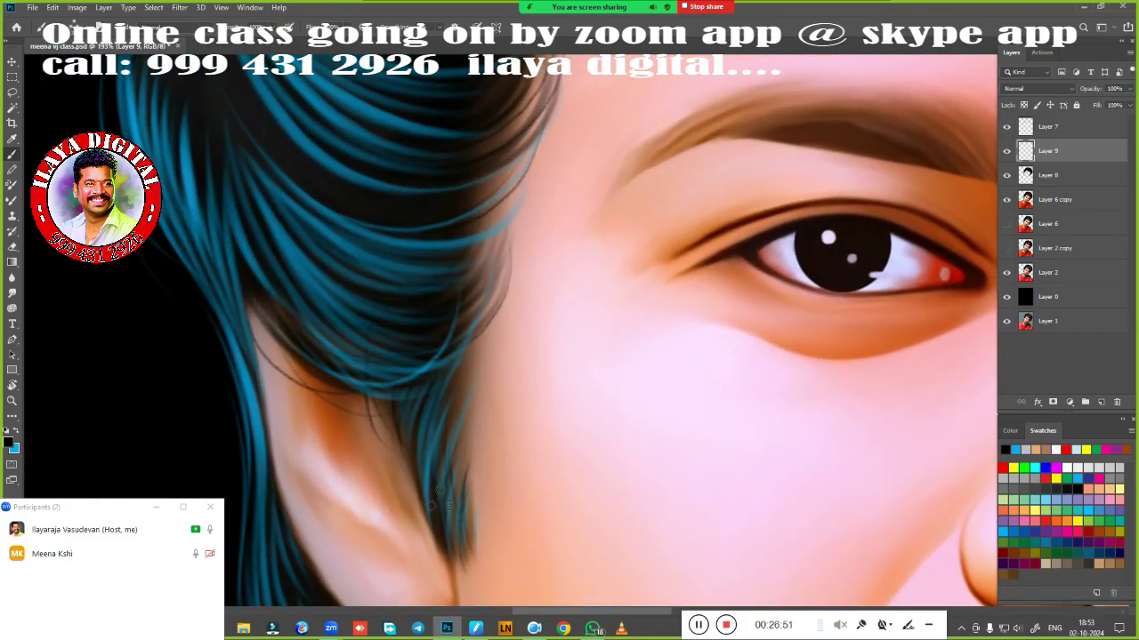
scroll(474, 399, "up", 4)
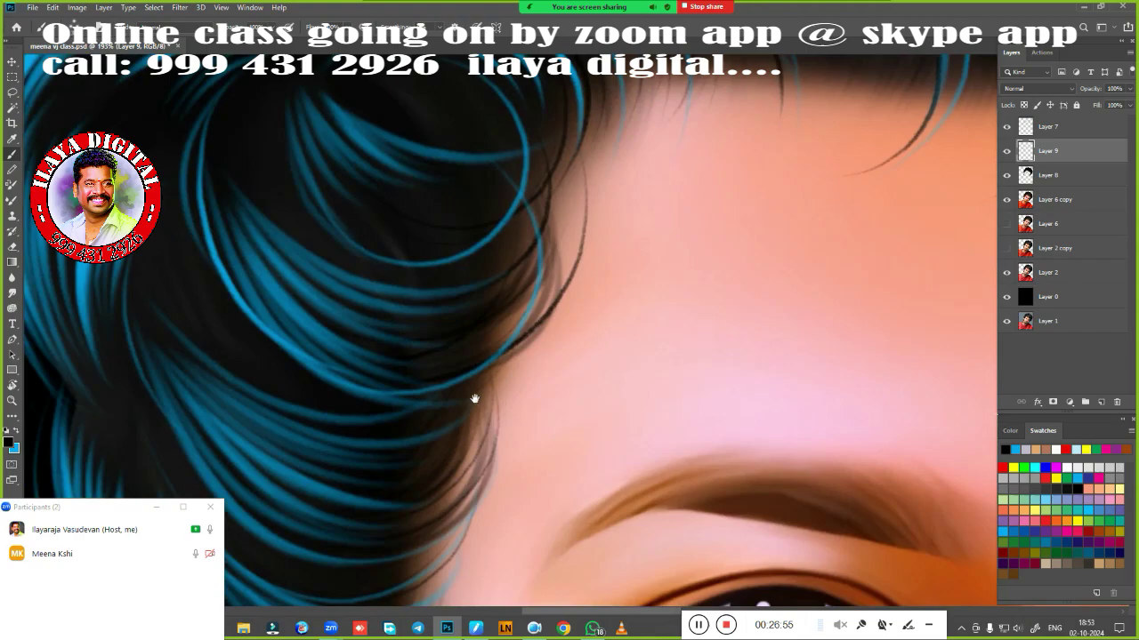
left_click_drag(474, 399, 488, 293)
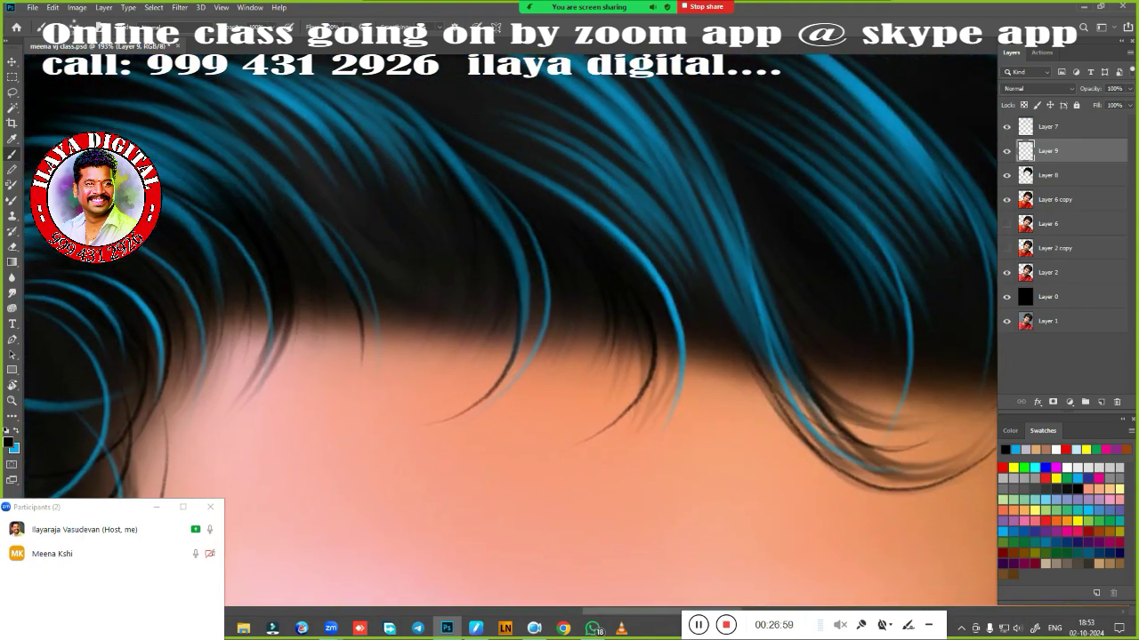
Pick a hair brush and paint thin dark strands along the forehead hairline.
right_click(476, 375)
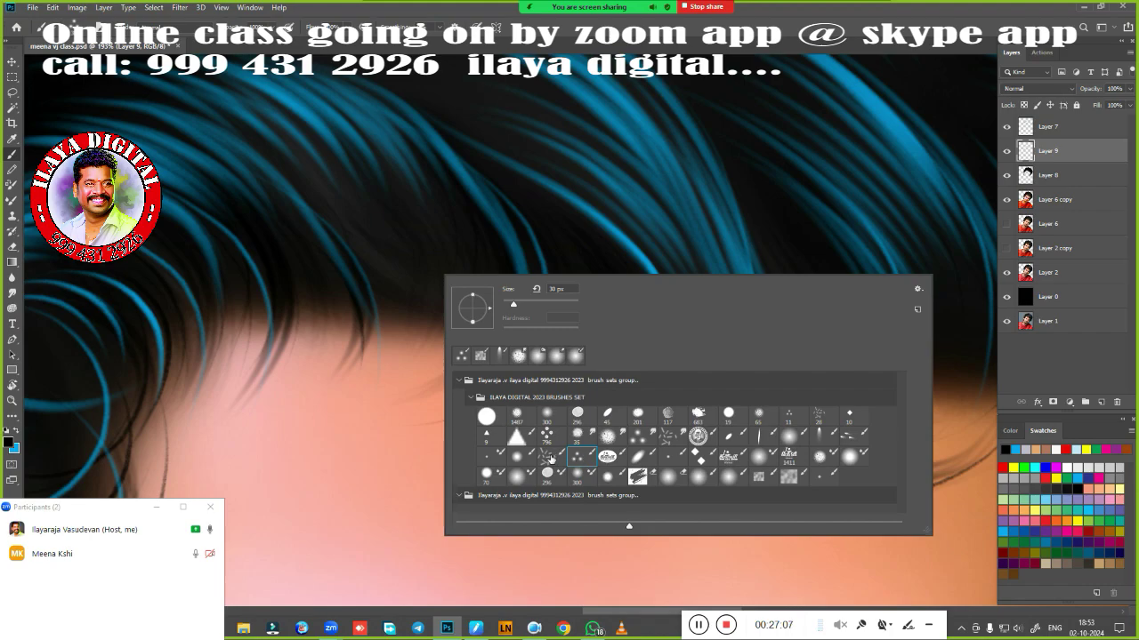
key("Escape")
scroll(511, 329, "up", 1)
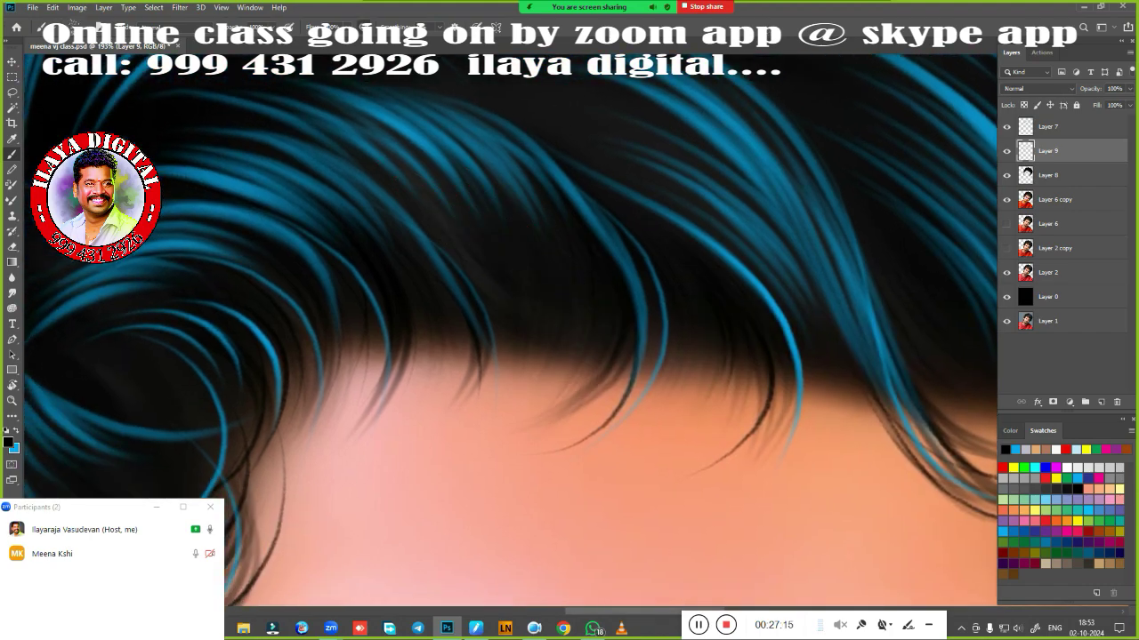
left_click_drag(770, 368, 721, 474)
scroll(511, 329, "down", 1)
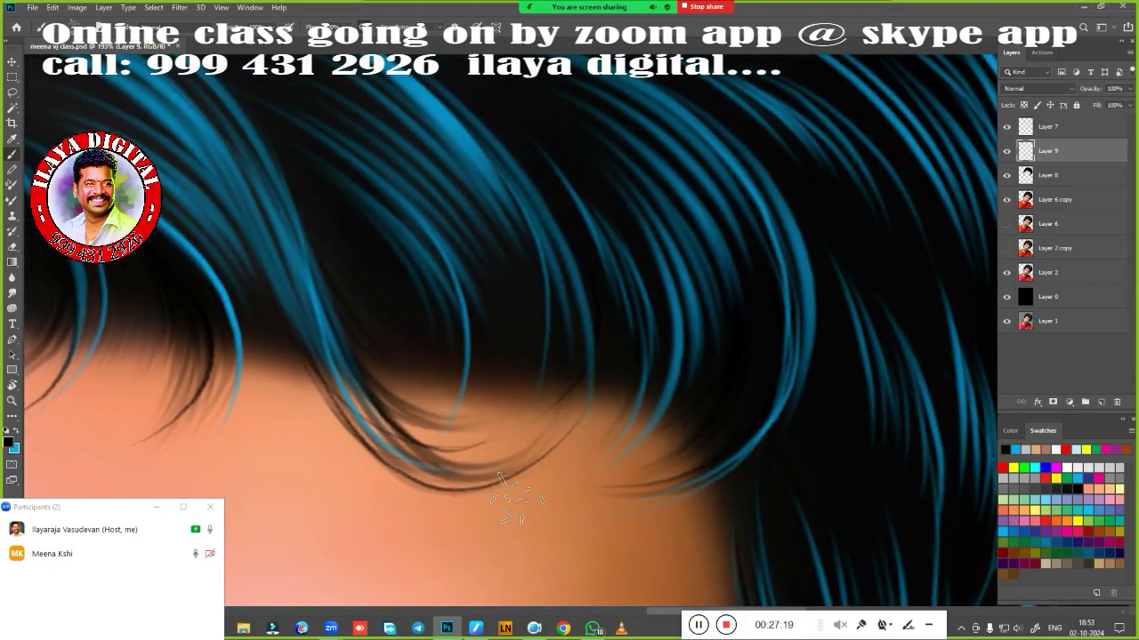
left_click_drag(490, 482, 324, 363)
scroll(715, 374, "down", 5)
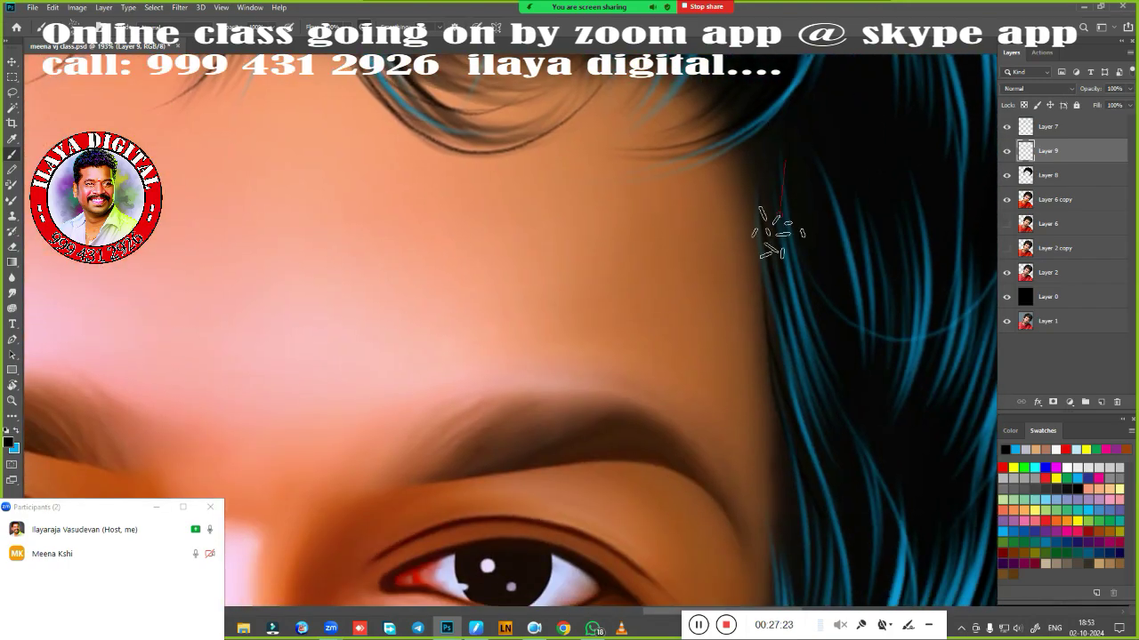
scroll(668, 282, "up", 5)
scroll(668, 282, "up", 3)
Fill in and darken both eyebrows with dark hair strokes.
left_click_drag(668, 282, 603, 350)
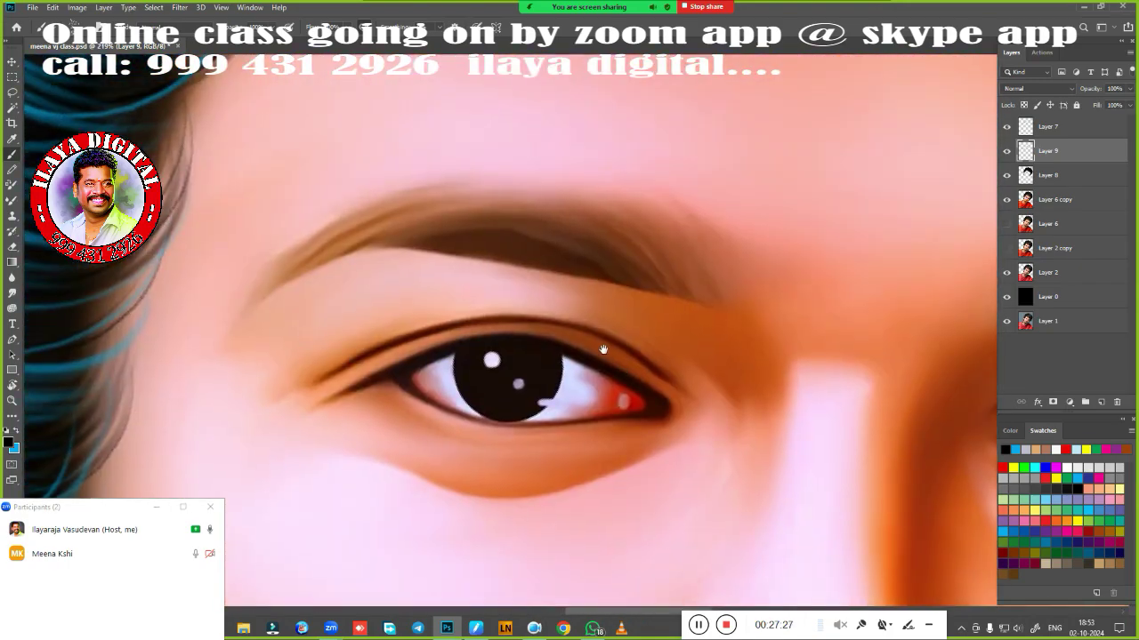
left_click_drag(254, 292, 498, 194)
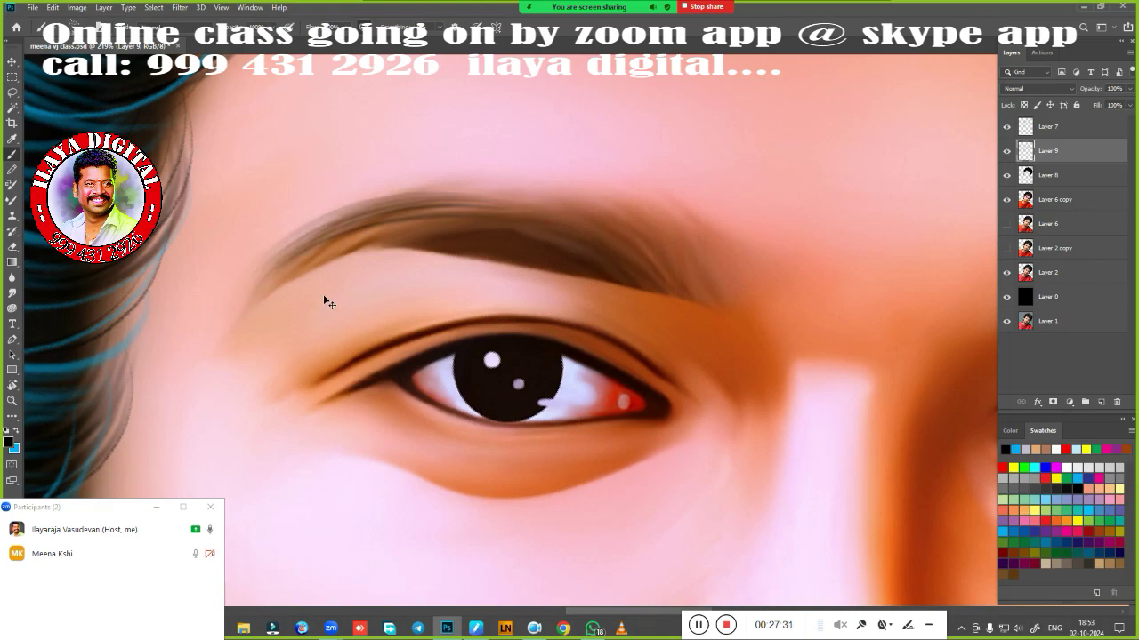
key("ctrl+z")
left_click_drag(294, 276, 569, 209)
left_click_drag(347, 240, 632, 218)
mouse_move(419, 271)
left_mouse_down()
mouse_move(623, 249)
mouse_move(720, 283)
left_mouse_up()
left_click_drag(817, 353, 256, 338)
left_click_drag(472, 276, 614, 205)
mouse_move(533, 271)
left_mouse_down()
mouse_move(680, 218)
mouse_move(631, 247)
mouse_move(860, 297)
left_mouse_up()
left_click_drag(659, 253, 854, 316)
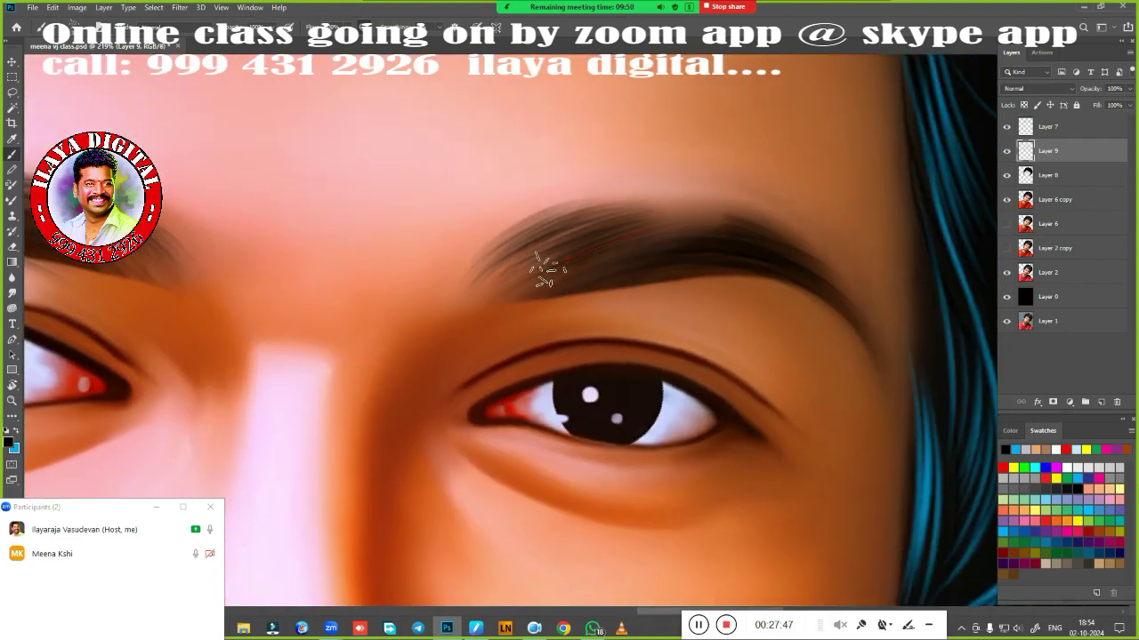
left_click_drag(545, 271, 742, 214)
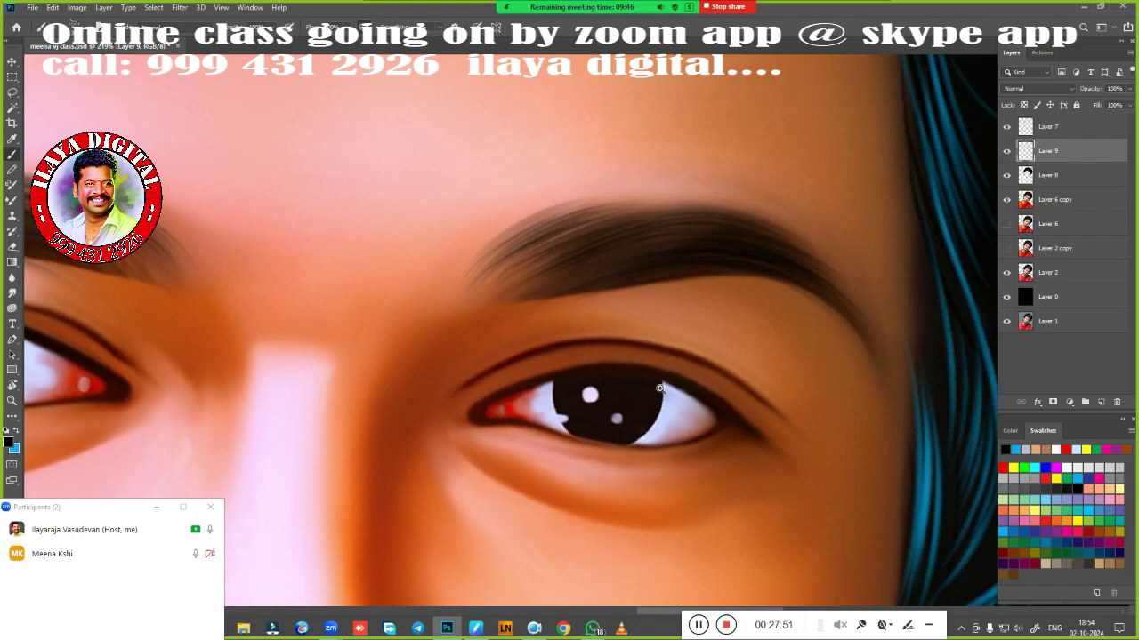
Darken the mustache with hair strokes, extending it beside the lip corner.
key("ctrl+0")
scroll(597, 370, "up", 3)
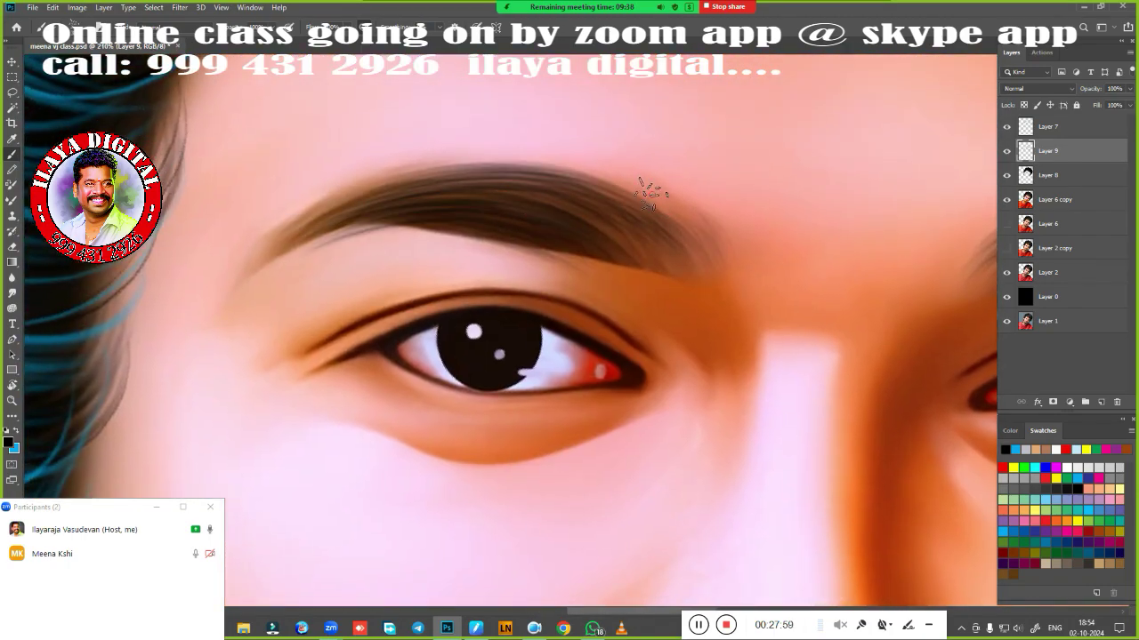
left_click_drag(692, 476, 492, 338)
scroll(716, 356, "down", 5)
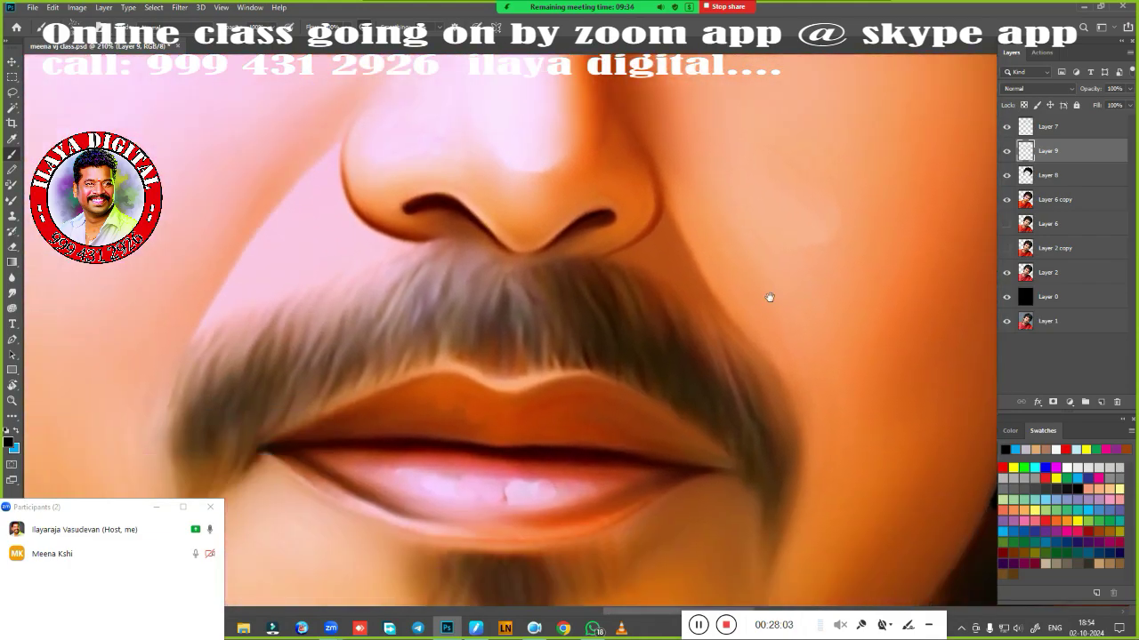
scroll(767, 297, "down", 3)
left_click_drag(711, 328, 796, 412)
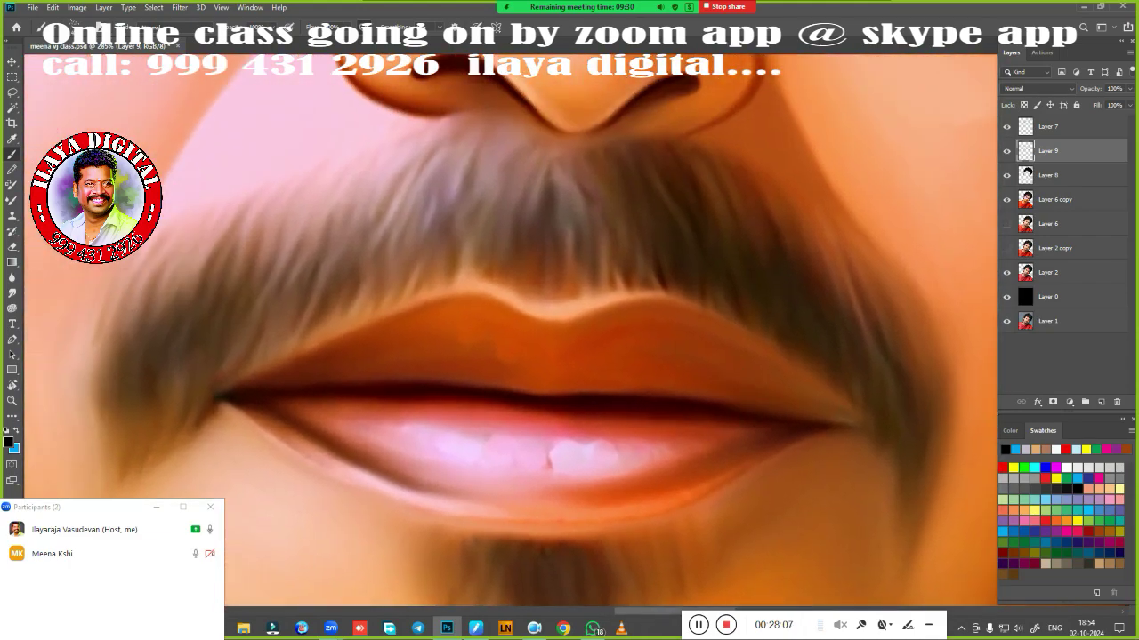
left_click_drag(574, 165, 601, 258)
left_click_drag(578, 187, 613, 312)
left_click_drag(645, 183, 663, 271)
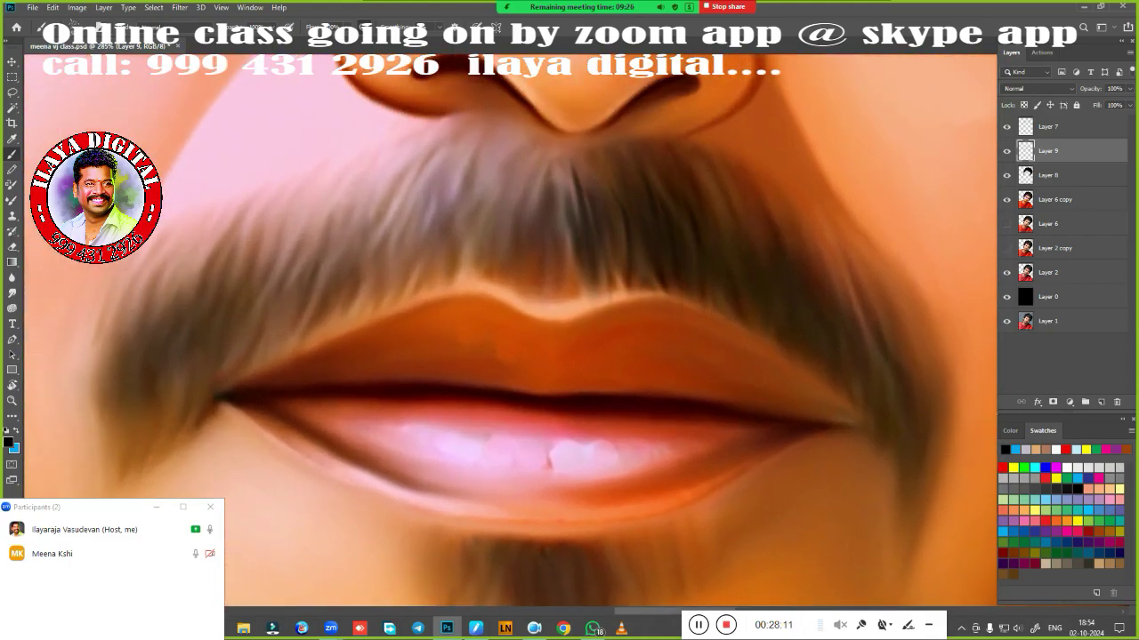
left_click_drag(738, 191, 783, 267)
mouse_move(792, 226)
left_mouse_down()
mouse_move(877, 326)
mouse_move(916, 409)
mouse_move(921, 480)
left_mouse_up()
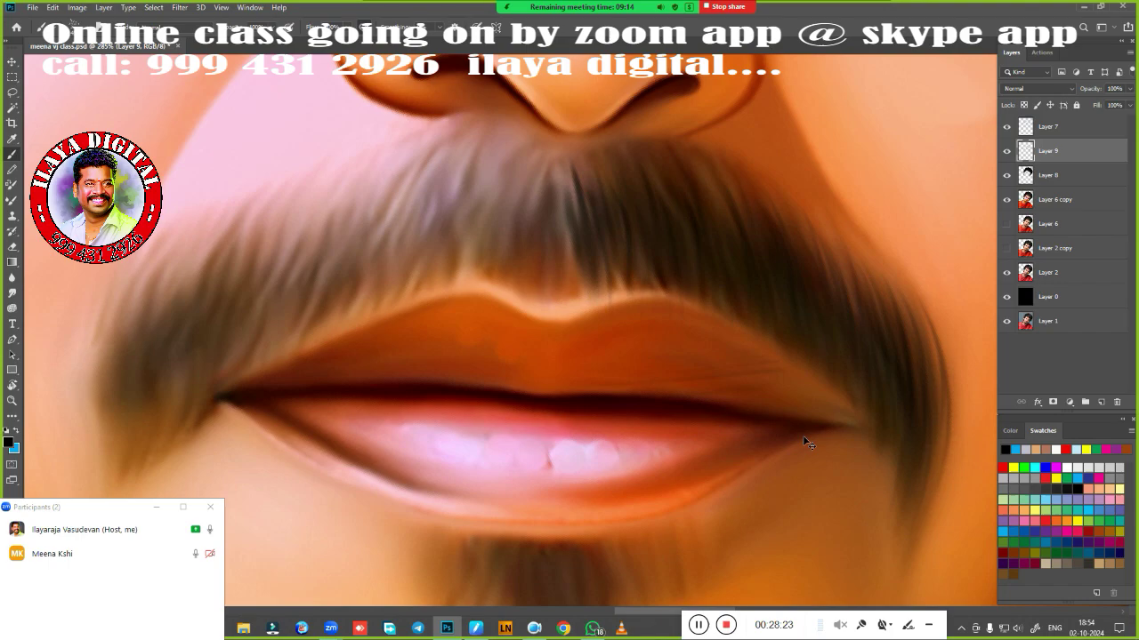
left_click_drag(803, 435, 1014, 392)
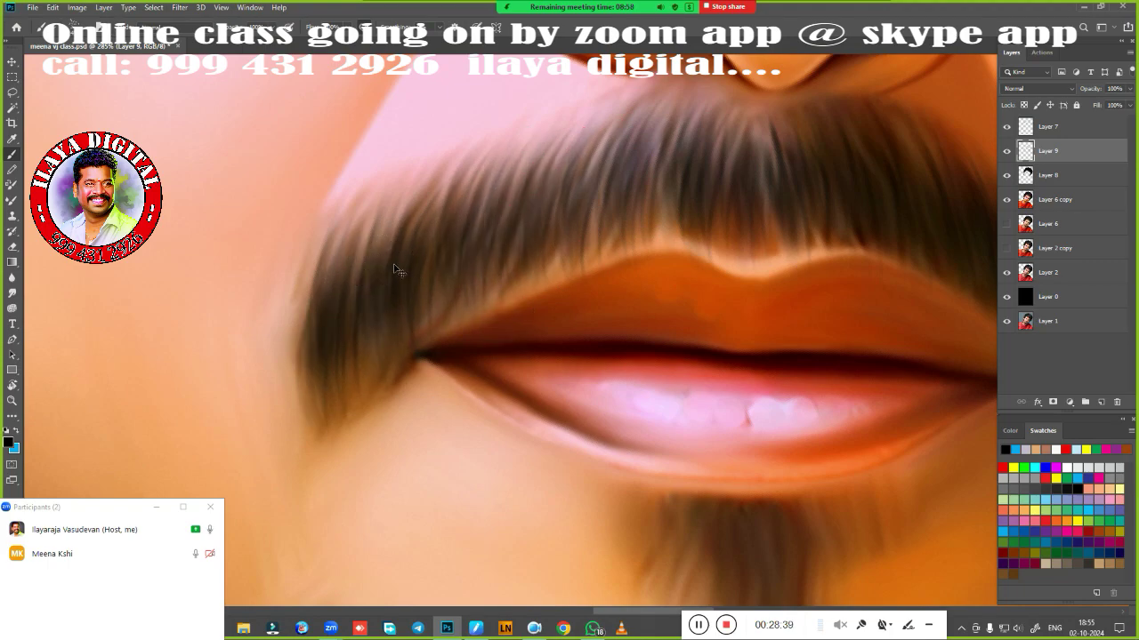
left_click_drag(397, 271, 315, 409)
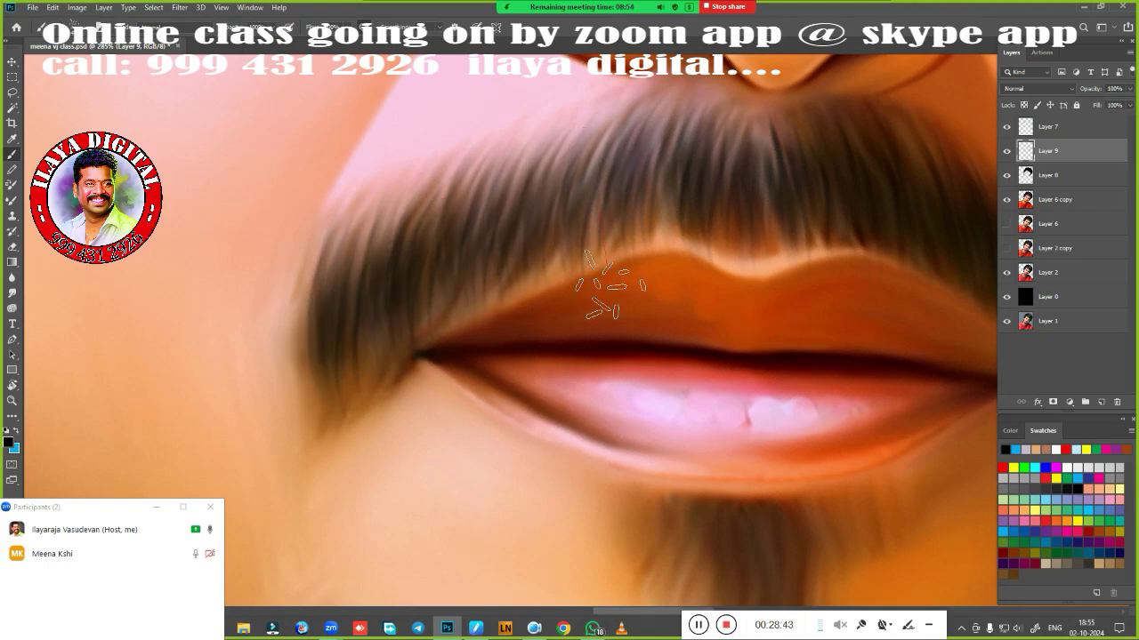
Brush dark hair strands across the chin beard's centre, left half and right edge.
scroll(698, 445, "down", 5)
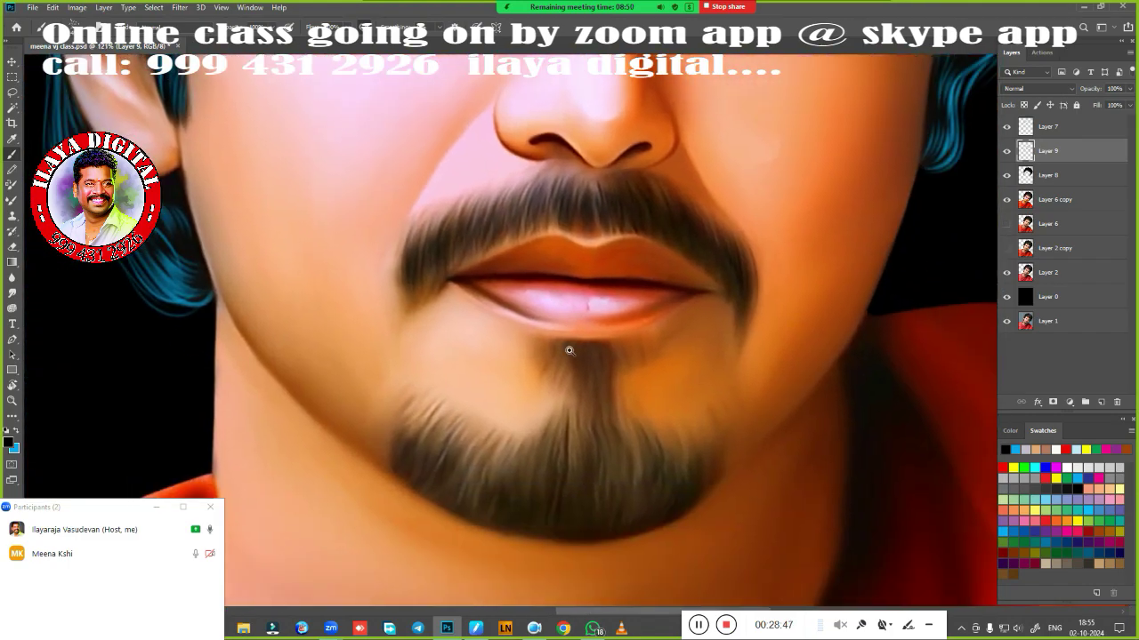
scroll(633, 378, "up", 5)
left_click_drag(533, 418, 521, 285)
left_click_drag(662, 404, 680, 281)
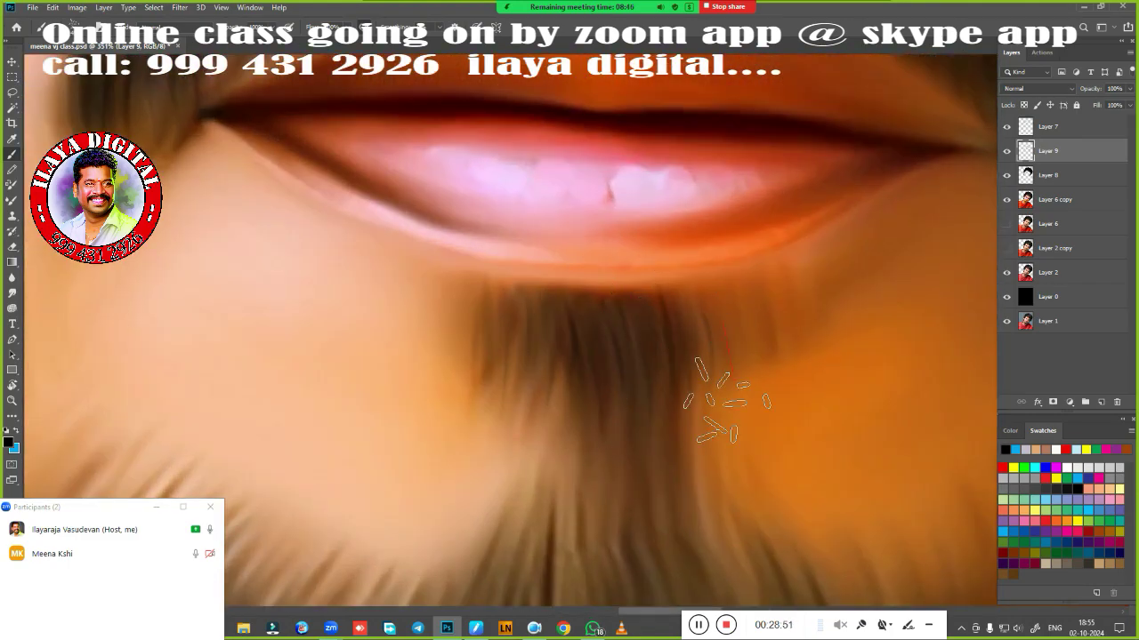
left_click_drag(739, 391, 779, 262)
left_click_drag(641, 418, 623, 283)
scroll(720, 244, "down", 3)
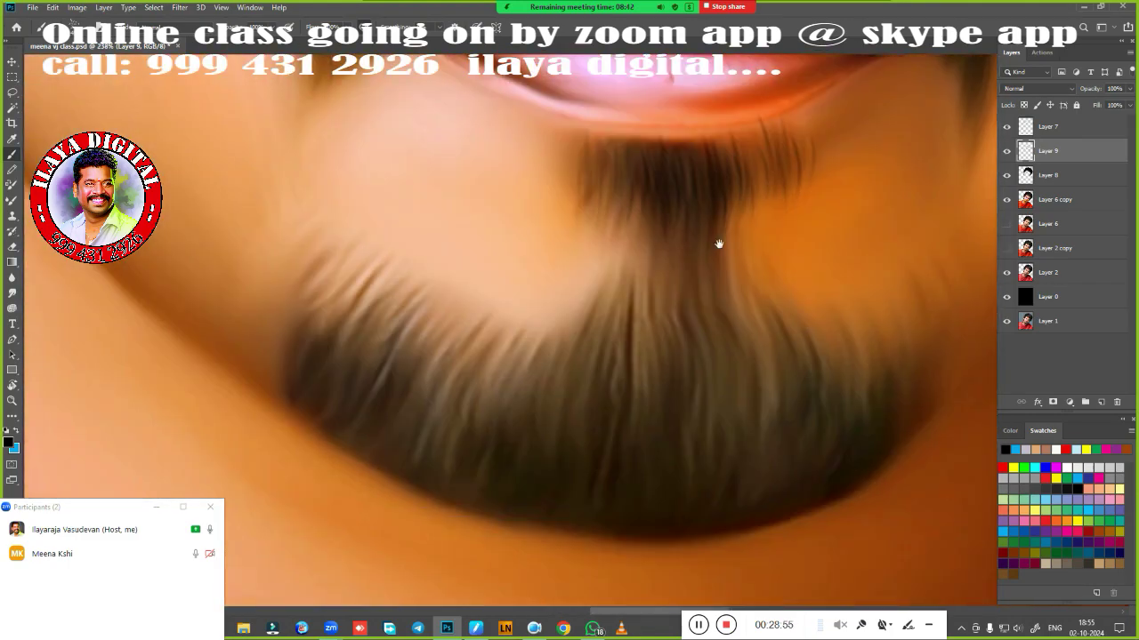
left_click_drag(374, 391, 321, 231)
left_click_drag(418, 395, 378, 267)
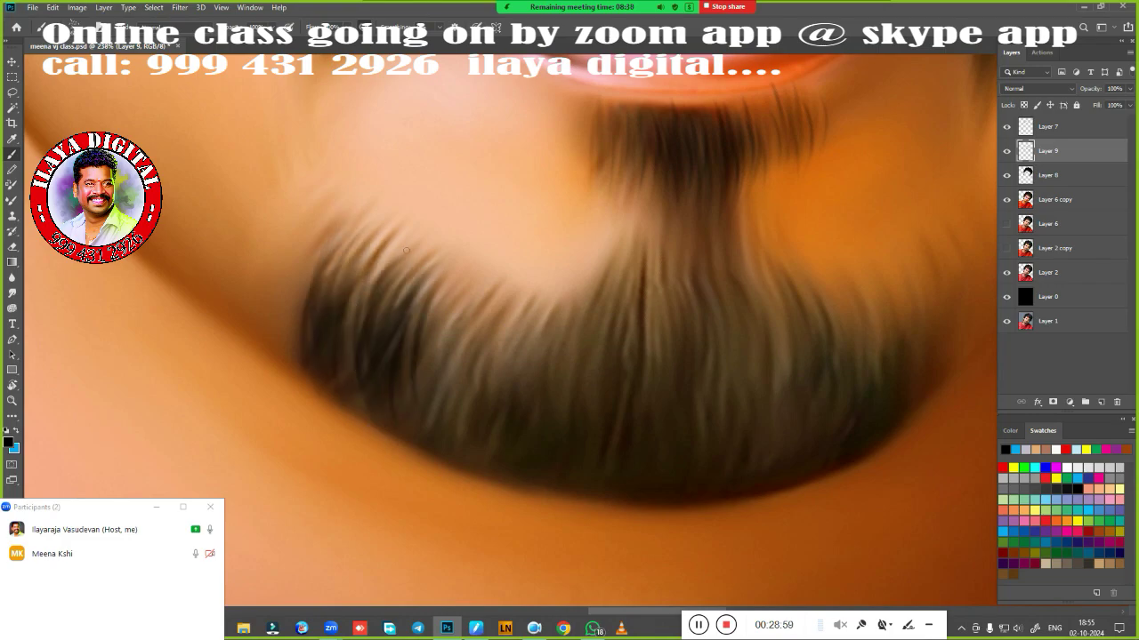
left_click_drag(463, 409, 392, 307)
left_click_drag(480, 445, 450, 302)
left_click_drag(556, 427, 516, 312)
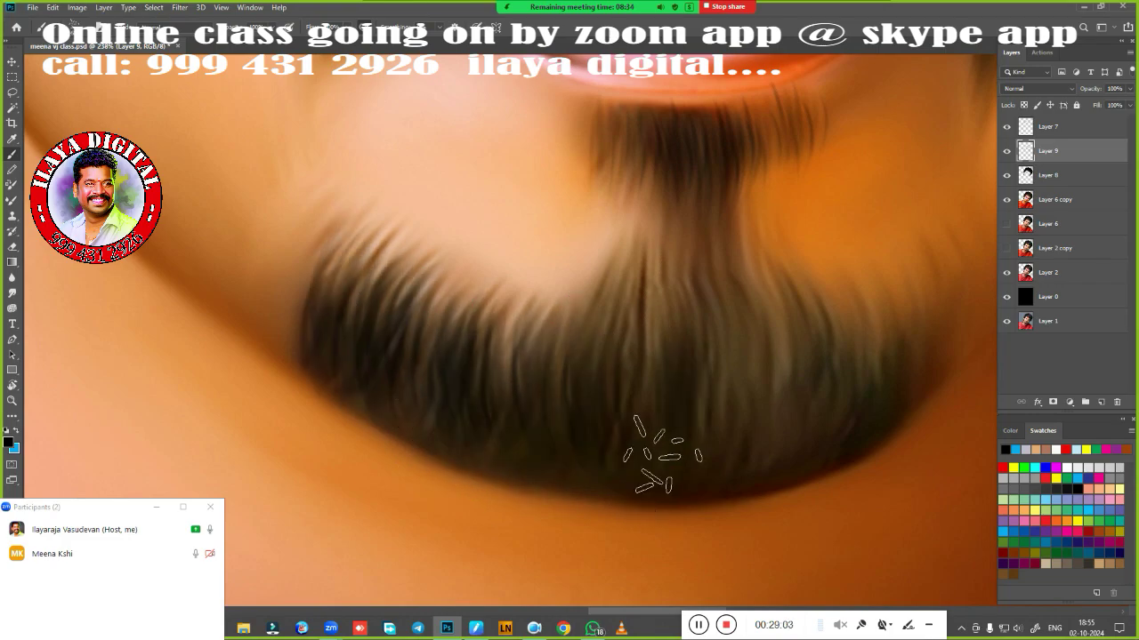
left_click_drag(755, 452, 533, 429)
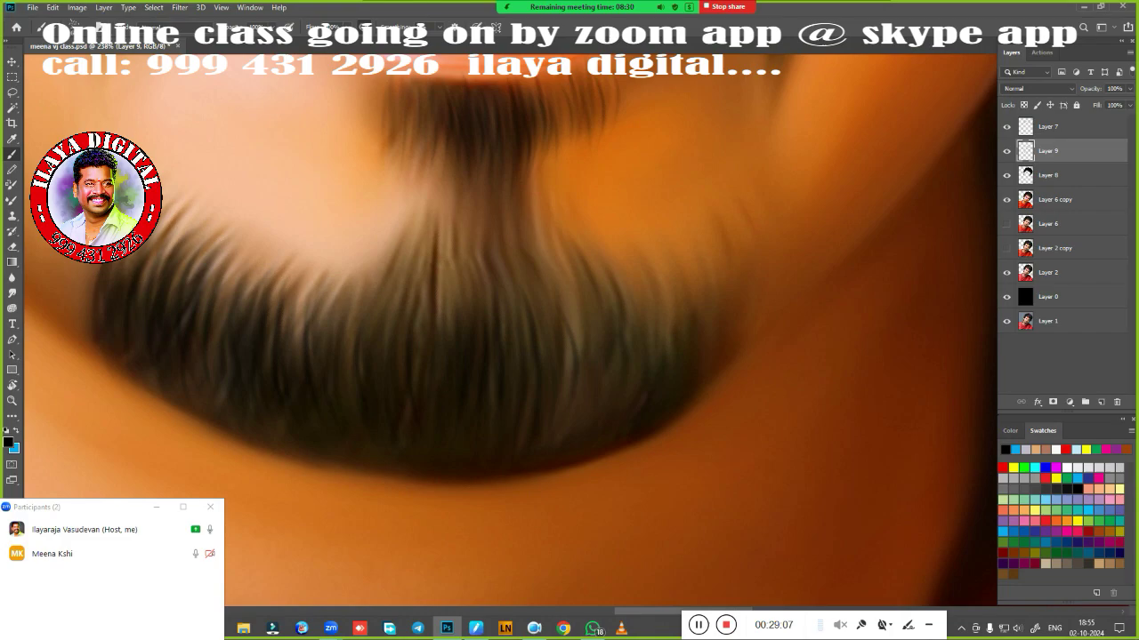
left_click_drag(711, 329, 756, 218)
left_click_drag(765, 329, 783, 213)
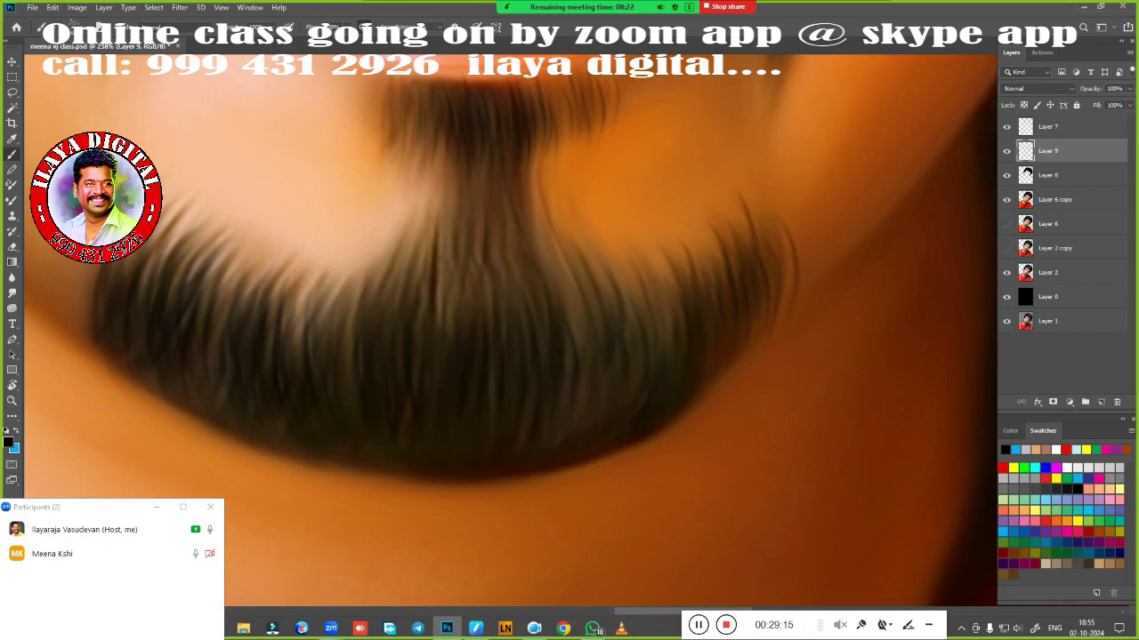
Zoom to the lips and beard and brush light-blue strands along the beard's lower edge.
scroll(618, 445, "down", 5)
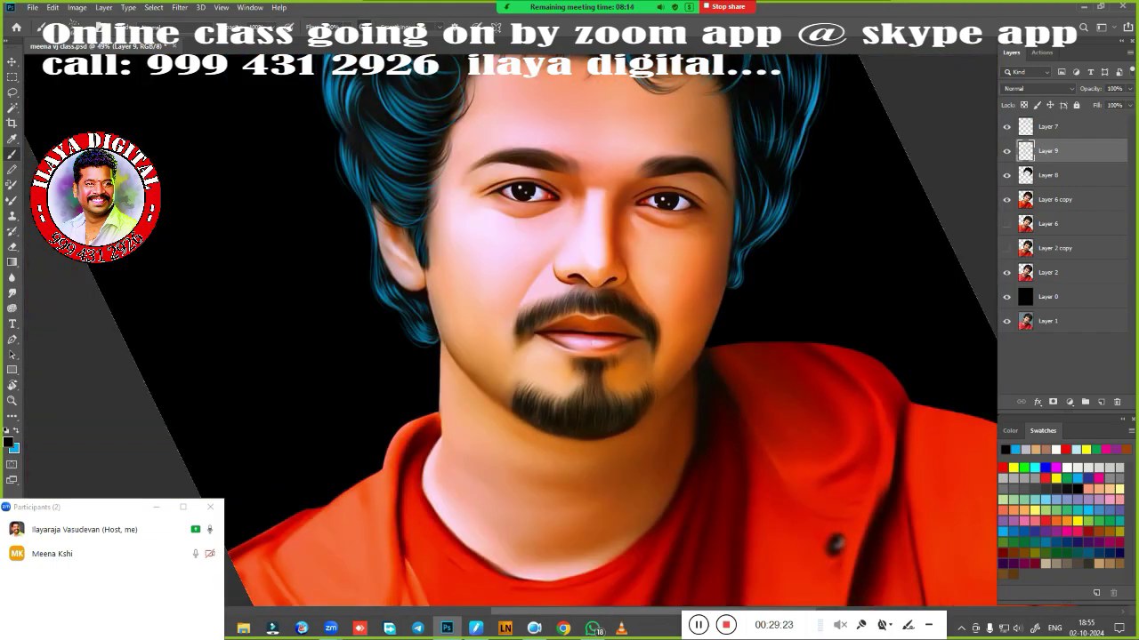
scroll(646, 290, "up", 2)
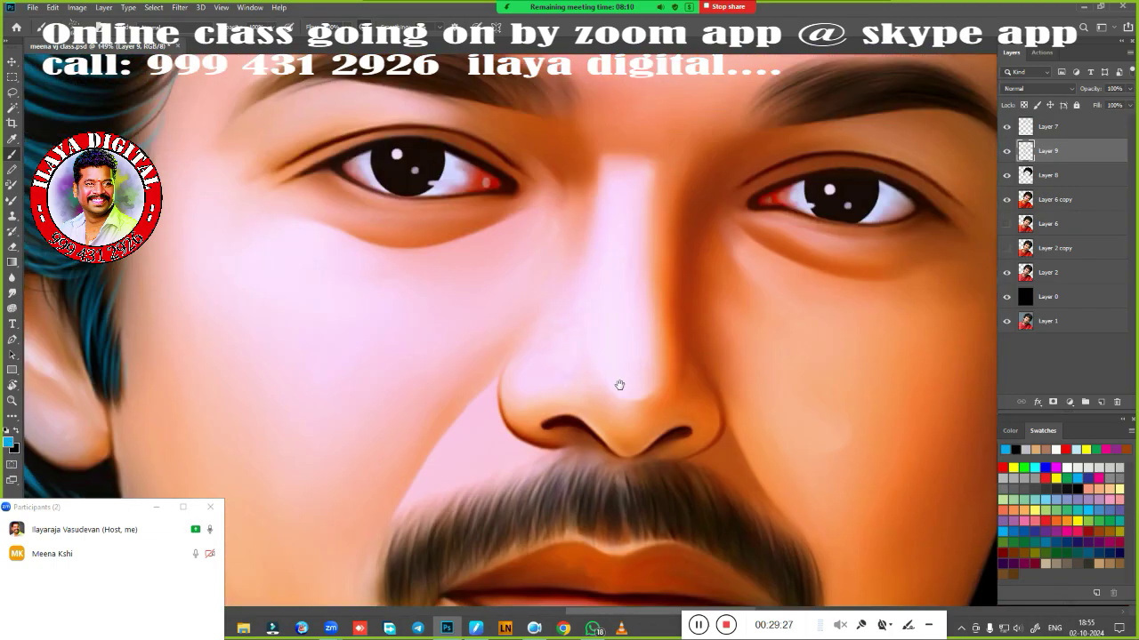
scroll(618, 386, "up", 2)
scroll(529, 345, "up", 2)
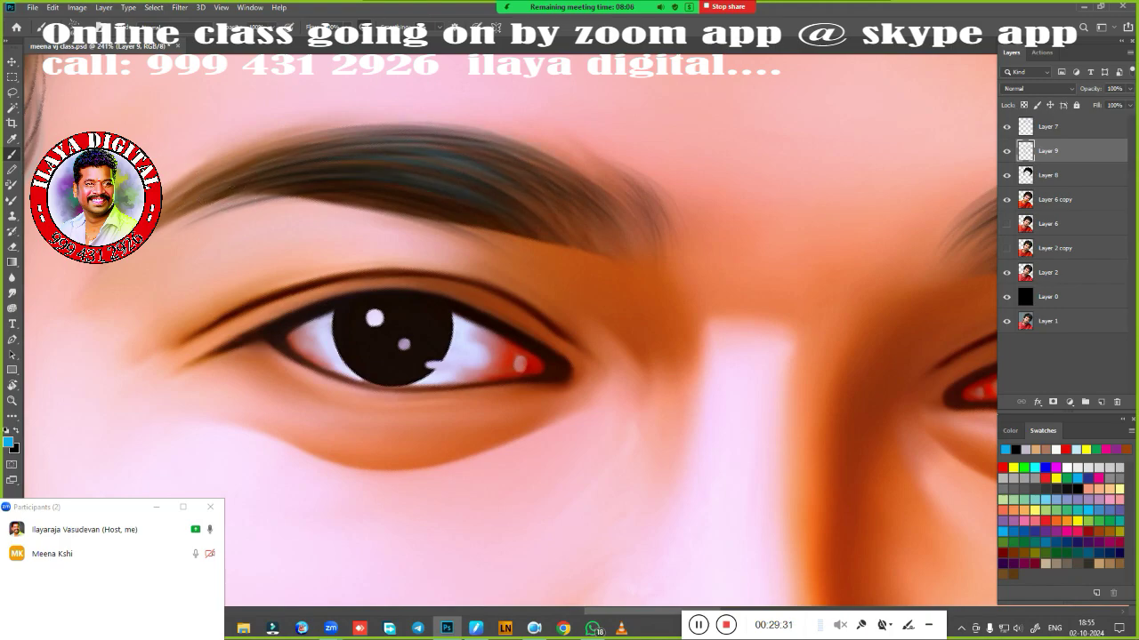
scroll(445, 204, "down", 2)
scroll(444, 204, "down", 3)
scroll(652, 344, "up", 5)
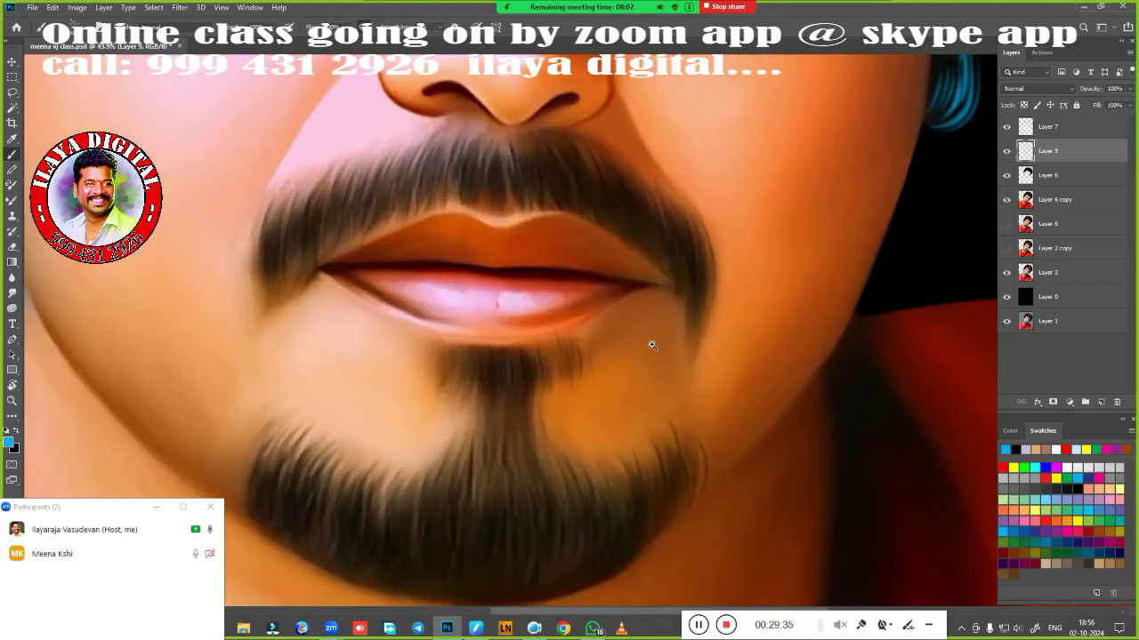
scroll(652, 345, "up", 2)
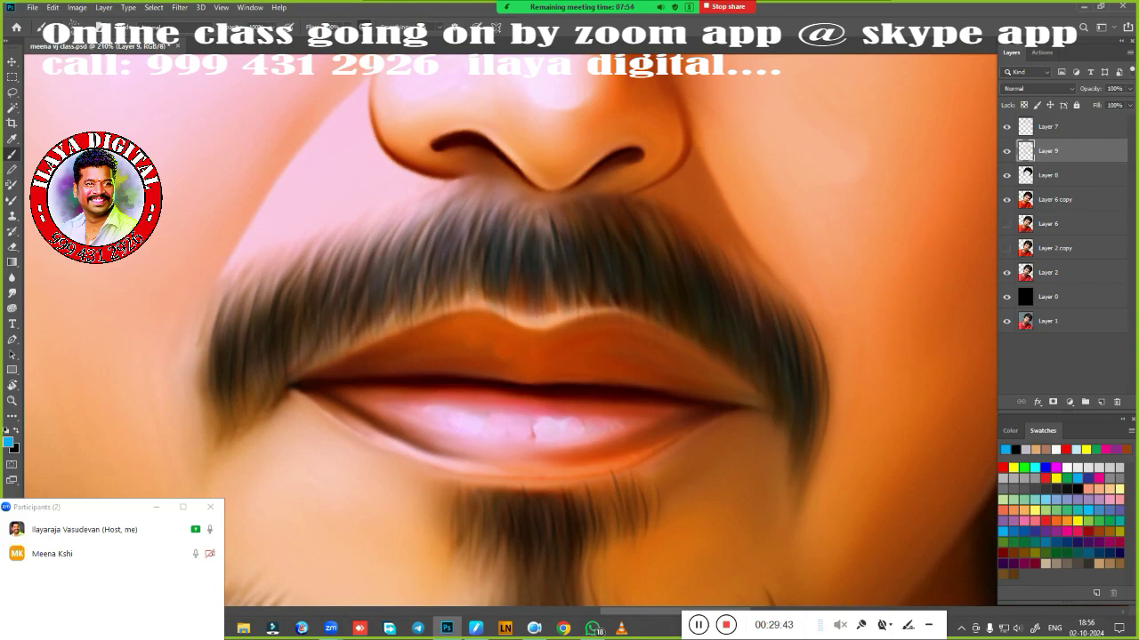
left_click_drag(622, 511, 604, 285)
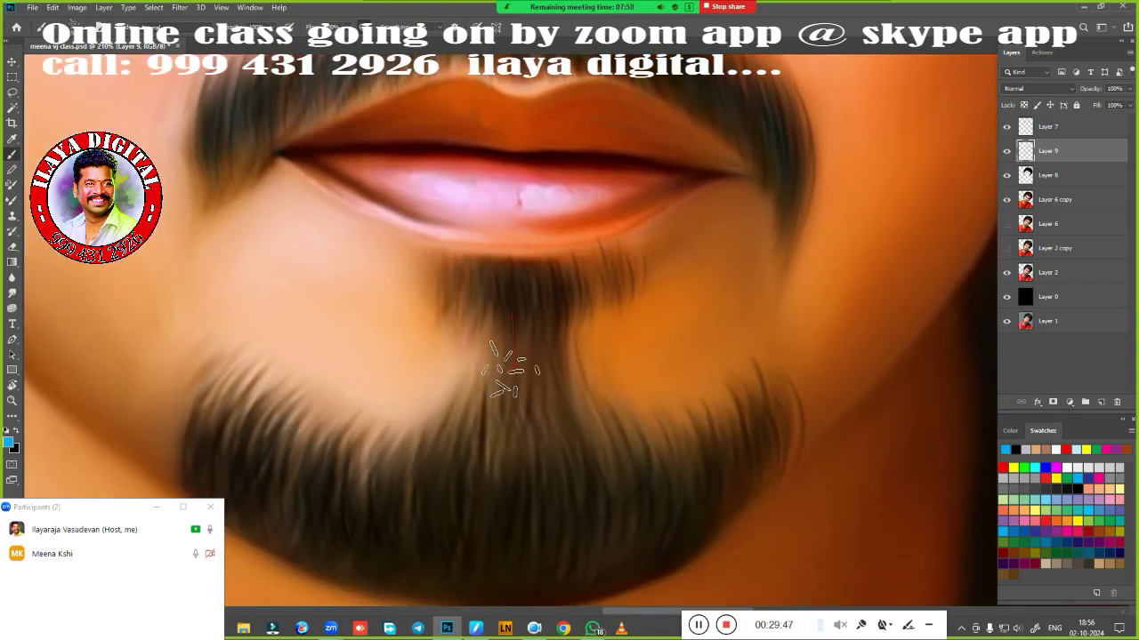
left_click_drag(598, 445, 557, 394)
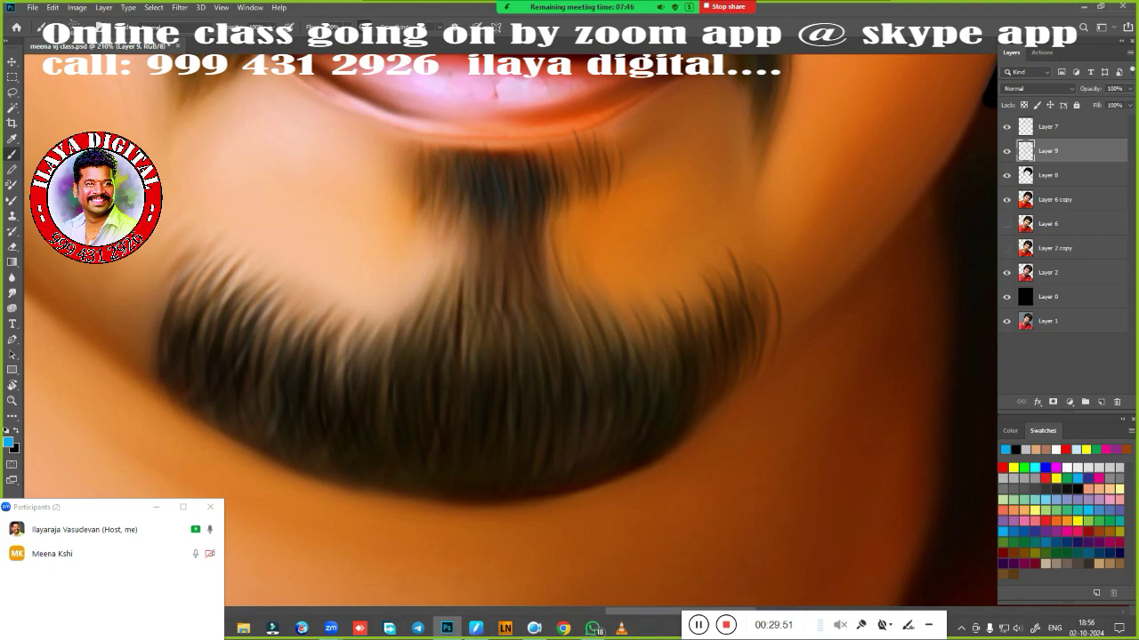
left_click_drag(335, 449, 543, 471)
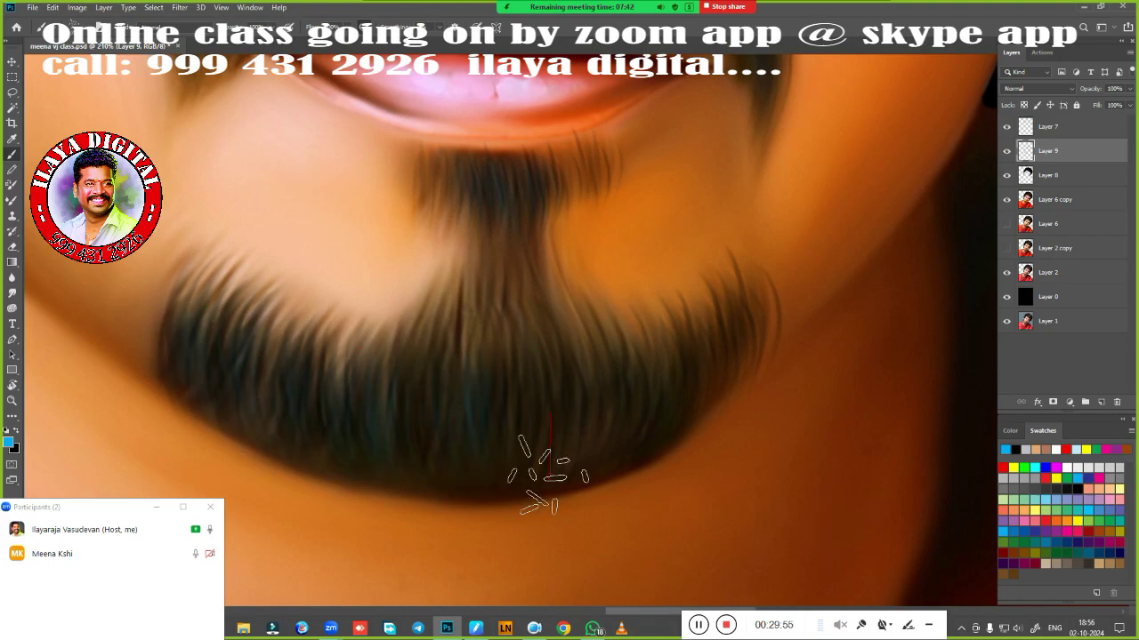
scroll(485, 401, "down", 2)
scroll(699, 407, "down", 3)
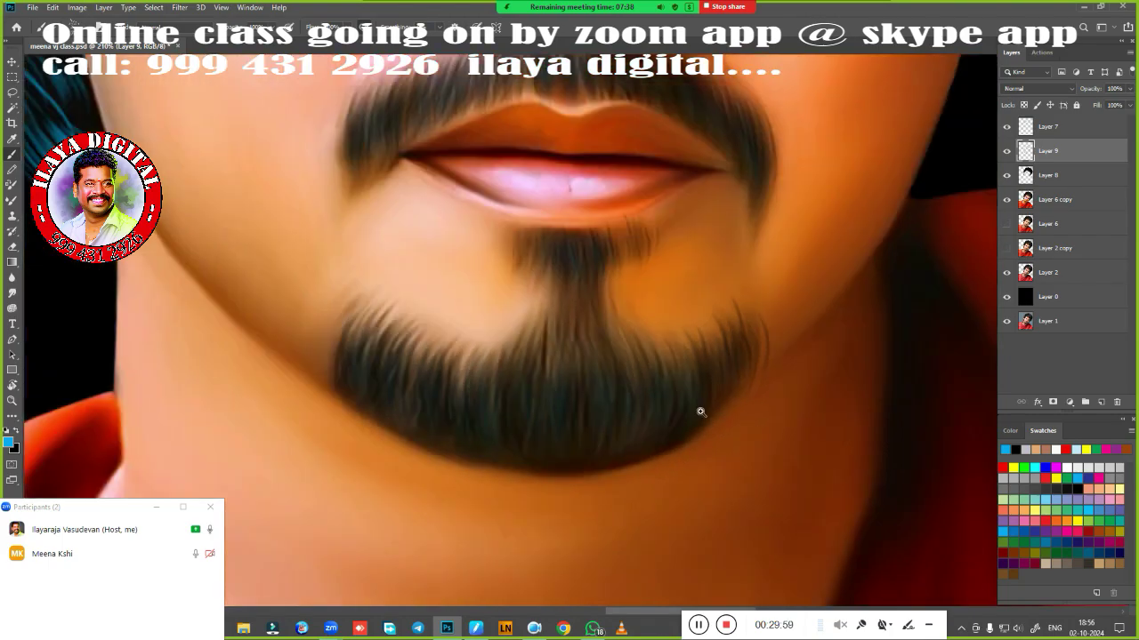
scroll(658, 404, "down", 3)
scroll(709, 405, "down", 2)
Straighten the canvas view and add a new empty layer above Layer 7.
key("Escape")
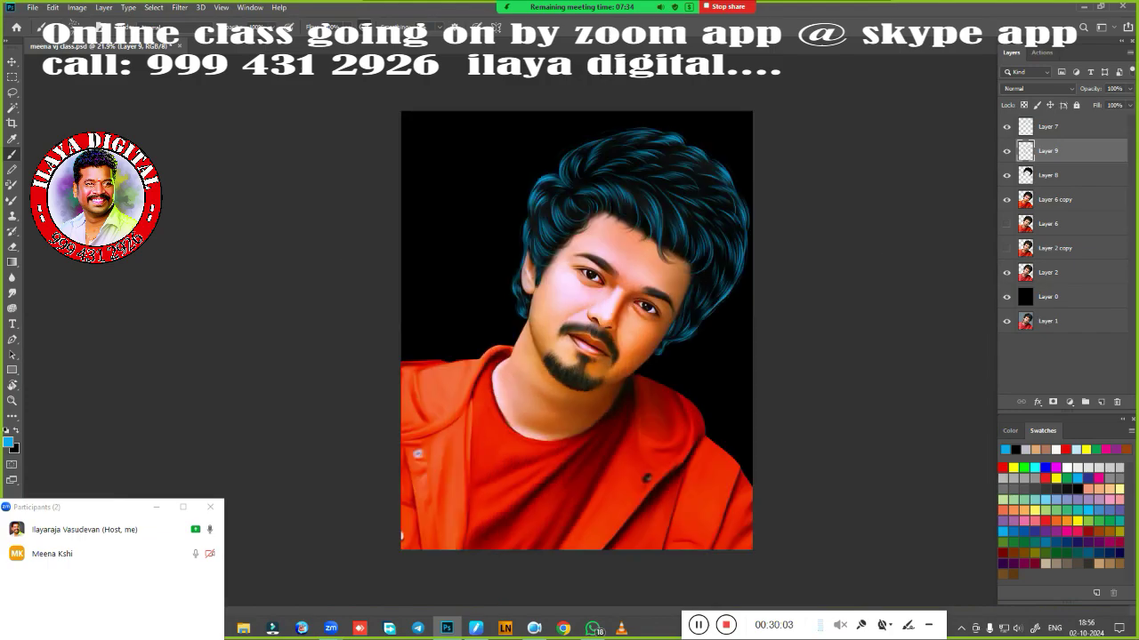
left_click(1007, 129)
left_click(1007, 129)
left_click(1007, 130)
left_click(1068, 126)
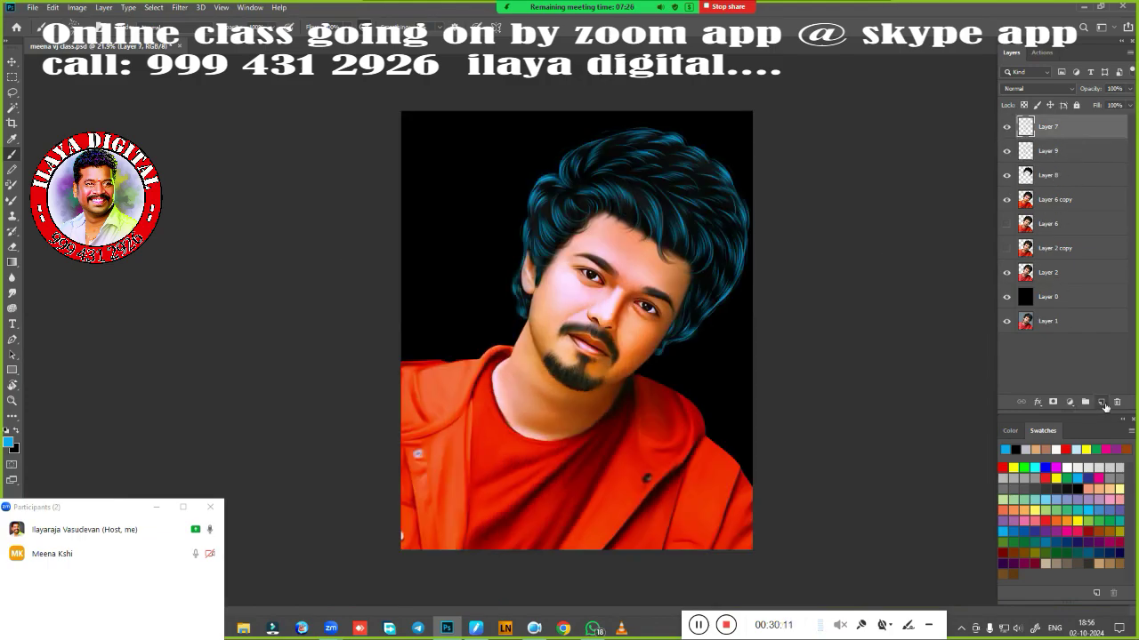
left_click(1100, 402)
Load Layer 7's hair strands as a selection and make Layer 10 active.
left_click(1007, 152)
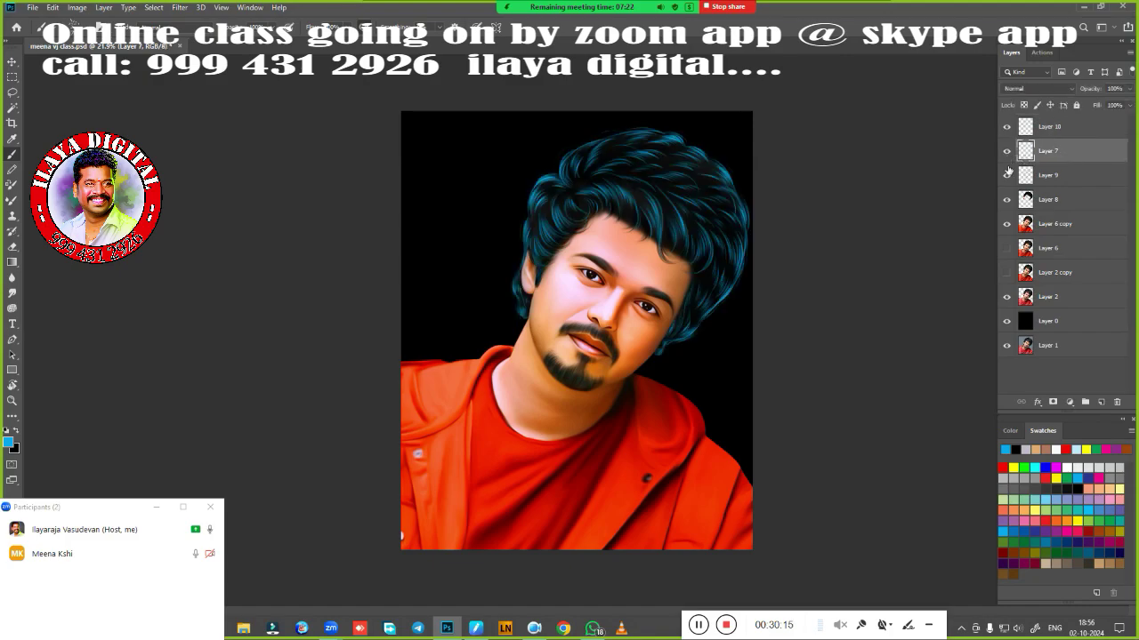
left_click(1026, 152, "ctrl")
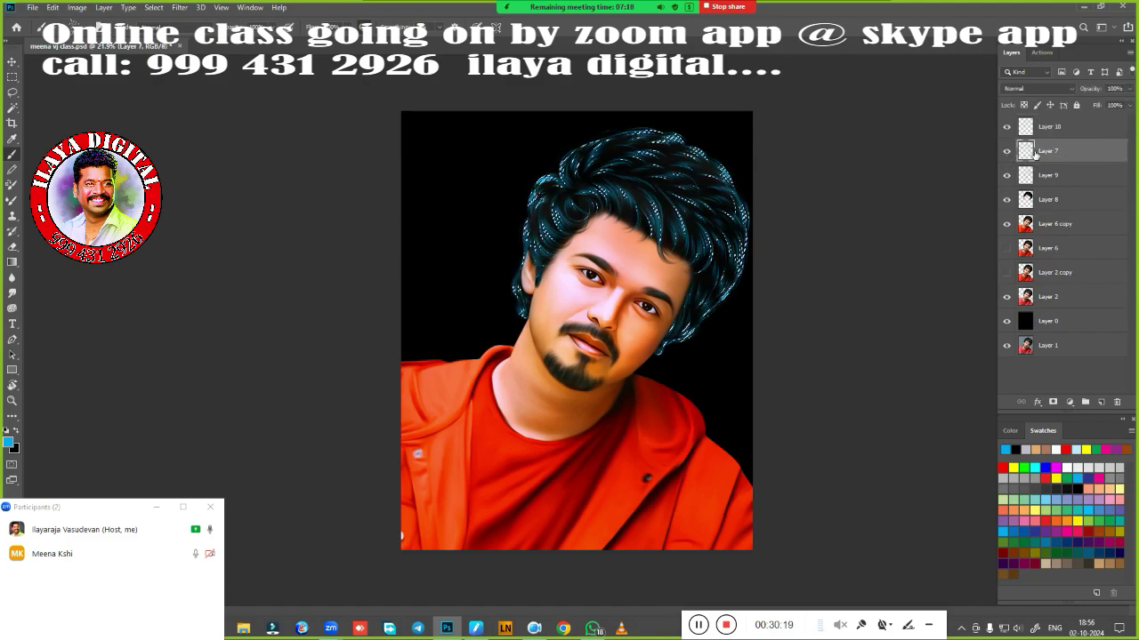
key("ctrl+d")
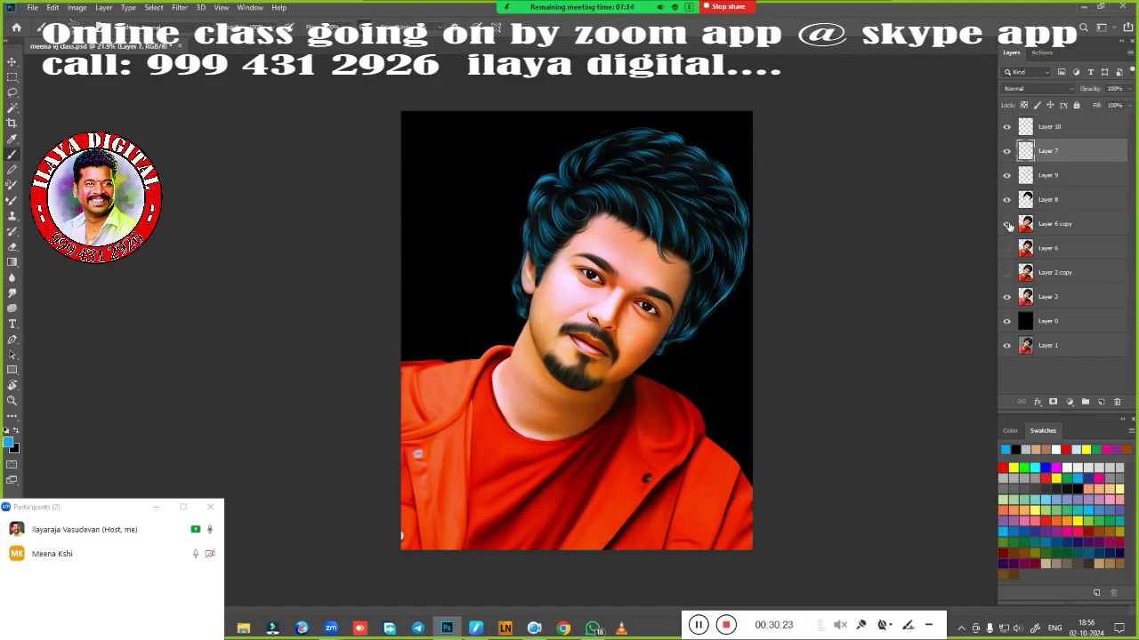
left_click(1007, 225)
left_click(1054, 200)
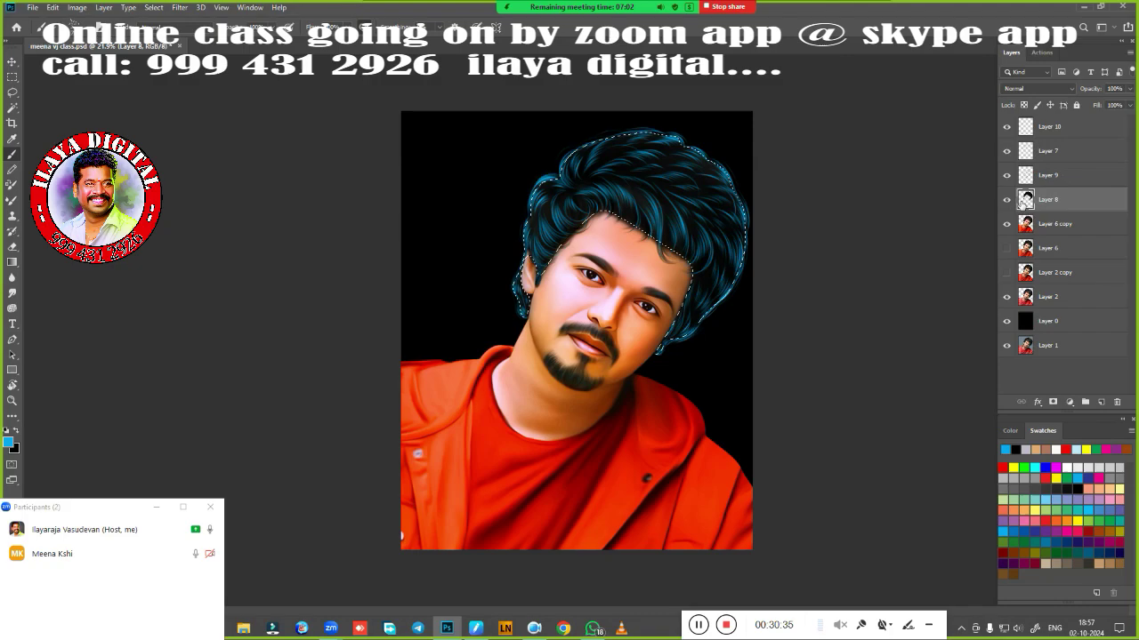
key("ctrl+d")
left_click(1018, 155)
left_click(1032, 124)
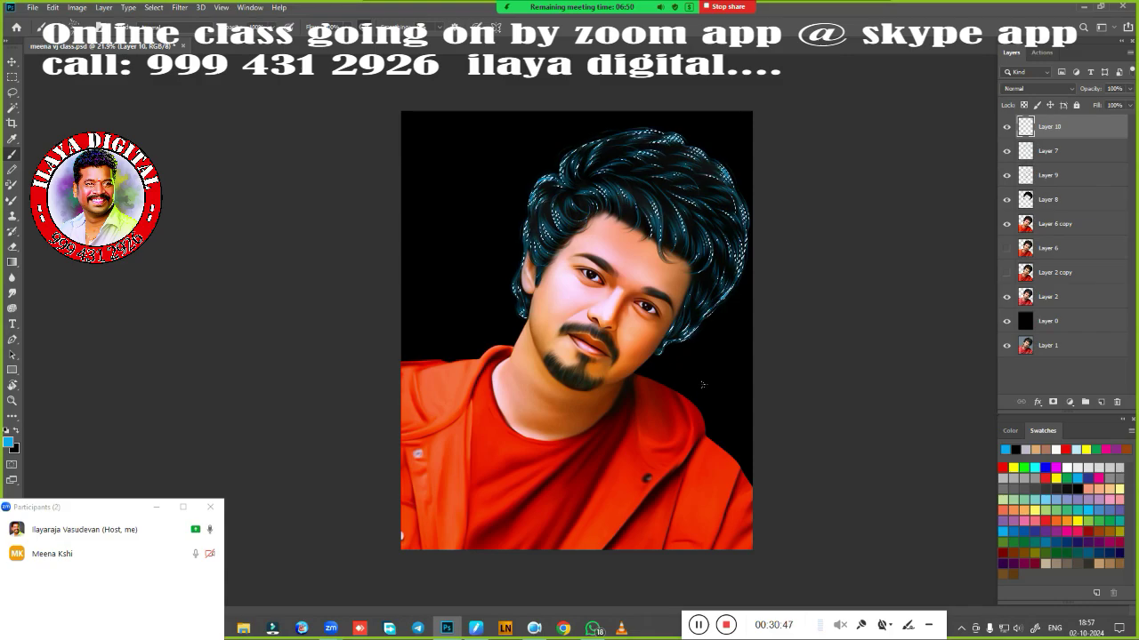
Tilt the canvas view about 30 degrees, zoom in, and set pen pressure to linear.
key("r")
left_click_drag(552, 178, 480, 213)
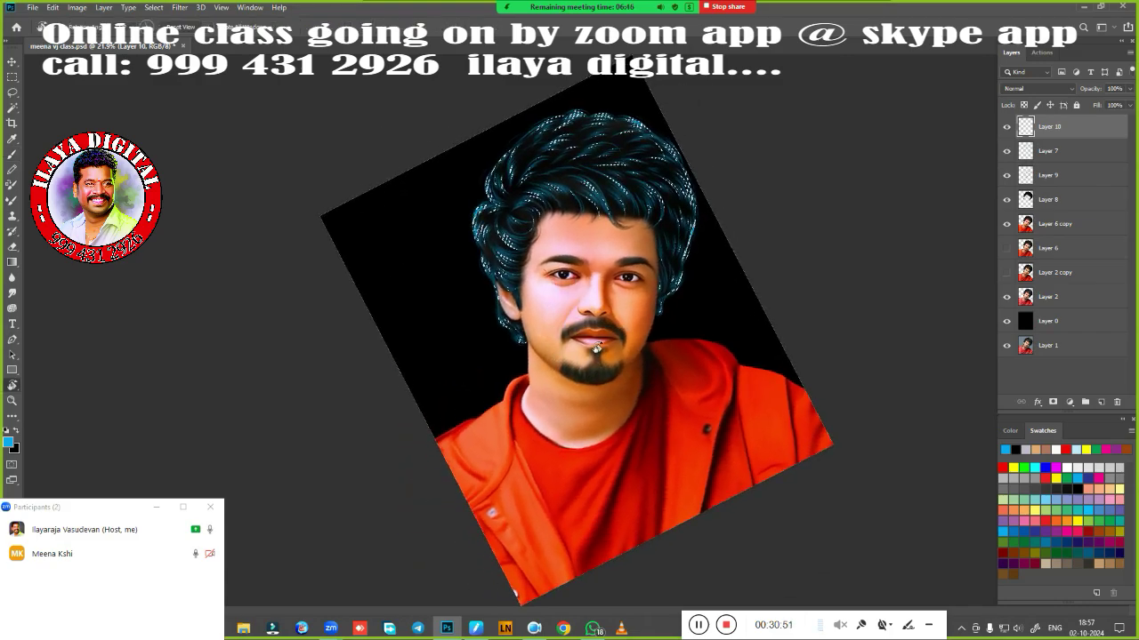
scroll(631, 256, "up", 3)
scroll(630, 255, "up", 3)
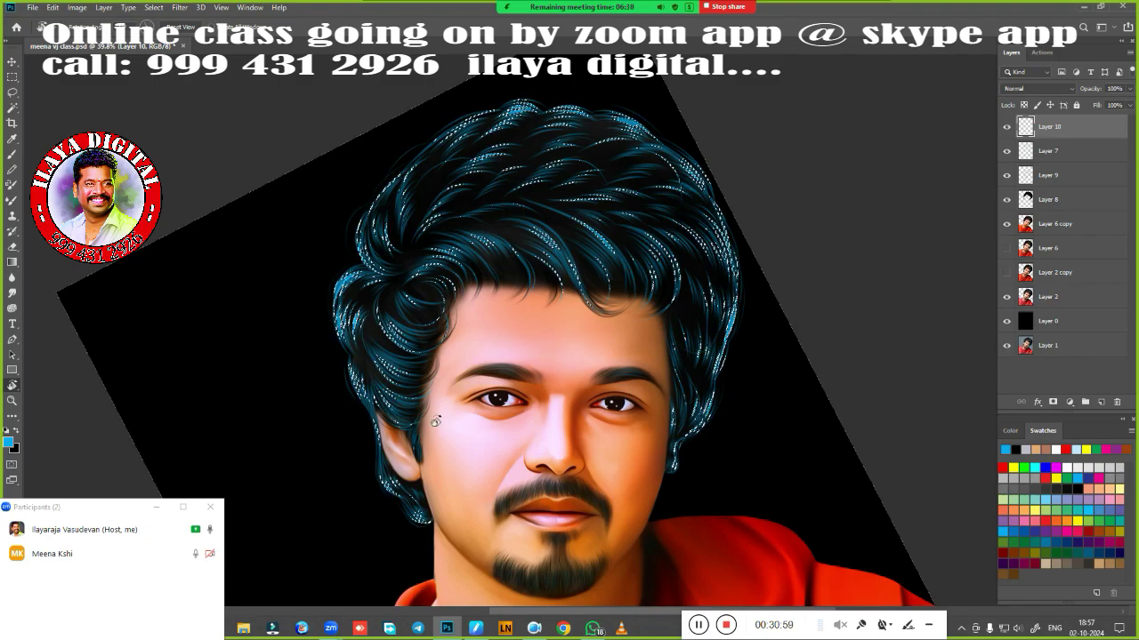
left_click(540, 333)
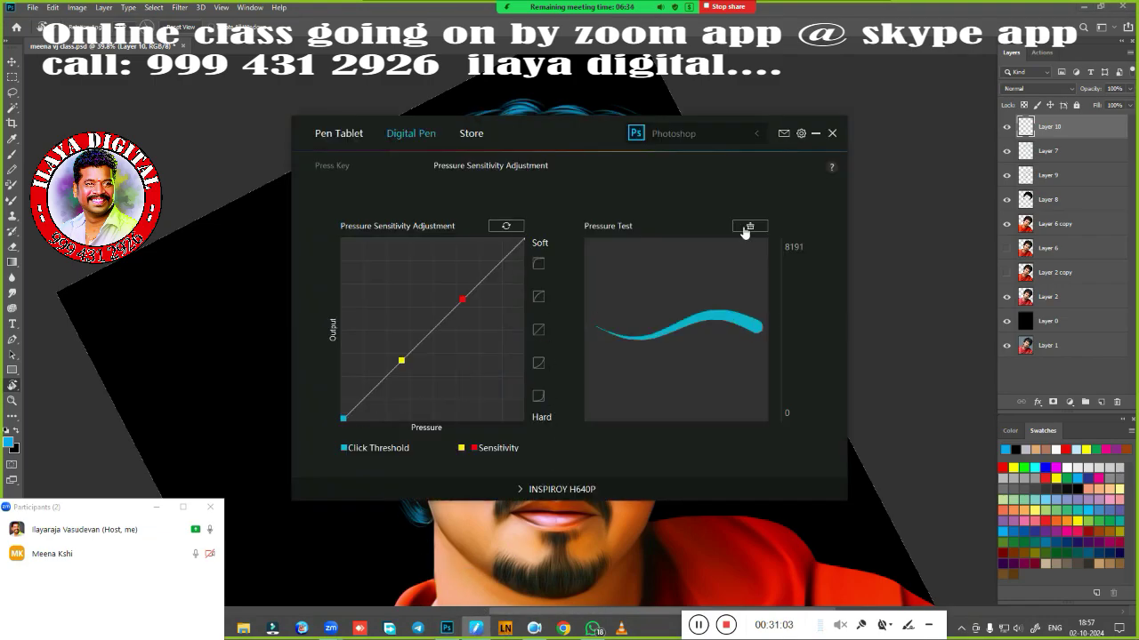
Choose a soft round brush, 70 px with 0% hardness.
key("b")
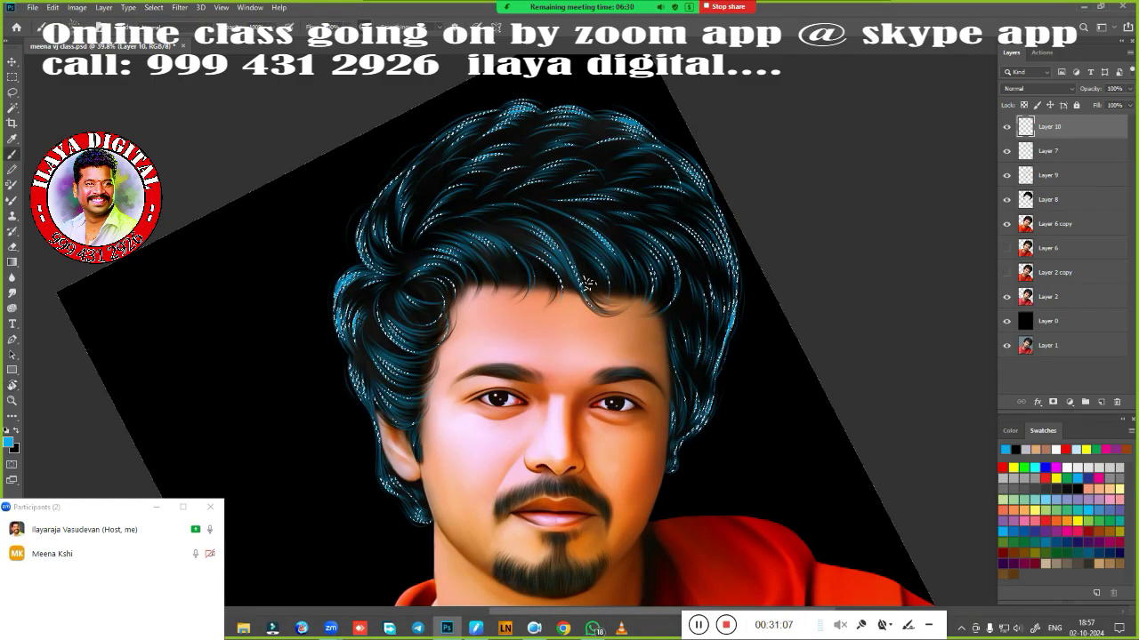
right_click(623, 243)
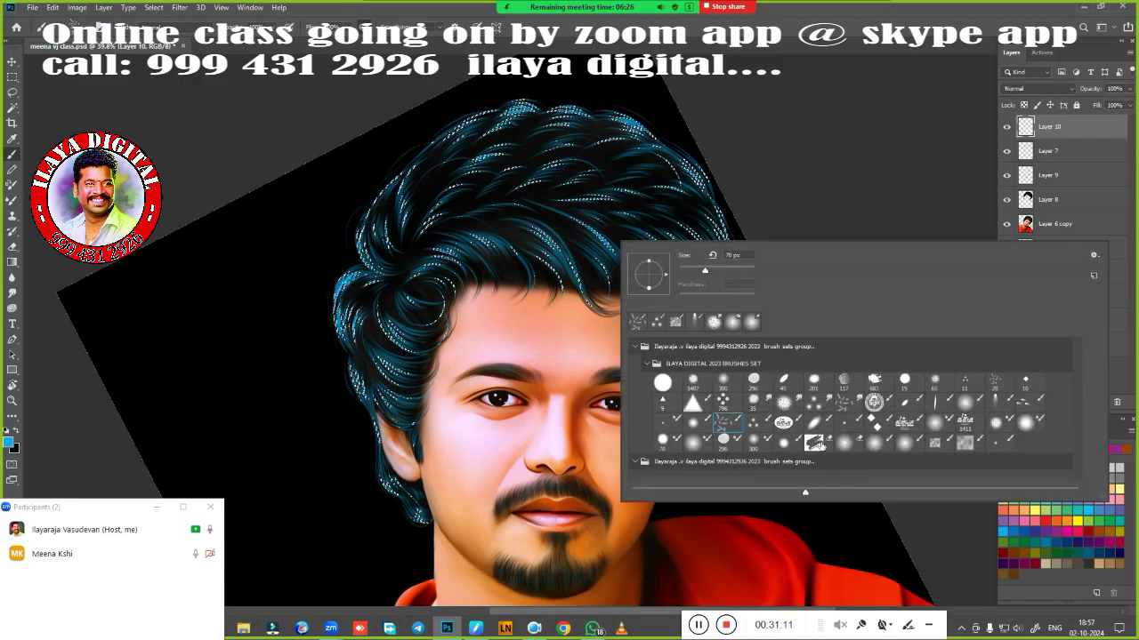
left_click(878, 445)
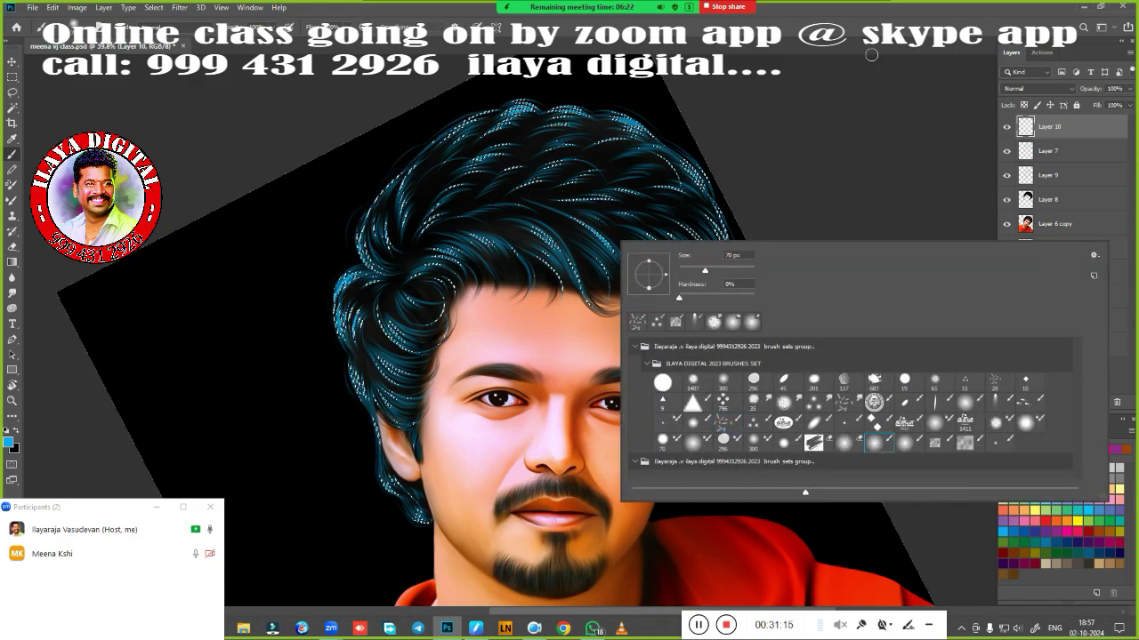
key("Return")
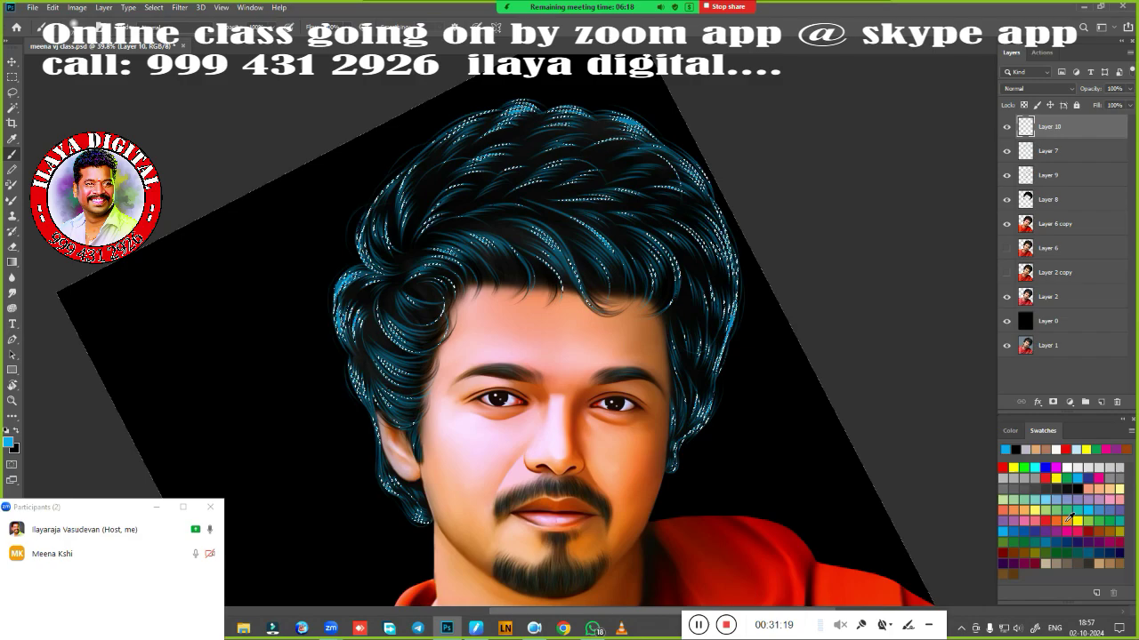
Paint orange, pink, yellow, green and red strokes over the hair on Layer 10.
left_click(1055, 520)
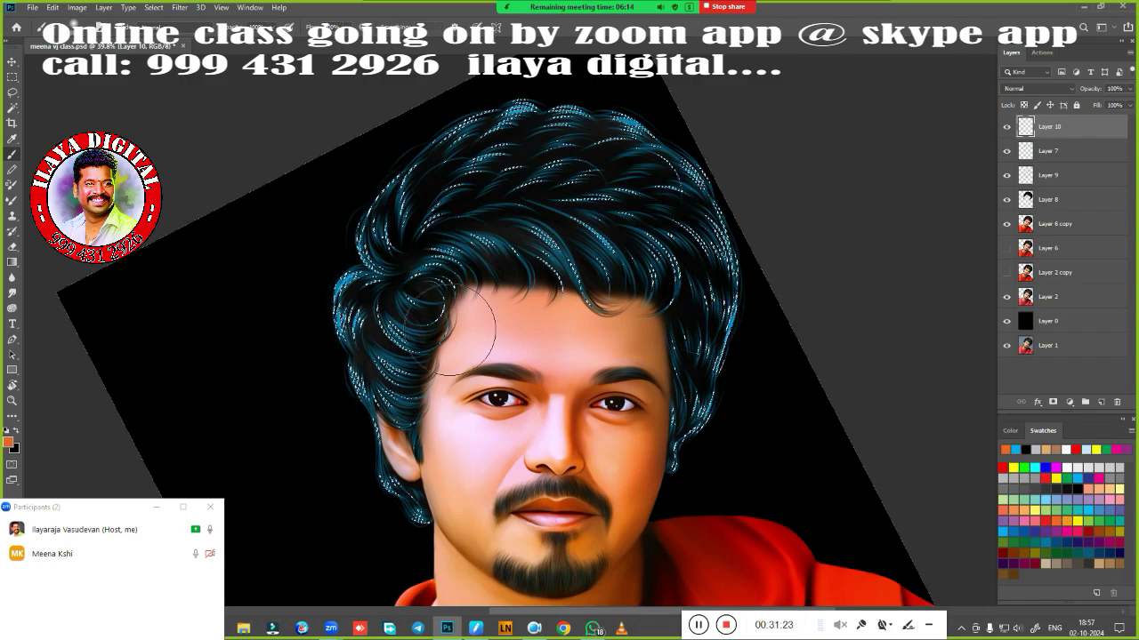
left_click_drag(605, 116, 743, 343)
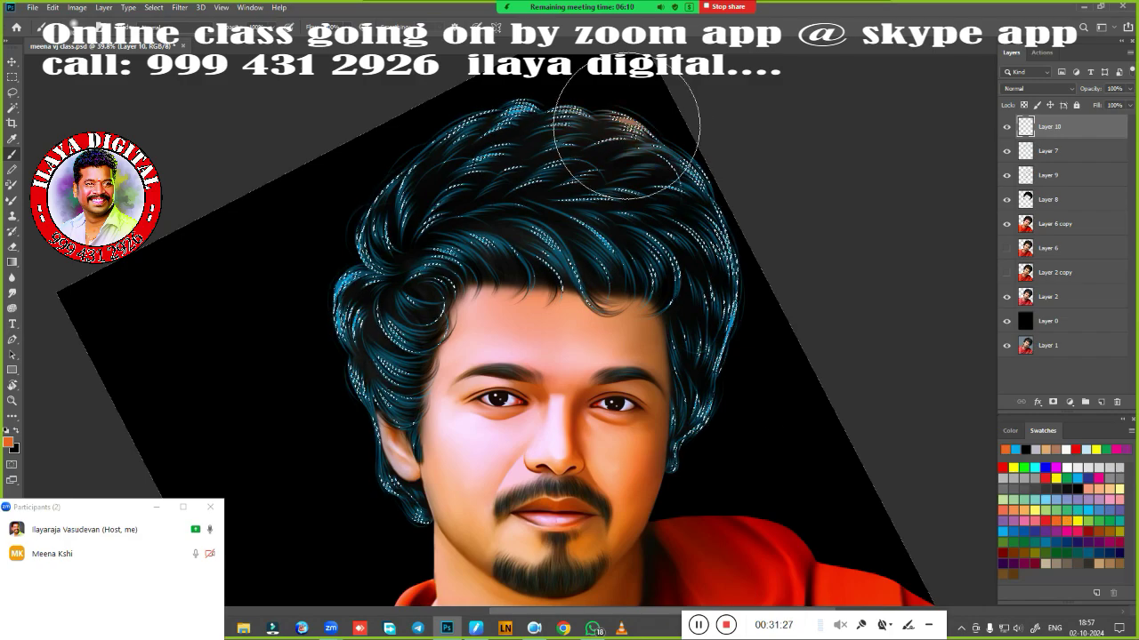
left_click(1067, 531)
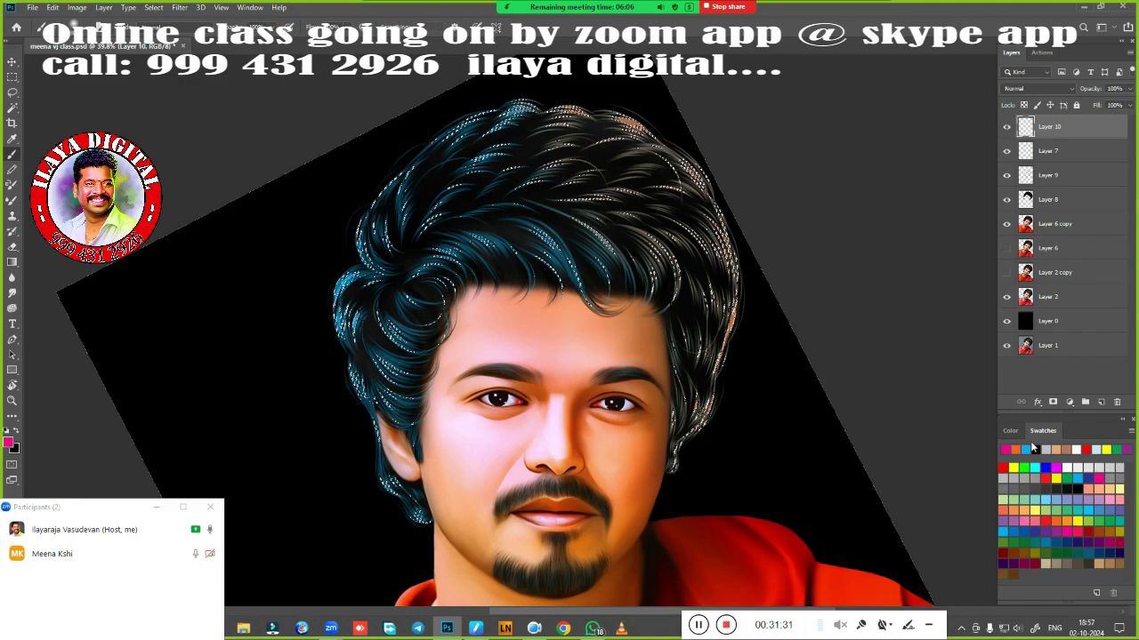
left_click_drag(498, 120, 332, 487)
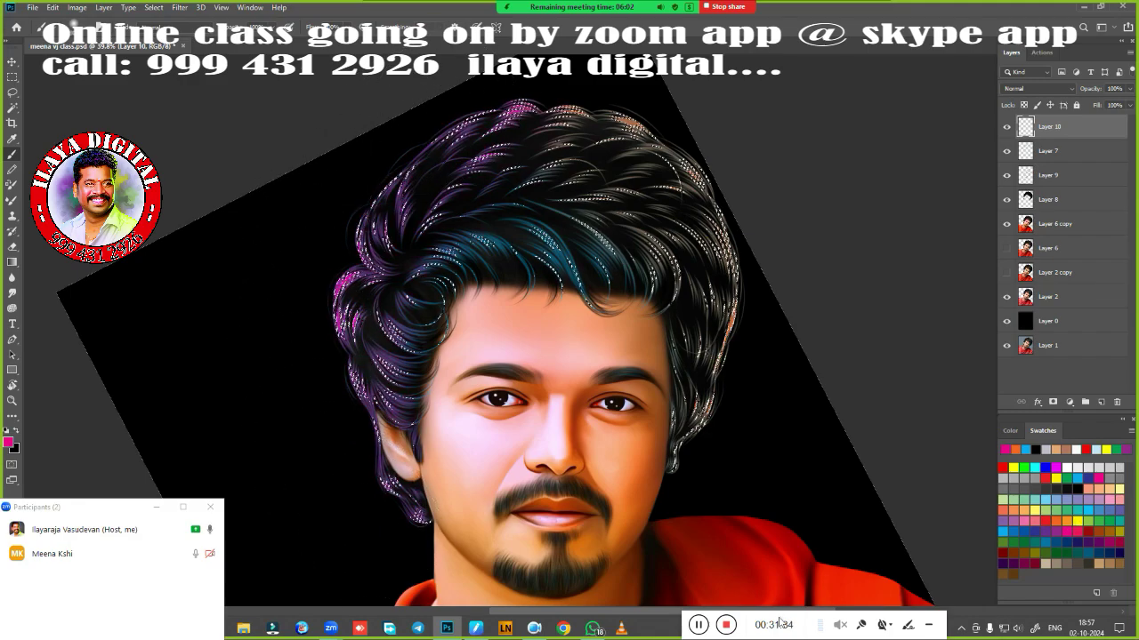
left_click(1014, 467)
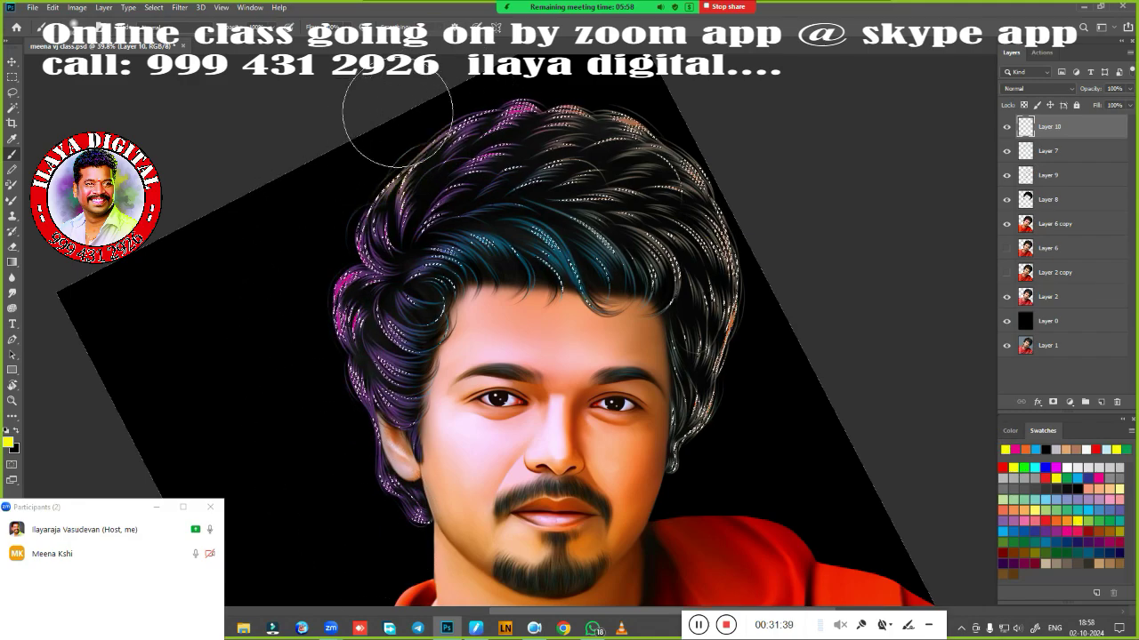
left_click_drag(370, 120, 704, 98)
left_click(1023, 467)
left_click_drag(765, 177, 762, 376)
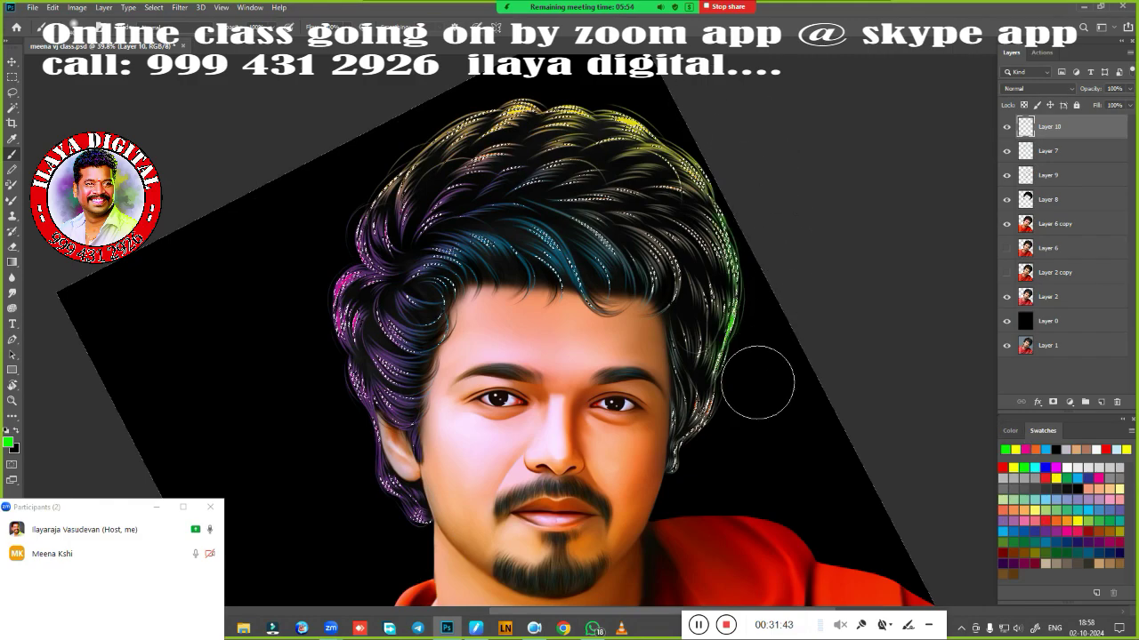
left_click(1002, 467)
mouse_move(735, 98)
left_mouse_down()
mouse_move(330, 171)
mouse_move(286, 332)
mouse_move(344, 504)
left_mouse_up()
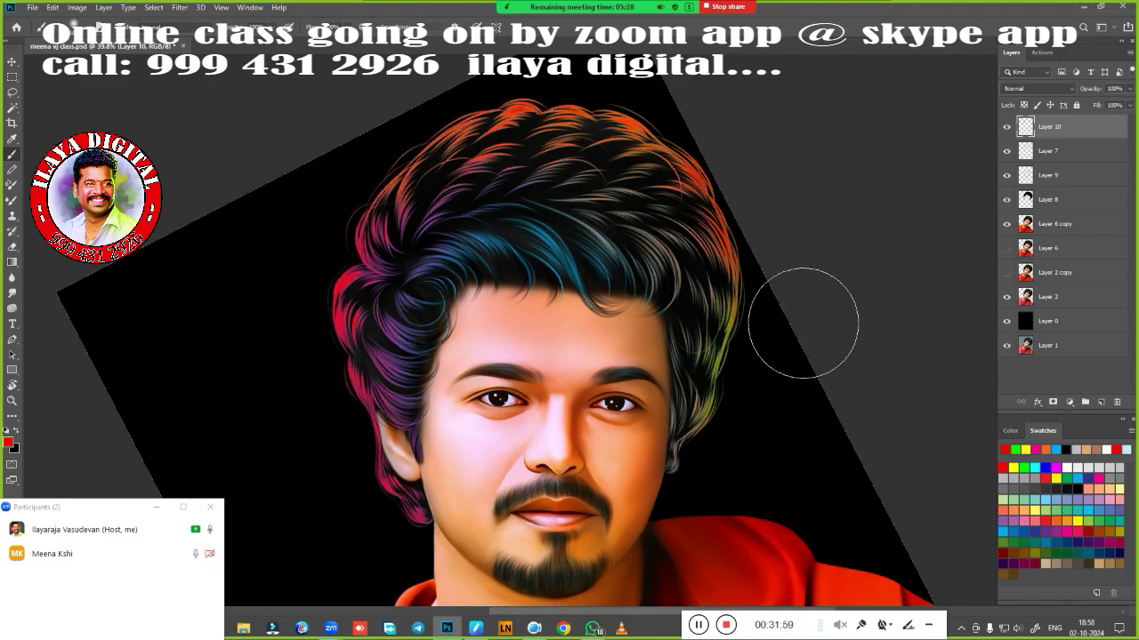
Zoom out to the whole image and straighten the rotated canvas view.
key("ctrl+minus")
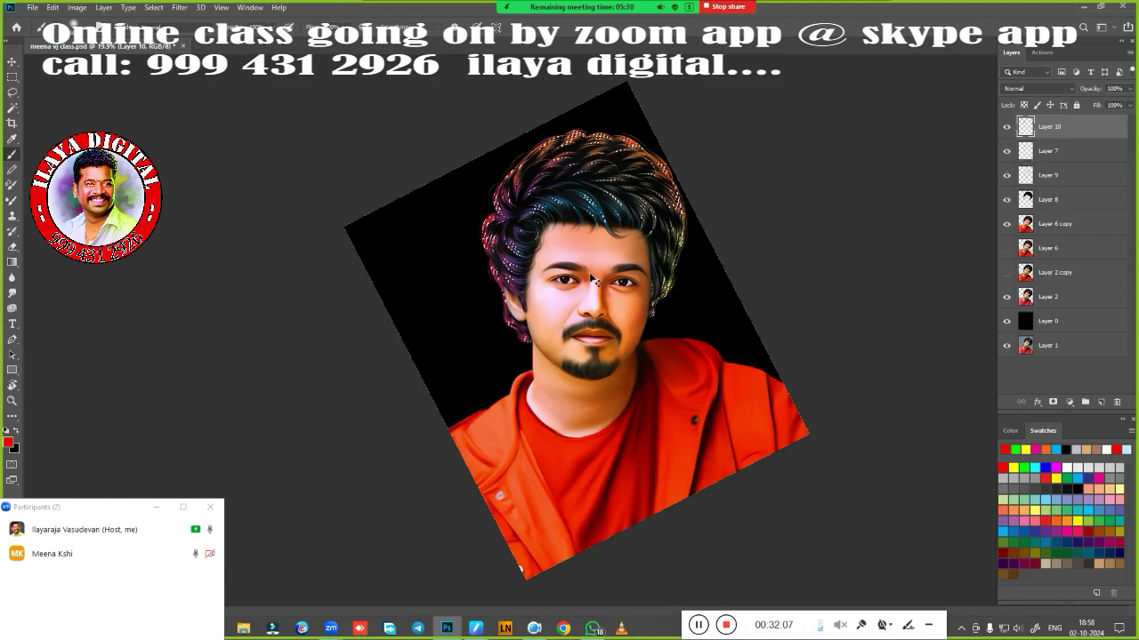
key("Escape")
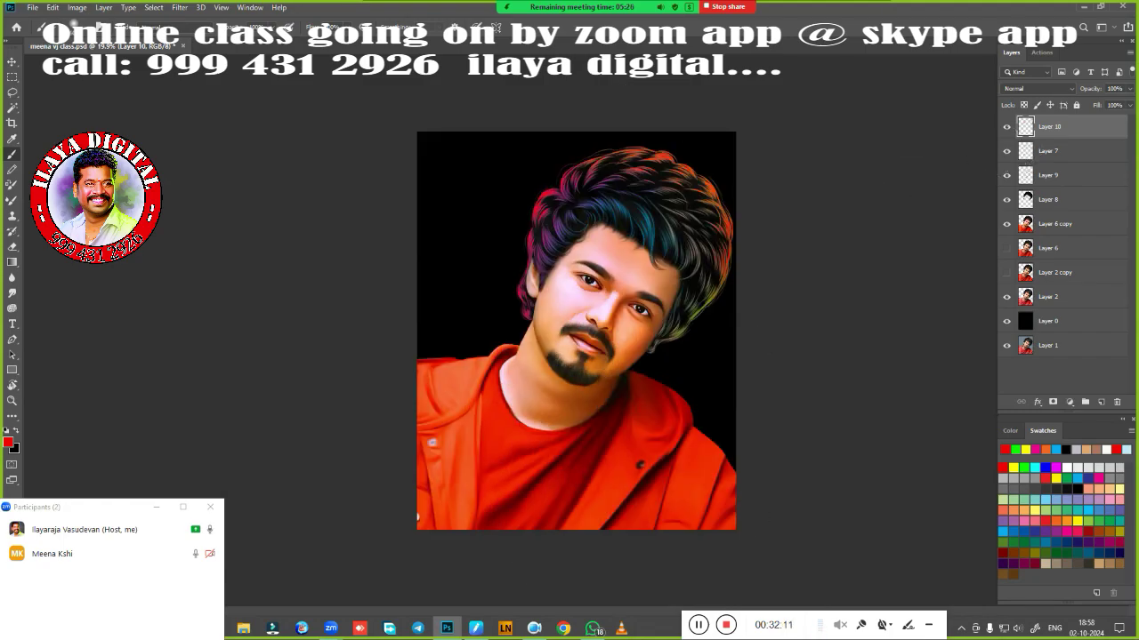
scroll(827, 284, "up", 5)
scroll(827, 284, "down", 3)
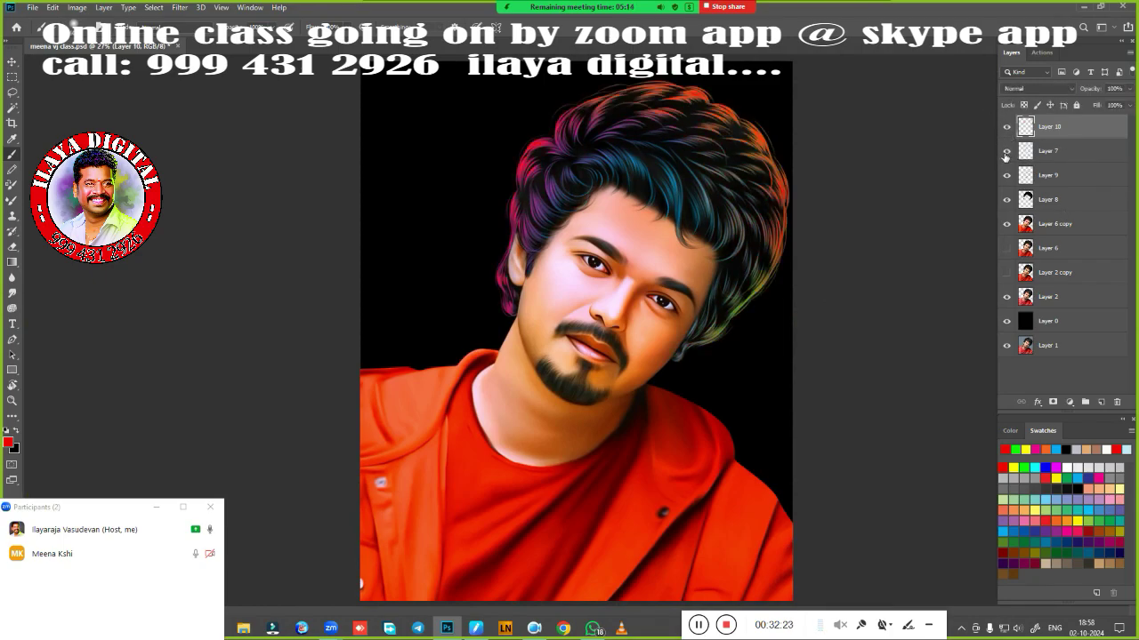
Lower Layer 7's fill to about 61% and Layer 10's fill to 68%.
left_click(1049, 151)
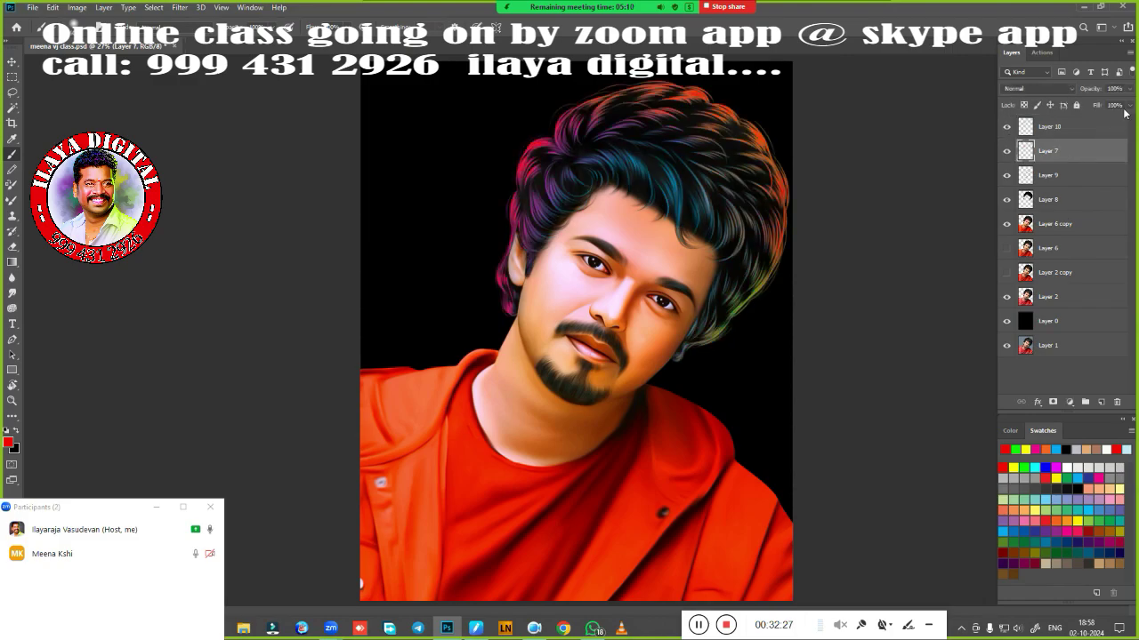
left_click_drag(1125, 112, 1109, 126)
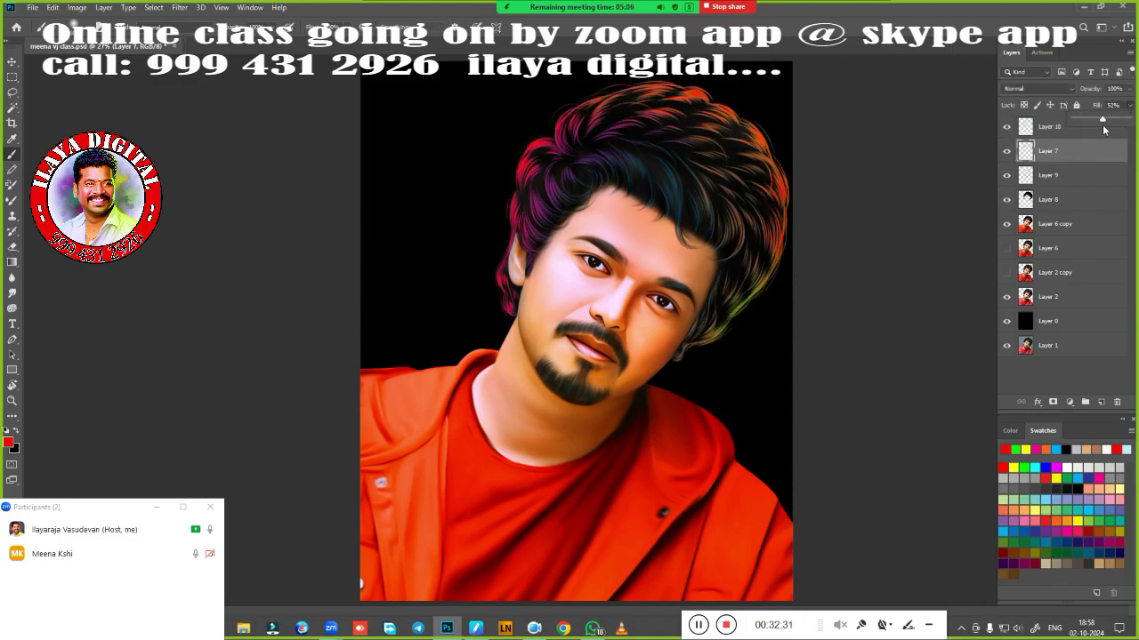
left_click(1058, 126)
left_click(1007, 126)
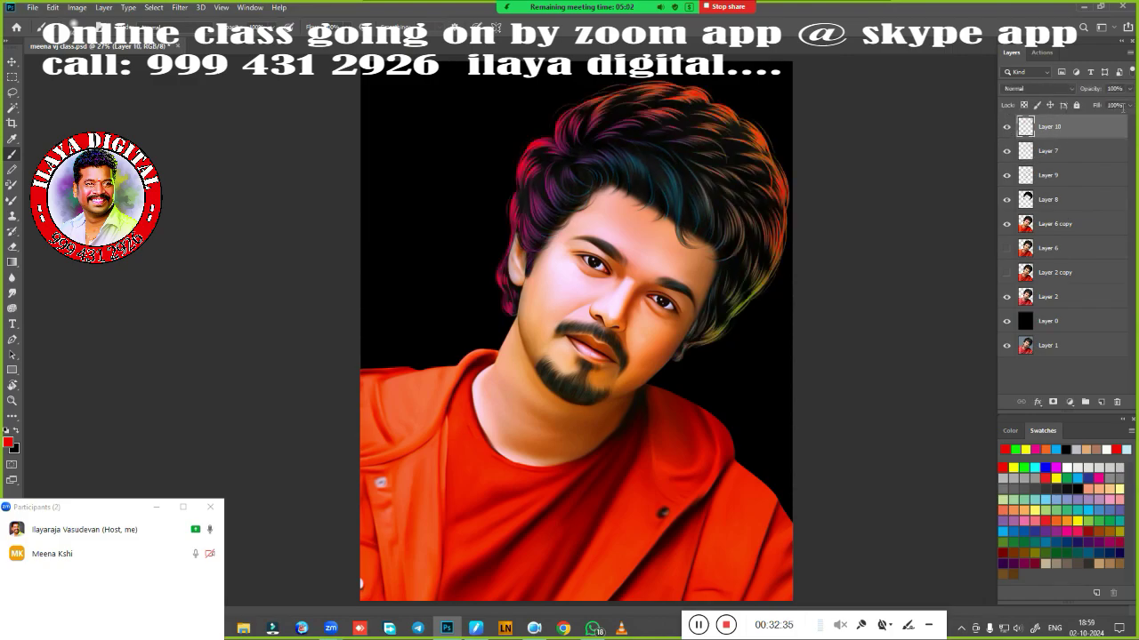
left_click_drag(1129, 105, 1107, 125)
Raise Layer 10's fill to 83%, then select Layers 7, 9 and 10 together.
left_click(1085, 148)
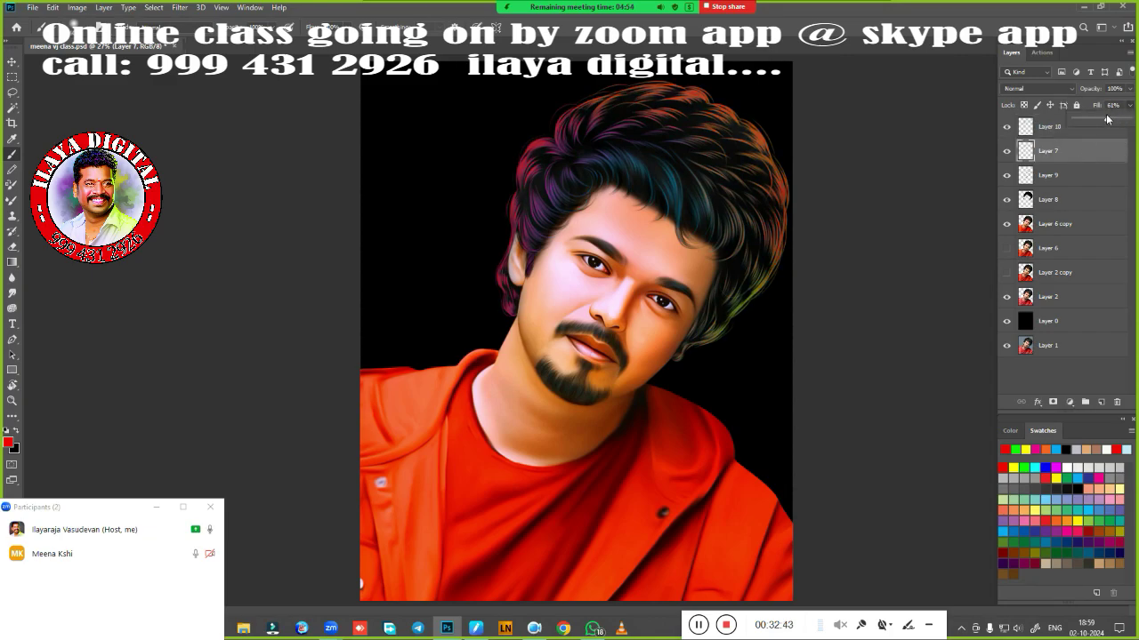
scroll(791, 326, "down", 3)
left_click(1051, 128)
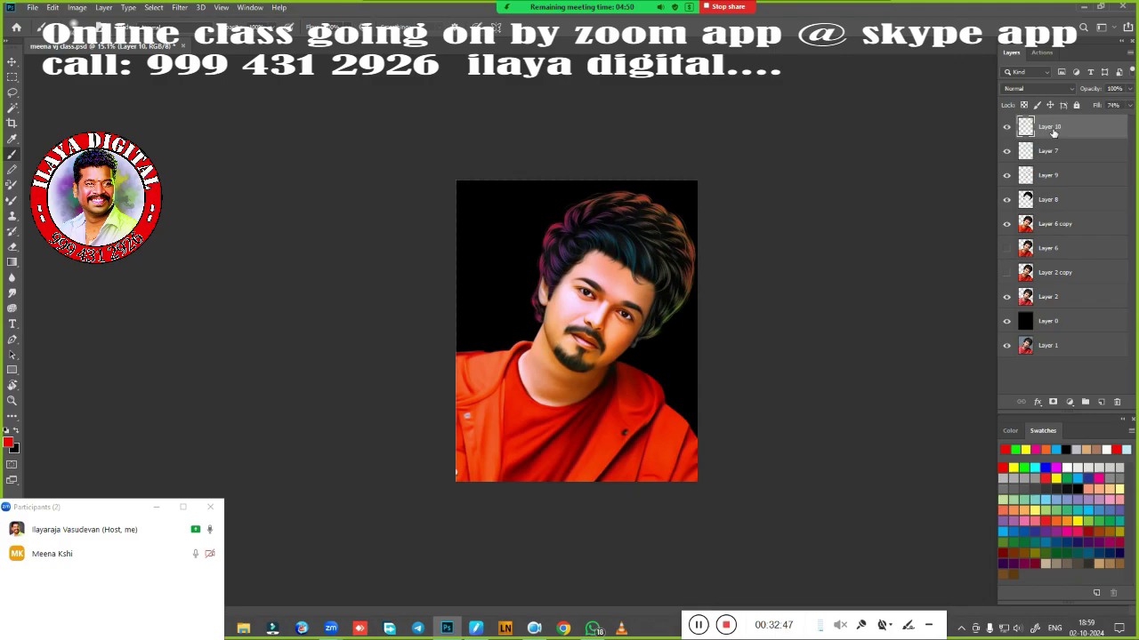
key("ctrl+j")
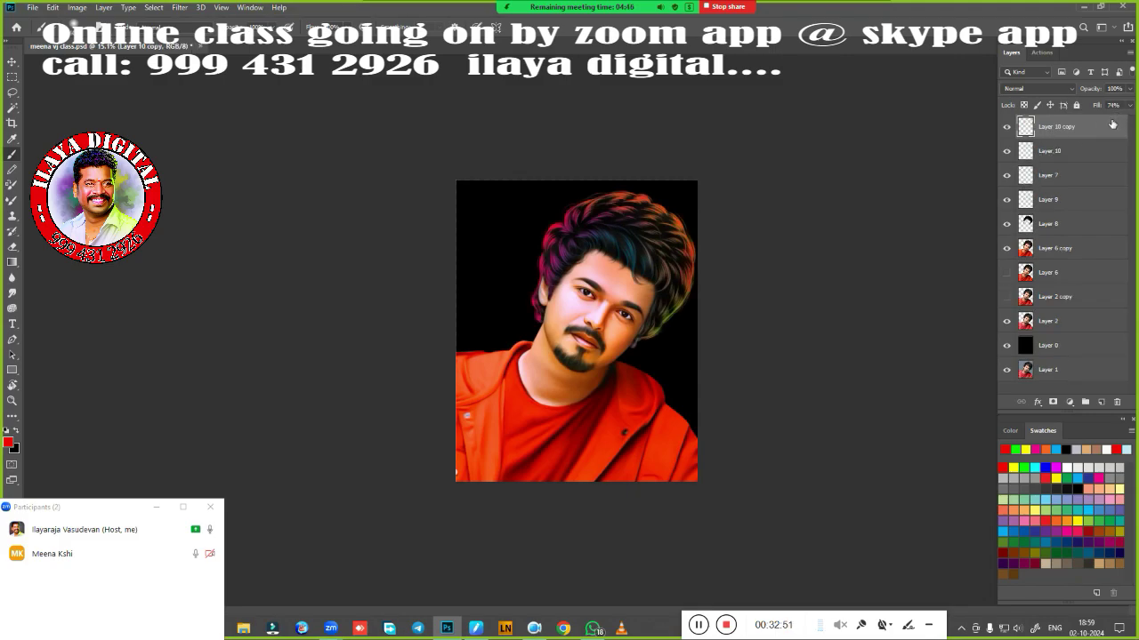
key("ctrl+z")
left_click_drag(1128, 108, 1120, 121)
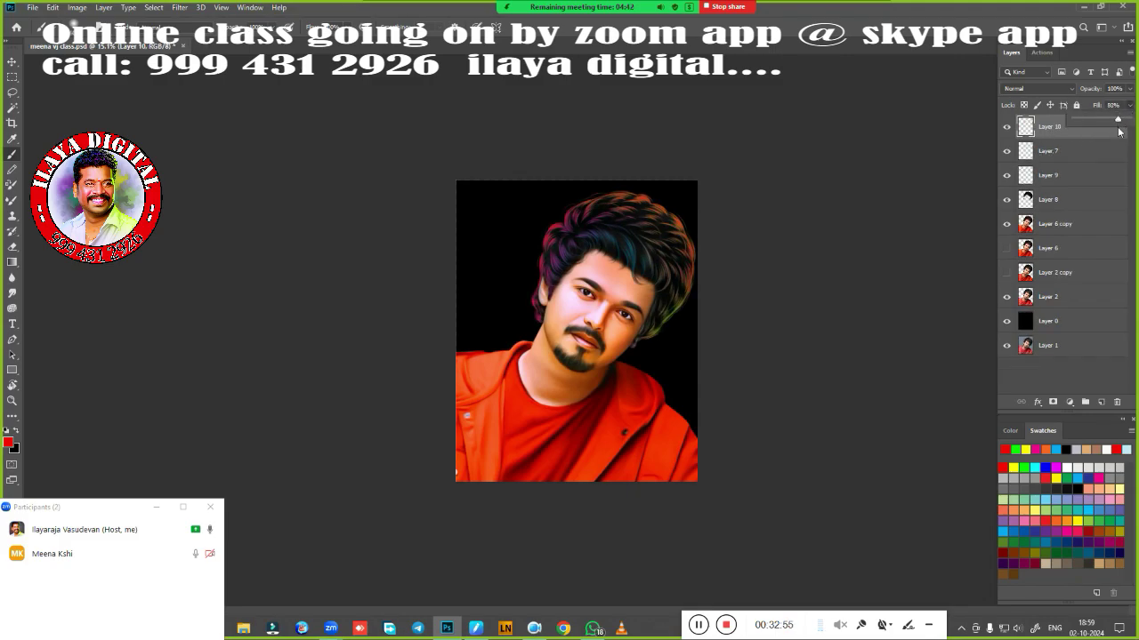
left_click(1059, 153)
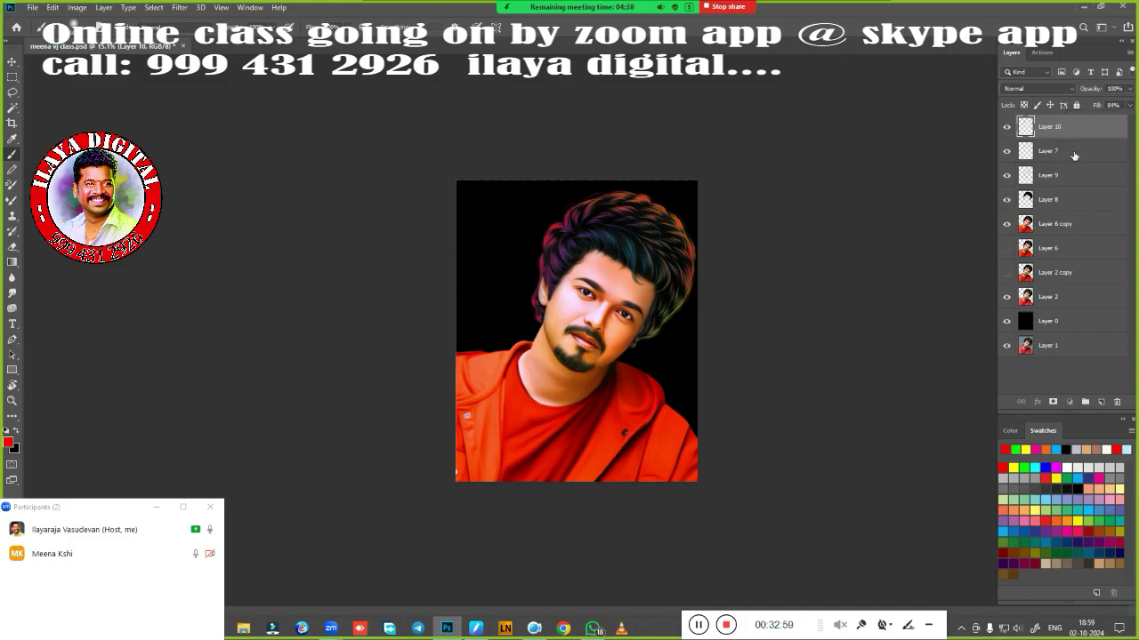
left_click(1063, 175, "ctrl")
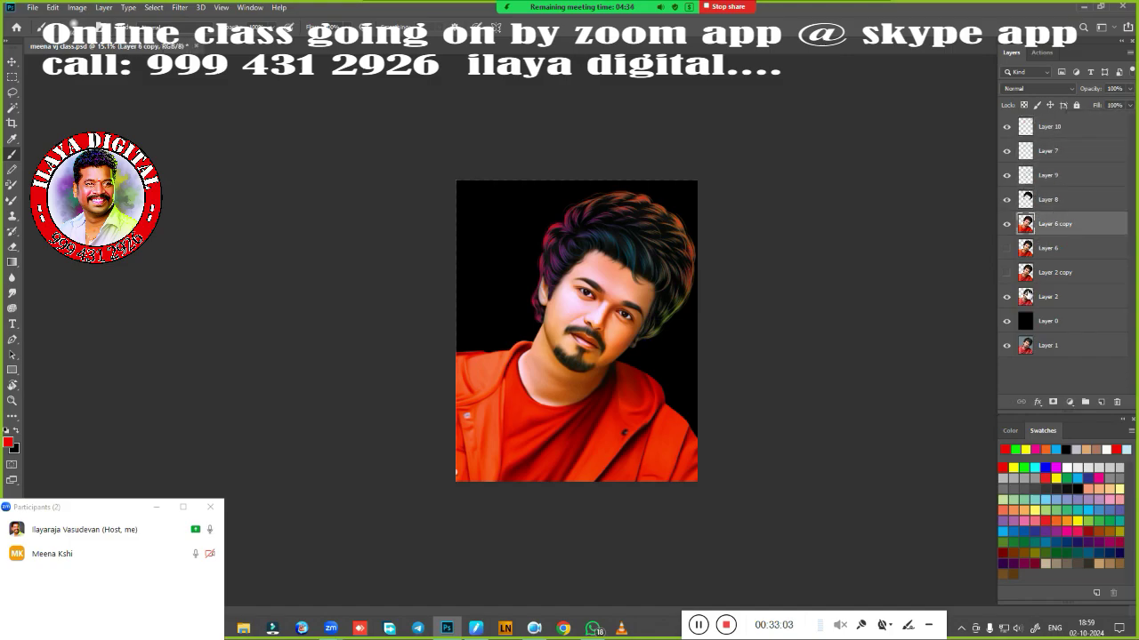
Load, invert and feather the subject selection, then group Layer 10 through Layer 2 copy into Group 1.
left_click(1027, 297)
left_click(1056, 224)
key("ctrl+shift+i")
key("shift+F6")
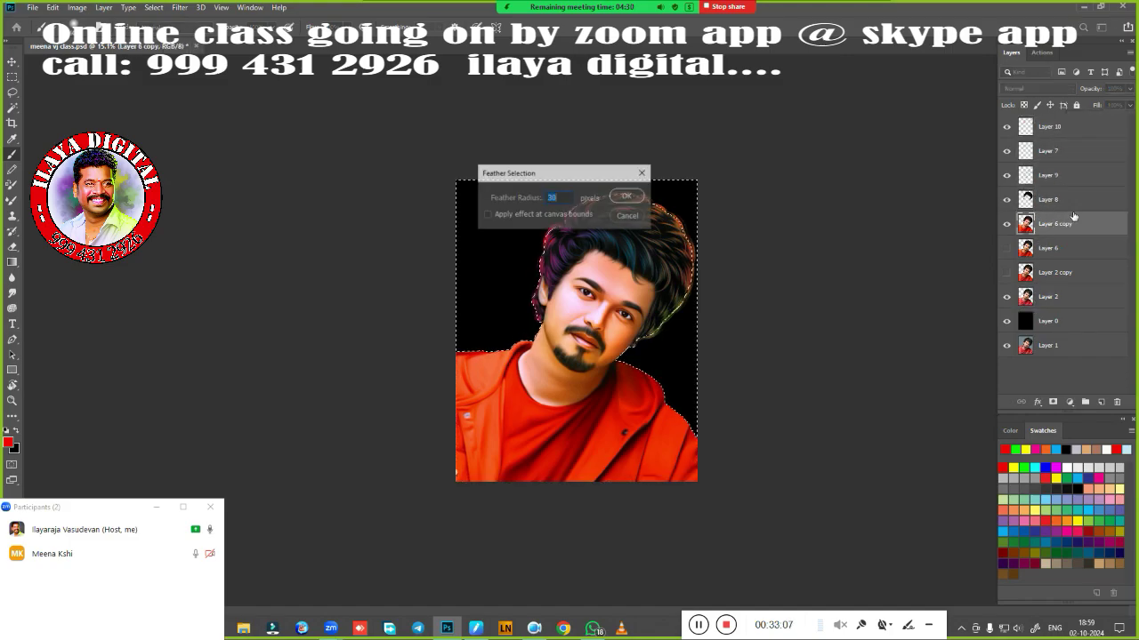
key("Return")
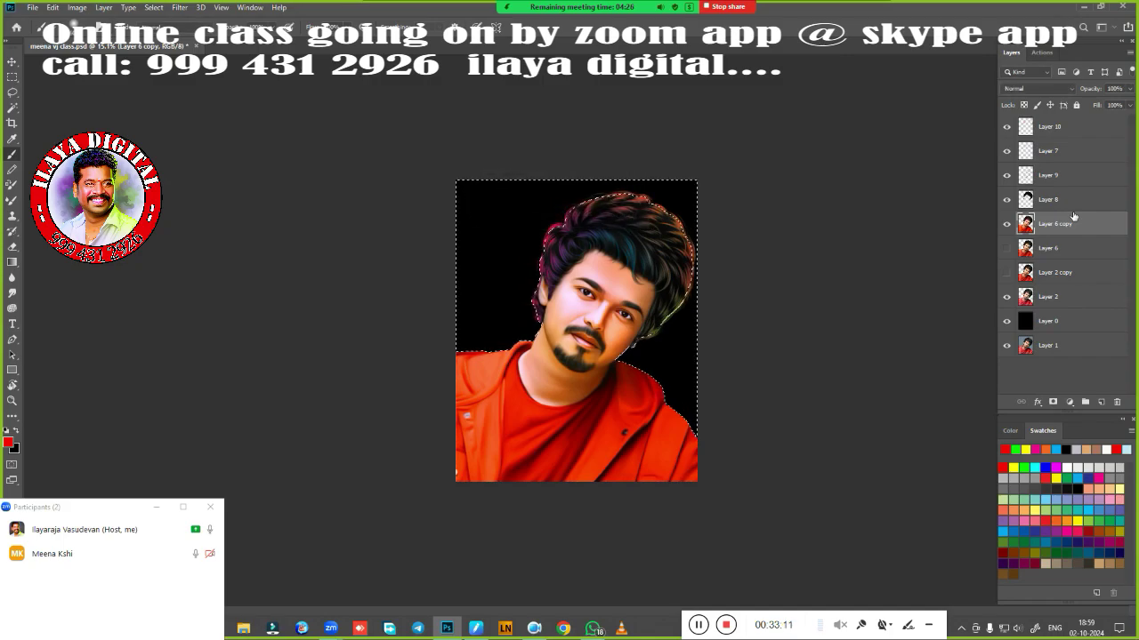
key("ctrl+d")
left_click_drag(1056, 139, 1012, 300)
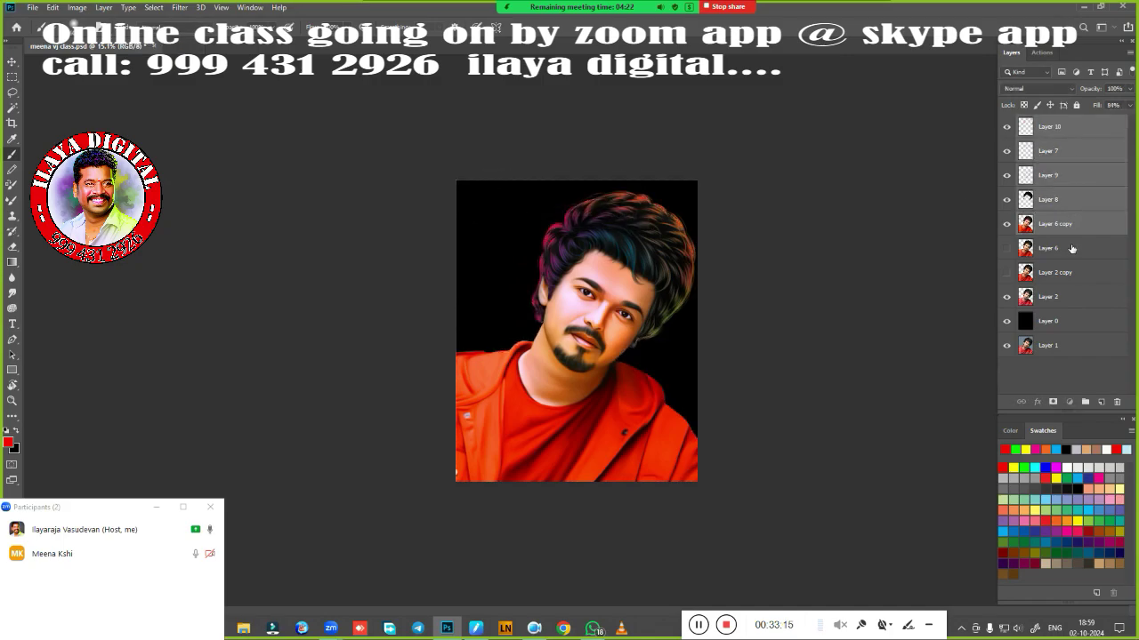
key("ctrl+g")
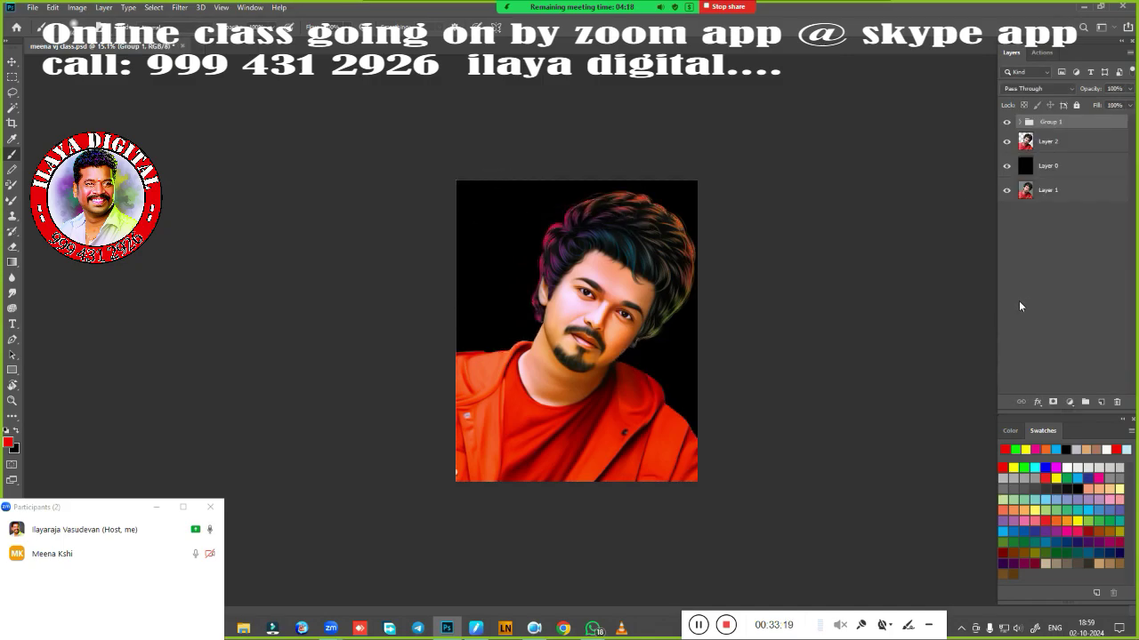
Try duplicating and merging Group 1, then revert to the separate painted layers.
key("ctrl+j")
key("ctrl+e")
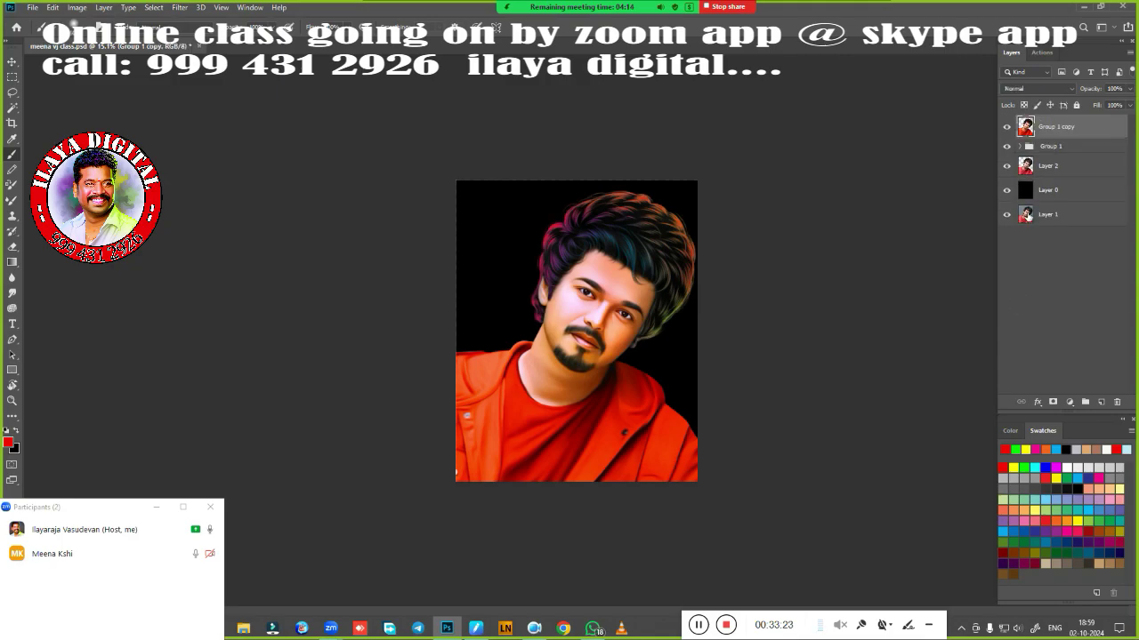
left_click(1007, 146)
key("ctrl+comma")
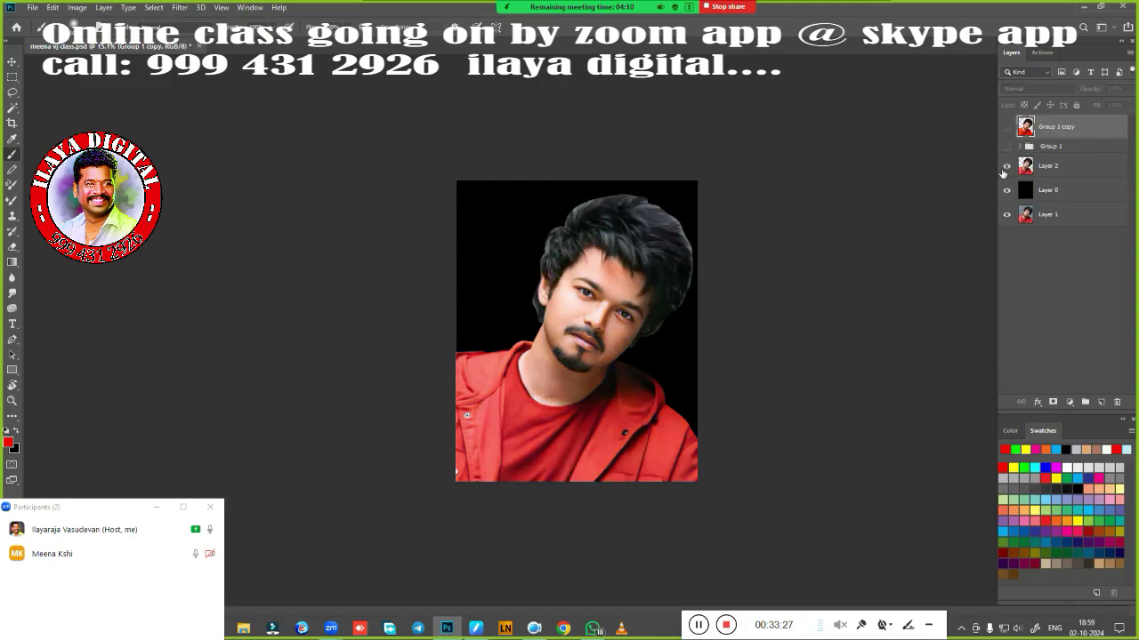
key("ctrl+0")
key("F12")
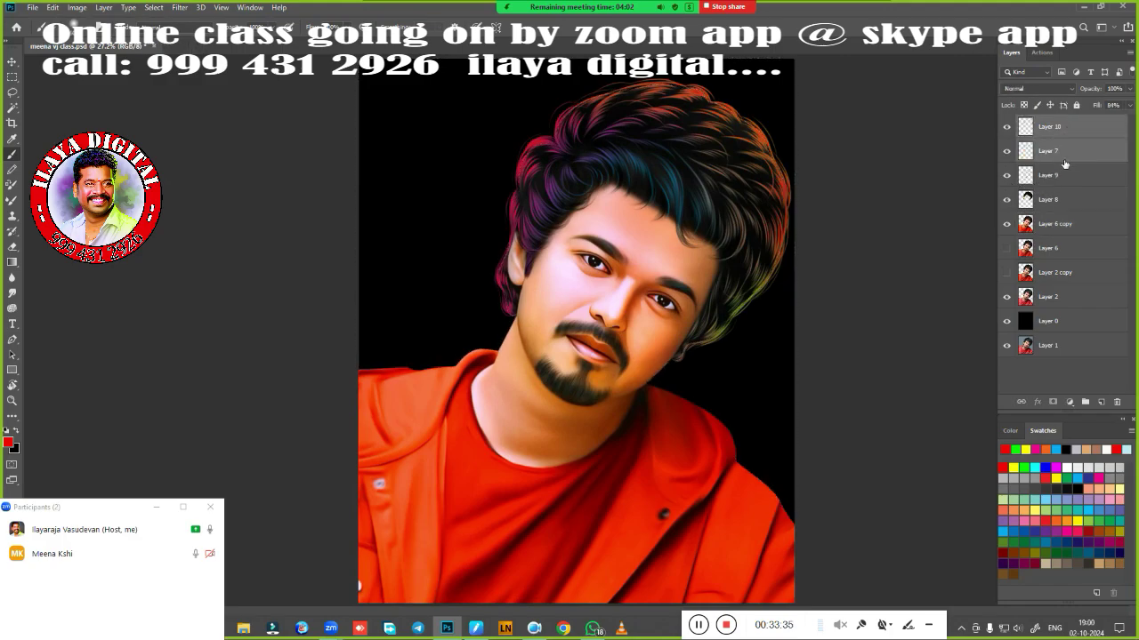
Regroup the painted layers, merge a Group 1 copy, and leave the original Group 1 hidden.
left_click_drag(1069, 129, 1067, 278)
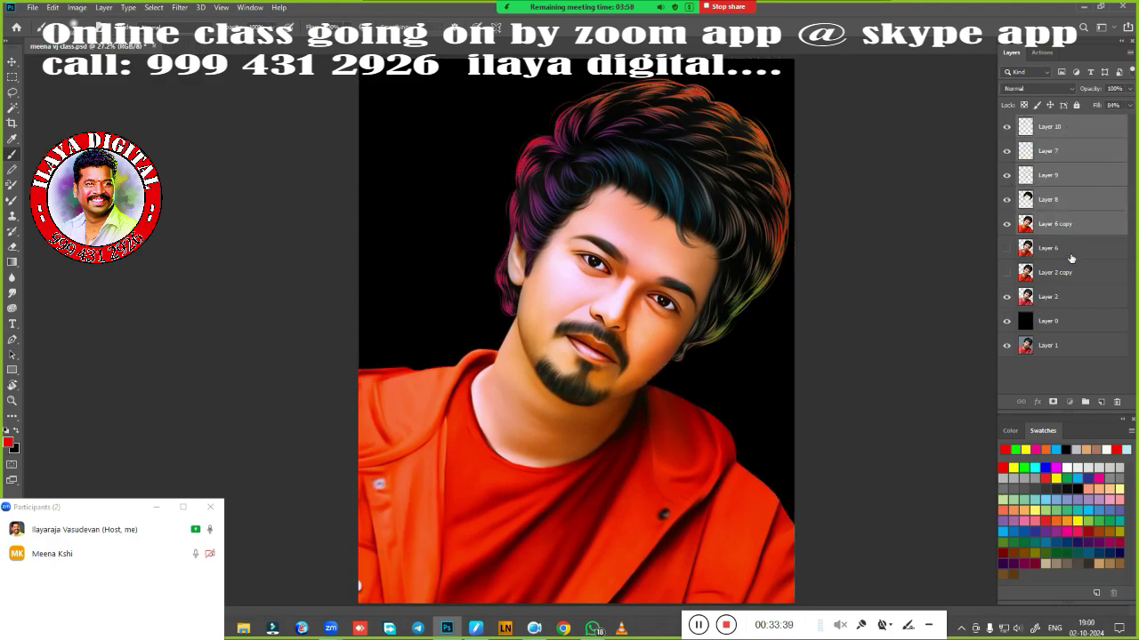
key("ctrl+g")
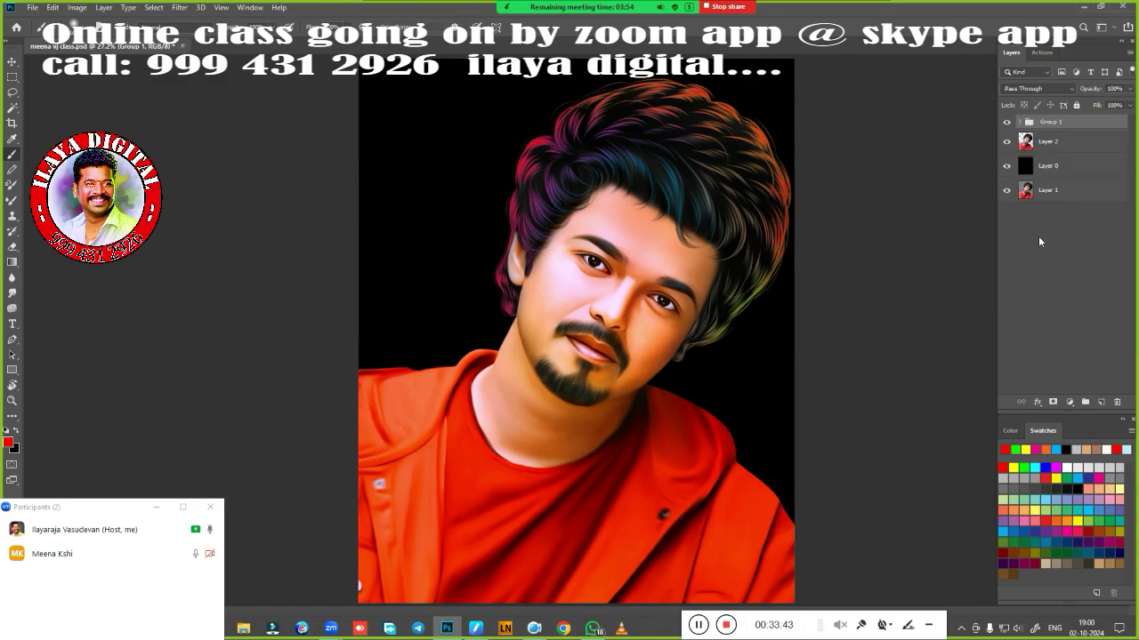
key("ctrl+j")
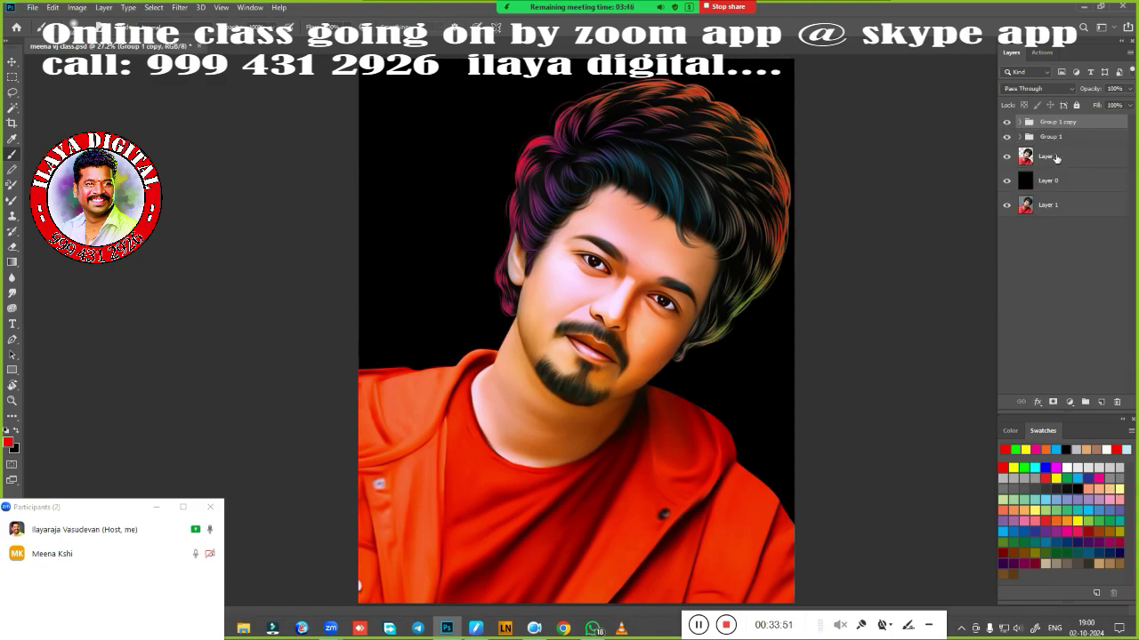
key("ctrl+e")
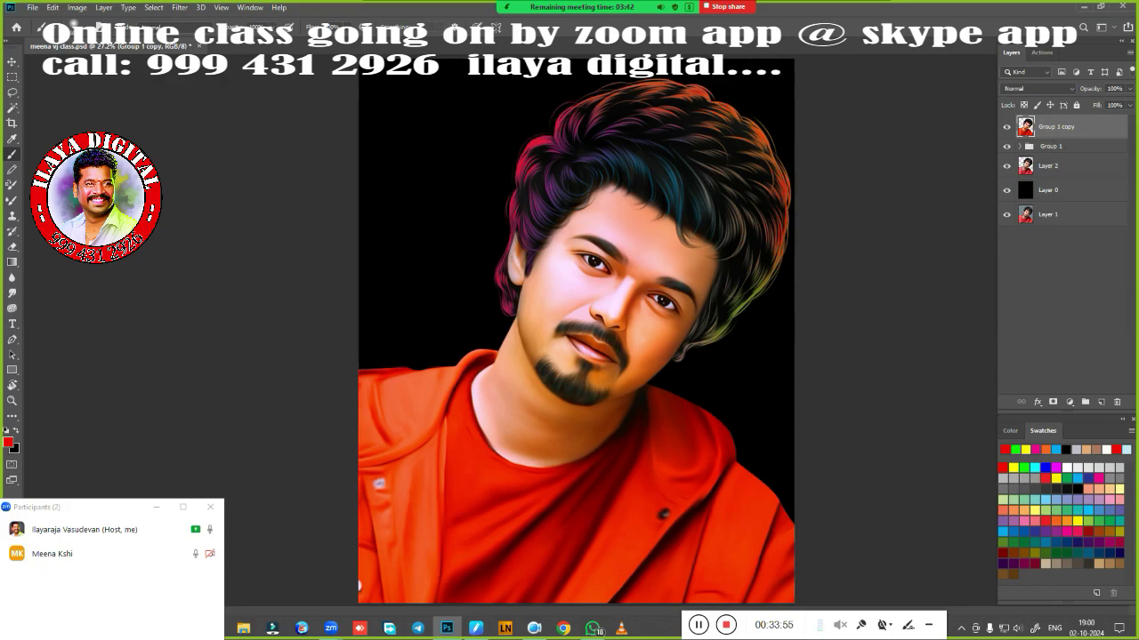
left_click(1006, 129)
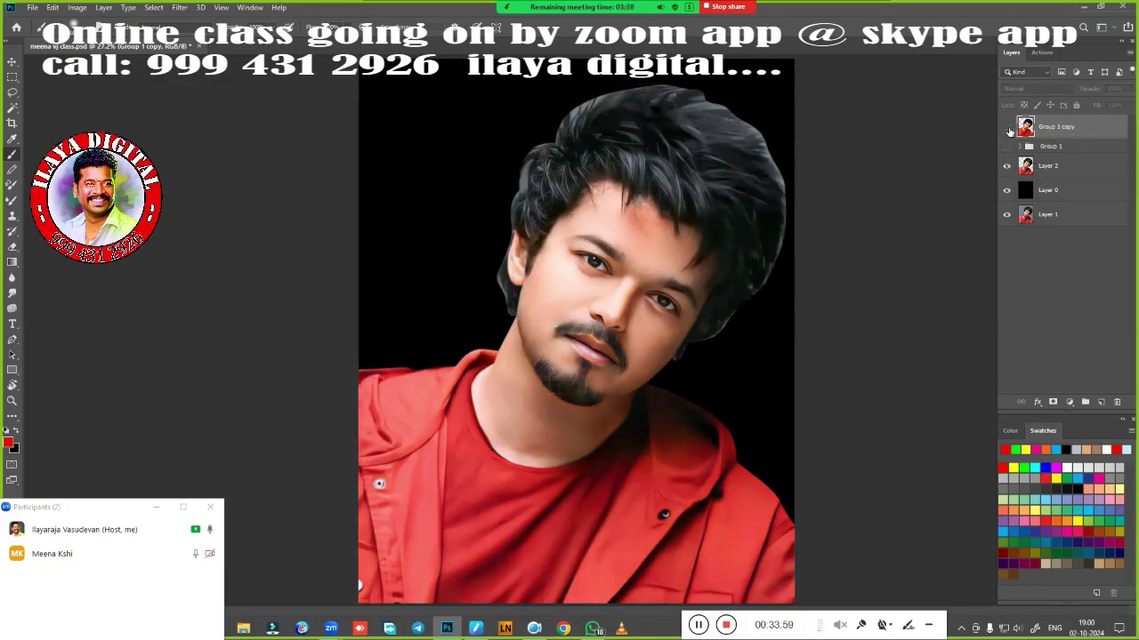
left_click(1006, 129)
left_click(1006, 129)
left_click(1019, 148)
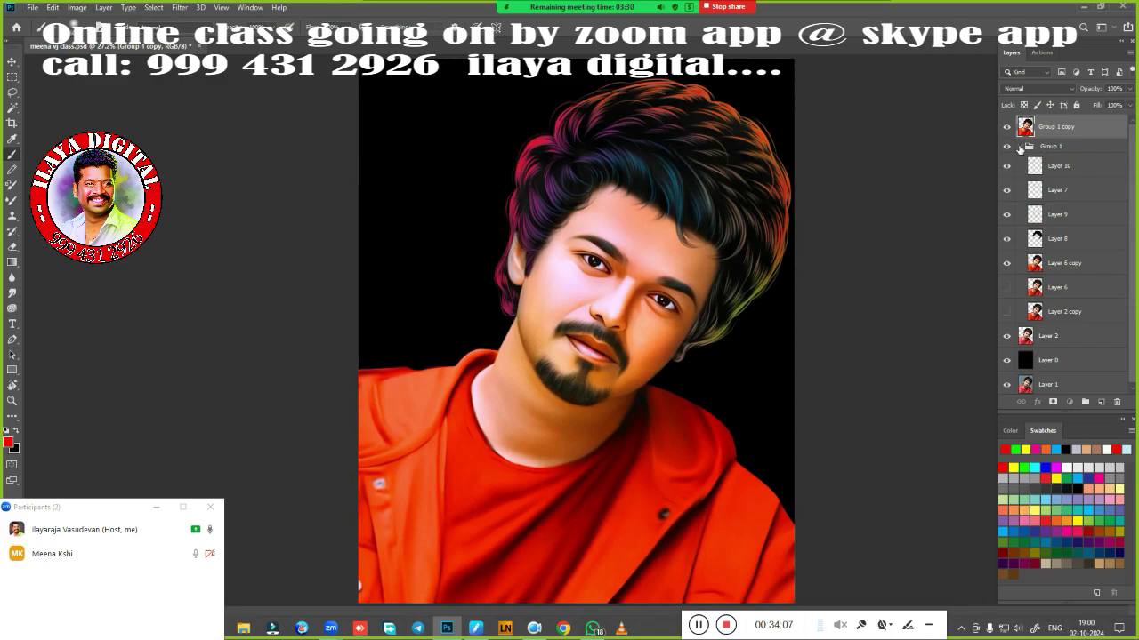
left_click(1019, 148)
left_click(1006, 127)
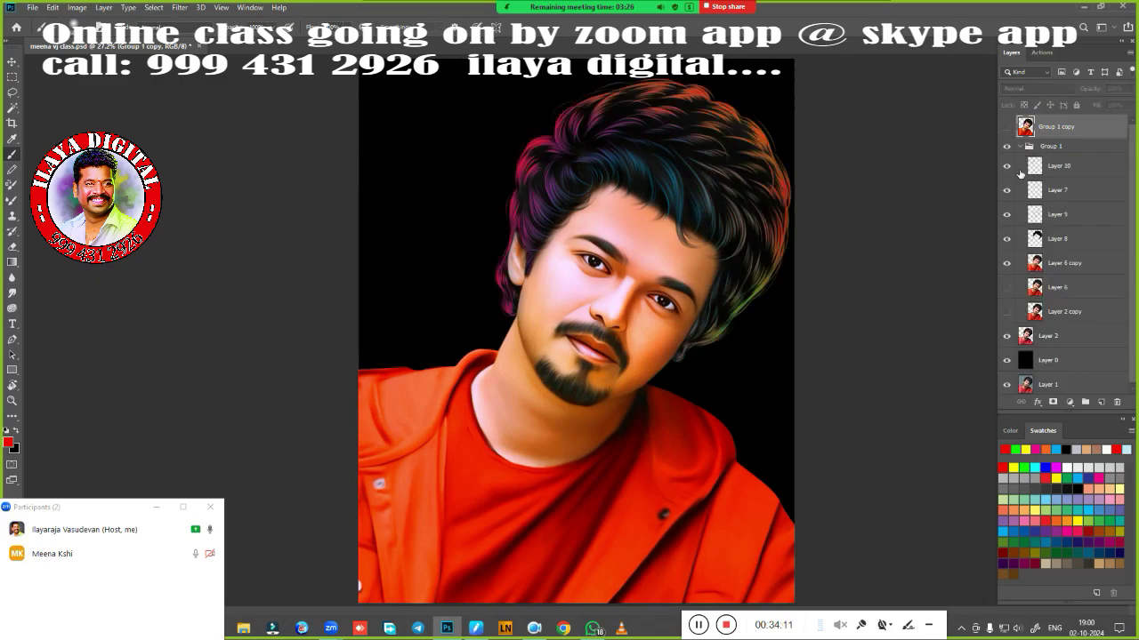
left_click(1020, 146)
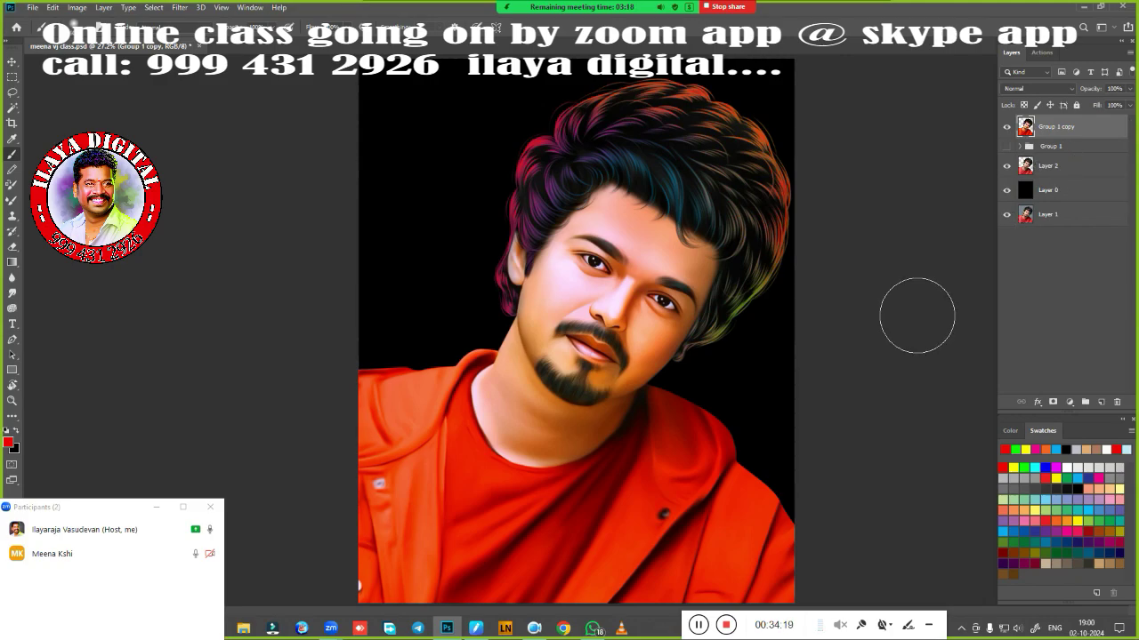
Add a new empty Layer 11 at the top of the layer stack.
scroll(991, 224, "down", 2)
scroll(718, 321, "up", 5)
scroll(719, 321, "down", 1)
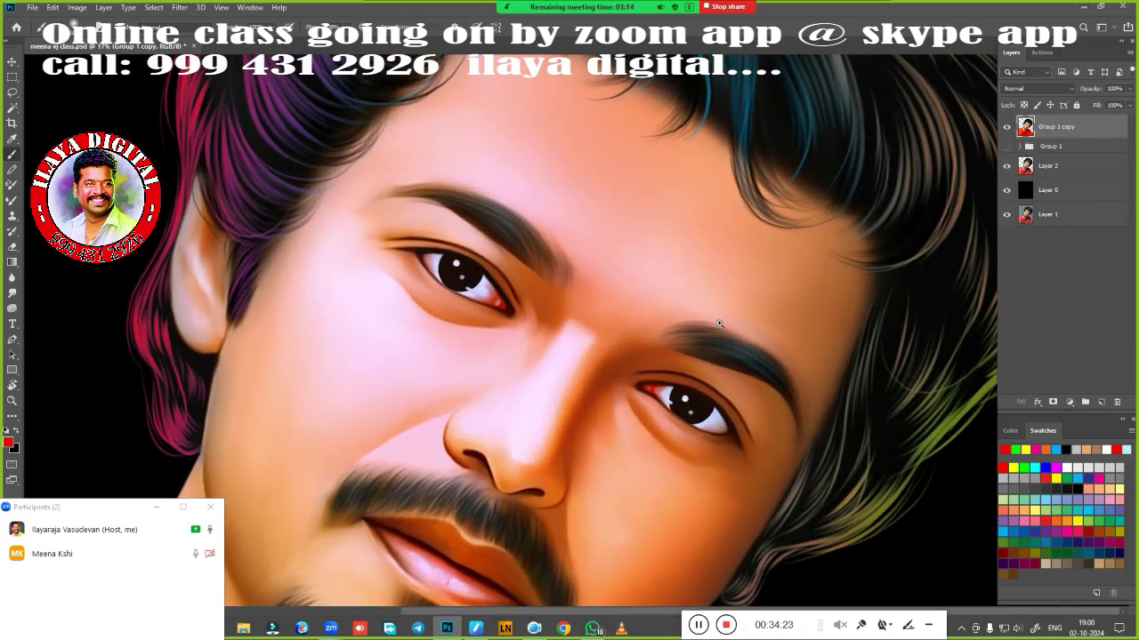
scroll(718, 321, "down", 2)
scroll(719, 322, "down", 2)
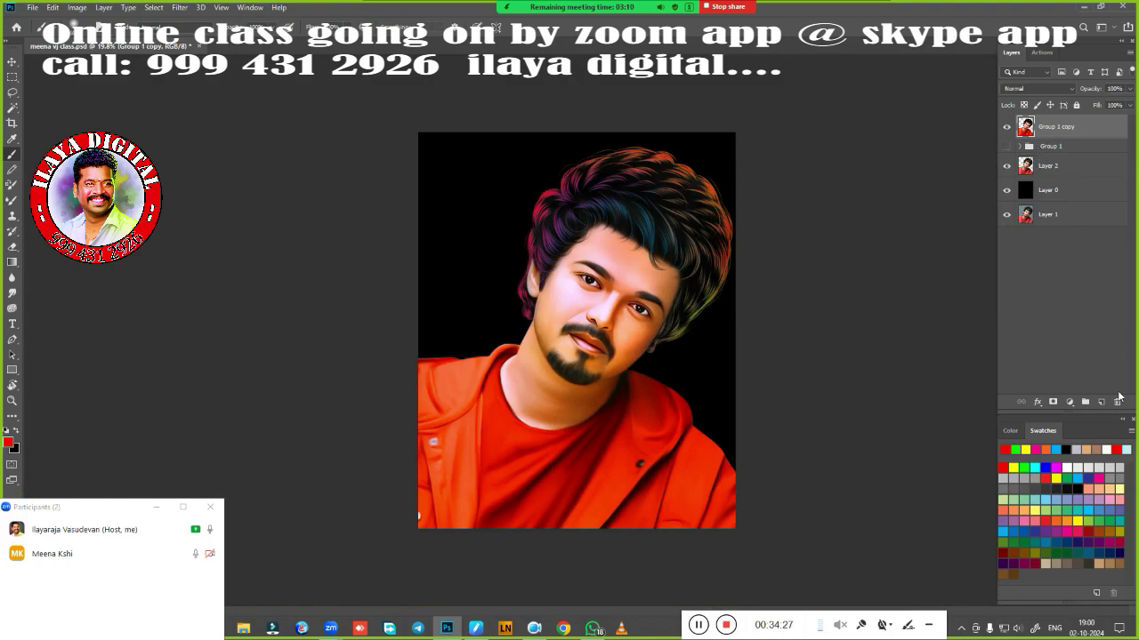
left_click(1101, 402)
left_click(13, 76)
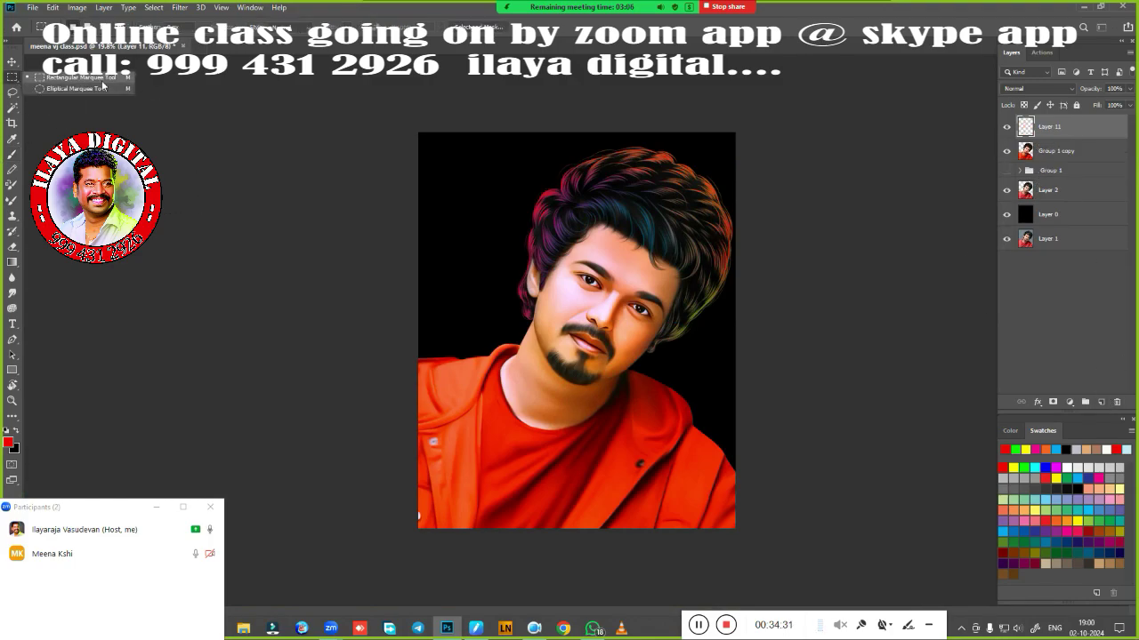
Stroke a rectangle around the whole canvas on Layer 11 and lighten it to a white border.
left_click(89, 78)
left_click_drag(384, 135, 801, 552)
right_click(652, 300)
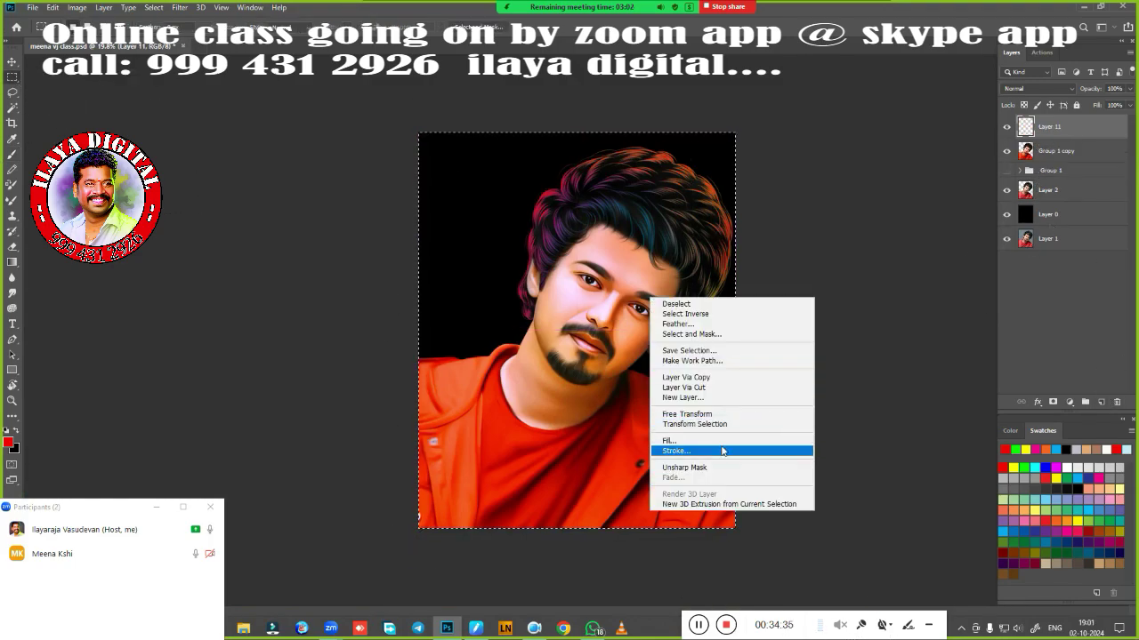
left_click(723, 451)
left_click(648, 156)
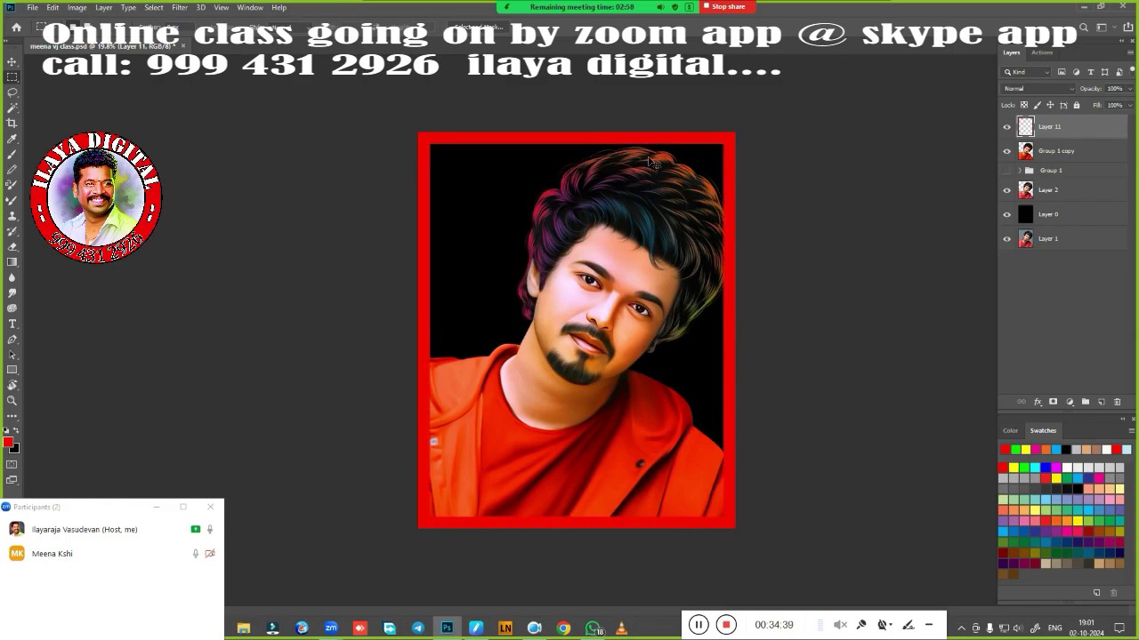
key("ctrl+u")
left_click_drag(884, 222, 1023, 224)
left_click(1003, 116)
Scale down Group 1 copy, Layer 2 and Layer 1 to sit inside the white border.
left_click(1063, 164)
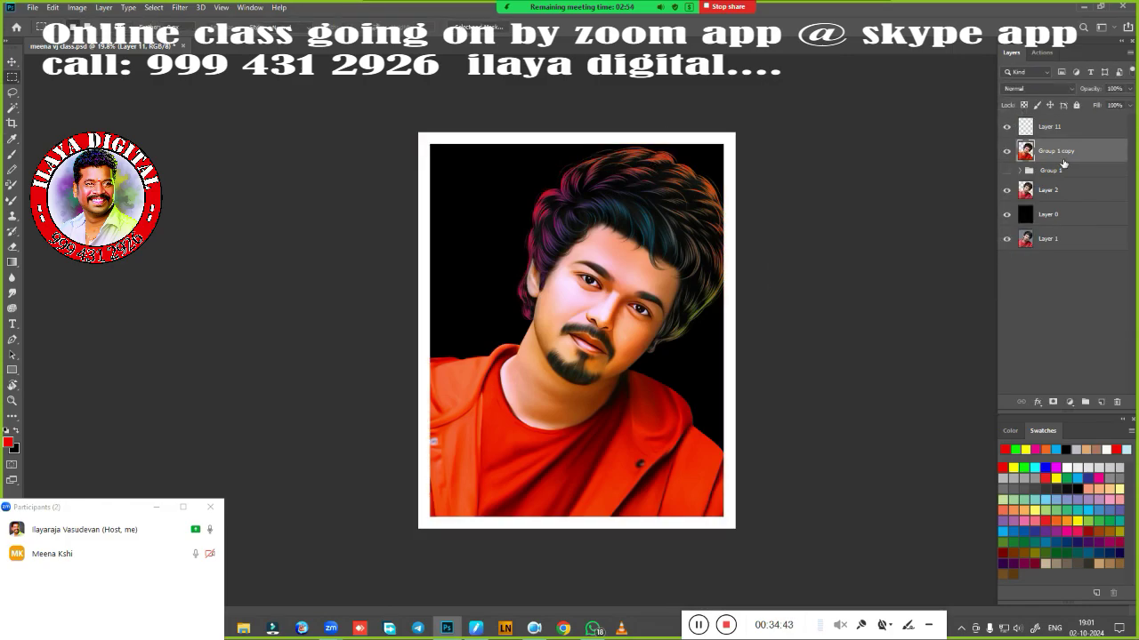
left_click(1048, 190, "ctrl")
left_click(1048, 239, "ctrl")
key("ctrl+t")
mouse_move(732, 68)
left_mouse_down()
mouse_move(753, 49)
mouse_move(723, 89)
left_mouse_up()
left_click_drag(732, 593, 724, 598)
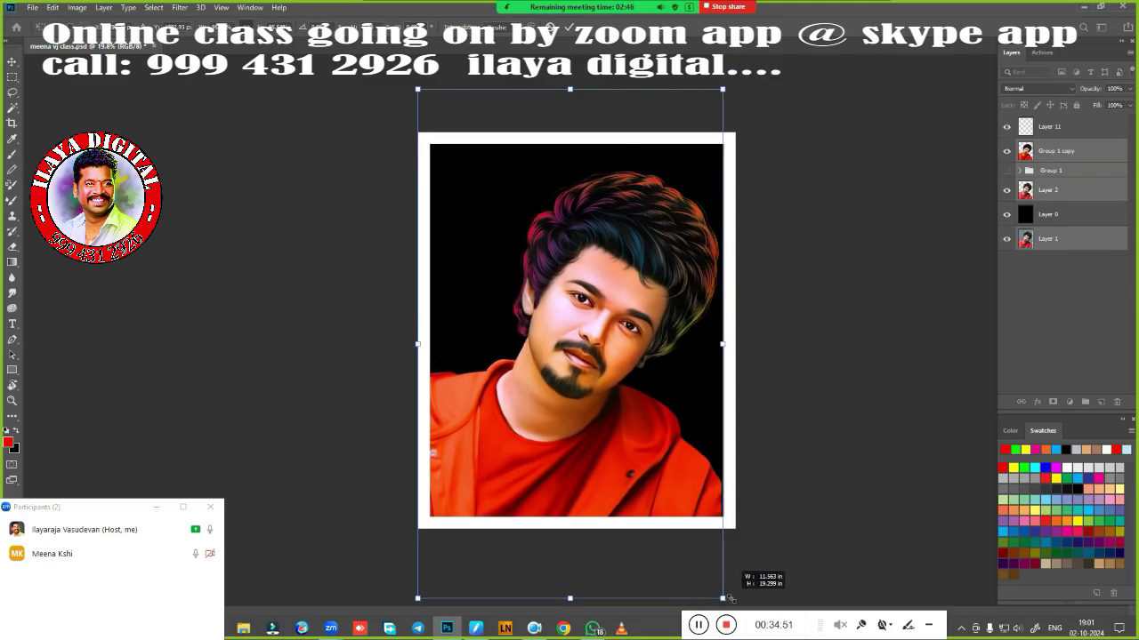
key("Return")
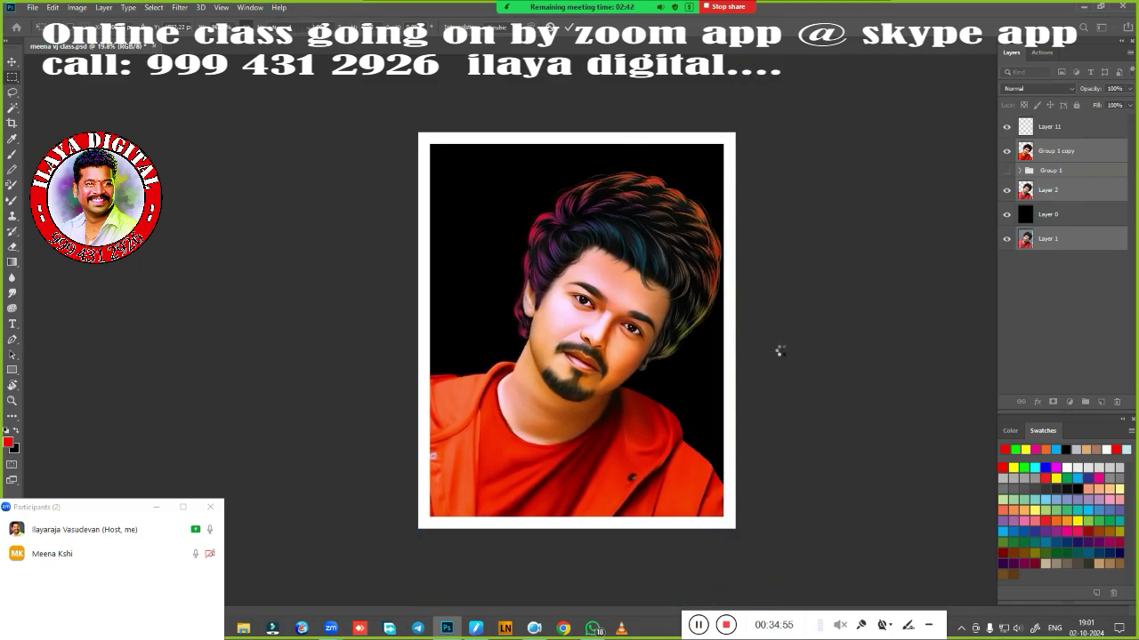
Fill Layer 0 with a red-to-black gradient, black nearer the centre.
left_click(1085, 222)
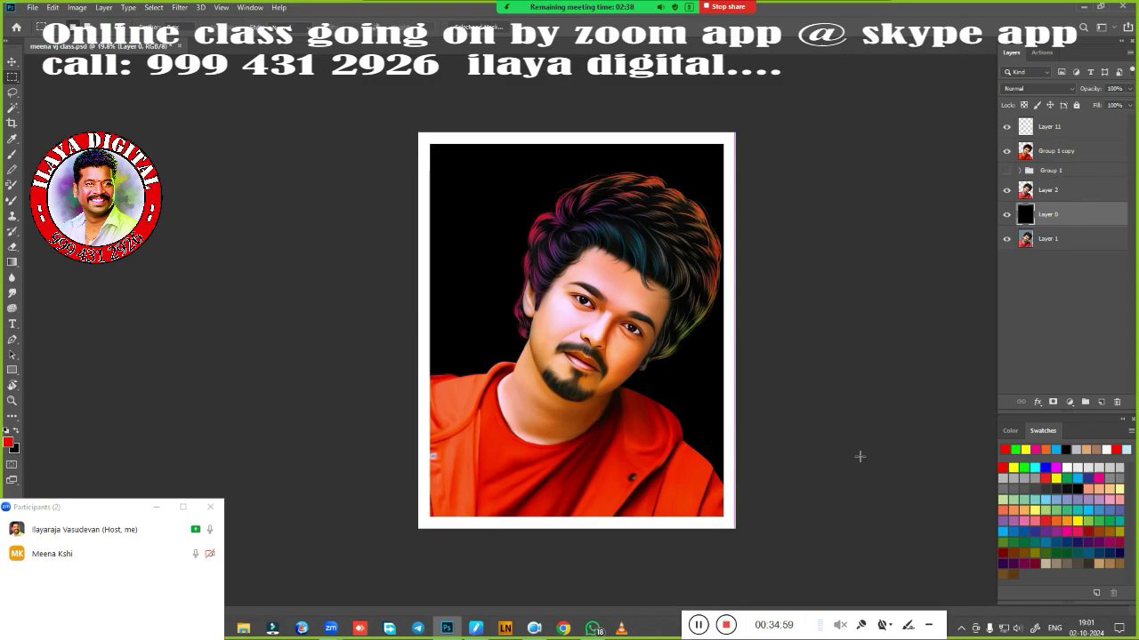
key("g")
left_click_drag(445, 338, 834, 309)
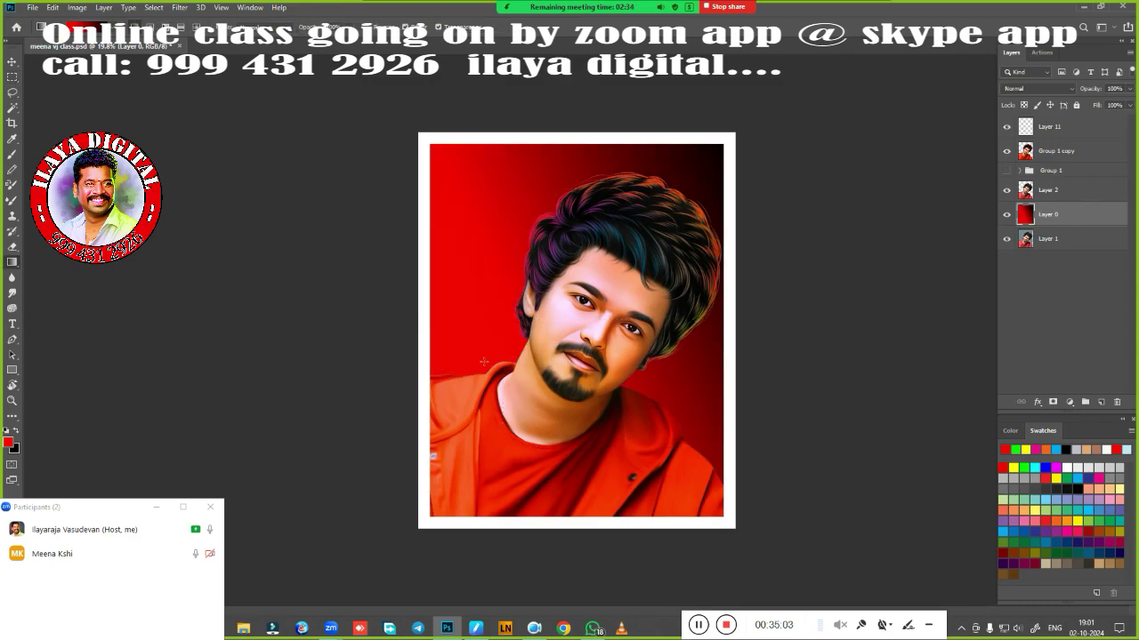
left_click_drag(483, 361, 658, 297)
Lower the gradient background's saturation and lightness for a muted dark red.
key("ctrl+u")
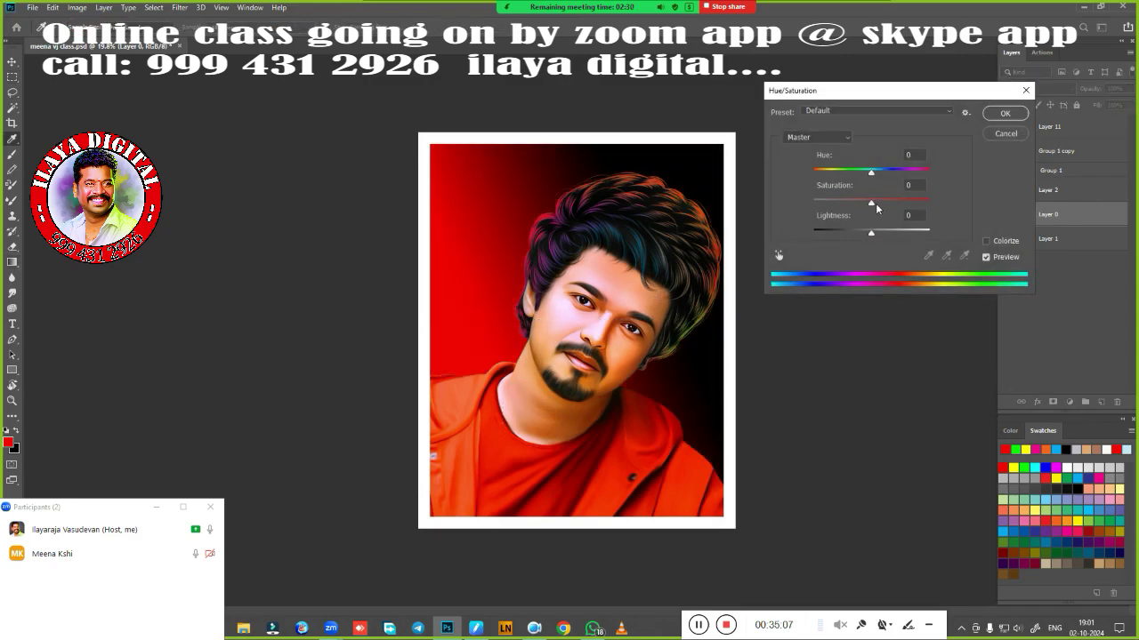
left_click_drag(871, 200, 837, 207)
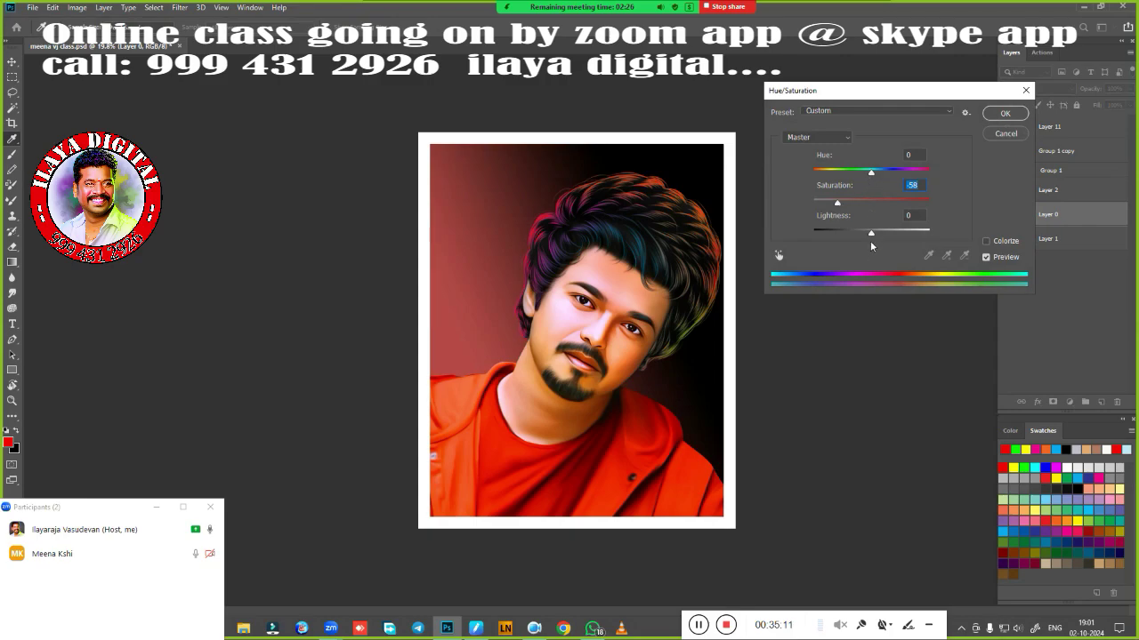
left_click_drag(871, 242, 857, 235)
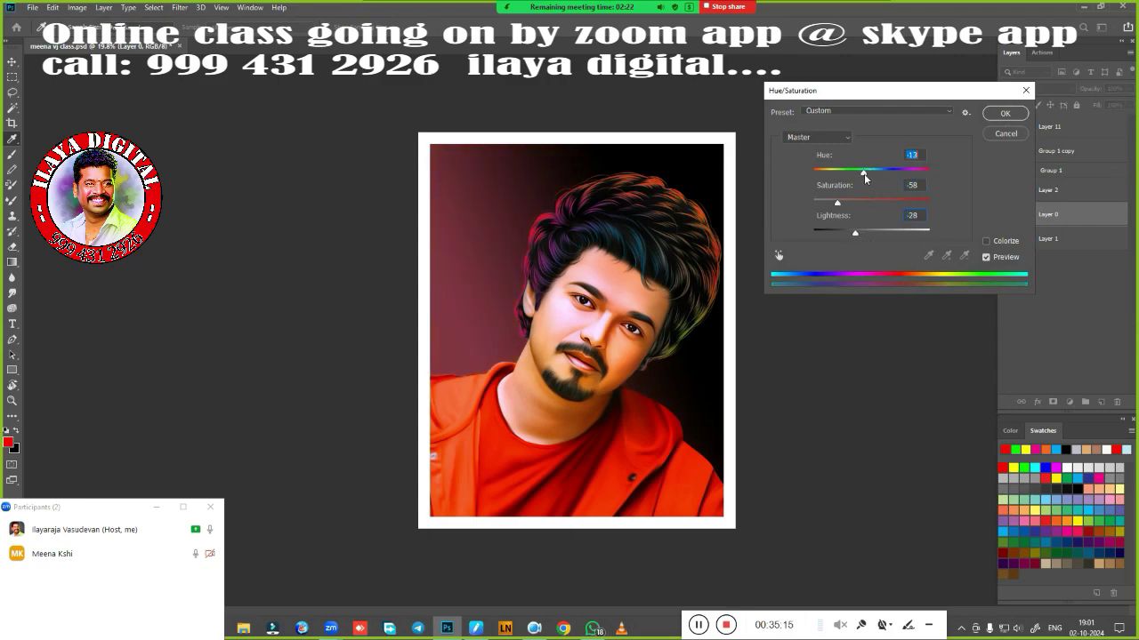
left_click(1004, 114)
key("ctrl+alt+i")
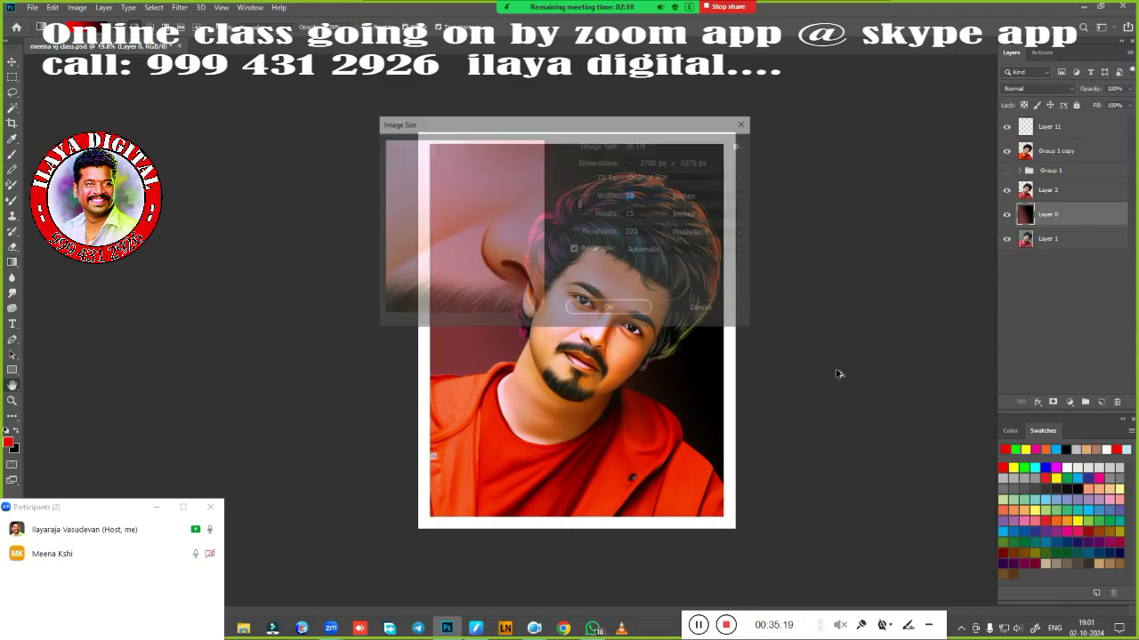
Change the resolution to 350 pixels/inch, giving 4200 × 5250 px at 12 × 15 inches.
double_click(633, 231)
type("350")
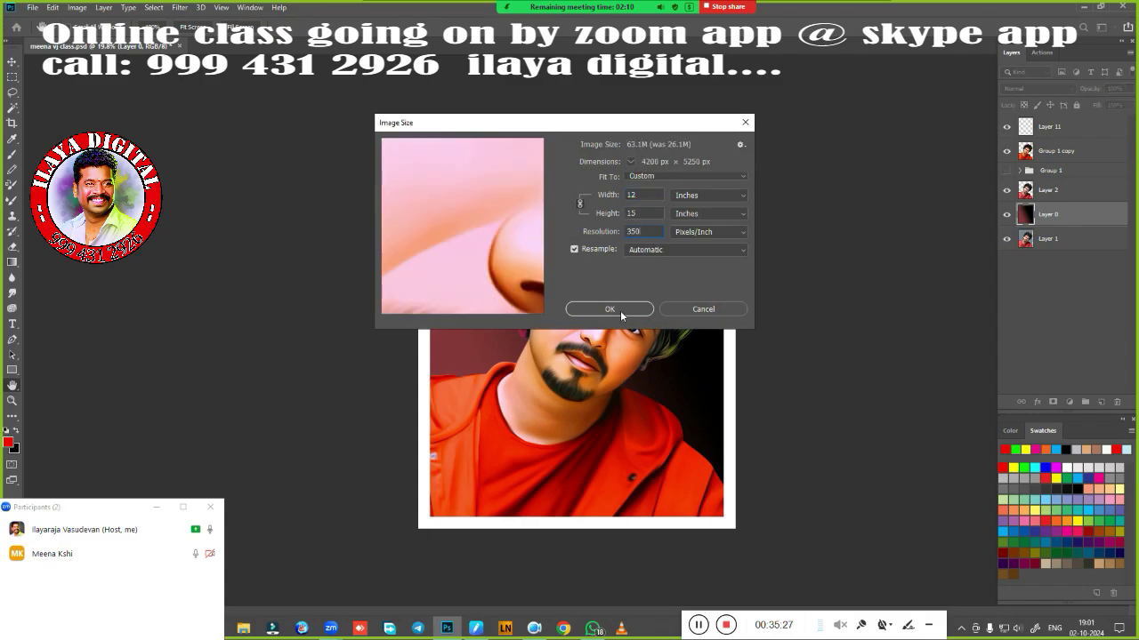
left_click(620, 310)
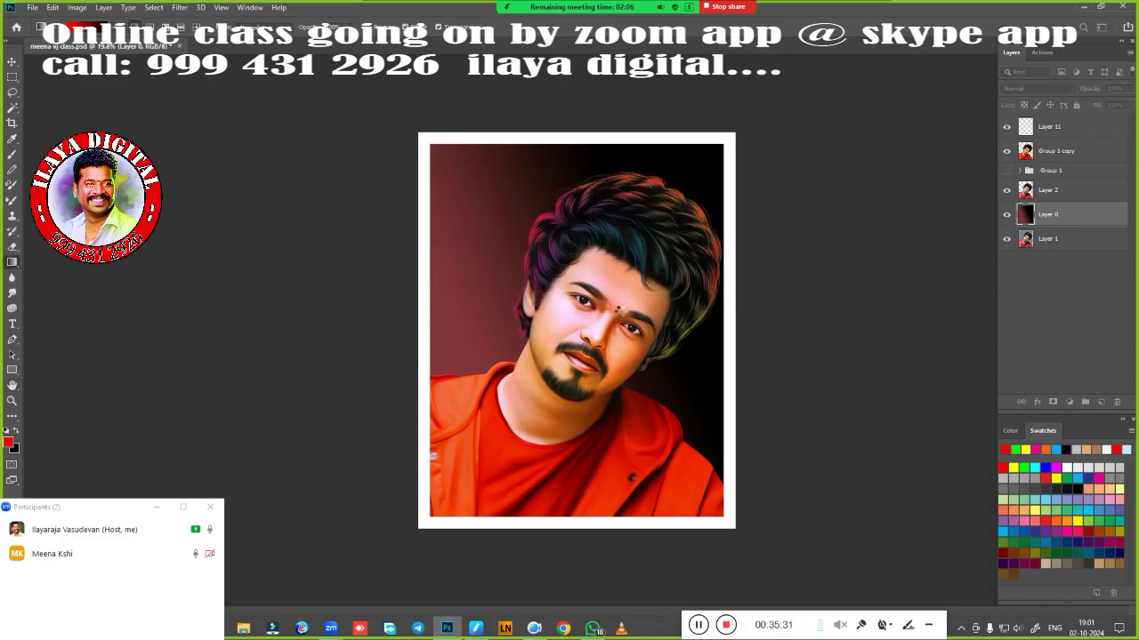